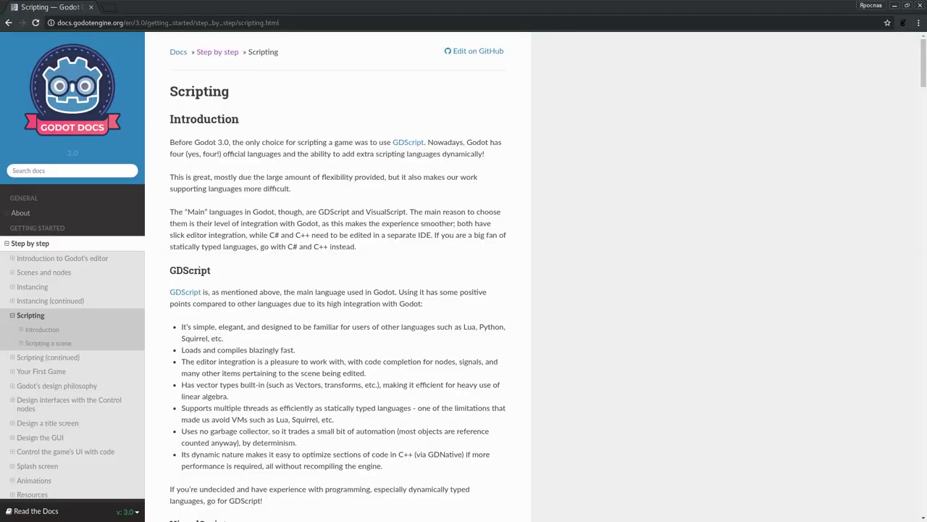
# Read the Scripting page introduction, highlighting its heading, 'Godot', '3.0' and the four-languages phrase.
pyautogui.scroll(-1, 102, 330)
pyautogui.scroll(-1, 103, 338)
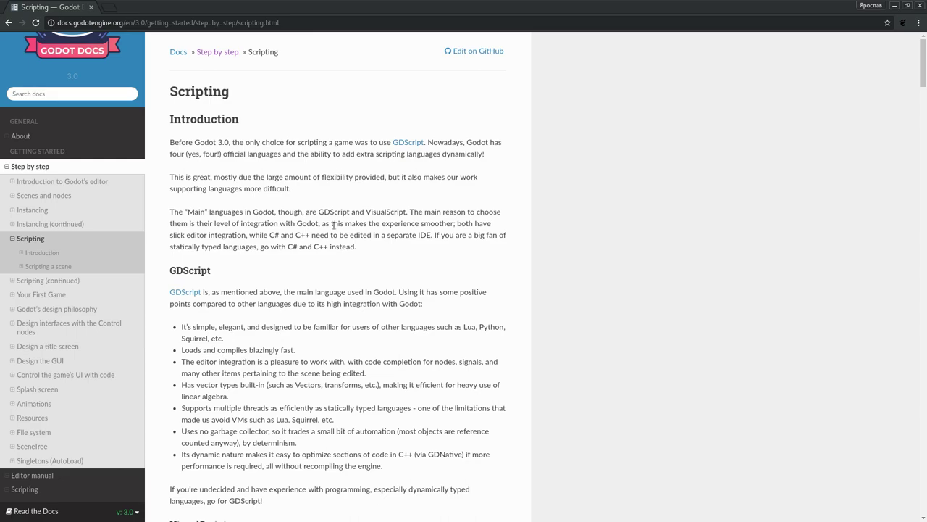
pyautogui.scroll(-3, 334, 225)
pyautogui.scroll(-3, 334, 225)
pyautogui.scroll(-3, 334, 225)
pyautogui.scroll(-1, 334, 226)
pyautogui.scroll(5, 334, 225)
pyautogui.scroll(5, 334, 225)
pyautogui.scroll(2, 334, 225)
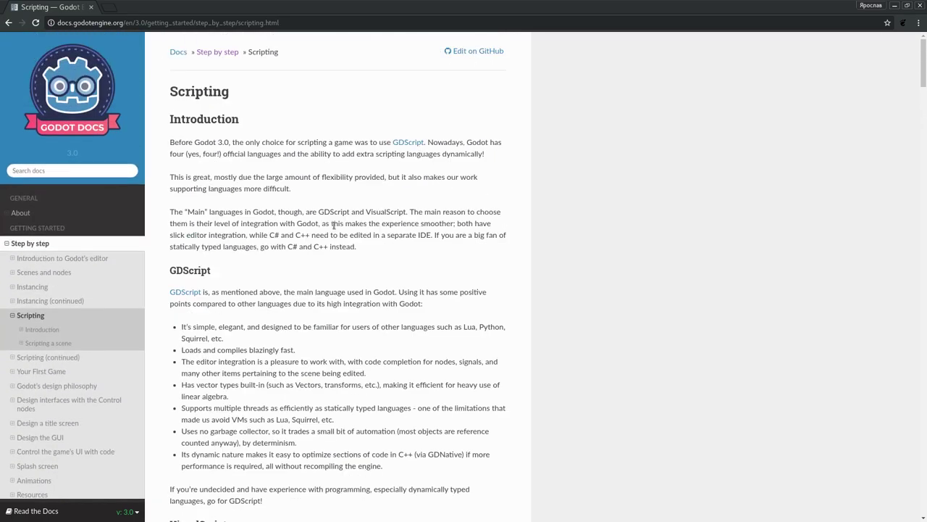
pyautogui.doubleClick(211, 93)
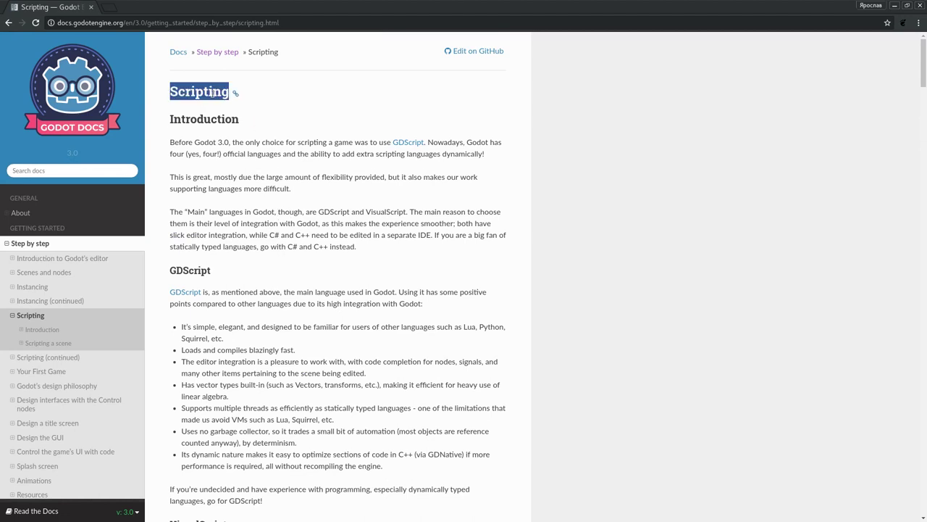
pyautogui.click(304, 154)
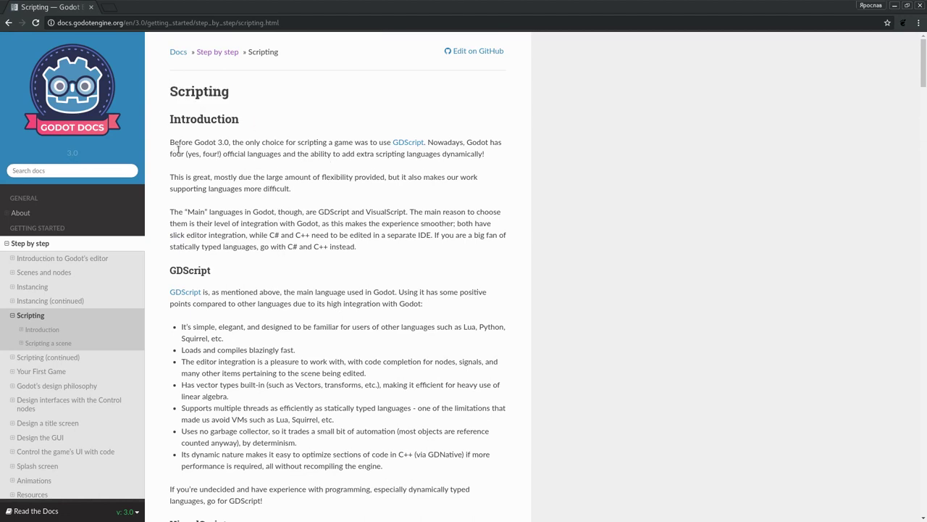
pyautogui.moveTo(172, 143); pyautogui.dragTo(387, 241)
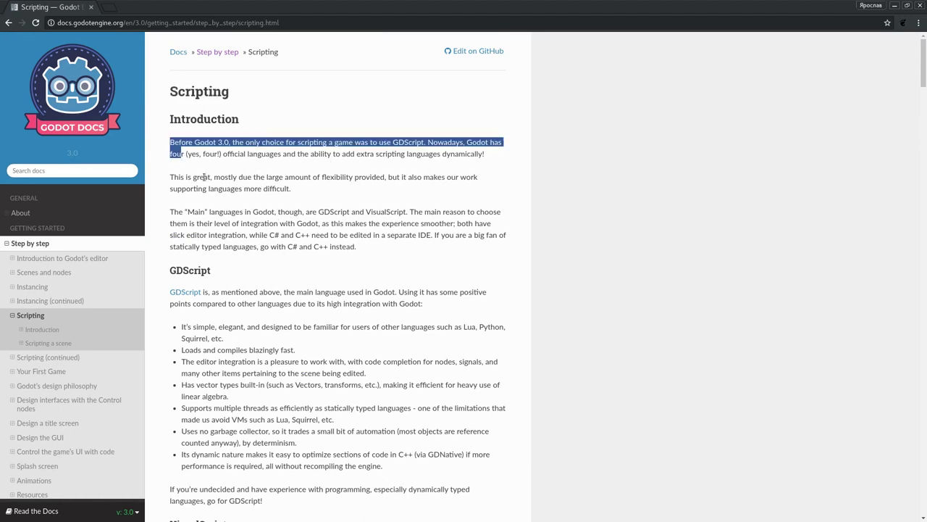
pyautogui.click(389, 250)
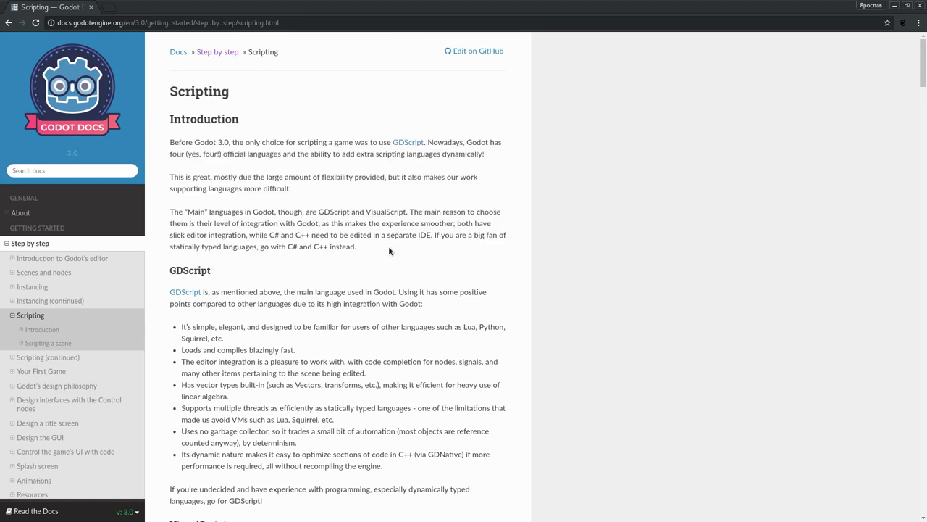
pyautogui.doubleClick(197, 139)
pyautogui.doubleClick(224, 142)
pyautogui.click(345, 150)
pyautogui.moveTo(168, 156); pyautogui.dragTo(365, 154)
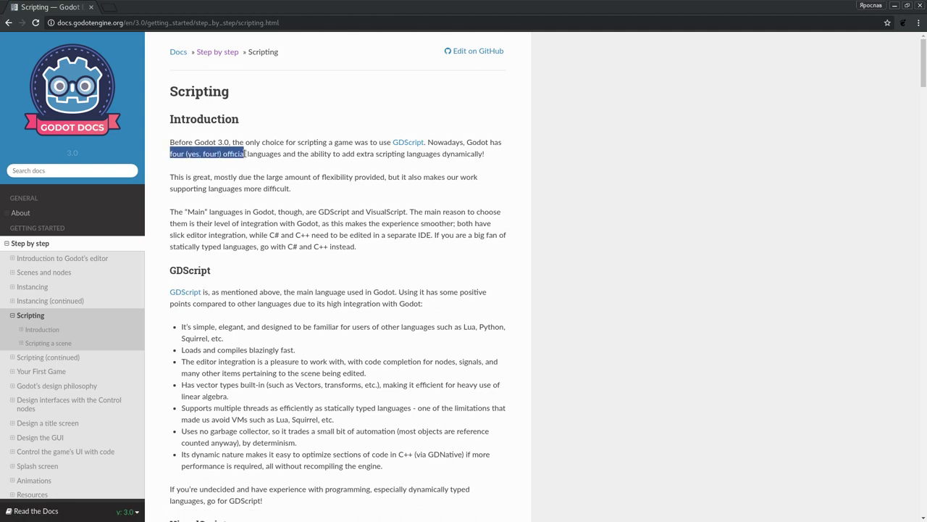
pyautogui.click(346, 160)
# Highlight the sentence recommending C# and C++ as the statically typed languages.
pyautogui.scroll(-2, 330, 188)
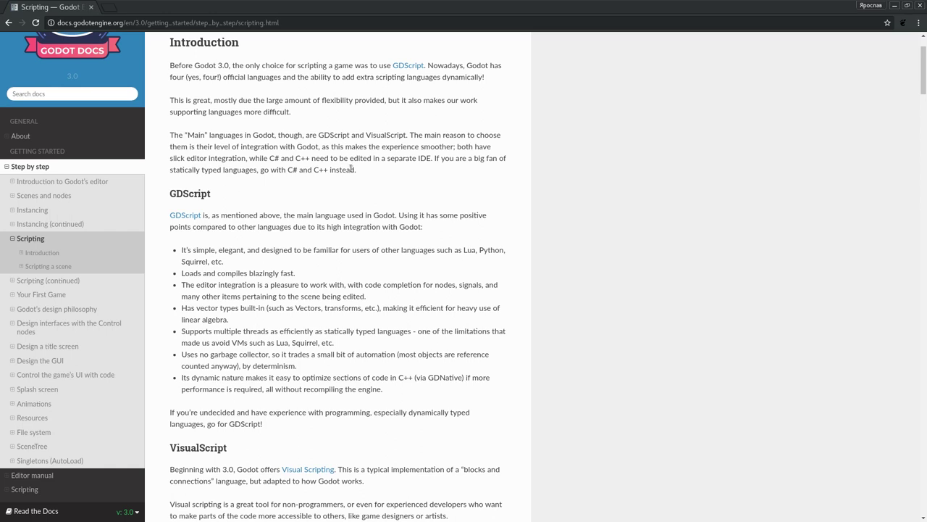
pyautogui.moveTo(434, 162); pyautogui.dragTo(356, 171)
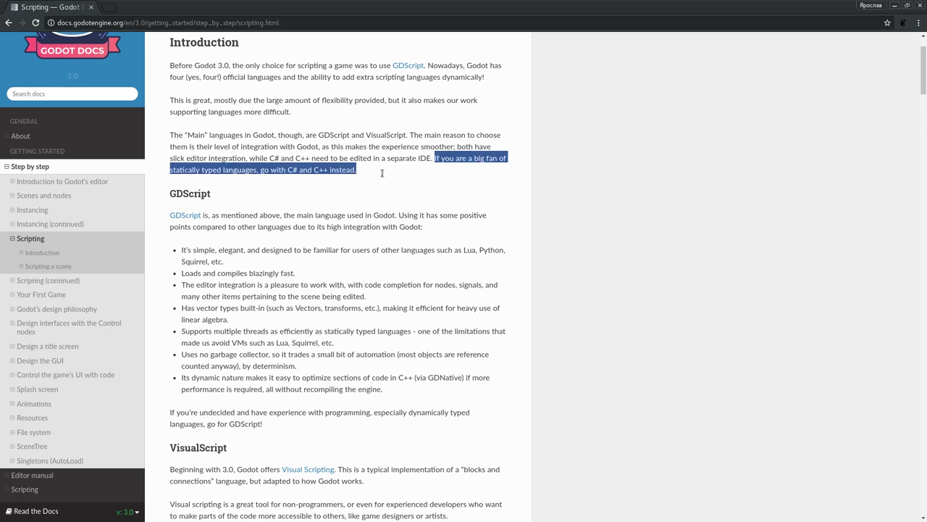
pyautogui.click(208, 160)
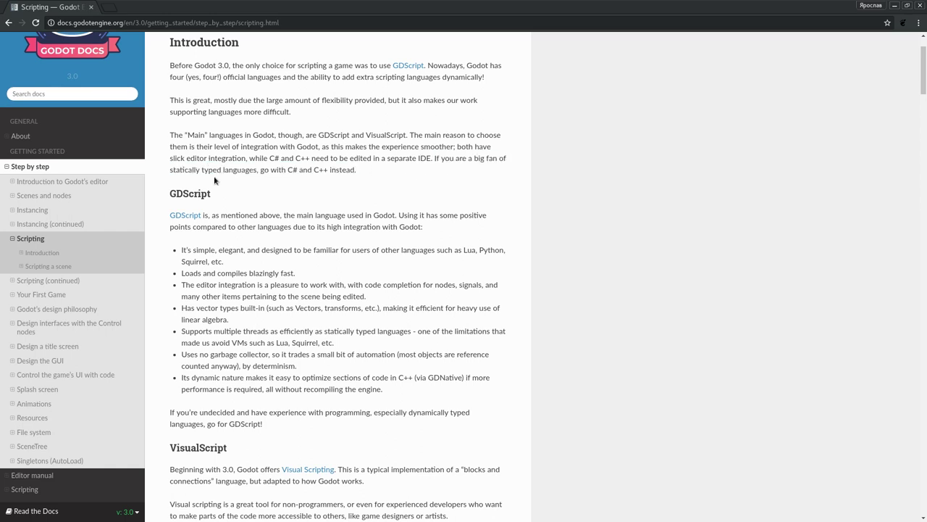
pyautogui.moveTo(172, 170); pyautogui.dragTo(321, 171)
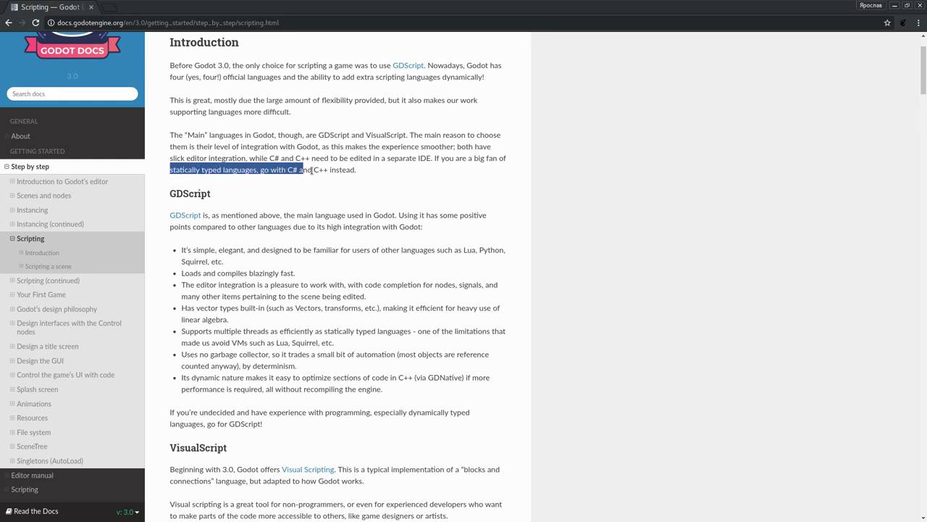
pyautogui.click(335, 178)
pyautogui.moveTo(288, 171); pyautogui.dragTo(353, 172)
pyautogui.click(380, 186)
# Read the GDScript section, selecting its heading and 'Squirrel', until VisualScript appears.
pyautogui.scroll(-1, 367, 209)
pyautogui.moveTo(281, 116); pyautogui.dragTo(351, 122)
pyautogui.scroll(-1, 350, 158)
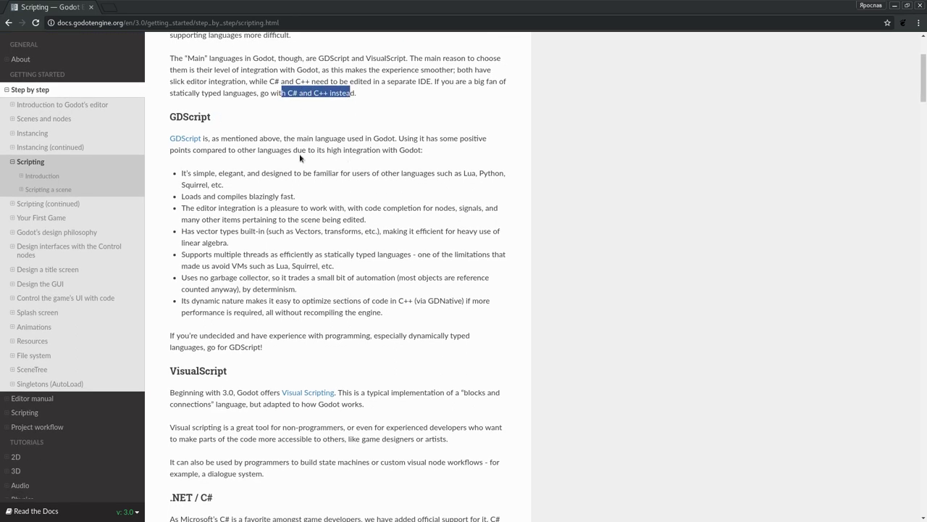
pyautogui.doubleClick(190, 117)
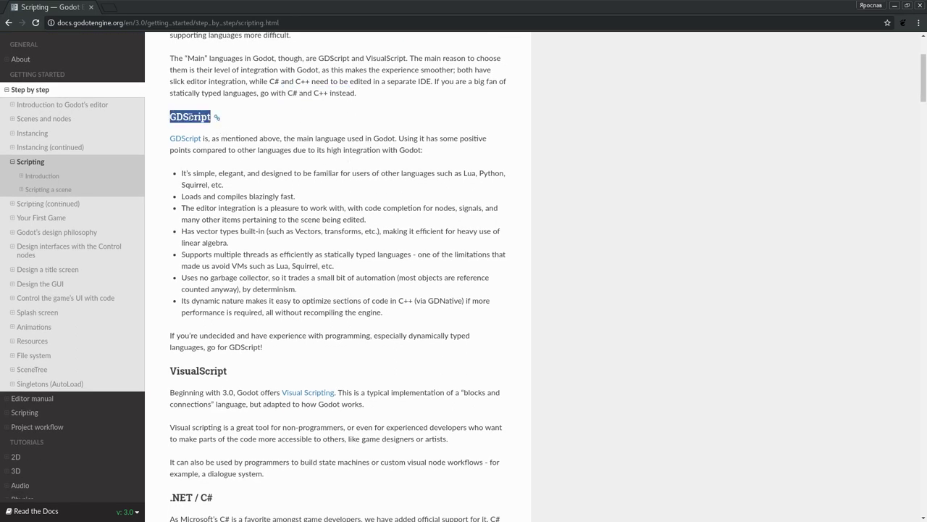
pyautogui.doubleClick(239, 139)
pyautogui.click(349, 154)
pyautogui.scroll(-1, 185, 144)
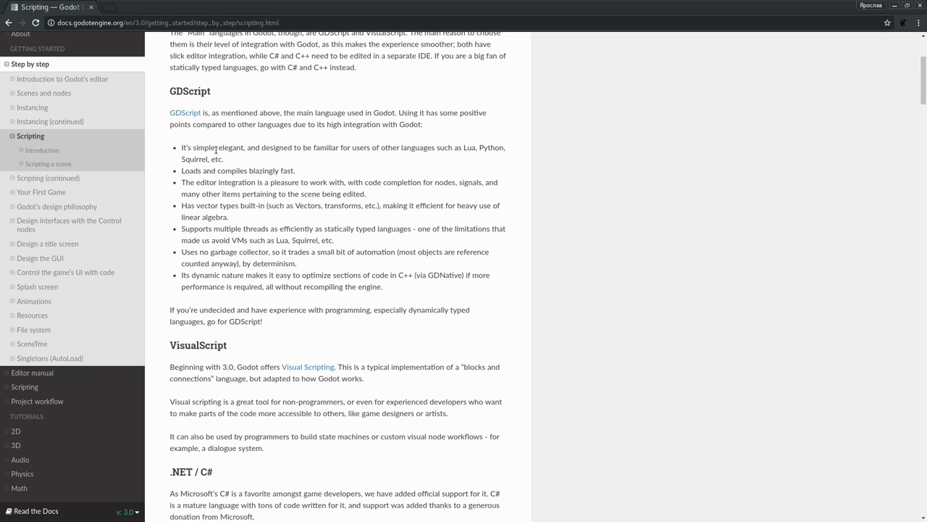
pyautogui.moveTo(455, 148); pyautogui.dragTo(484, 148)
pyautogui.doubleClick(194, 158)
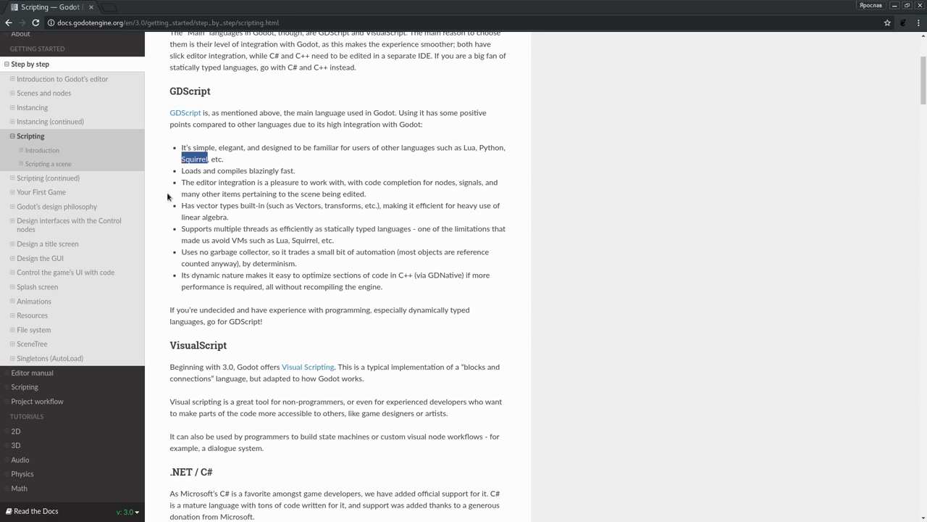
pyautogui.click(240, 164)
pyautogui.scroll(-5, 182, 194)
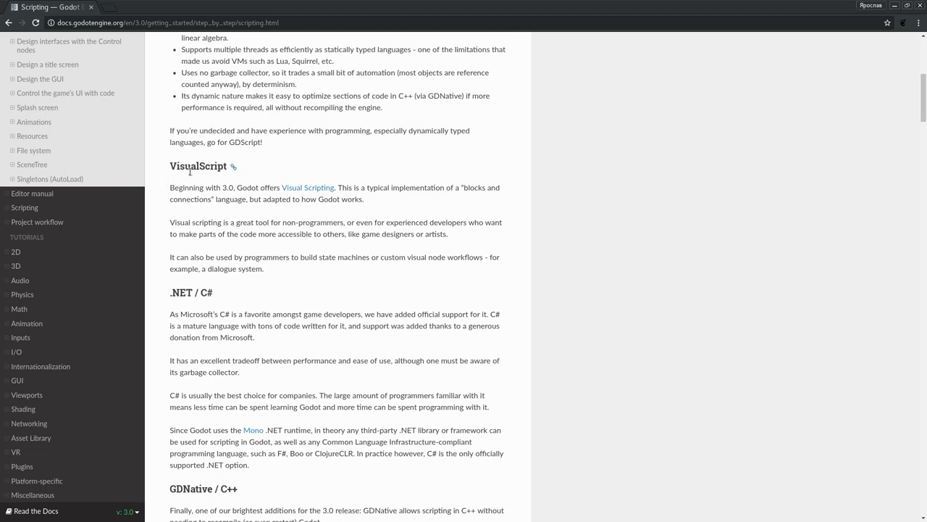
# Visit the 'What is Visual Scripting' page from the VisualScript section and go back.
pyautogui.doubleClick(190, 169)
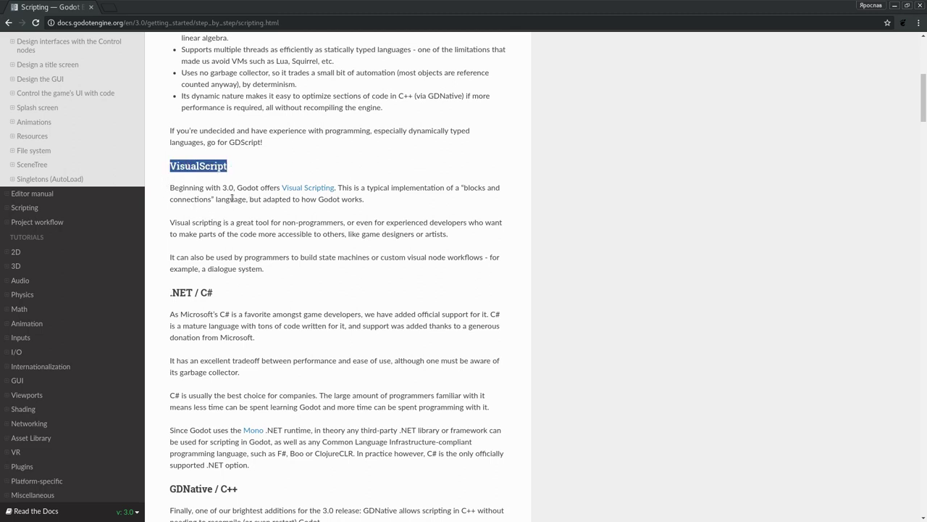
pyautogui.rightClick(298, 192)
pyautogui.click(304, 190)
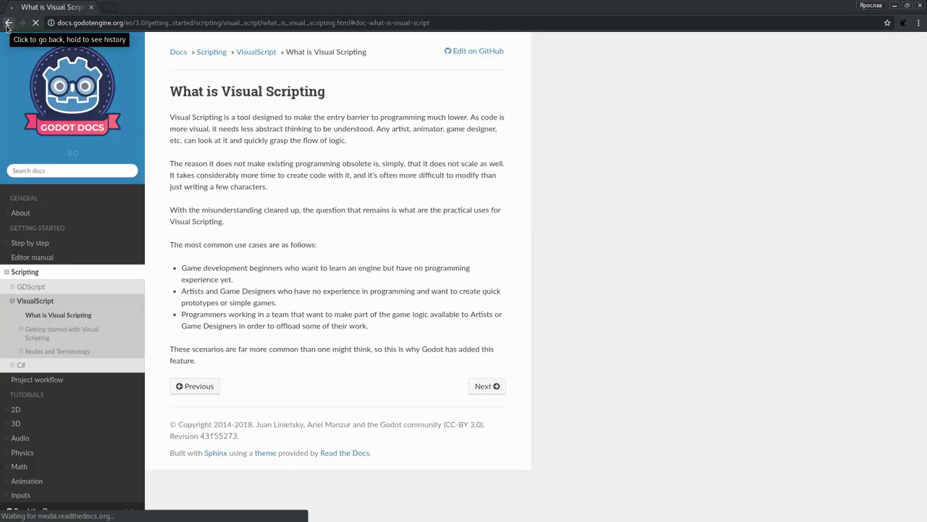
pyautogui.click(7, 24)
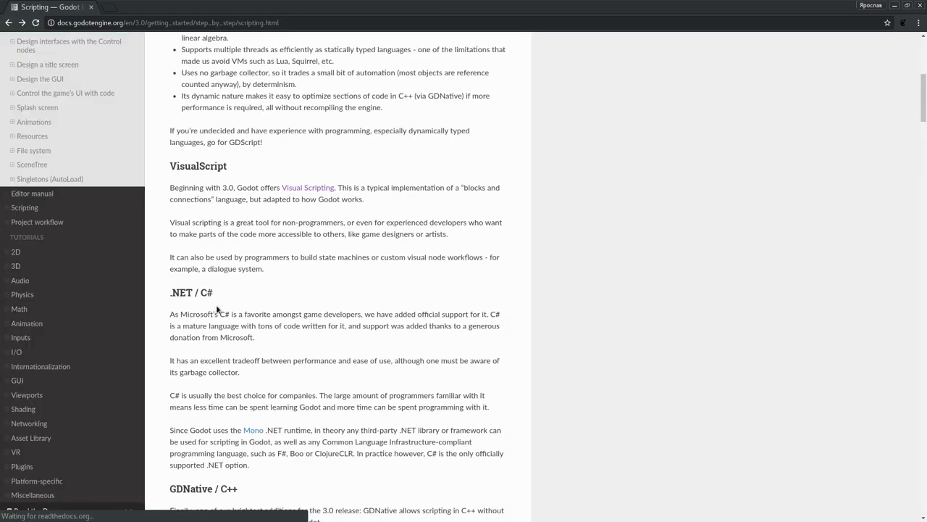
# Scroll through the .NET / C# and GDNative / C++ sections toward 'Scripting a scene'.
pyautogui.scroll(-1, 194, 215)
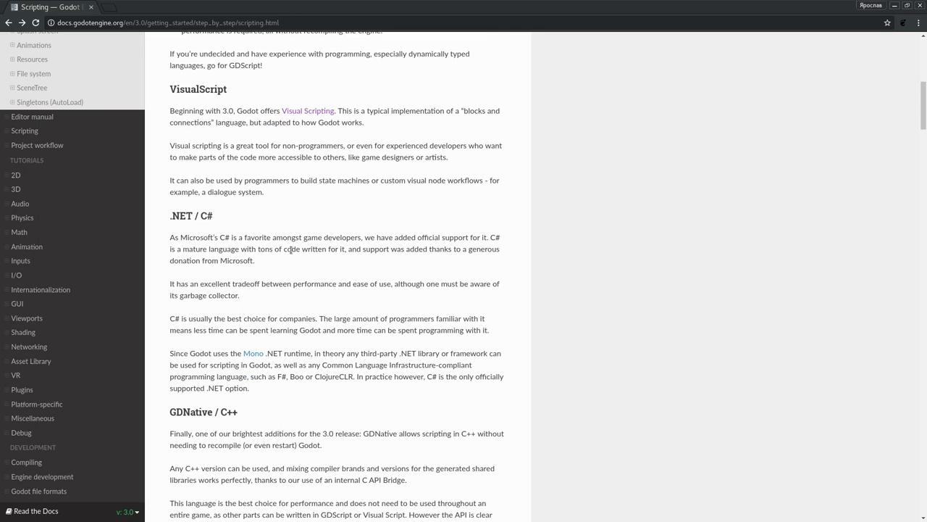
pyautogui.scroll(-3, 321, 281)
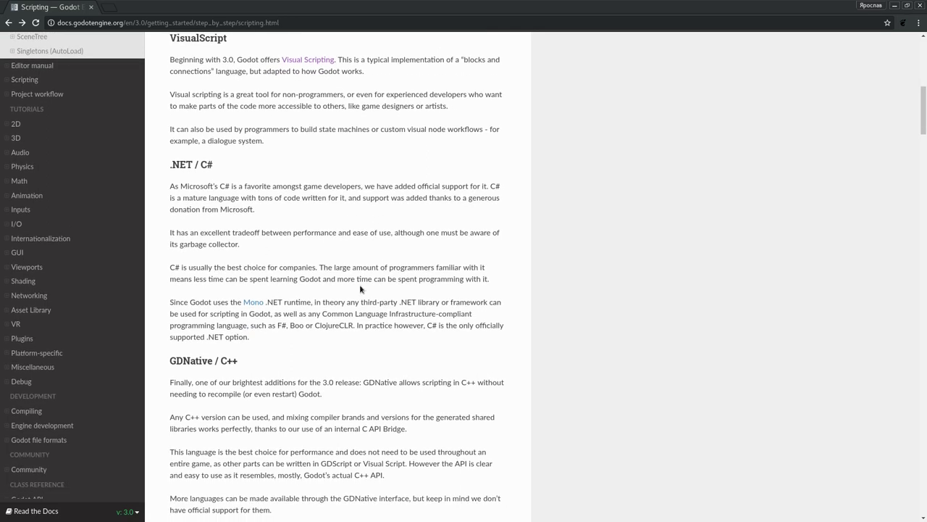
pyautogui.doubleClick(290, 214)
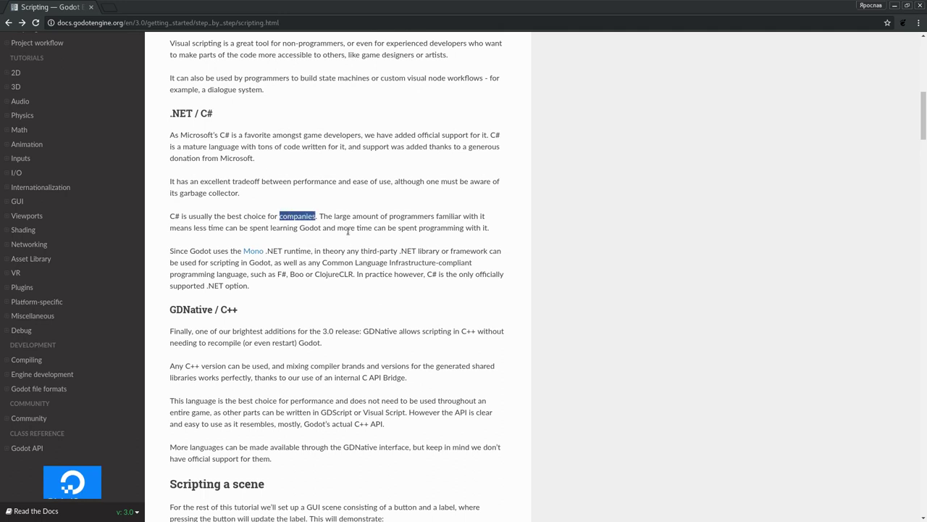
pyautogui.click(316, 278)
pyautogui.scroll(-3, 284, 284)
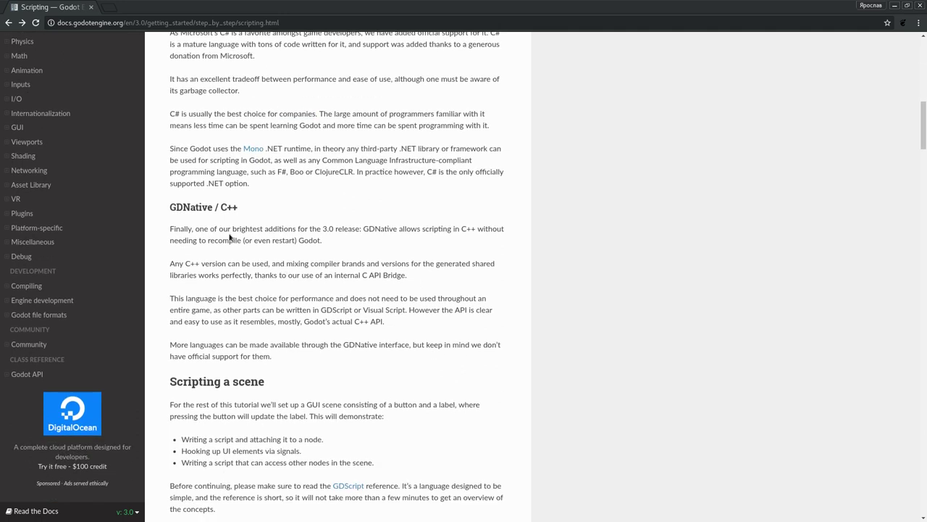
pyautogui.doubleClick(185, 206)
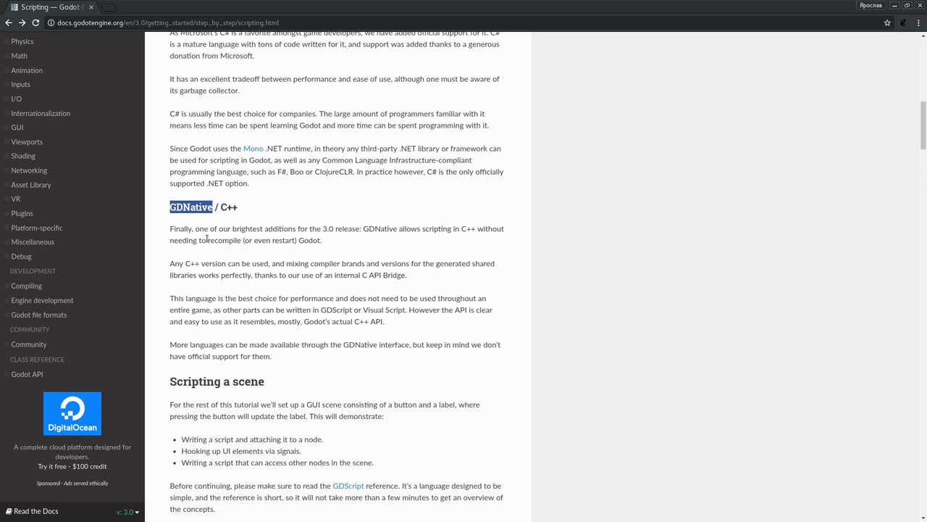
pyautogui.click(244, 208)
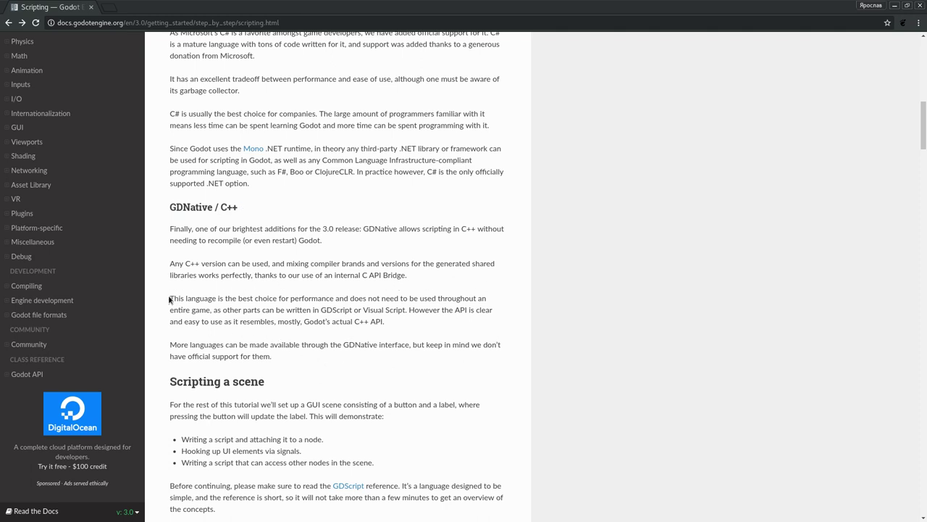
pyautogui.moveTo(169, 298); pyautogui.dragTo(443, 316)
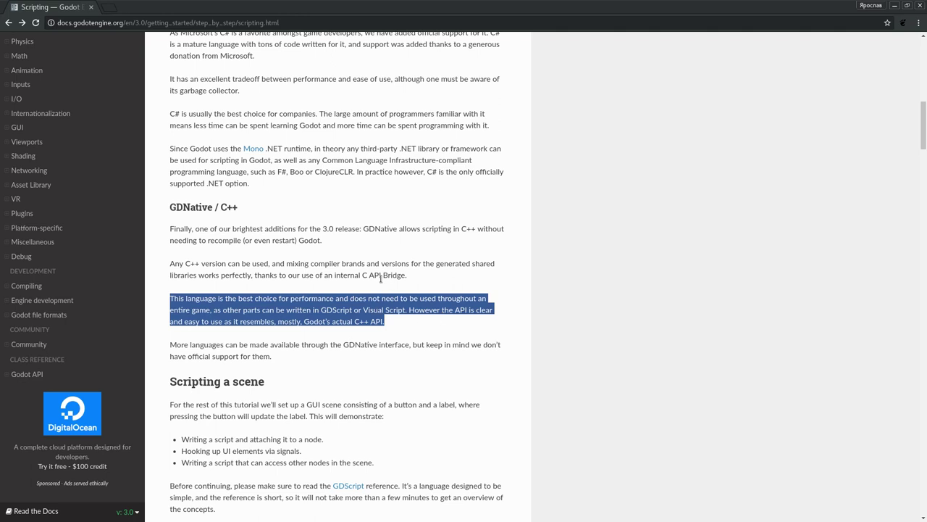
pyautogui.click(362, 319)
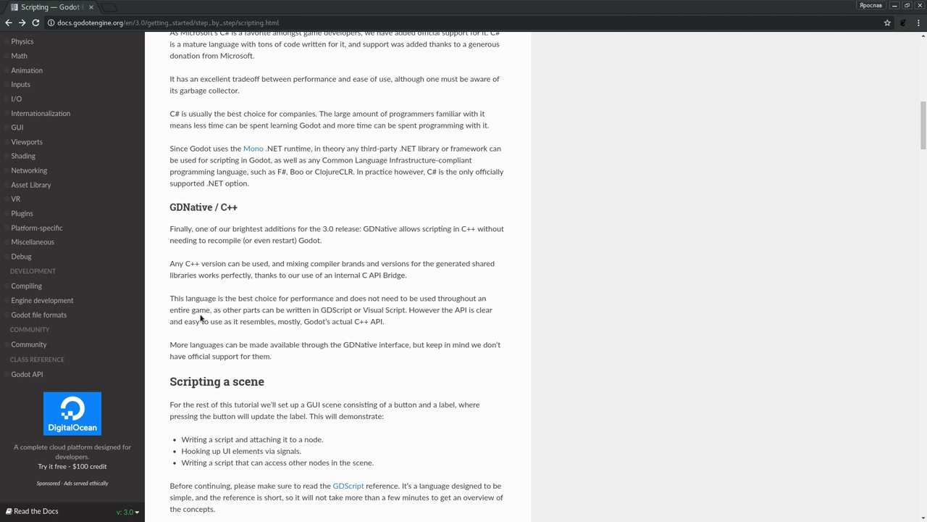
pyautogui.moveTo(241, 310); pyautogui.dragTo(409, 310)
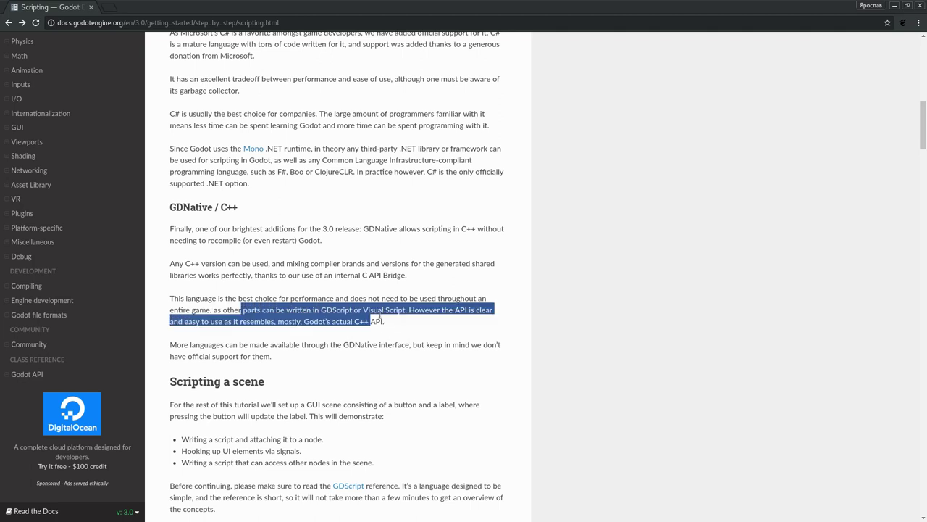
pyautogui.doubleClick(329, 310)
pyautogui.doubleClick(372, 312)
pyautogui.click(374, 312)
pyautogui.moveTo(417, 320); pyautogui.dragTo(171, 297)
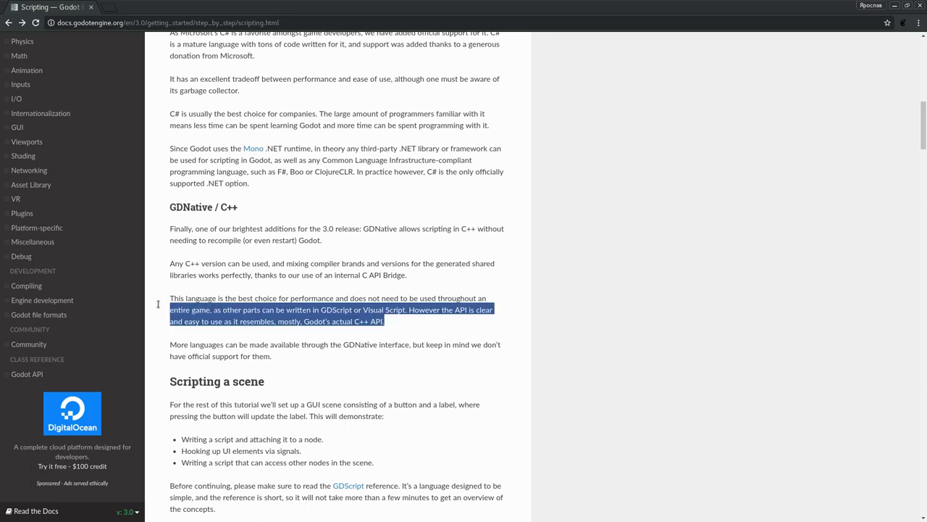
pyautogui.click(268, 305)
pyautogui.scroll(-2, 268, 305)
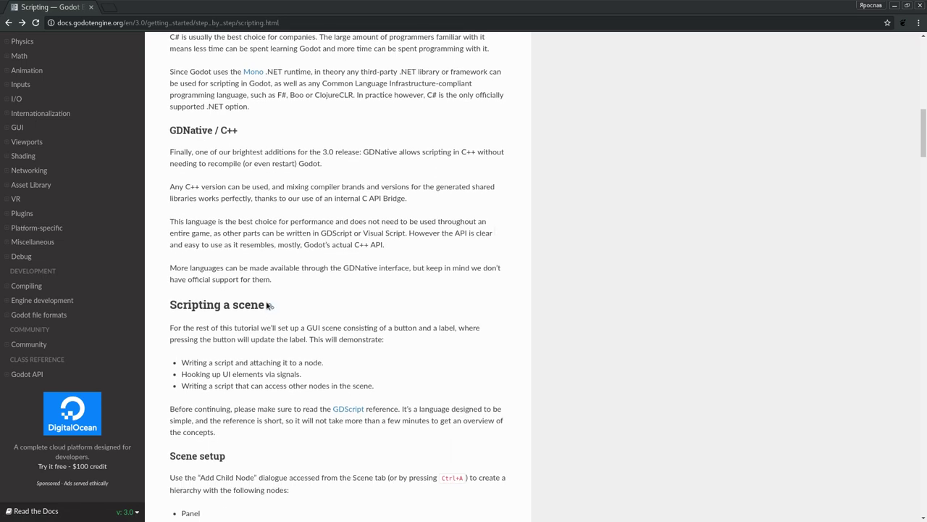
pyautogui.scroll(-3, 284, 293)
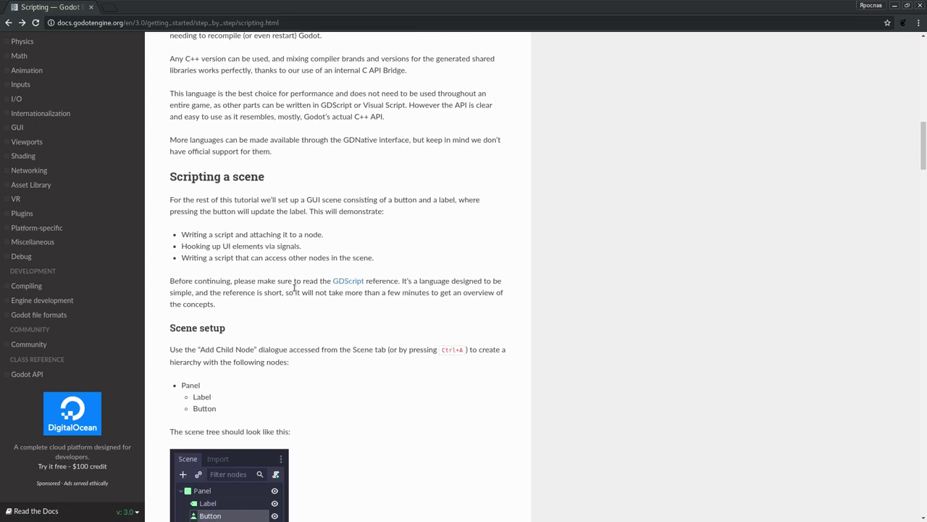
pyautogui.scroll(-3, 328, 258)
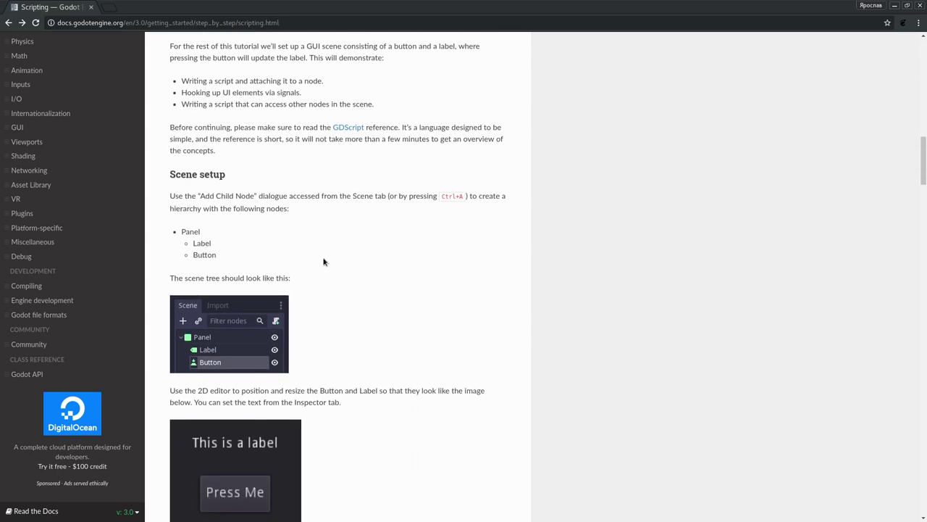
pyautogui.scroll(-2, 346, 254)
pyautogui.scroll(-4, 354, 254)
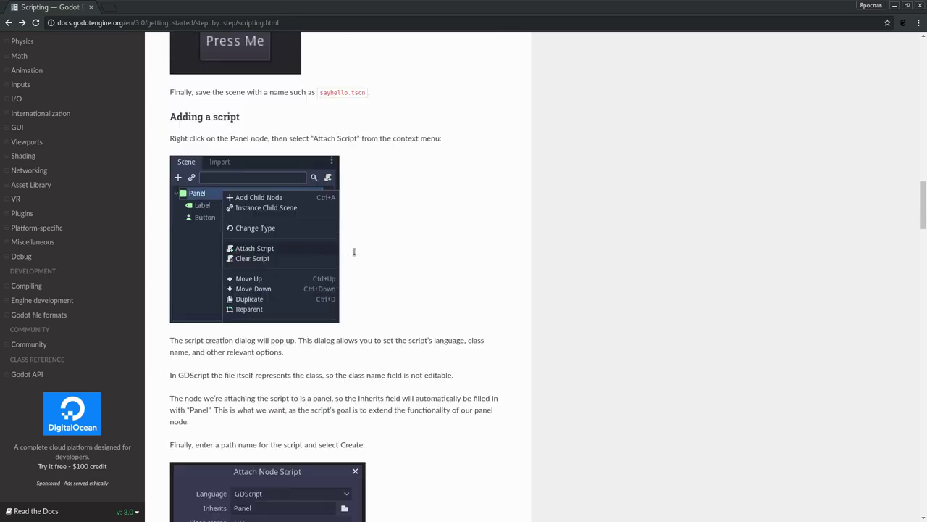
pyautogui.scroll(5, 354, 255)
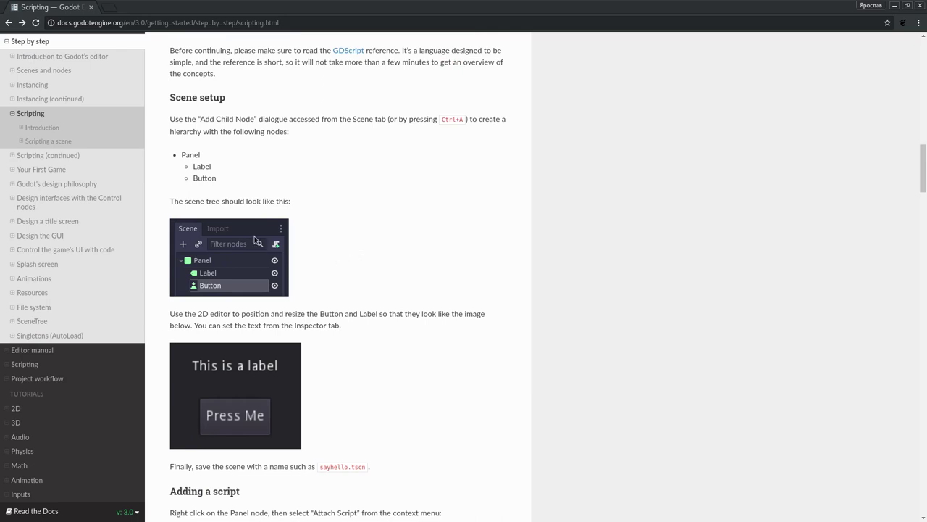
pyautogui.scroll(1, 253, 239)
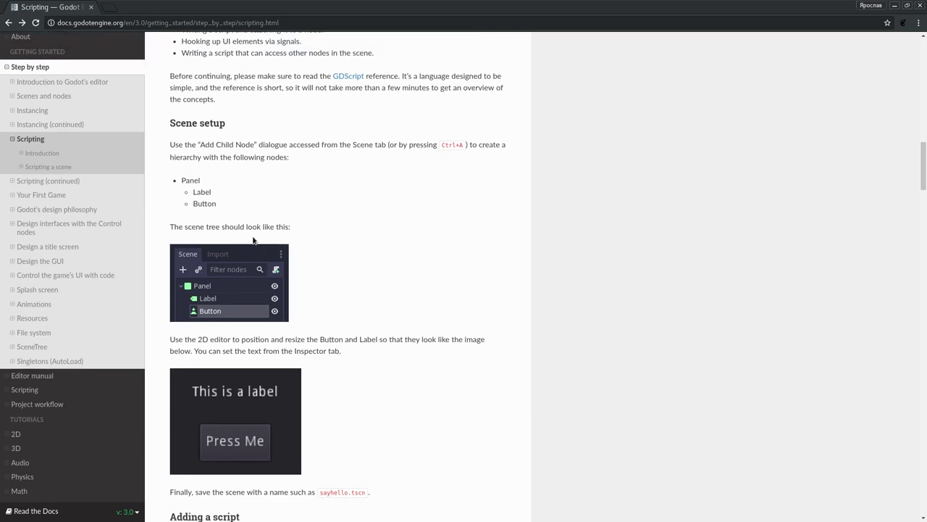
pyautogui.tripleClick(184, 147)
pyautogui.click(265, 154)
# Delete the Hello world Label node from the scene.
pyautogui.hotkey('alt', 'Tab')
pyautogui.click(787, 78)
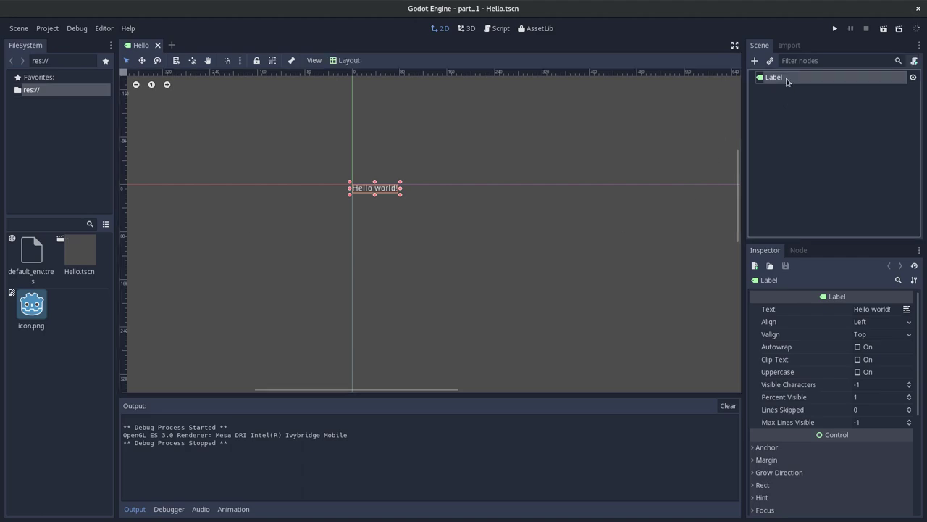
pyautogui.press('Delete')
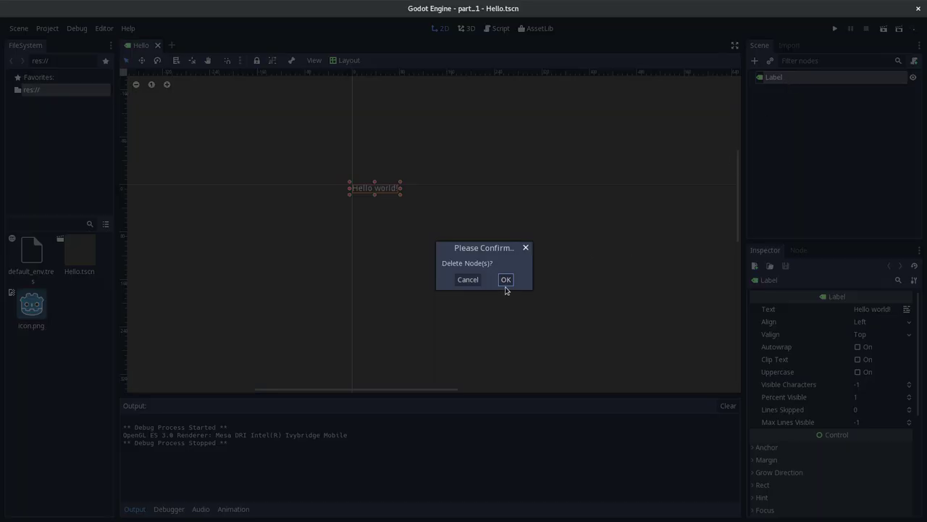
pyautogui.click(506, 280)
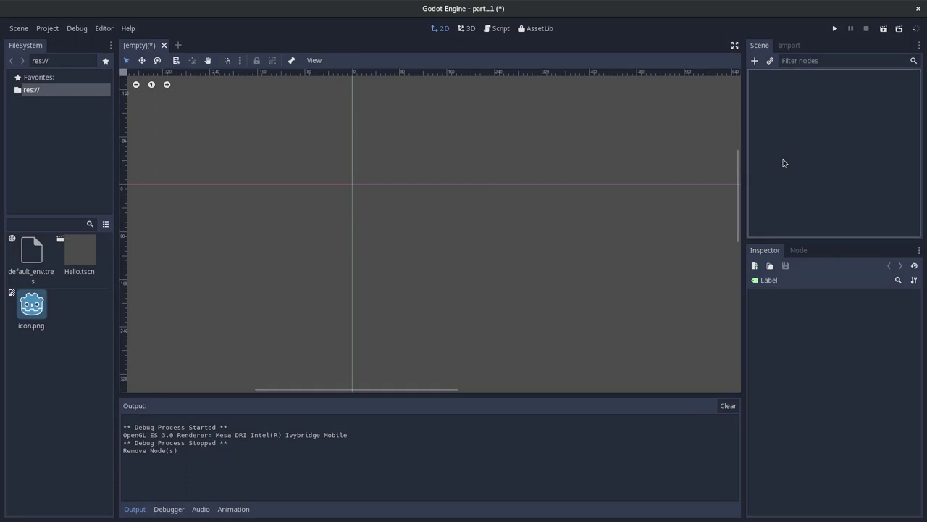
# Create a Panel as the new scene root and drag it into a wider rectangle.
pyautogui.click(754, 64)
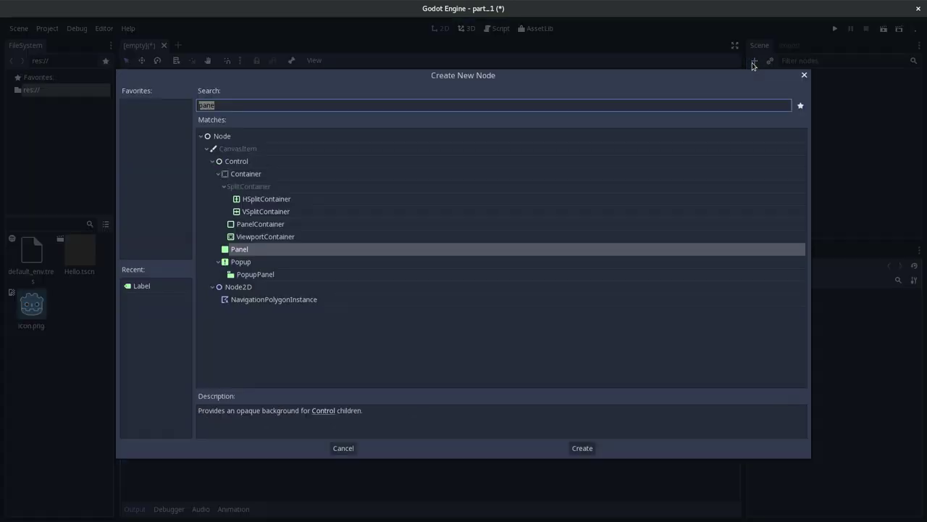
pyautogui.write('pan')
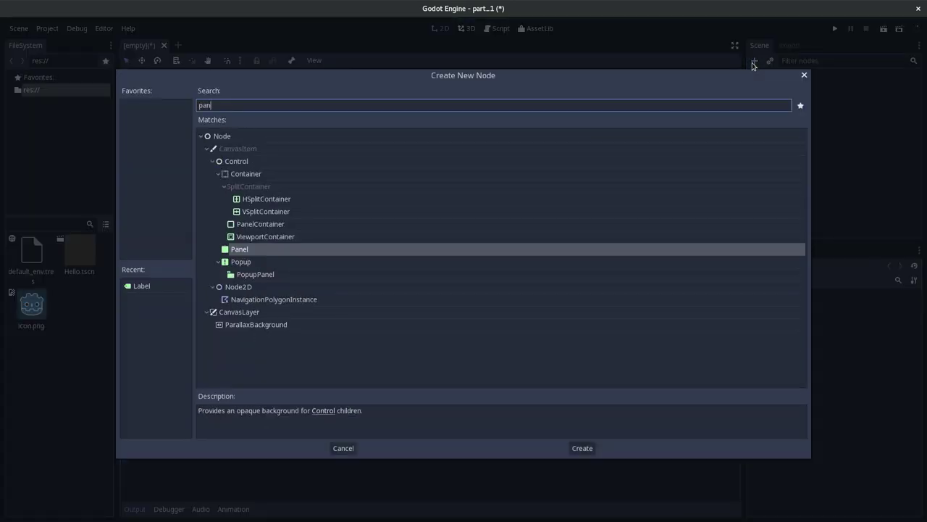
pyautogui.write('e')
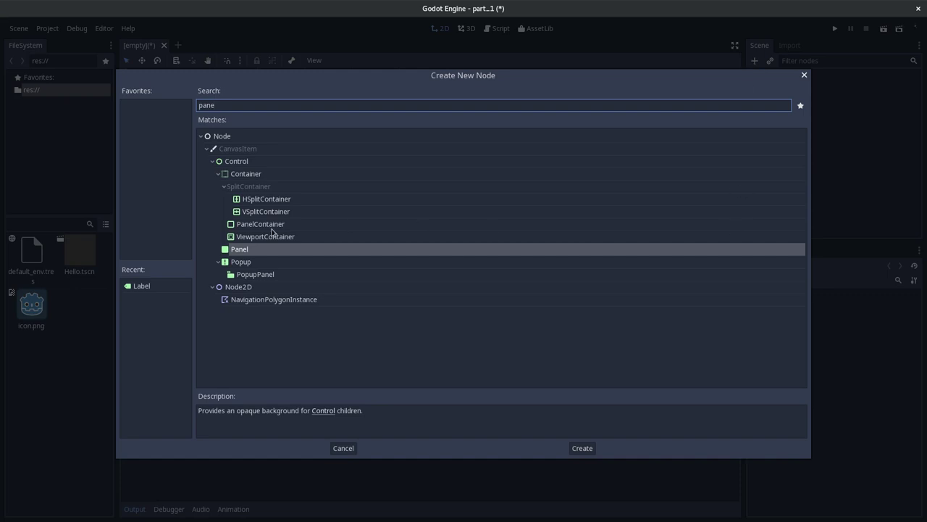
pyautogui.doubleClick(263, 253)
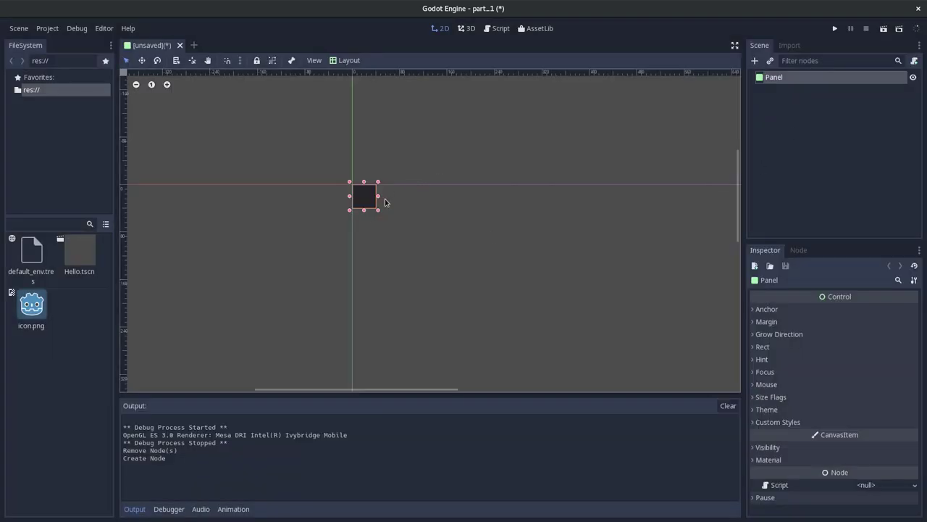
pyautogui.moveTo(378, 211); pyautogui.dragTo(409, 215)
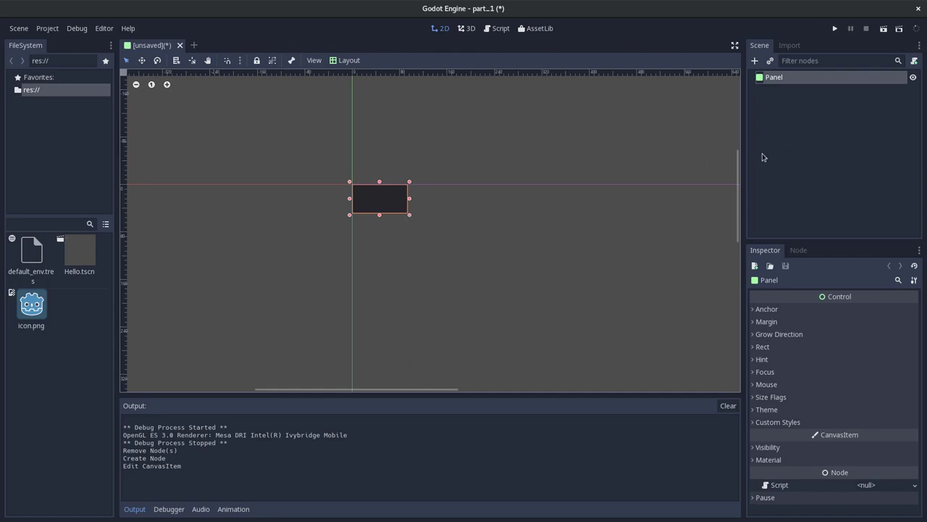
pyautogui.hotkey('alt', 'Tab')
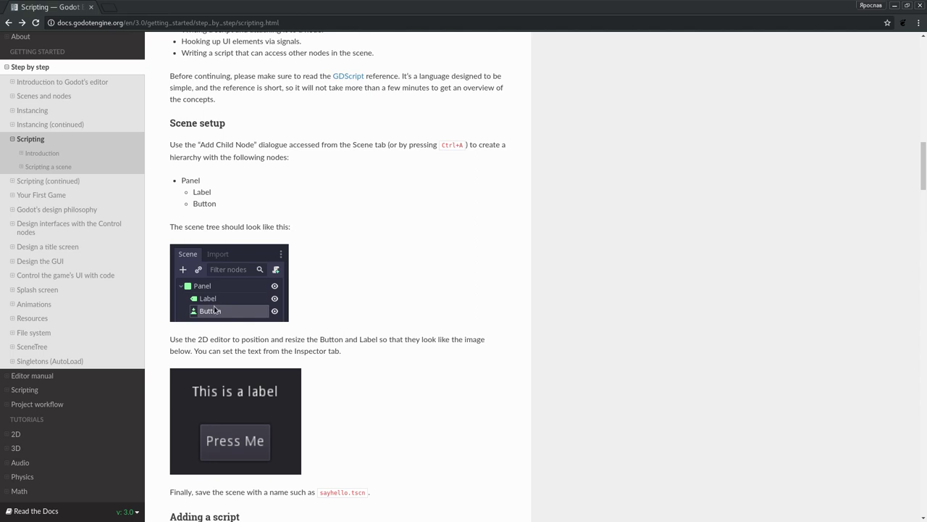
pyautogui.scroll(-2, 232, 116)
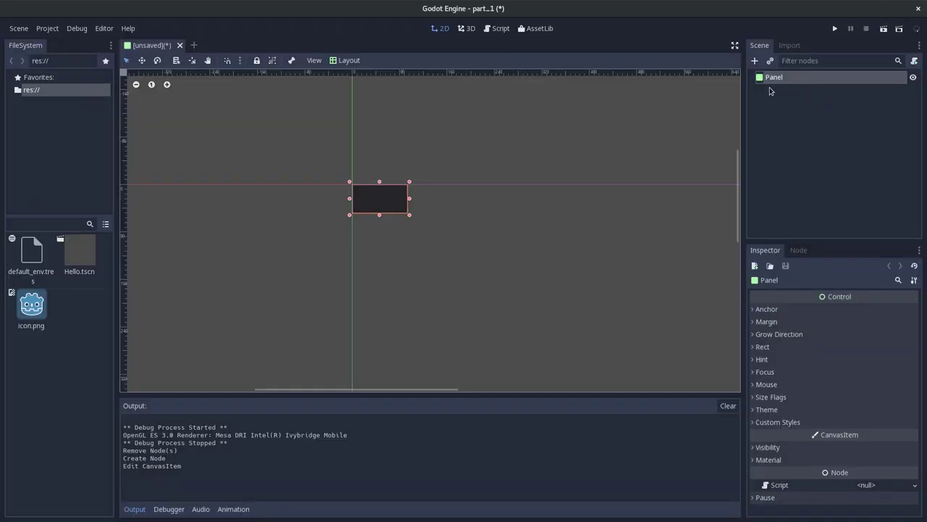
pyautogui.rightClick(774, 81)
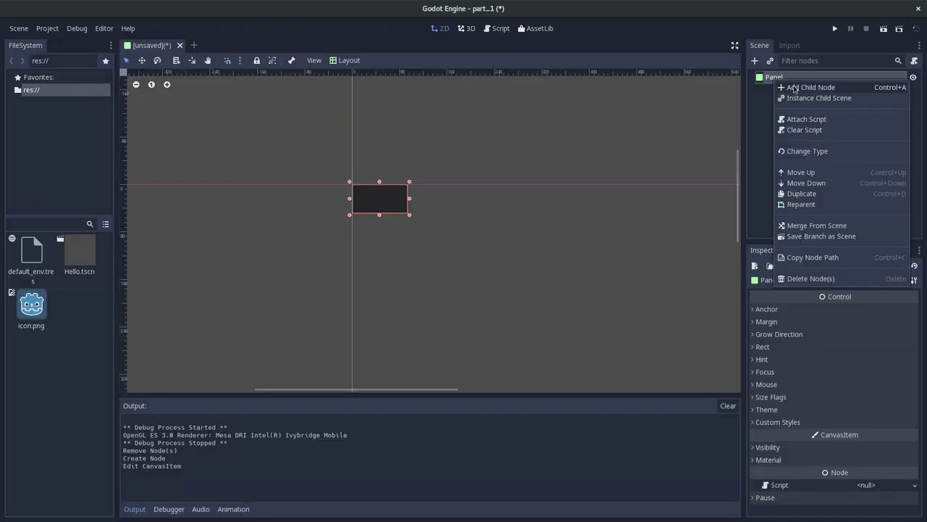
# Add a Label as a child of the Panel.
pyautogui.click(794, 88)
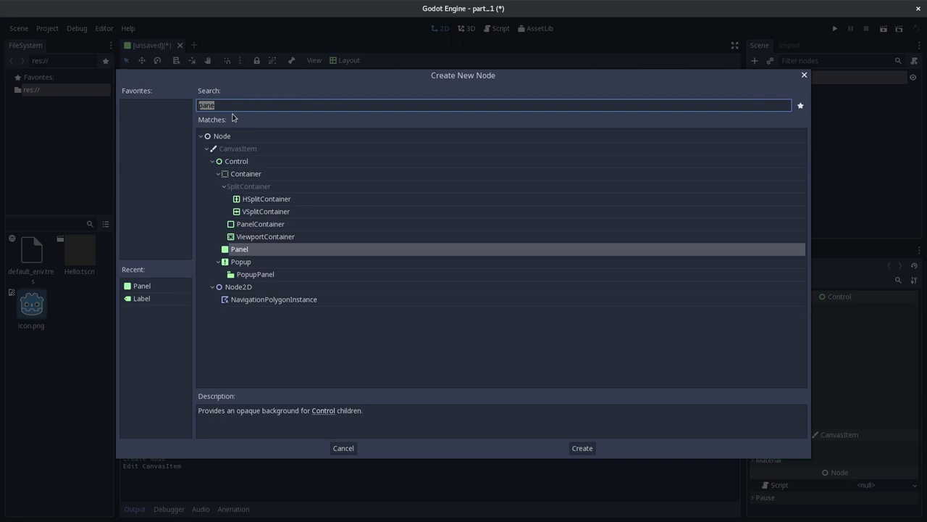
pyautogui.write('labe')
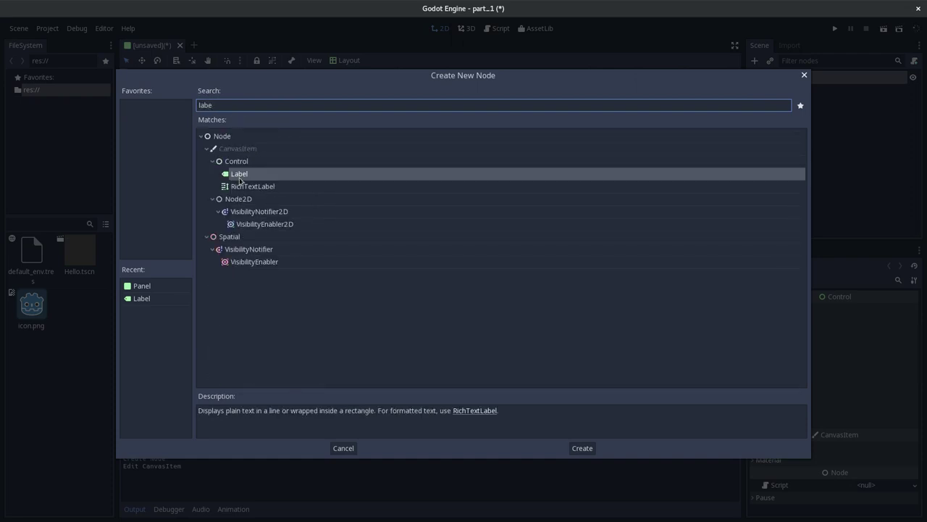
pyautogui.doubleClick(239, 179)
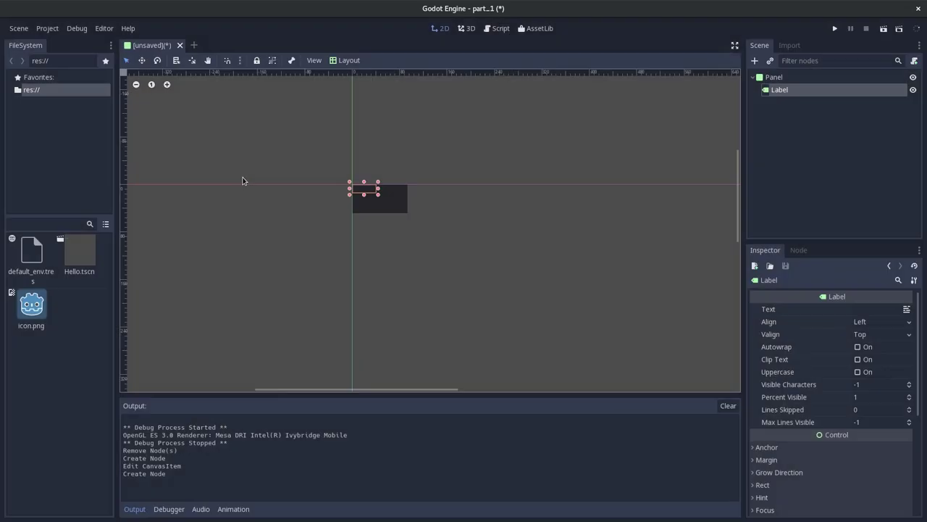
# Add a Button as a second Panel child and nudge it down and right.
pyautogui.click(781, 82)
pyautogui.rightClick(781, 82)
pyautogui.click(790, 87)
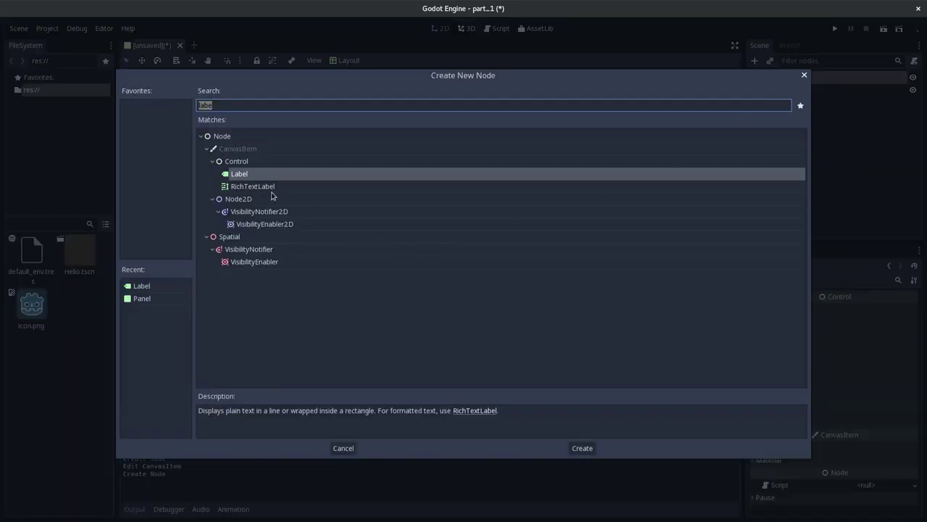
pyautogui.write('butt')
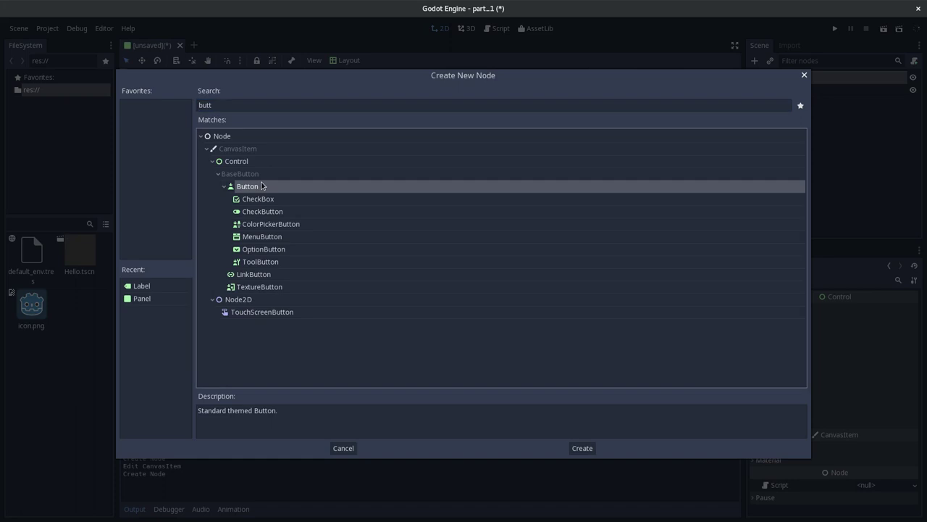
pyautogui.doubleClick(263, 186)
pyautogui.moveTo(357, 193); pyautogui.dragTo(365, 204)
pyautogui.click(372, 207)
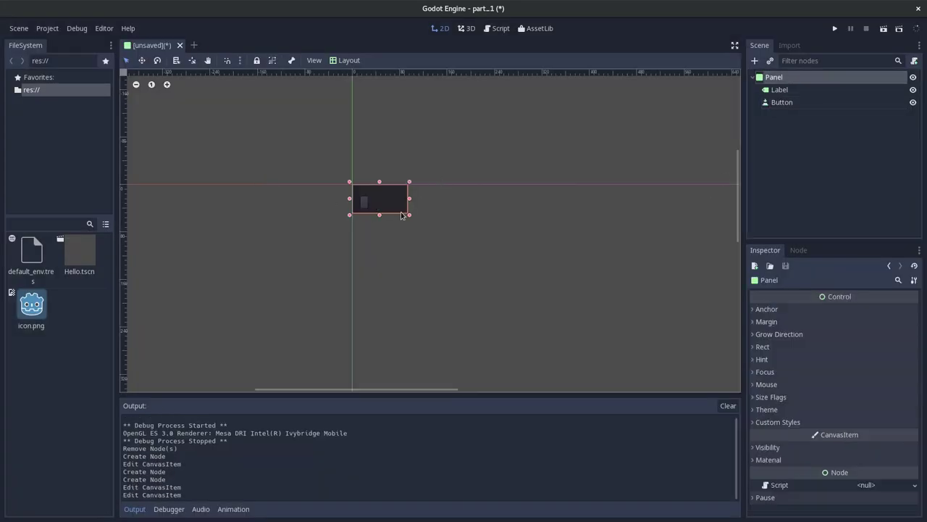
# Enlarge the Panel to 129 × 93, stretch the Button wide, and widen the Label above it.
pyautogui.moveTo(409, 215); pyautogui.dragTo(430, 241)
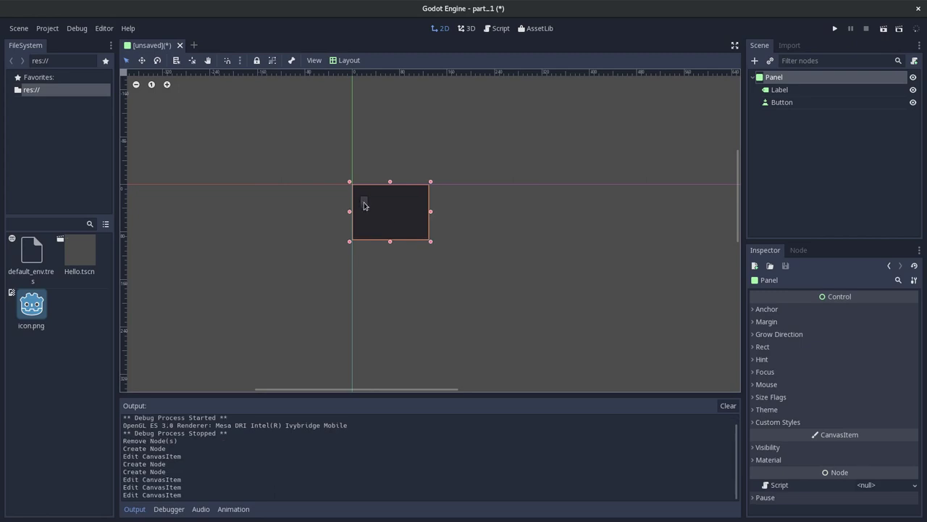
pyautogui.moveTo(362, 203); pyautogui.dragTo(362, 218)
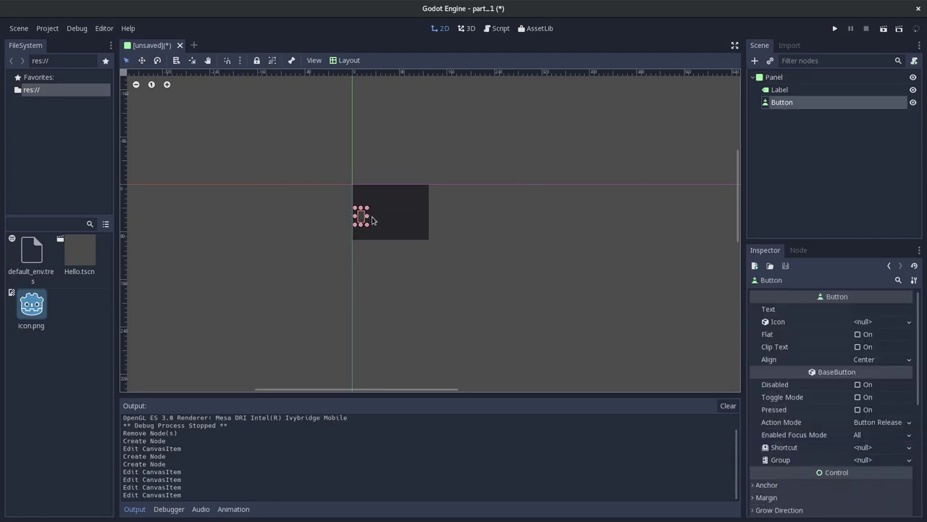
pyautogui.moveTo(367, 220); pyautogui.dragTo(419, 221)
pyautogui.click(366, 192)
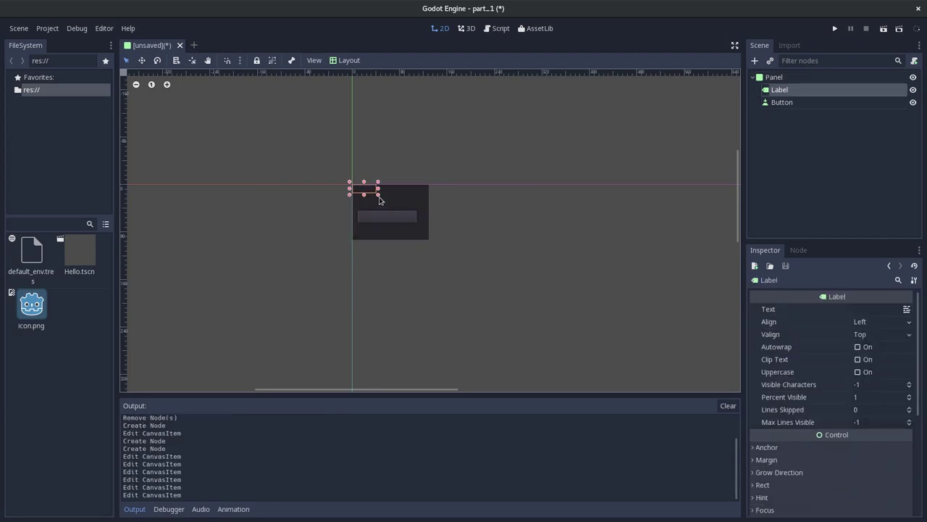
pyautogui.moveTo(384, 200); pyautogui.dragTo(418, 206)
pyautogui.click(390, 218)
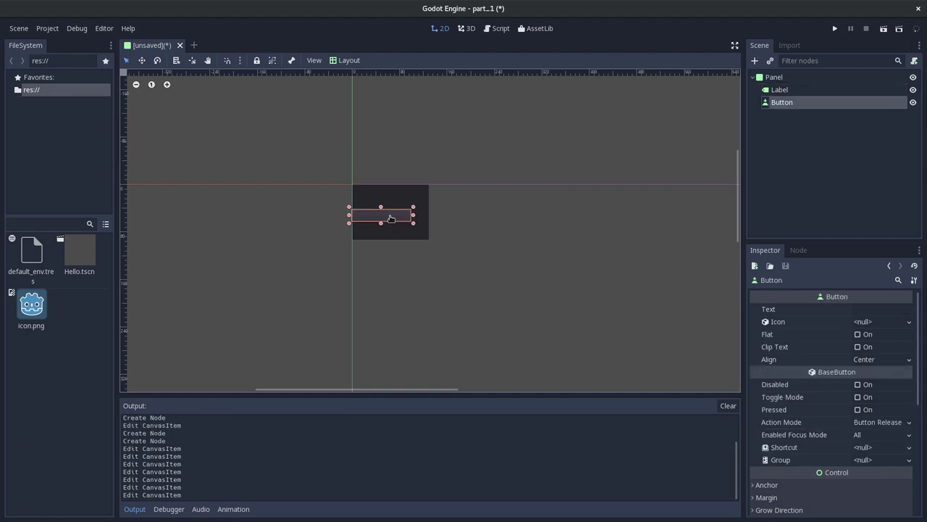
pyautogui.click(384, 195)
pyautogui.click(410, 233)
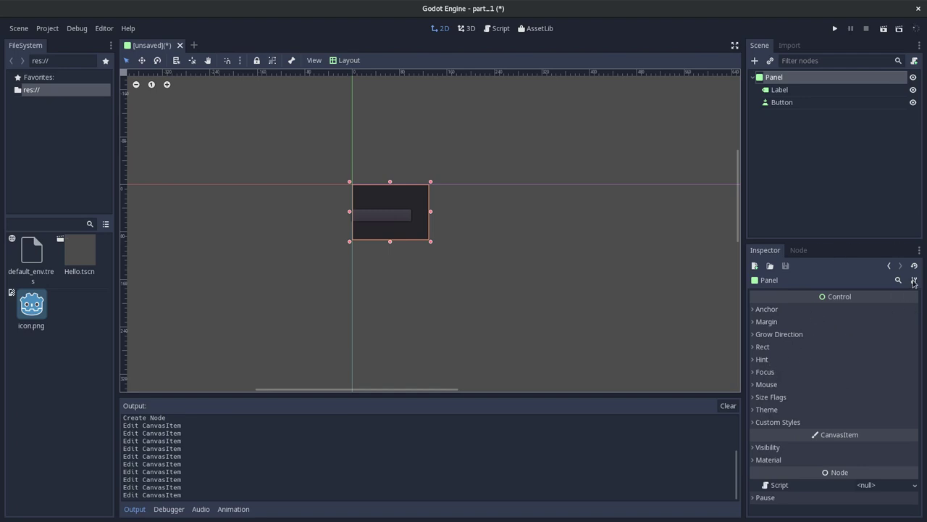
pyautogui.click(754, 349)
# Inspect the Panel's Theme, Custom Styles and Anchor properties, then select the Label node.
pyautogui.scroll(3, 820, 345)
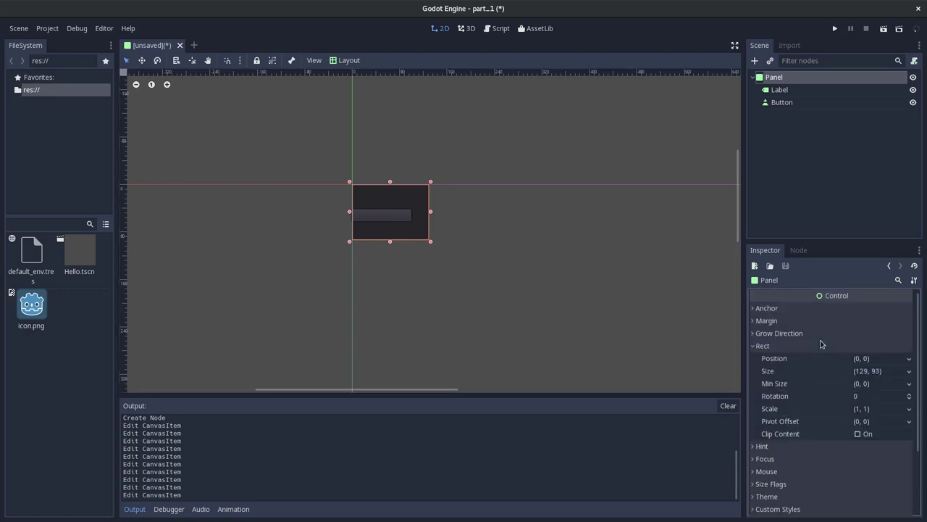
pyautogui.scroll(-3, 821, 344)
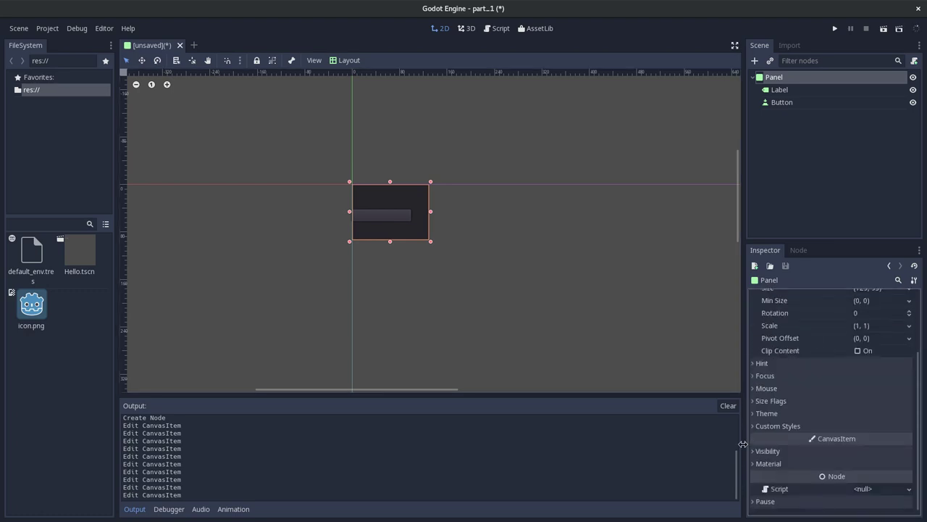
pyautogui.click(754, 414)
pyautogui.click(869, 428)
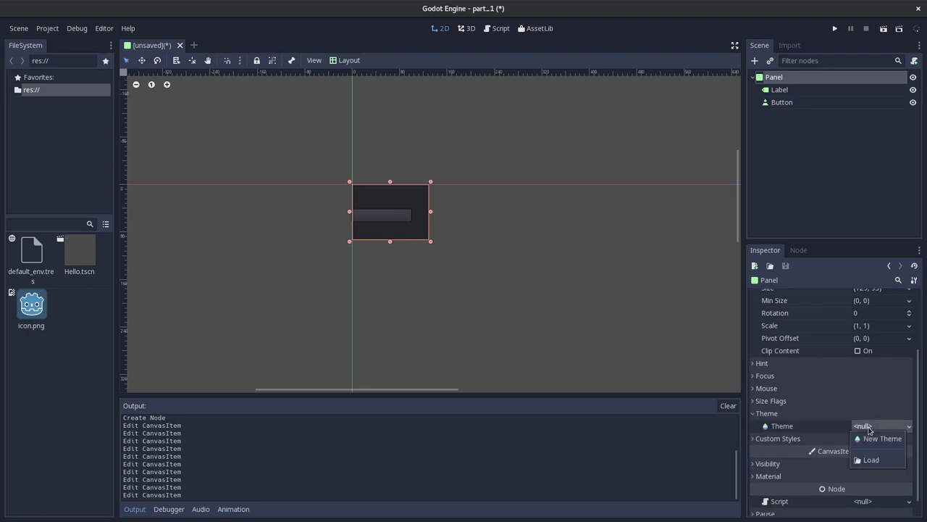
pyautogui.click(753, 439)
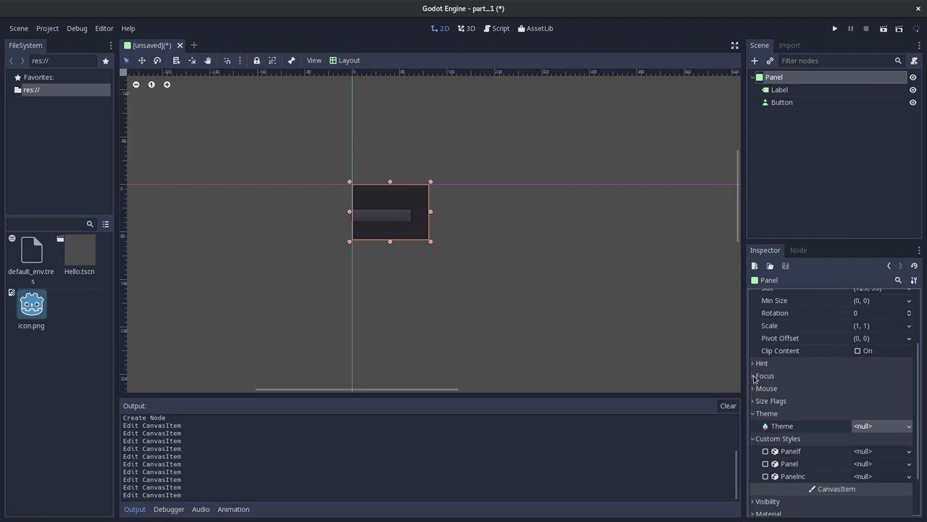
pyautogui.scroll(3, 771, 378)
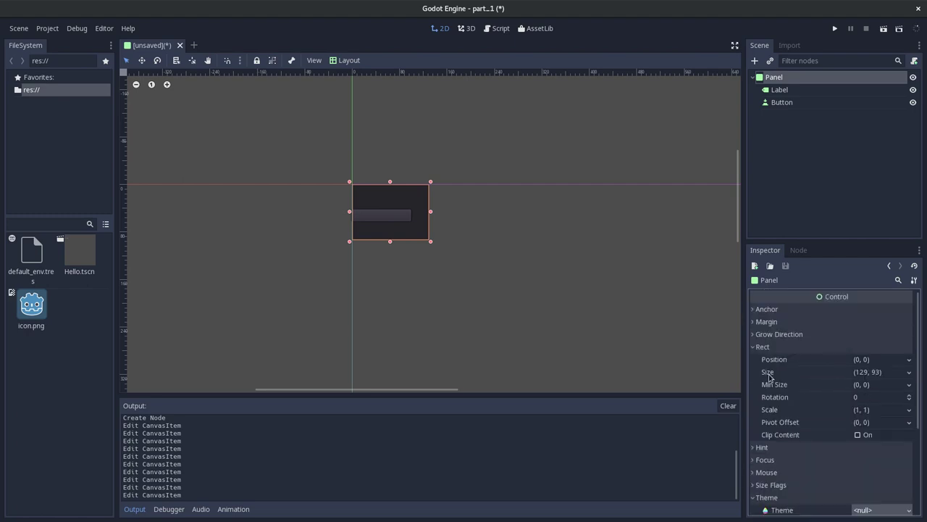
pyautogui.click(756, 309)
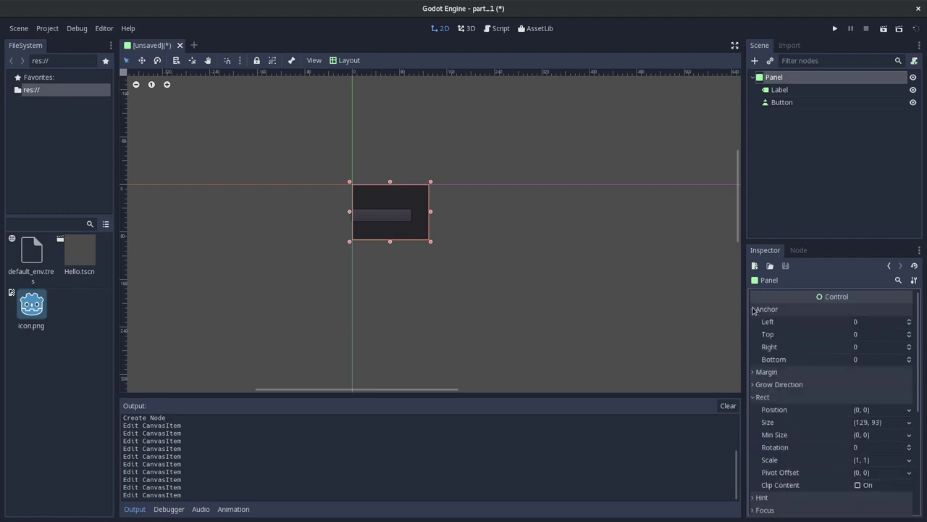
pyautogui.click(913, 281)
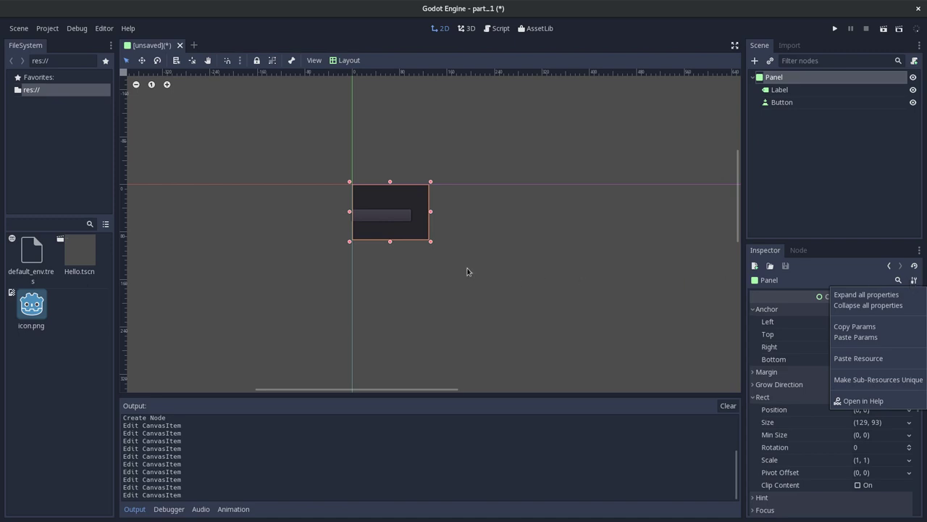
pyautogui.click(379, 204)
pyautogui.click(780, 90)
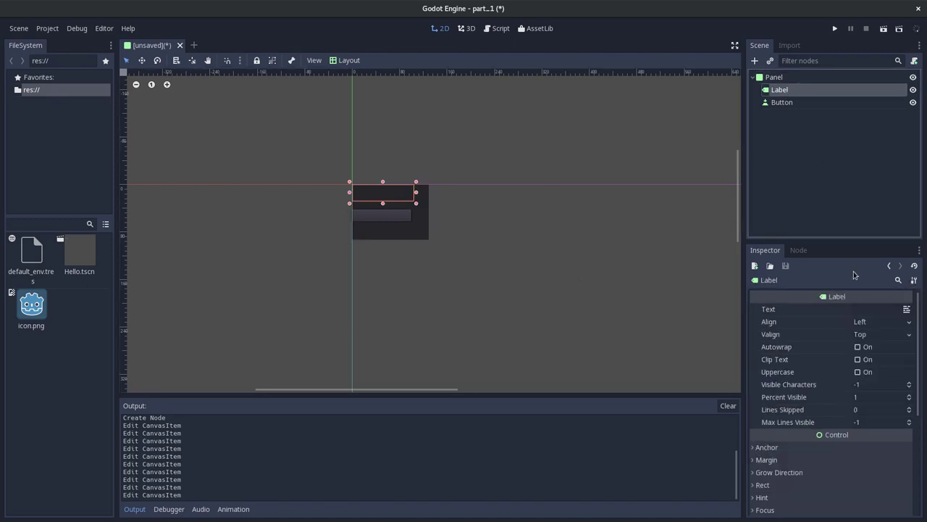
# Enter 'HELLO!' in the Label's Text field and 'Press me' in the Button's Text field.
pyautogui.click(871, 310)
pyautogui.write('HELLO!')
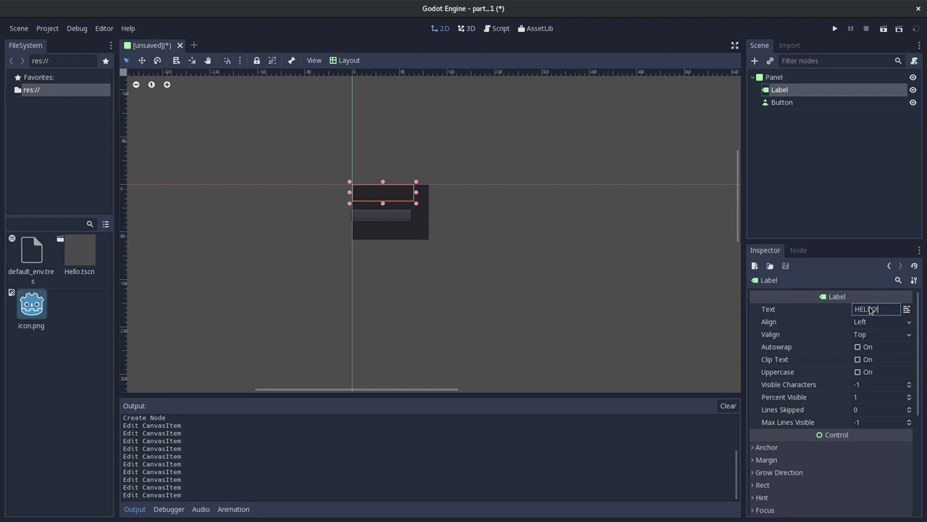
pyautogui.press('Return')
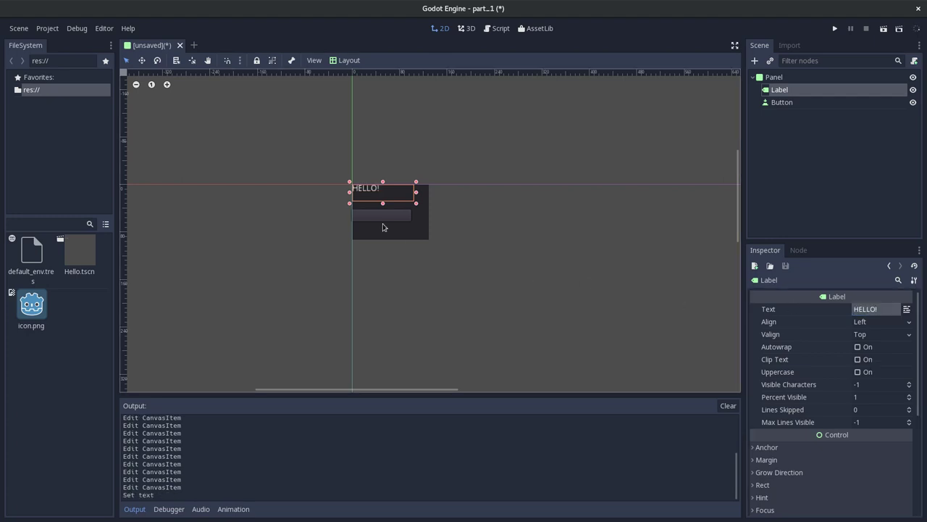
pyautogui.click(388, 219)
pyautogui.click(875, 309)
pyautogui.write('Press me')
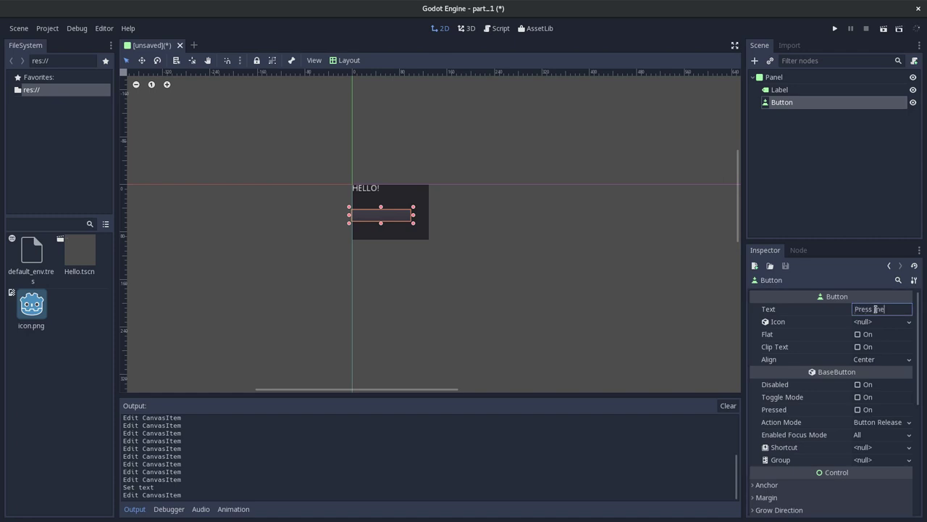
pyautogui.press('Return')
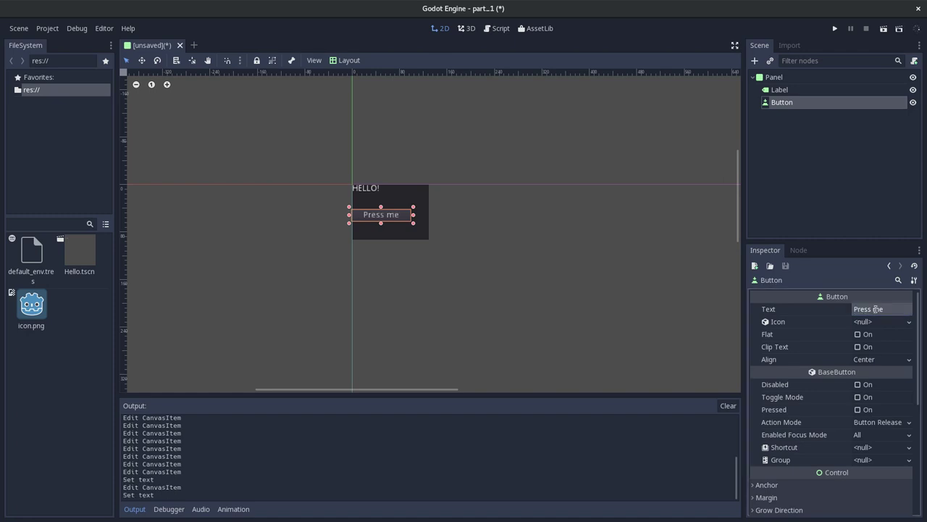
pyautogui.hotkey('alt', 'Tab')
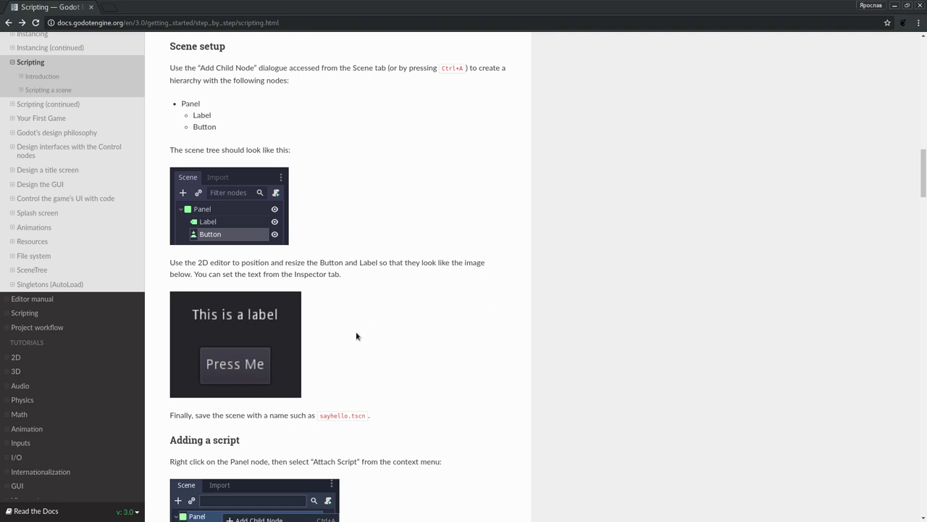
# Scroll the docs down to the 'Adding a script' section, then return to the editor.
pyautogui.scroll(-3, 331, 329)
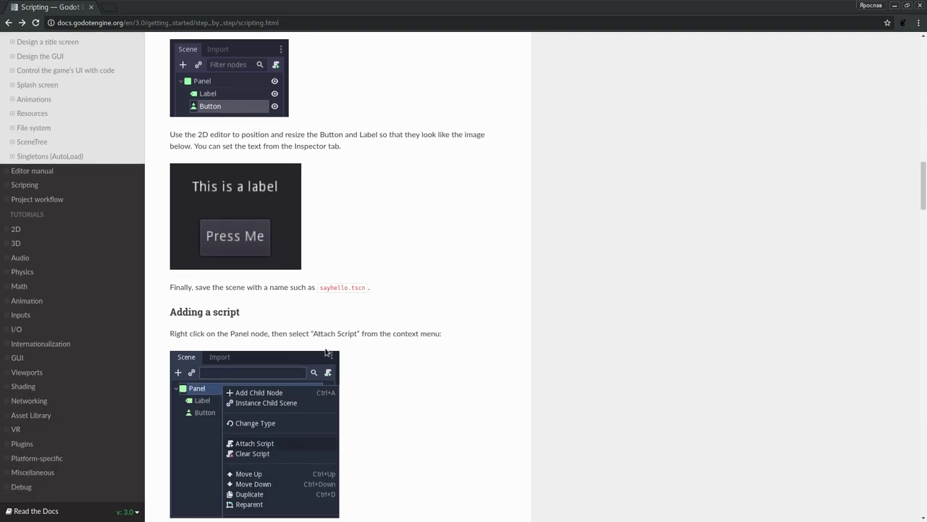
pyautogui.scroll(-1, 326, 352)
pyautogui.scroll(-2, 341, 342)
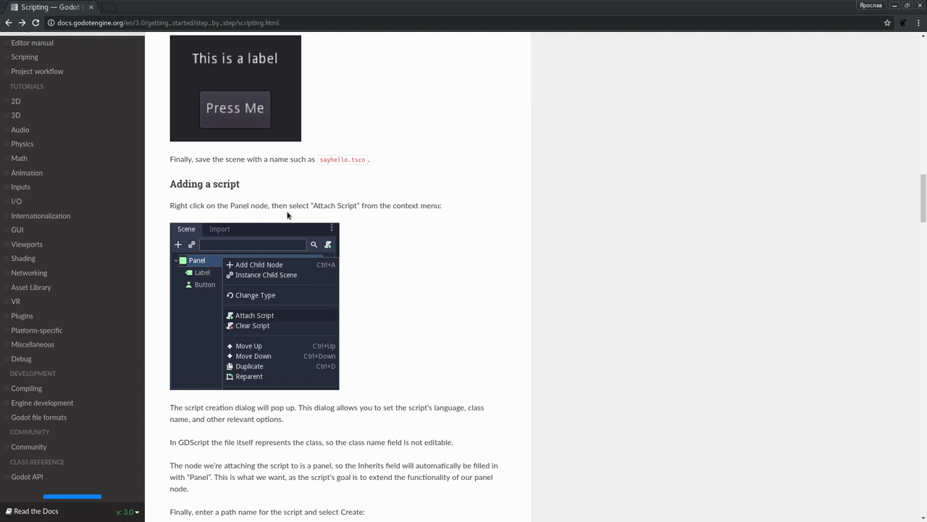
pyautogui.hotkey('alt', 'Tab')
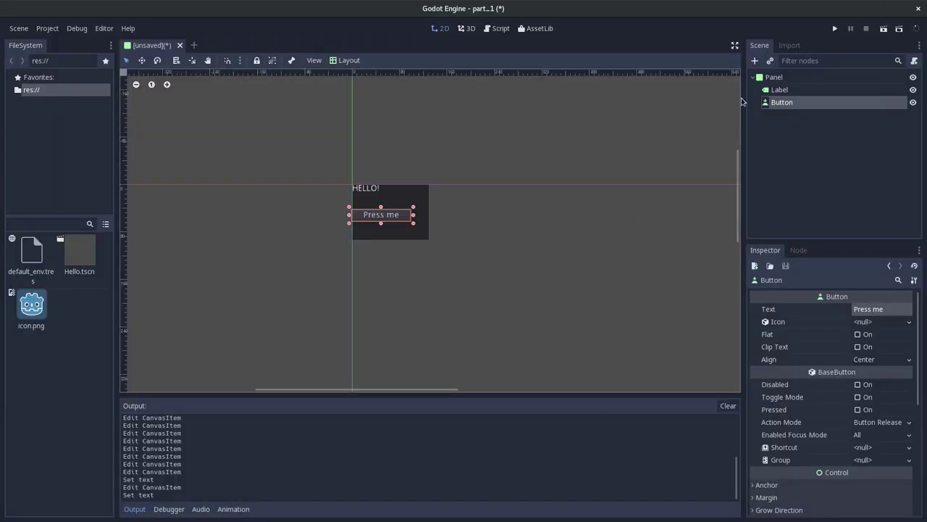
# Choose Attach Script on the Panel node and keep GDScript as the language.
pyautogui.rightClick(769, 79)
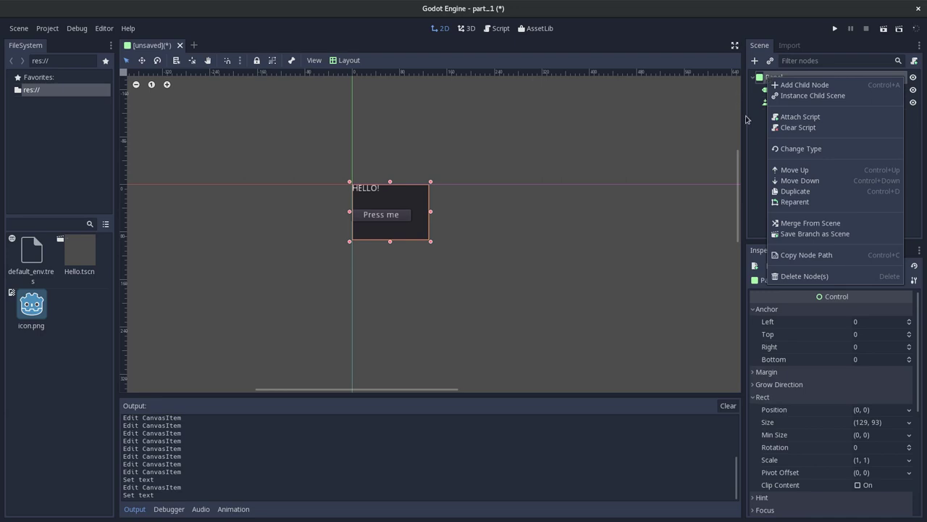
pyautogui.click(786, 118)
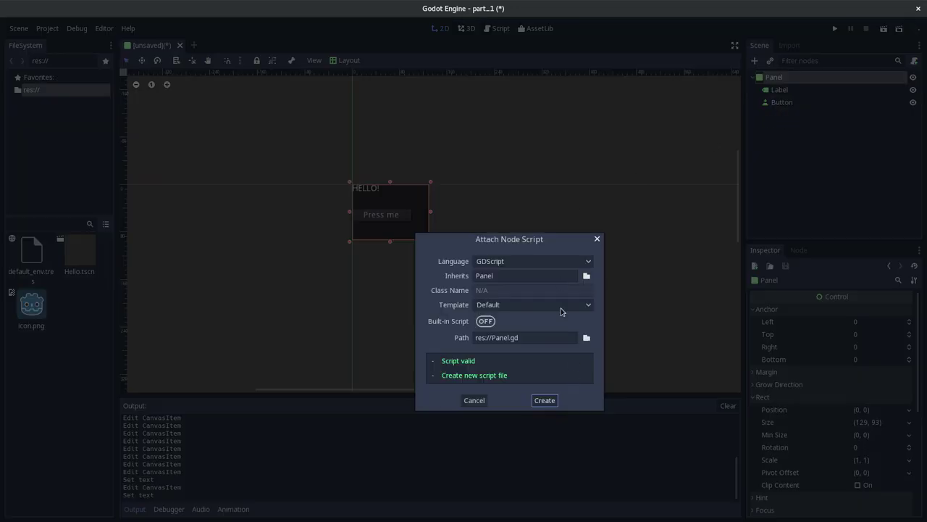
pyautogui.click(545, 262)
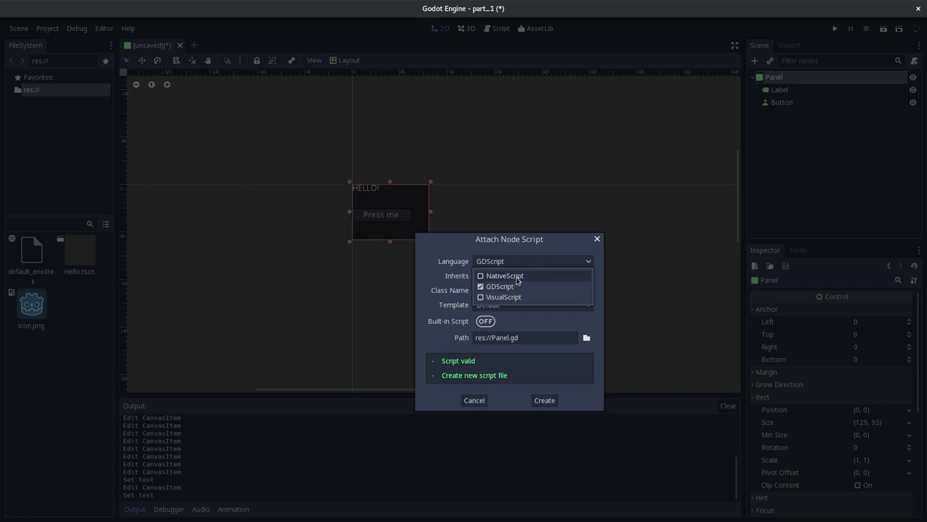
pyautogui.click(531, 241)
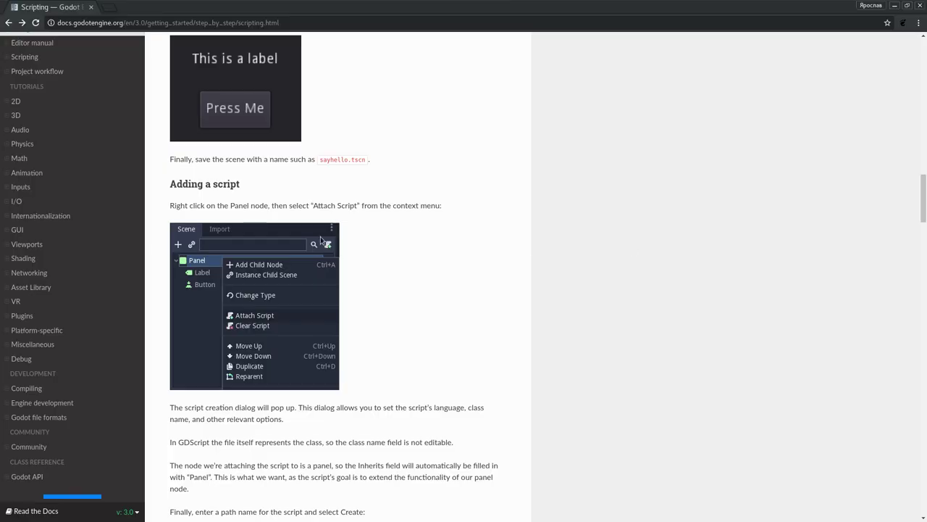
pyautogui.scroll(-3, 335, 274)
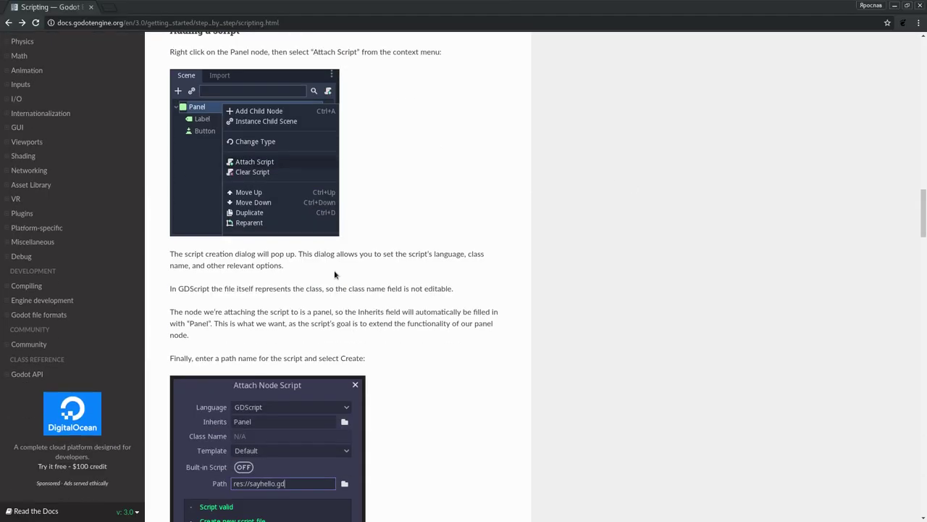
# Scroll through the docs' Attach Node Script guidance, then return to the editor's dialog.
pyautogui.scroll(-4, 335, 273)
pyautogui.scroll(-4, 344, 276)
pyautogui.scroll(-4, 343, 276)
pyautogui.scroll(-1, 345, 281)
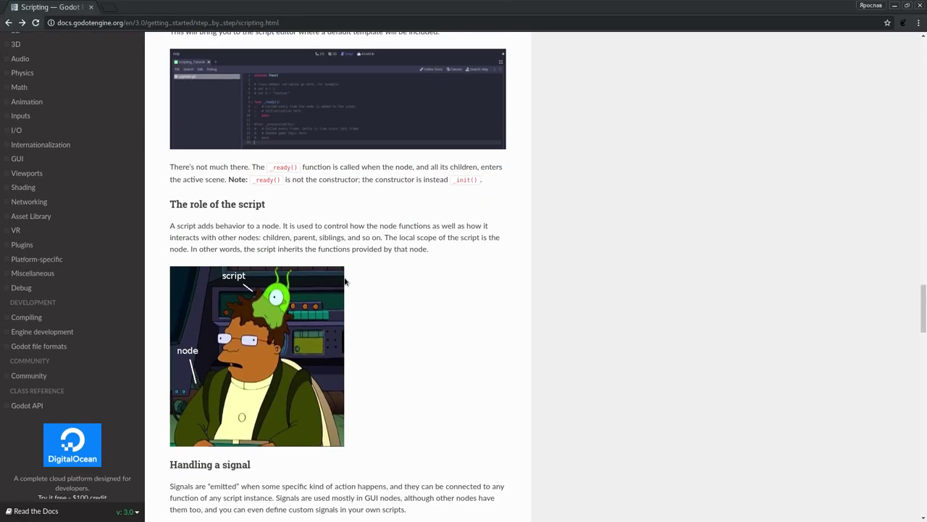
pyautogui.scroll(5, 344, 282)
pyautogui.scroll(4, 343, 282)
pyautogui.scroll(2, 343, 282)
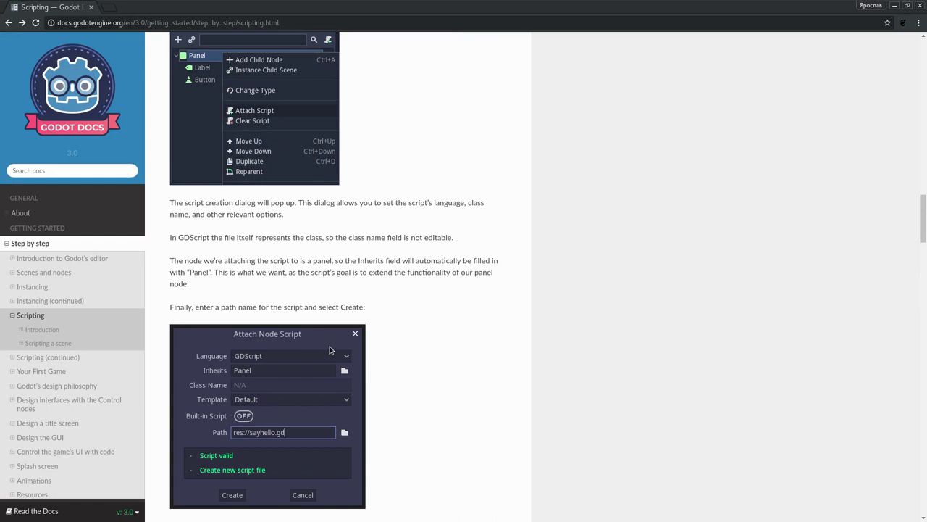
pyautogui.scroll(3, 362, 301)
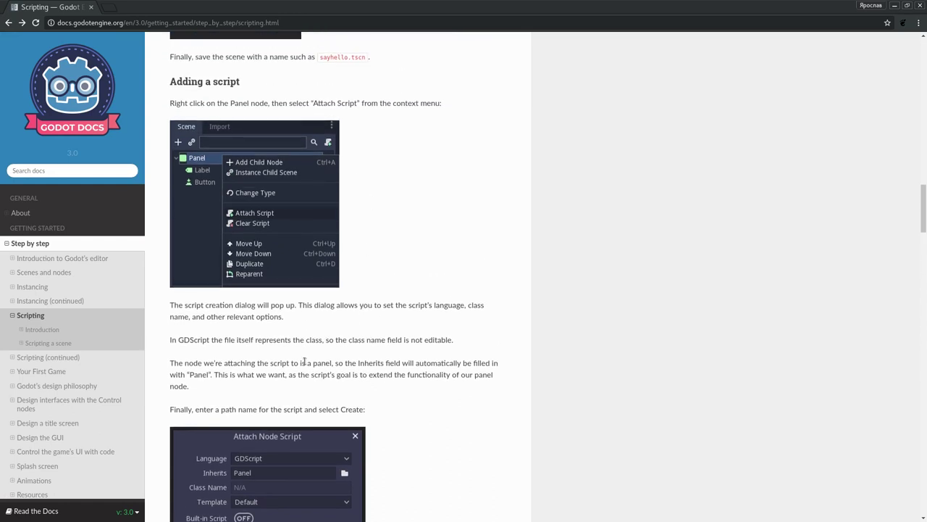
pyautogui.scroll(-3, 305, 361)
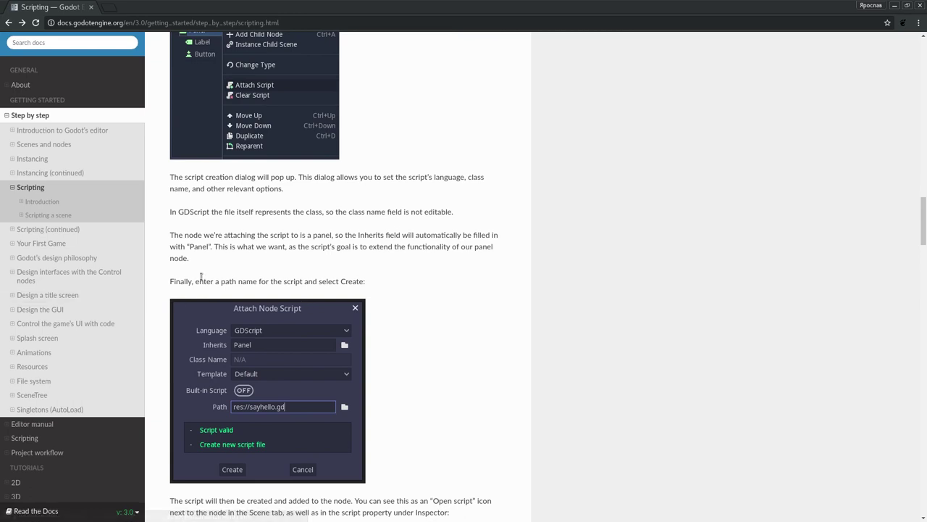
pyautogui.hotkey('alt', 'Tab')
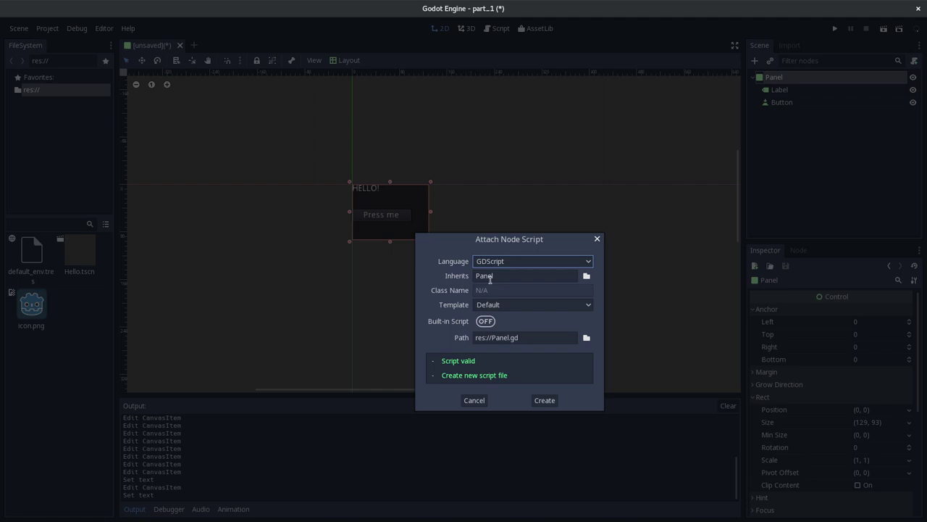
# Change the script path to res://syhello.gd and create the Panel's script.
pyautogui.hotkey('alt', 'Tab')
pyautogui.scroll(-1, 331, 360)
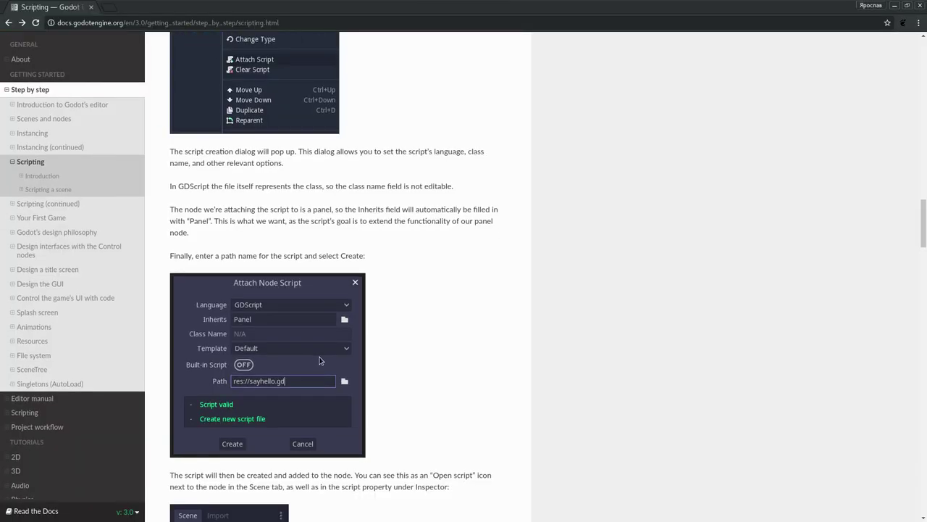
pyautogui.hotkey('alt', 'Tab')
pyautogui.hotkey('alt', 'Tab')
pyautogui.hotkey('alt', 'Tab')
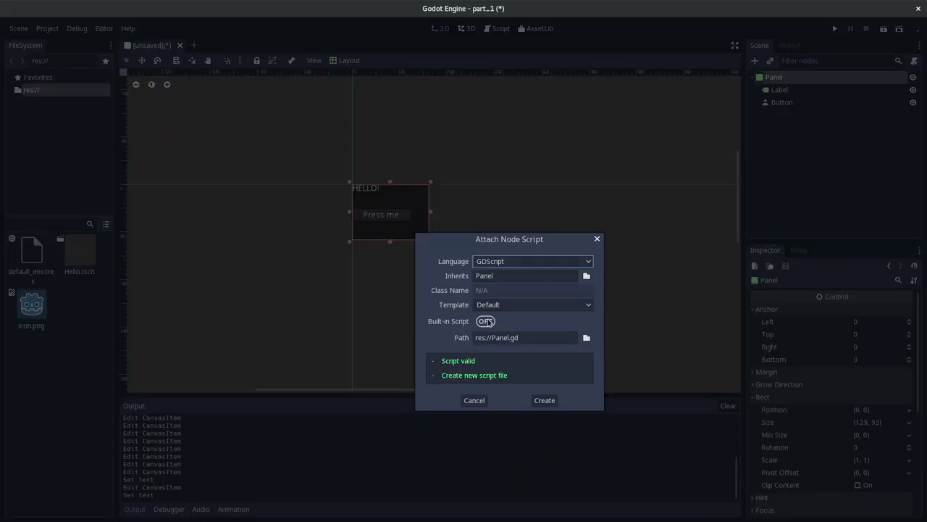
pyautogui.press('BackSpace')
pyautogui.press('BackSpace')
pyautogui.press('BackSpace')
pyautogui.press('BackSpace')
pyautogui.press('BackSpace')
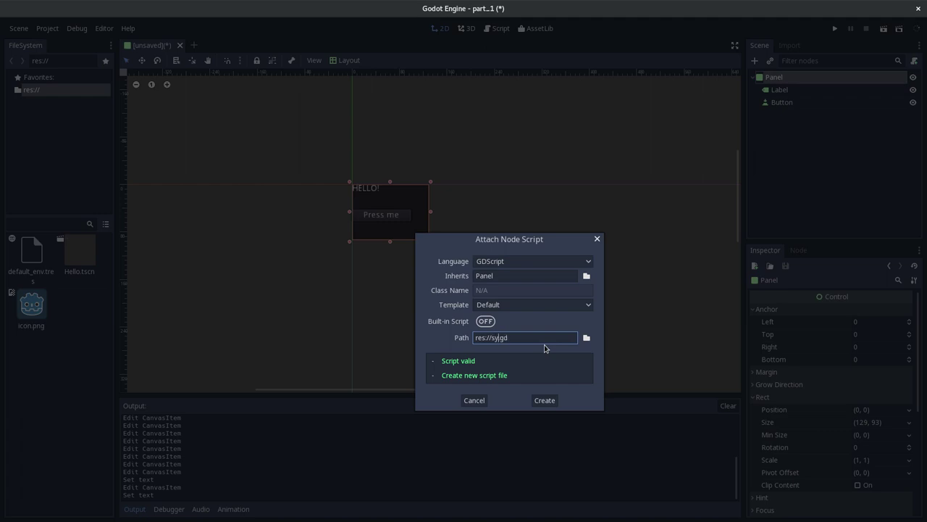
pyautogui.write('lo')
pyautogui.hotkey('alt', 'Tab')
pyautogui.scroll(-3, 330, 287)
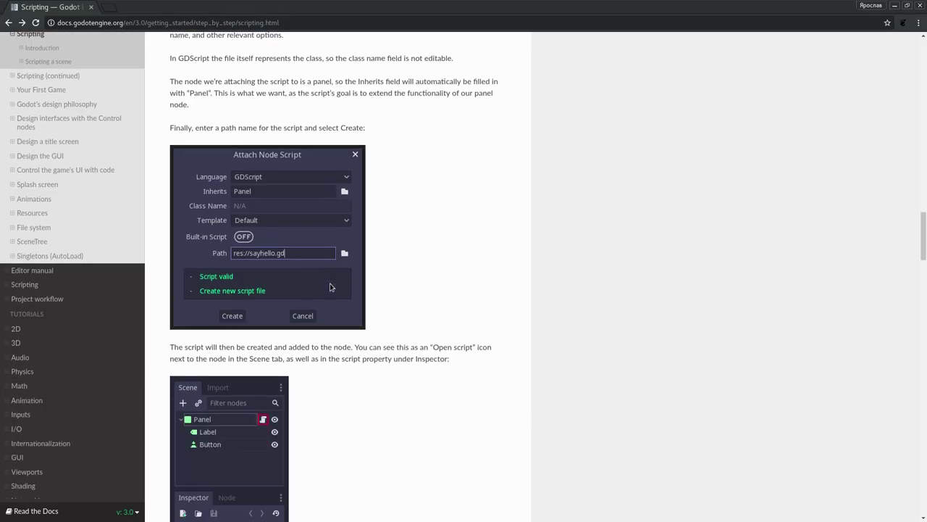
pyautogui.scroll(-3, 330, 288)
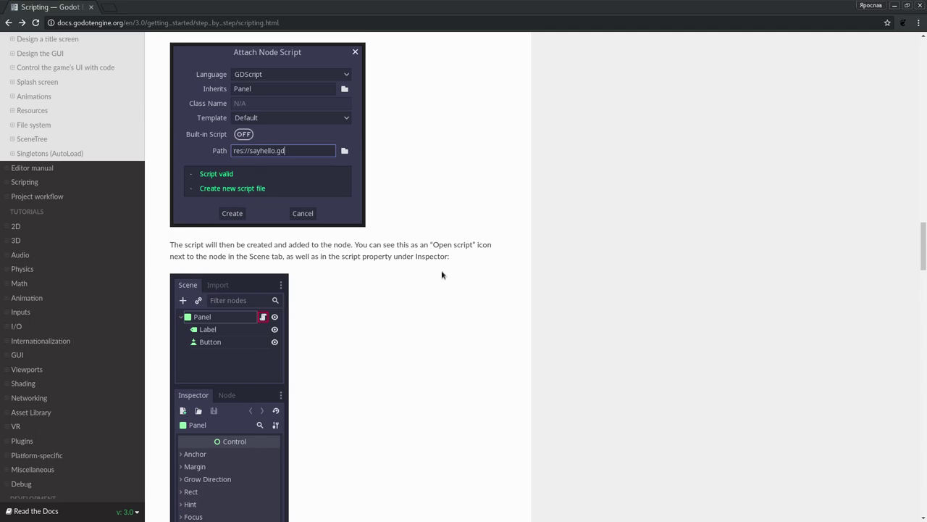
pyautogui.hotkey('alt', 'Tab')
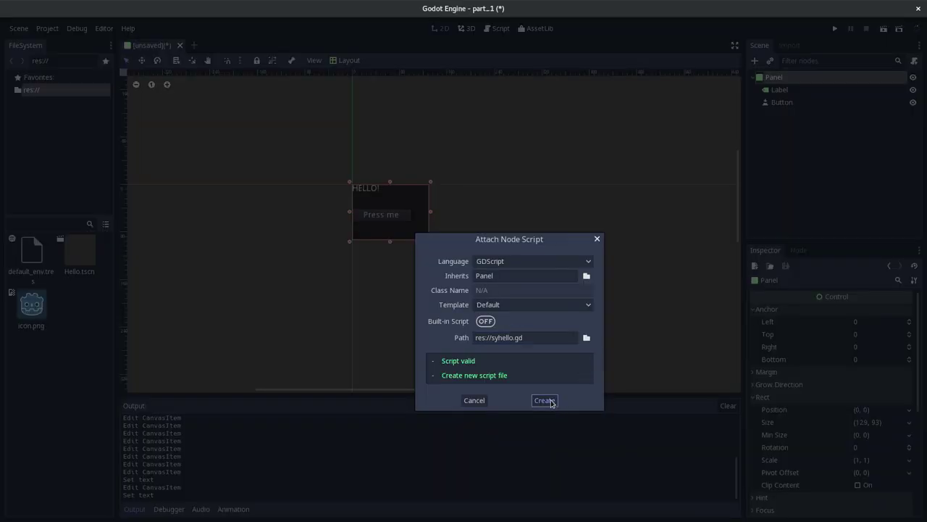
pyautogui.click(545, 400)
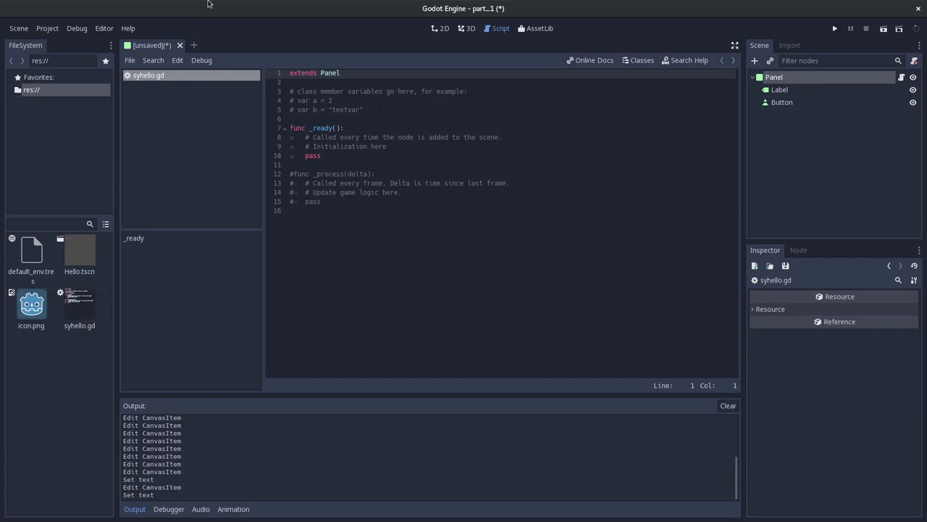
# Look over the syhello.gd template, from extends Panel down to pass, then go back to the 2D view.
pyautogui.click(168, 78)
pyautogui.click(416, 158)
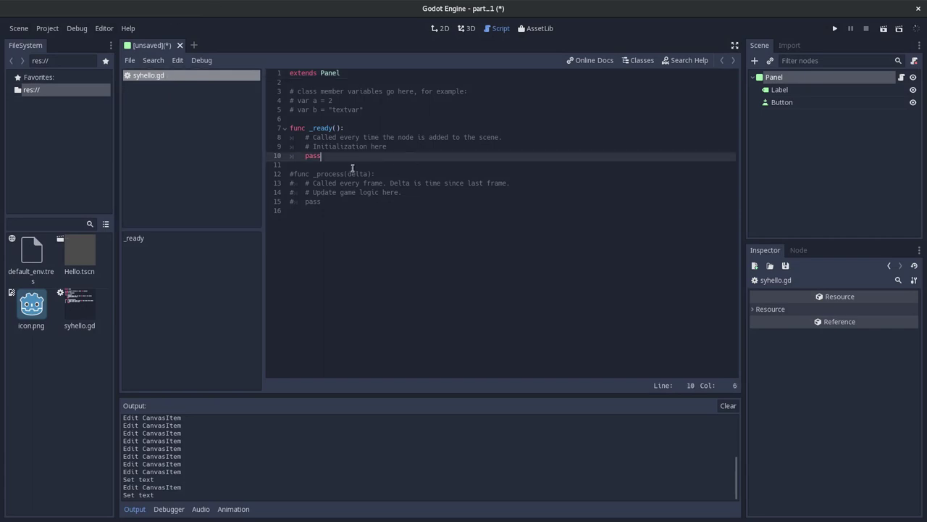
pyautogui.moveTo(352, 77); pyautogui.dragTo(272, 72)
pyautogui.click(308, 73)
pyautogui.click(323, 73)
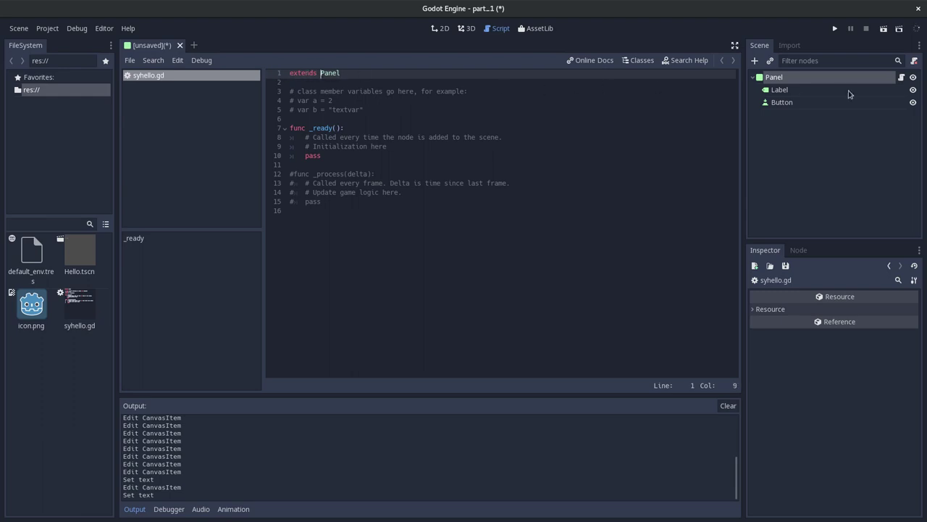
pyautogui.click(803, 78)
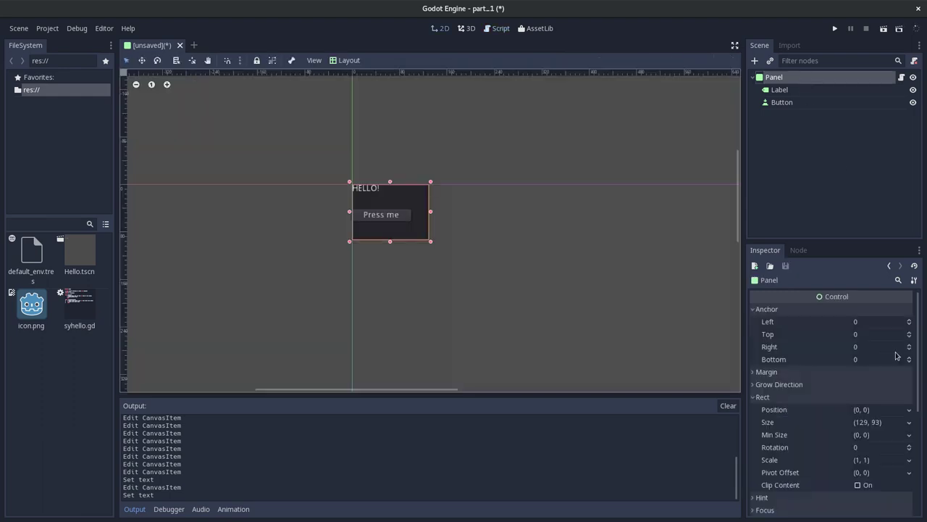
# Save the scene as Hello.tscn, confirming the overwrite of the existing file.
pyautogui.scroll(-2, 865, 339)
pyautogui.scroll(-1, 862, 339)
pyautogui.scroll(3, 864, 342)
pyautogui.hotkey('ctrl', 's')
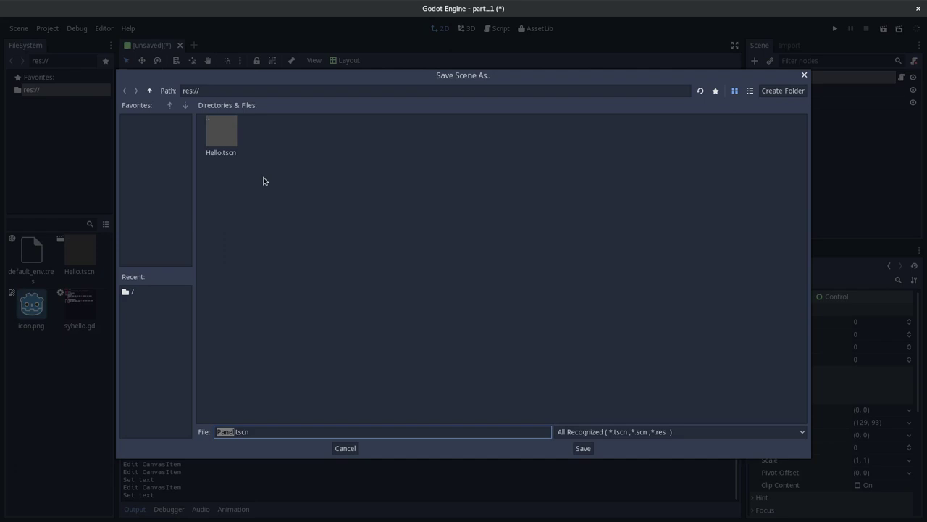
pyautogui.click(230, 158)
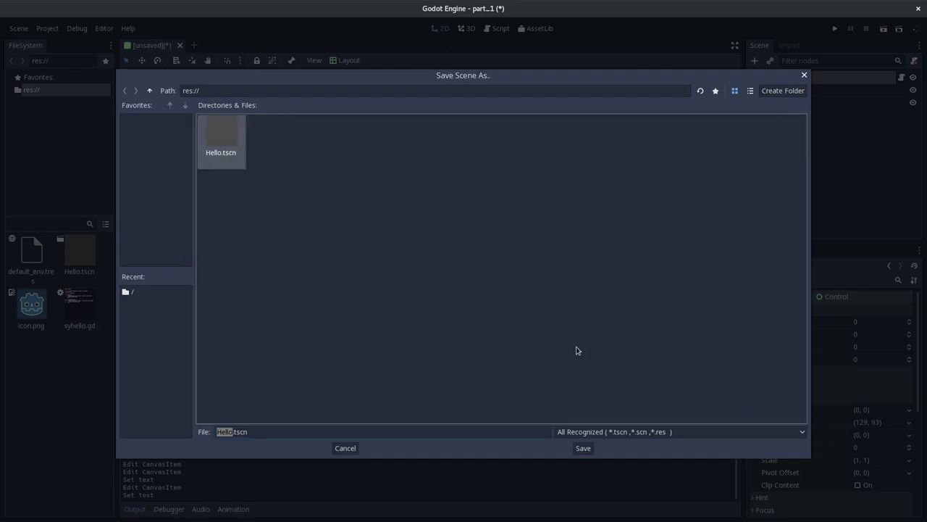
pyautogui.click(583, 448)
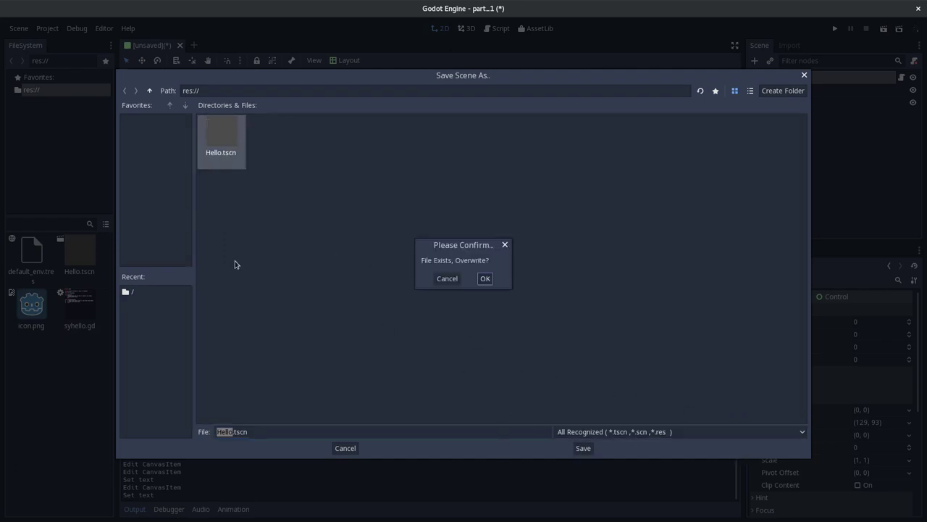
pyautogui.click(486, 279)
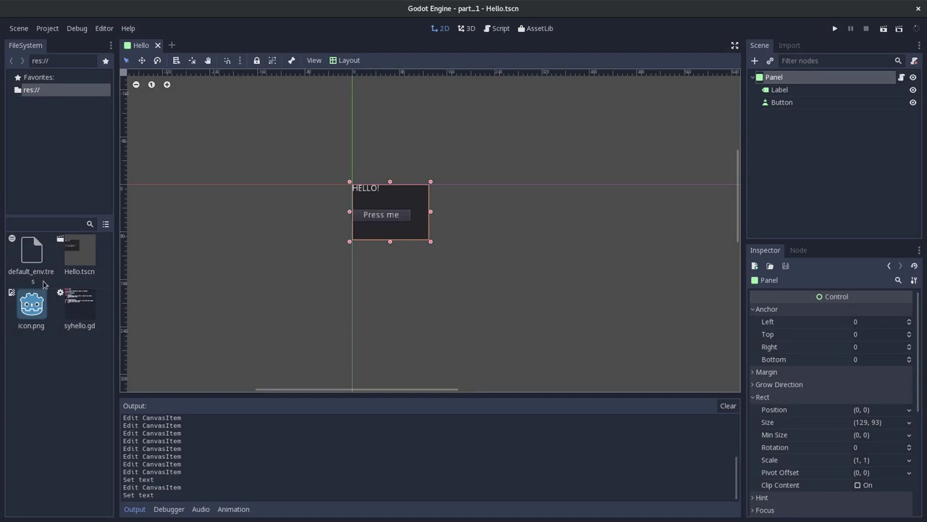
# Open syhello.gd from FileSystem, check the scripting docs, then select Hello.tscn and return to 2D.
pyautogui.doubleClick(76, 342)
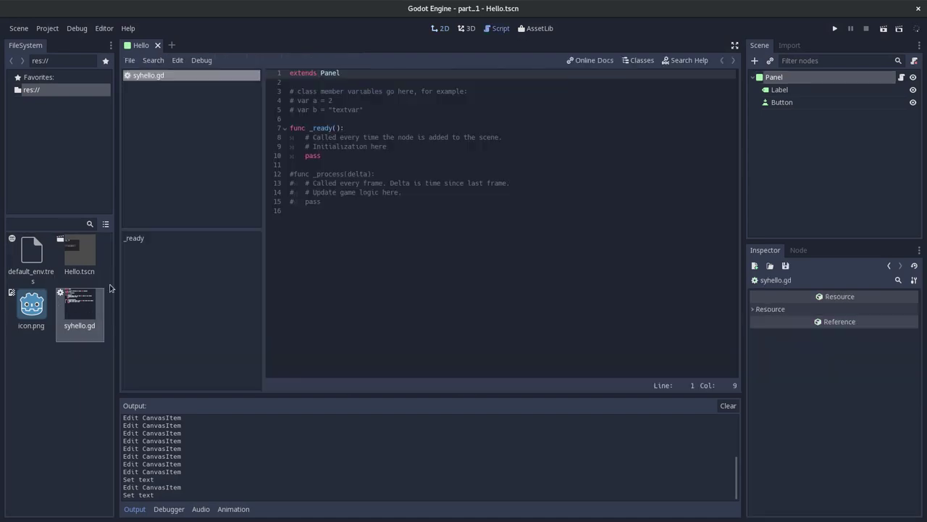
pyautogui.hotkey('alt', 'Tab')
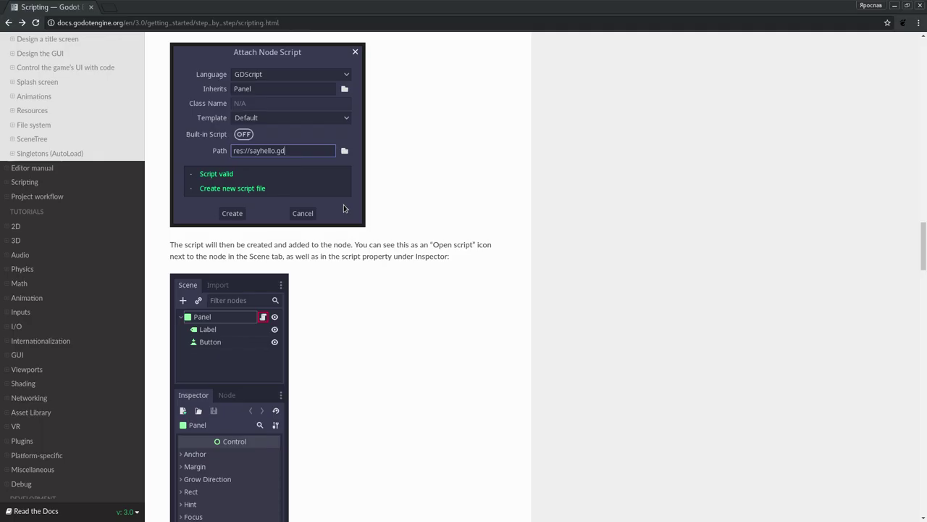
pyautogui.scroll(2, 344, 206)
pyautogui.scroll(-4, 343, 204)
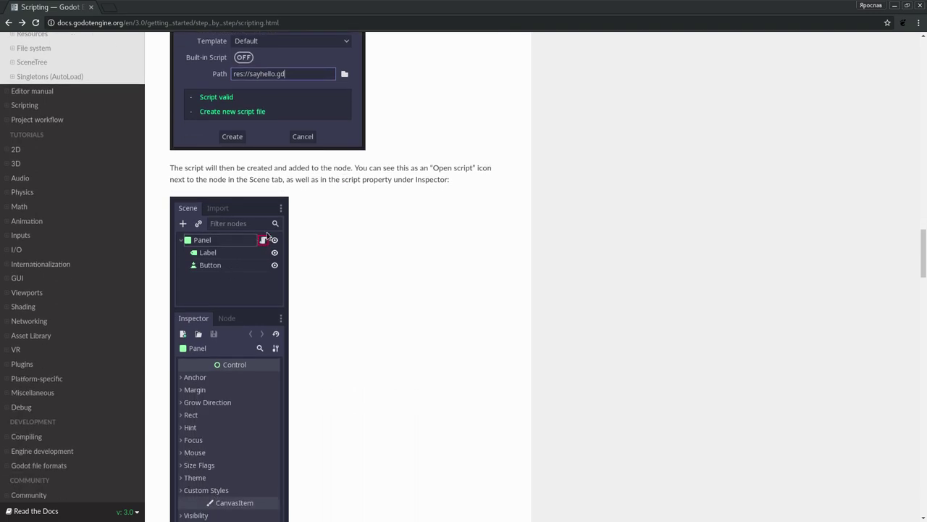
pyautogui.hotkey('alt', 'Tab')
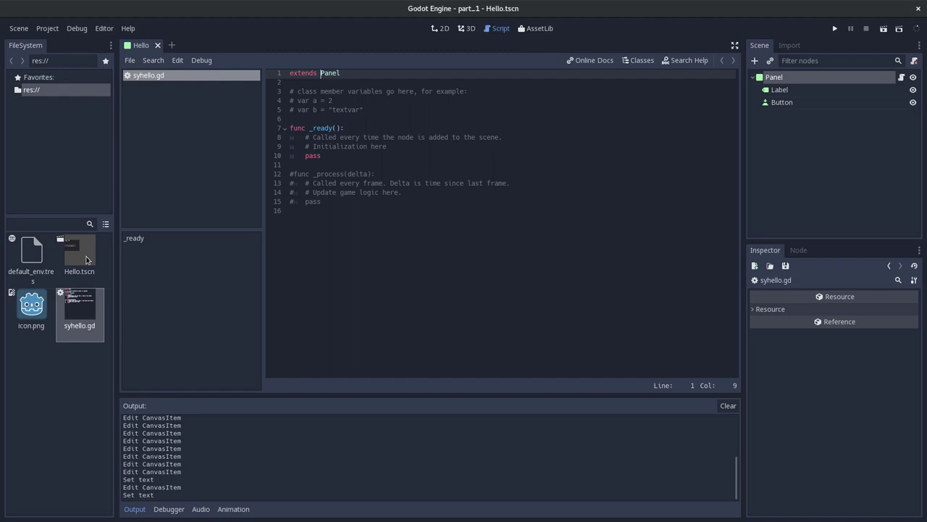
pyautogui.click(87, 259)
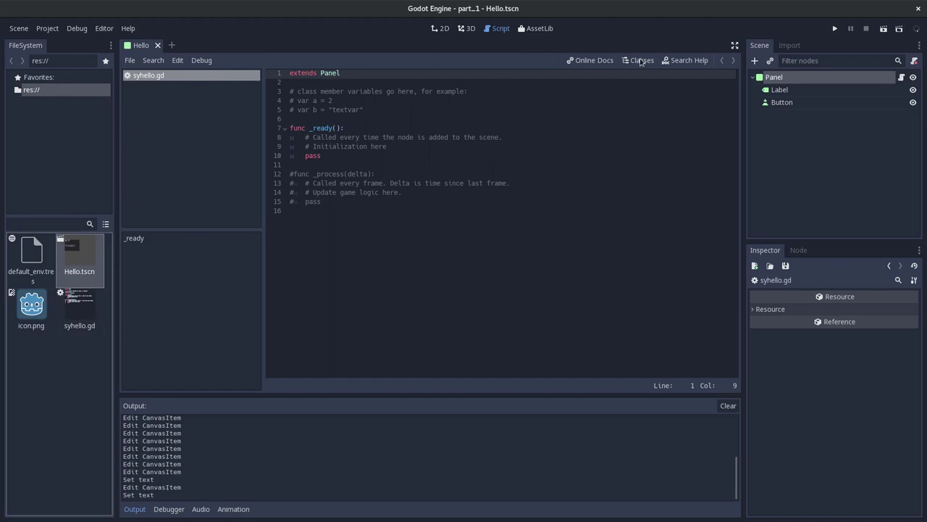
pyautogui.click(440, 29)
# Select the Panel node and open its attached syhello.gd script from the script icon.
pyautogui.click(412, 204)
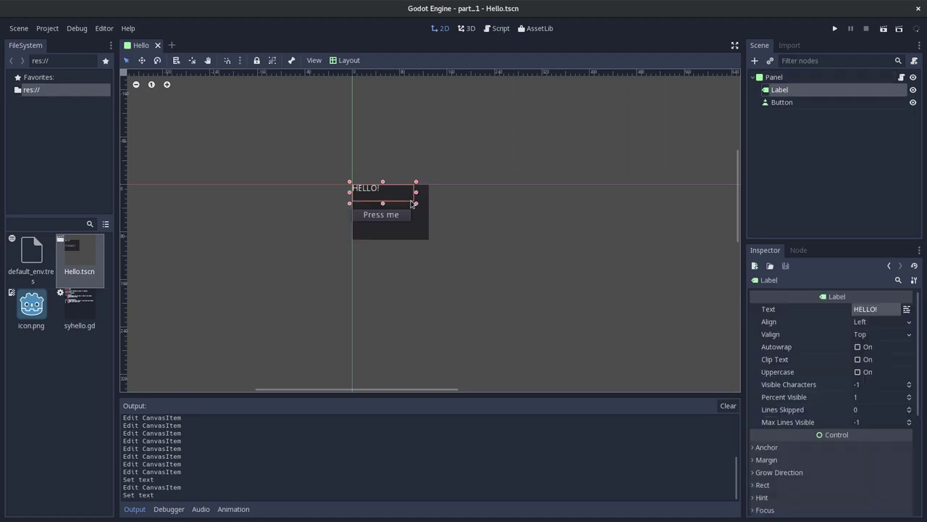
pyautogui.click(427, 232)
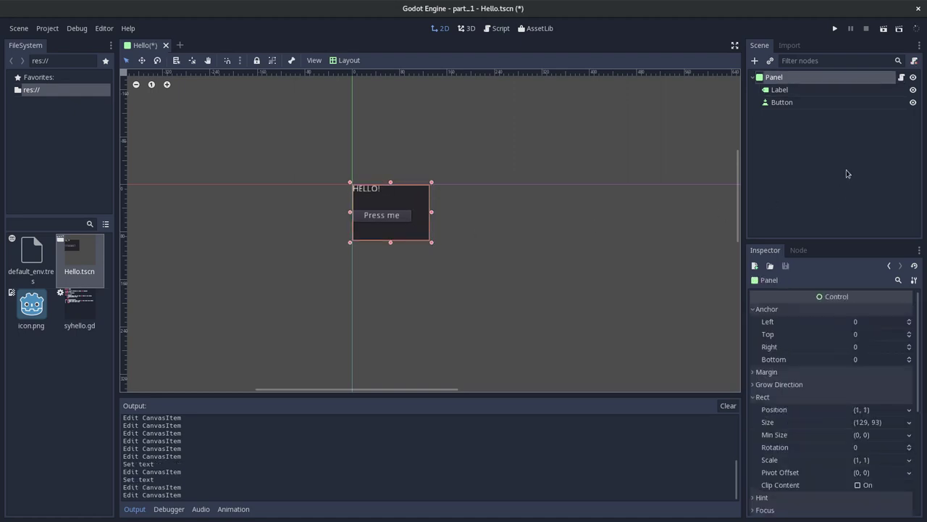
pyautogui.click(900, 79)
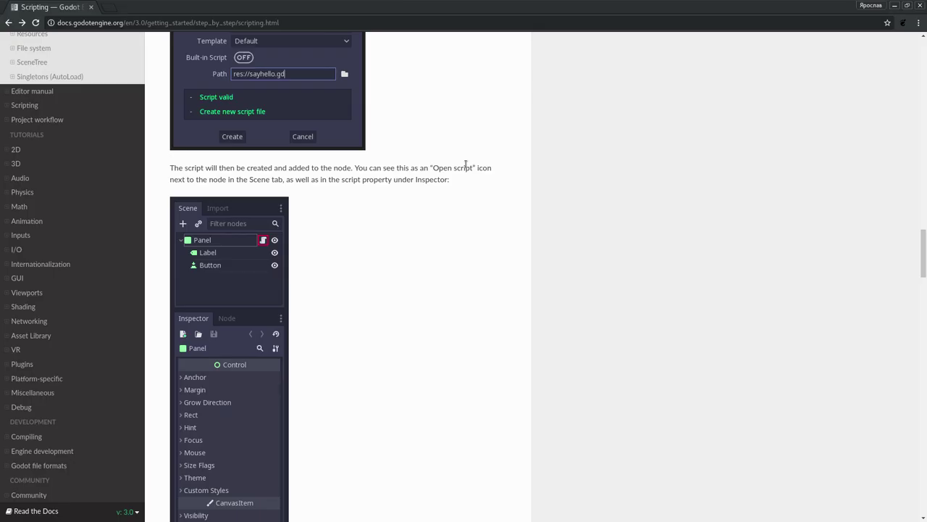
pyautogui.scroll(-2, 427, 192)
pyautogui.scroll(-2, 427, 192)
pyautogui.scroll(-1, 427, 192)
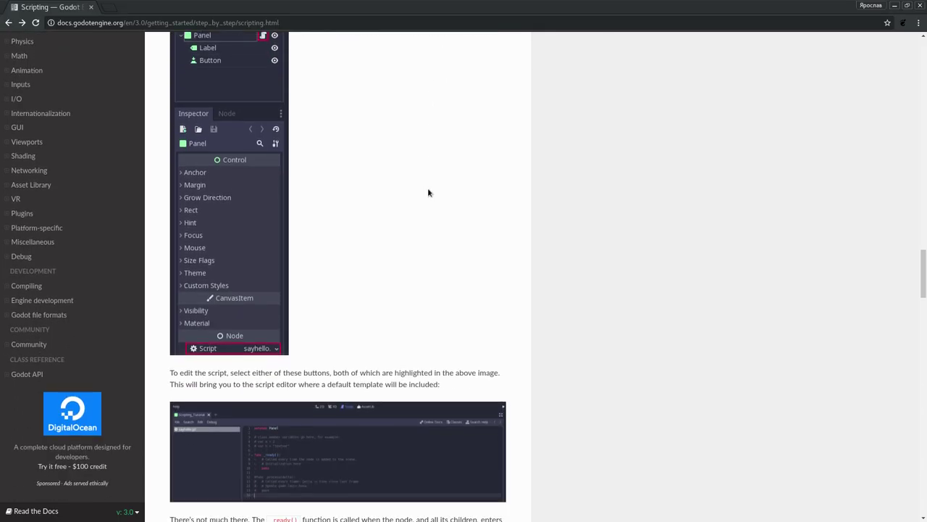
pyautogui.scroll(2, 428, 192)
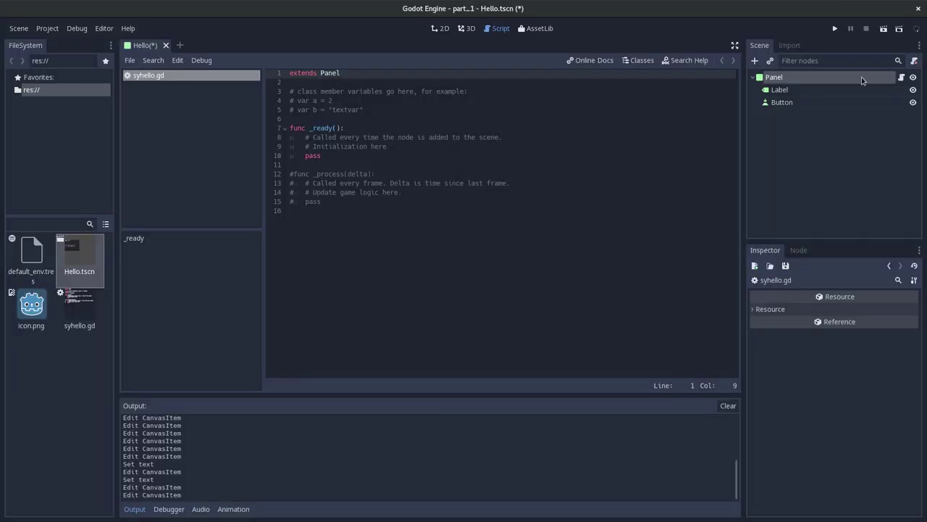
# Back in the 2D view, scroll Panel's Inspector down to its Script property.
pyautogui.click(442, 29)
pyautogui.click(811, 83)
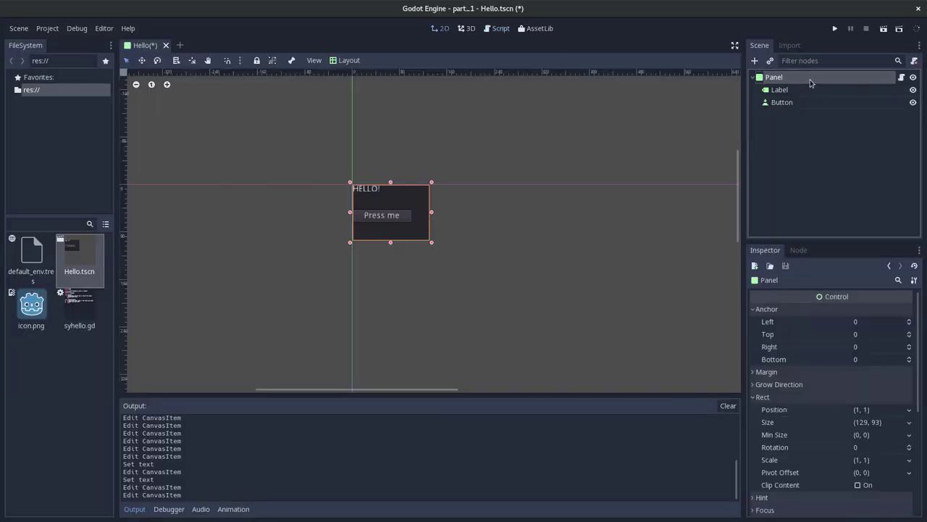
pyautogui.scroll(-5, 842, 431)
pyautogui.scroll(-1, 837, 449)
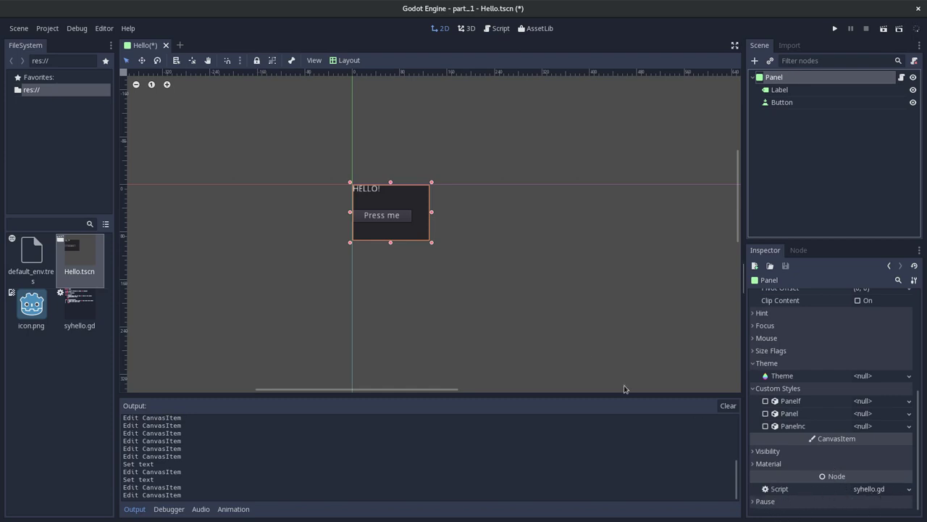
pyautogui.hotkey('alt', 'Tab')
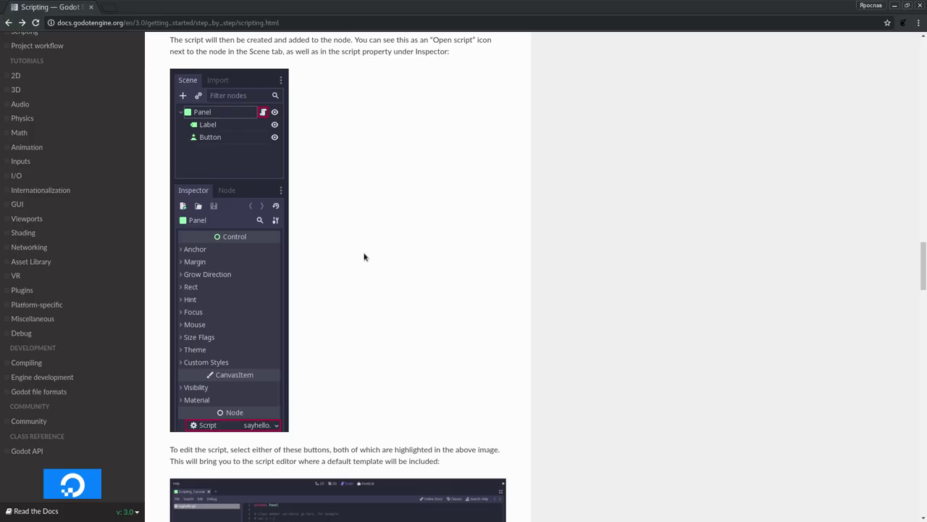
# Read the docs' constructor note, highlighting _init().
pyautogui.scroll(-6, 364, 257)
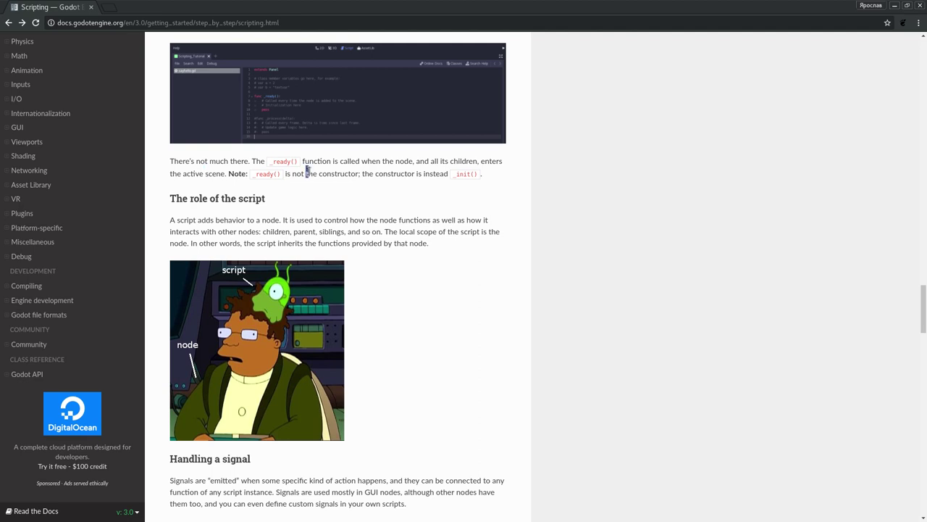
pyautogui.doubleClick(418, 175)
pyautogui.moveTo(453, 177); pyautogui.dragTo(479, 175)
pyautogui.hotkey('alt', 'Tab')
# Open syhello.gd and step through the _ready function lines down to pass on line 10.
pyautogui.doubleClick(82, 321)
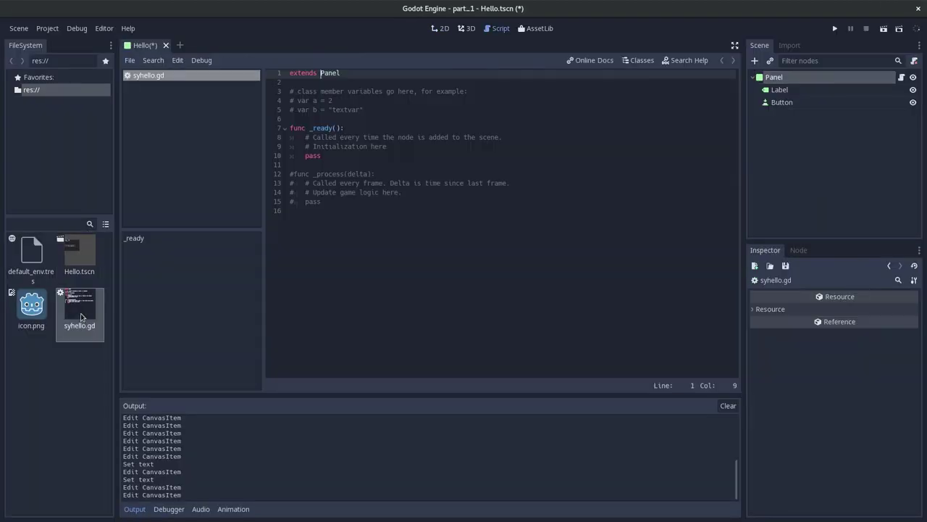
pyautogui.click(321, 110)
pyautogui.click(323, 120)
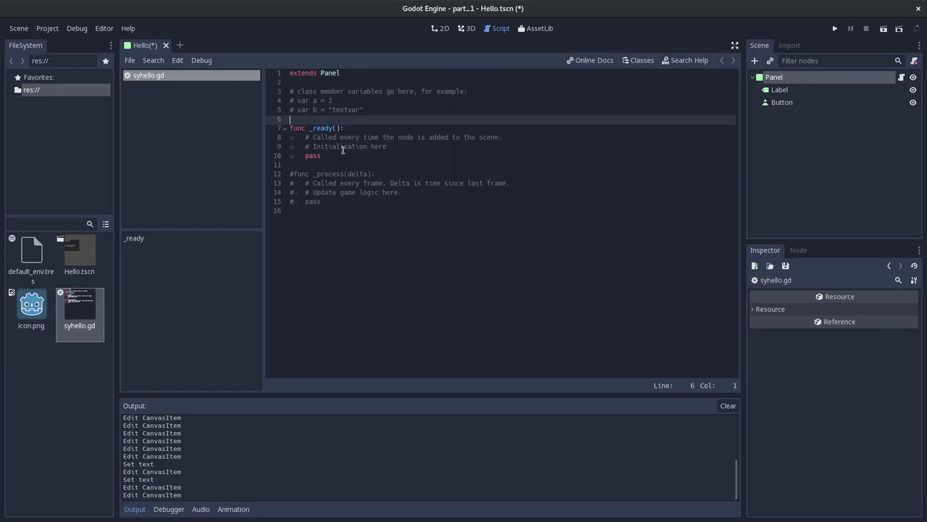
pyautogui.click(304, 137)
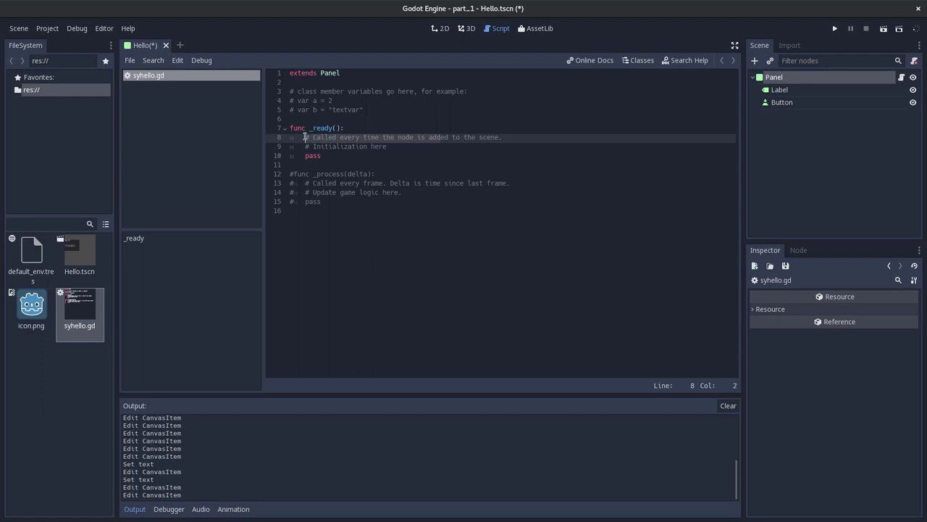
pyautogui.click(442, 157)
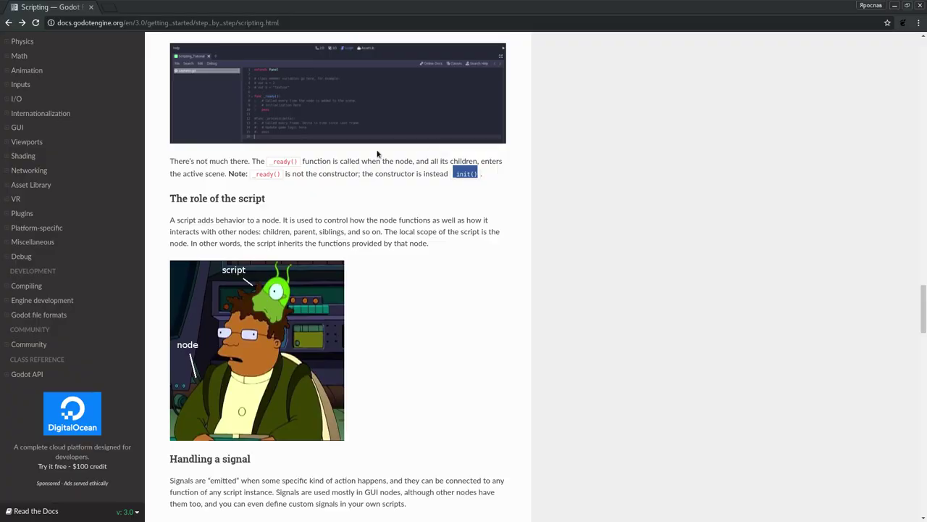
pyautogui.scroll(-4, 372, 188)
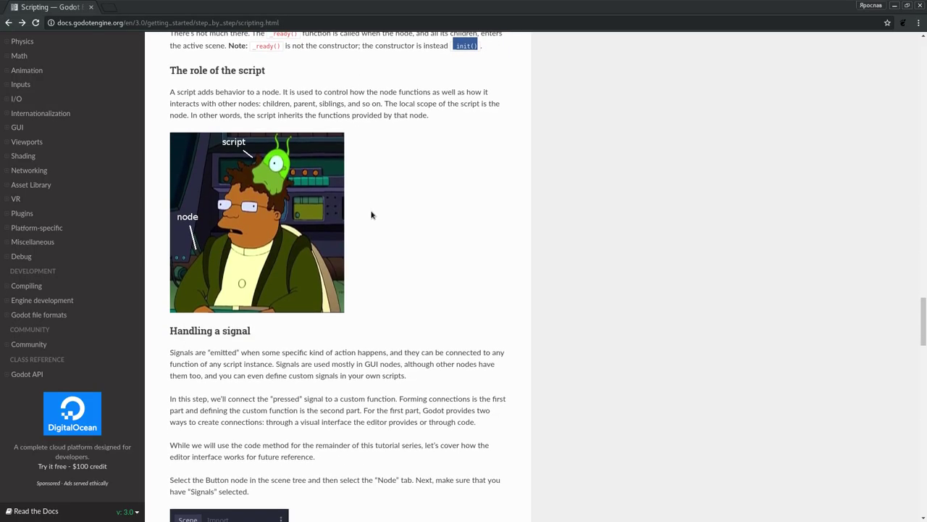
pyautogui.click(140, 174)
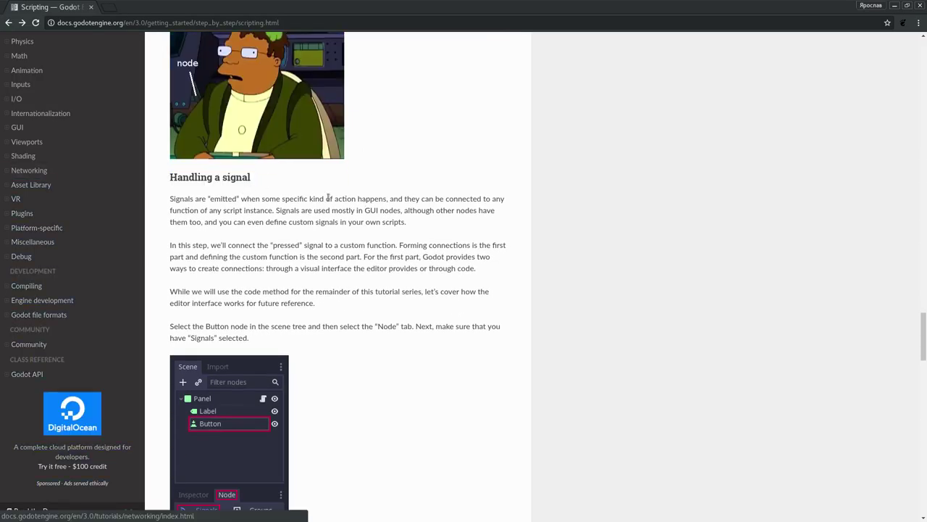
pyautogui.scroll(-2, 400, 227)
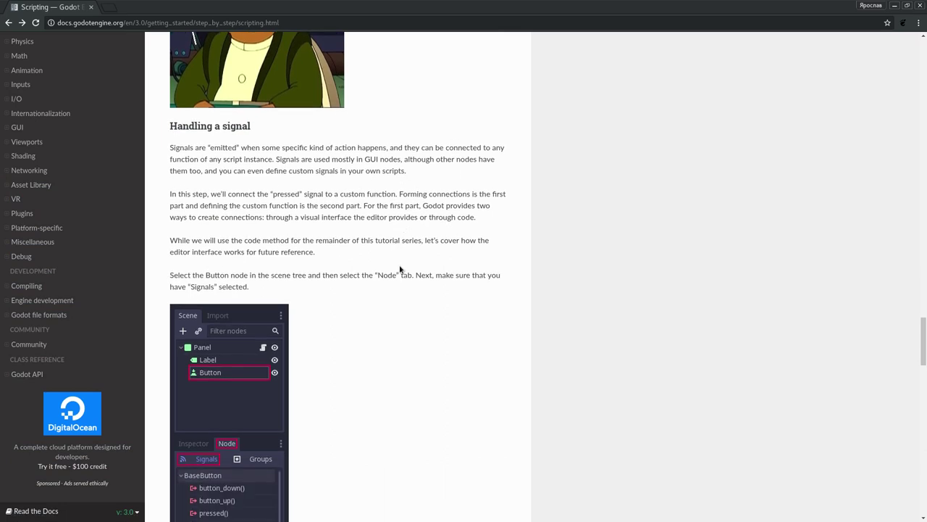
pyautogui.hotkey('alt', 'Tab')
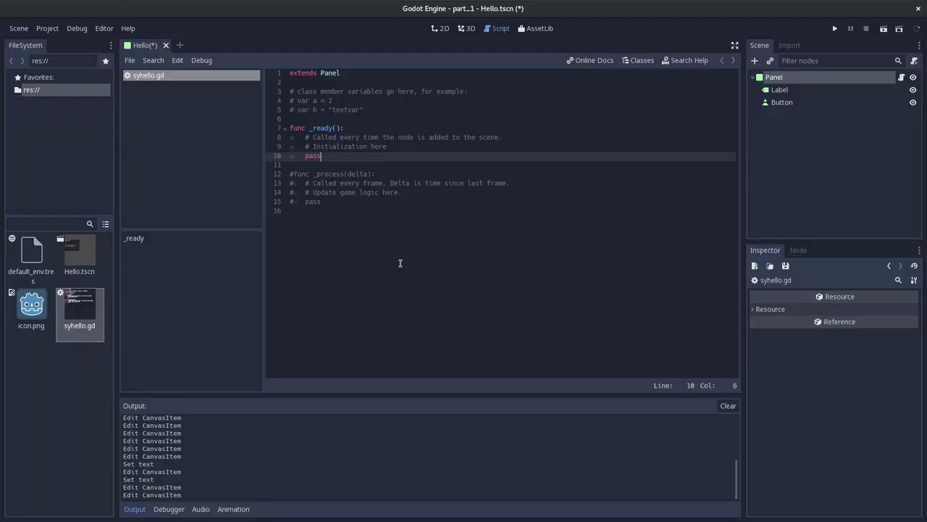
# Save the scene, nudge the HELLO! label slightly down-right, and select the Press me button.
pyautogui.hotkey('ctrl', 's')
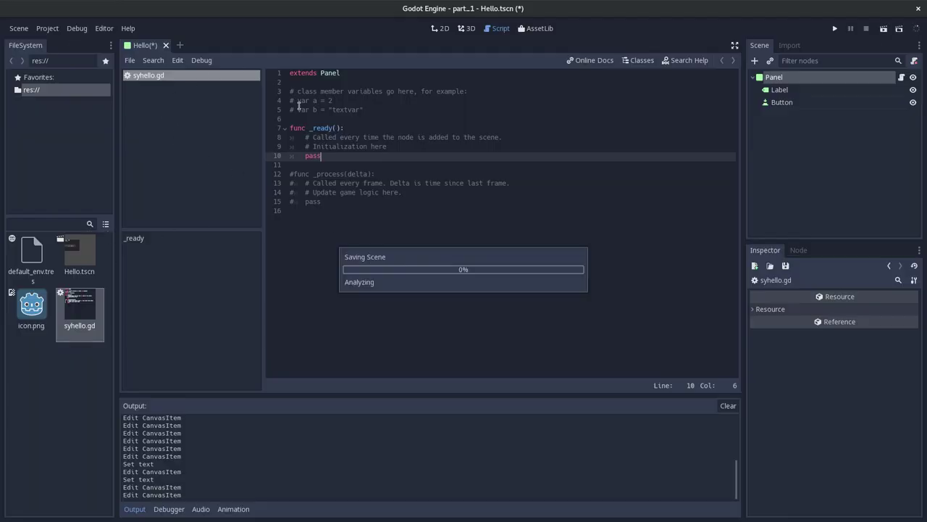
pyautogui.click(79, 261)
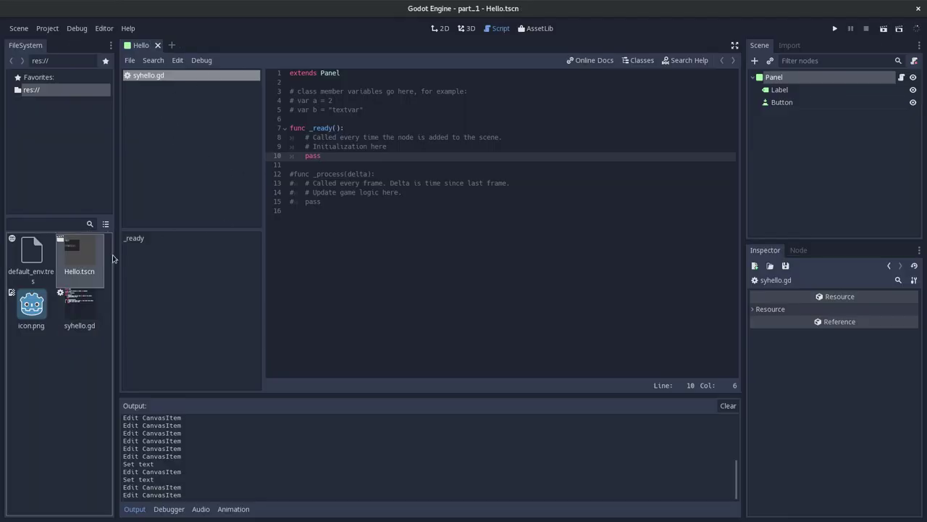
pyautogui.click(440, 29)
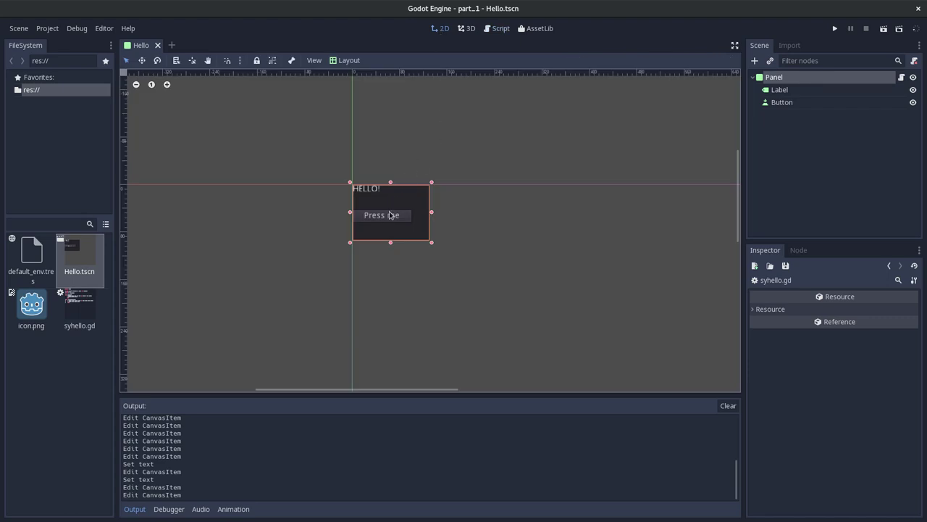
pyautogui.click(364, 196)
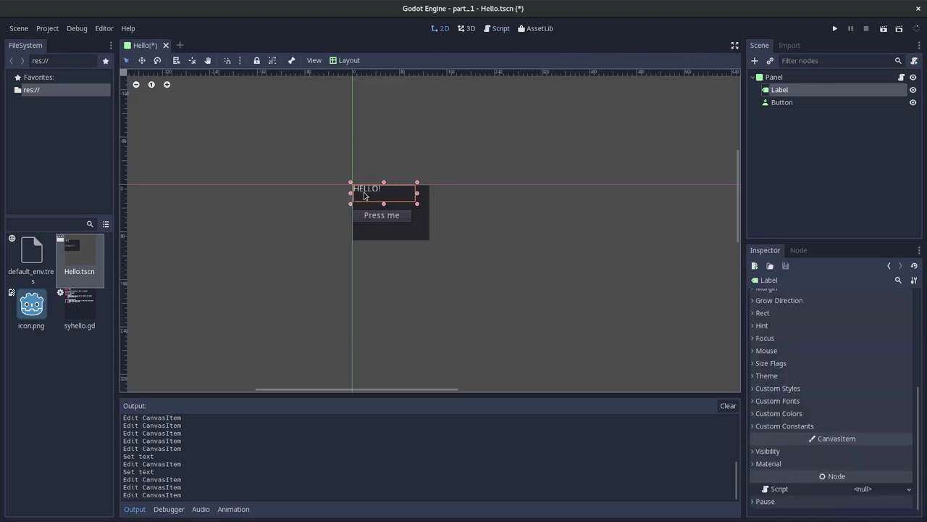
pyautogui.moveTo(365, 196); pyautogui.dragTo(394, 221)
pyautogui.click(378, 222)
# Show the Button's signals list in the Node tab and select pressed().
pyautogui.scroll(-1, 823, 363)
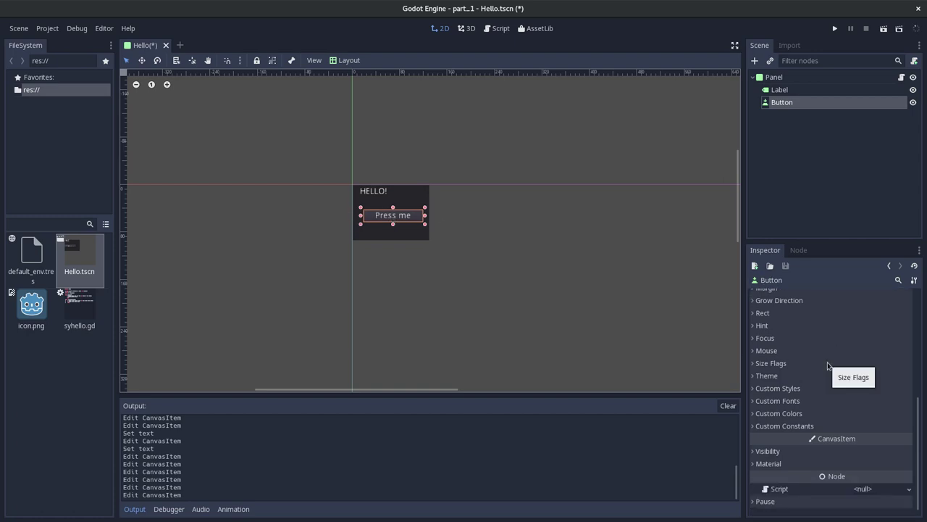
pyautogui.hotkey('alt', 'Tab')
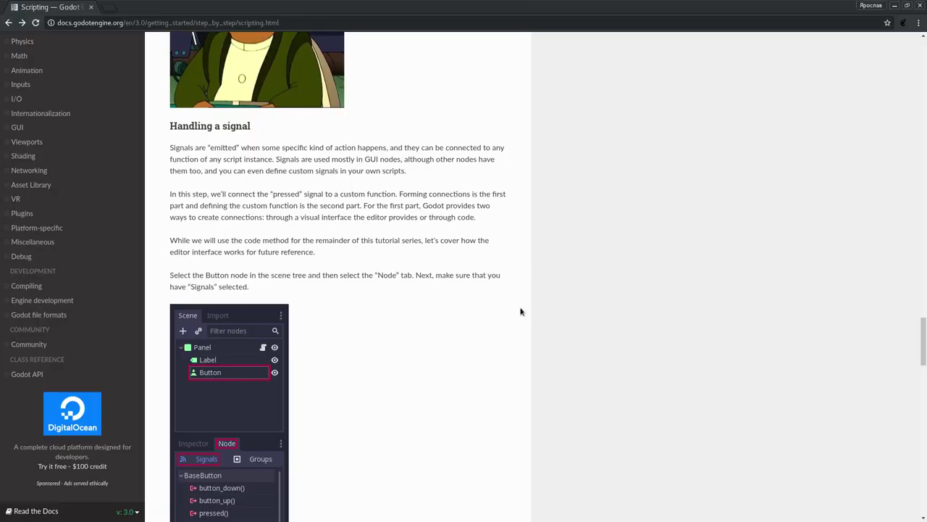
pyautogui.scroll(-3, 231, 385)
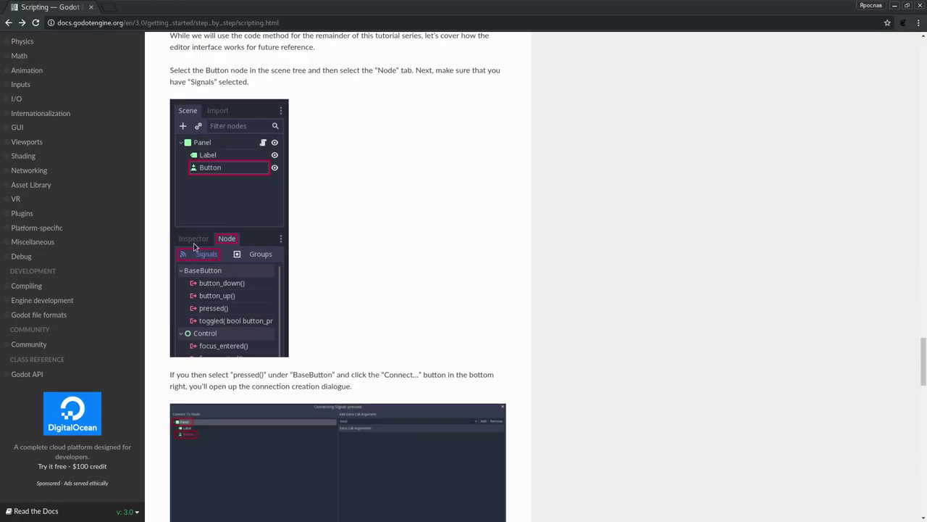
pyautogui.hotkey('alt', 'Tab')
pyautogui.click(800, 250)
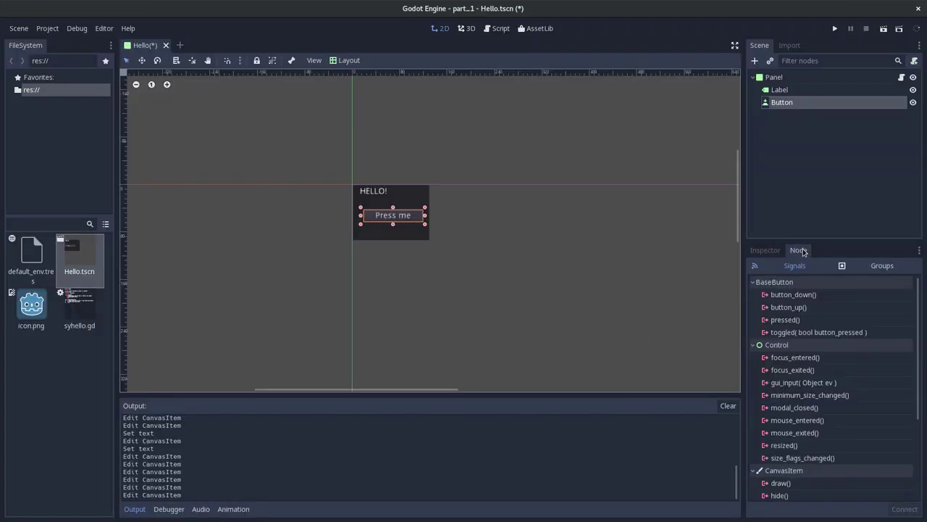
pyautogui.scroll(-1, 792, 294)
pyautogui.scroll(1, 791, 294)
pyautogui.hotkey('alt', 'Tab')
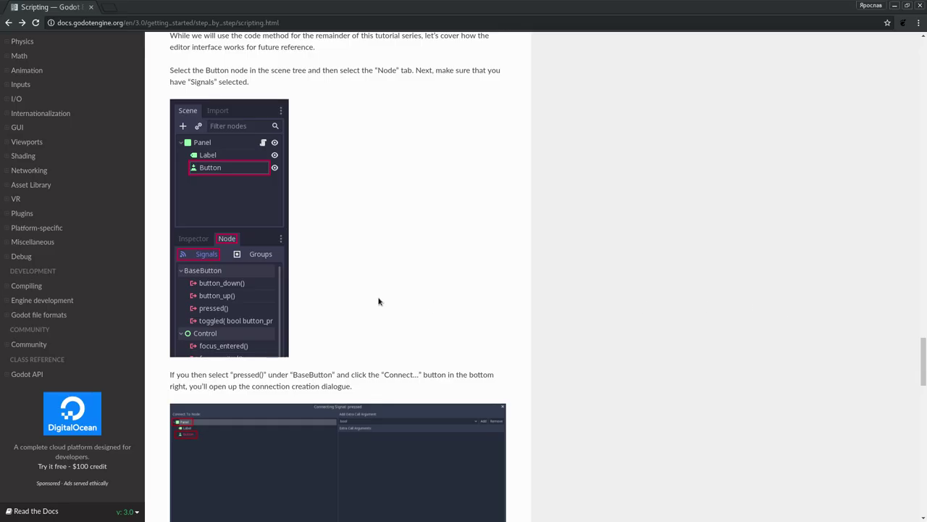
pyautogui.scroll(2, 379, 301)
pyautogui.scroll(-2, 379, 302)
pyautogui.scroll(-3, 379, 302)
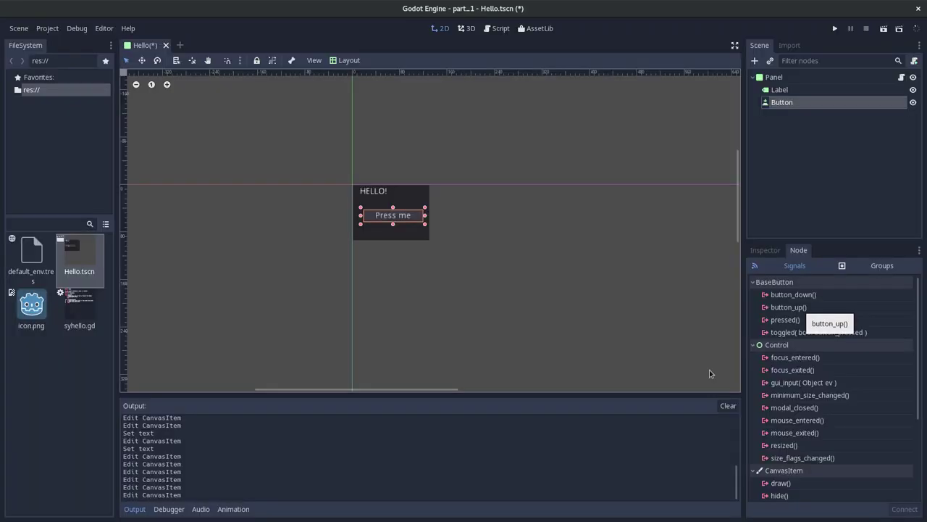
pyautogui.click(797, 321)
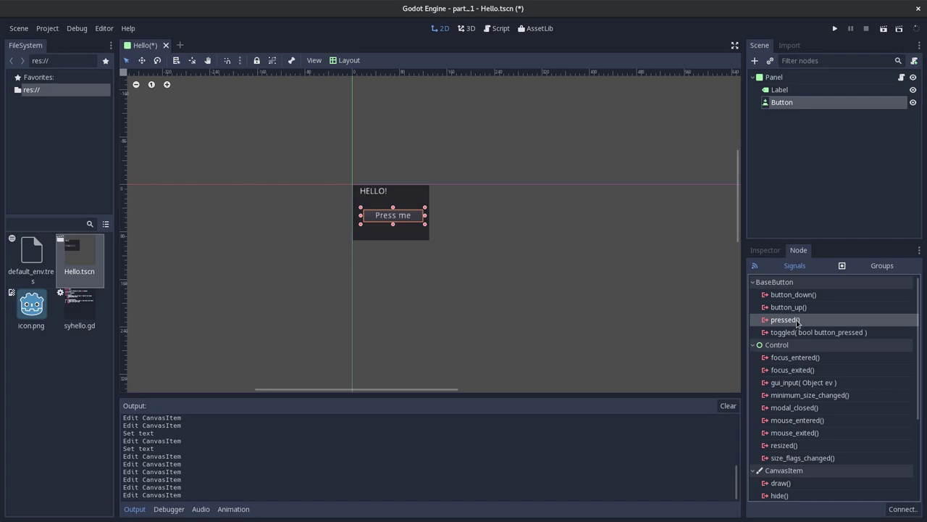
# In pressed()'s connection dialog, turn Make Function off and target the Button node.
pyautogui.doubleClick(797, 321)
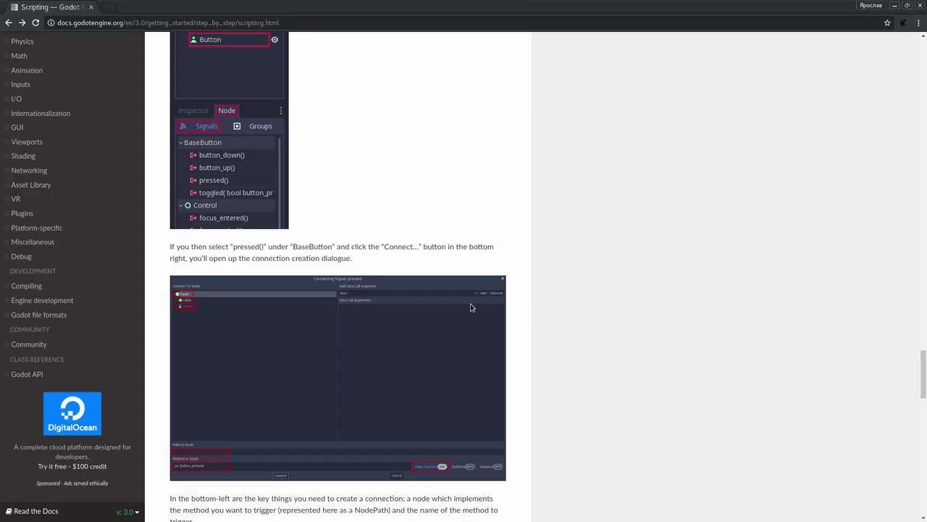
pyautogui.scroll(-2, 252, 244)
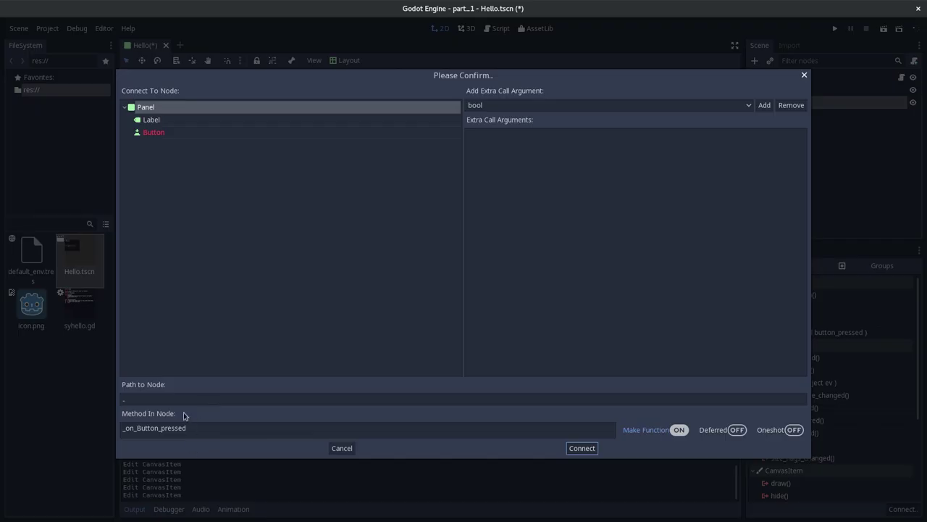
pyautogui.click(180, 400)
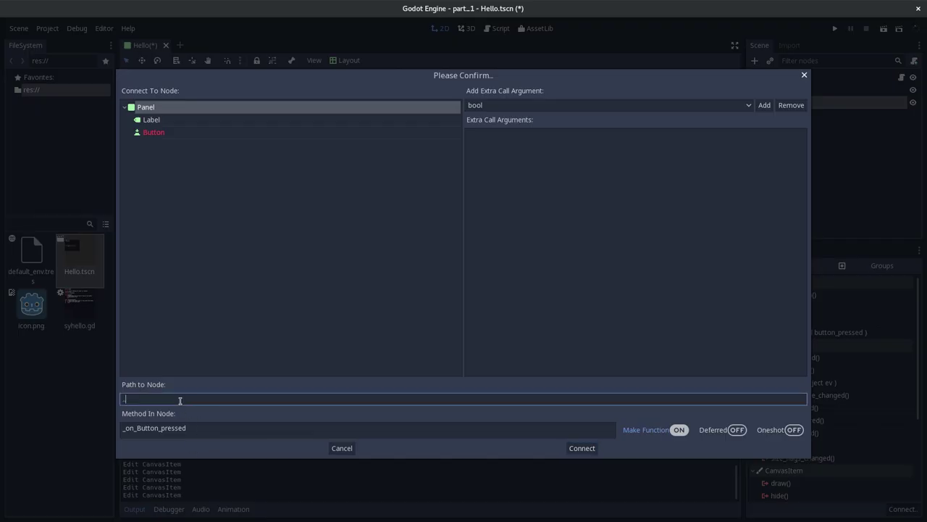
pyautogui.click(229, 430)
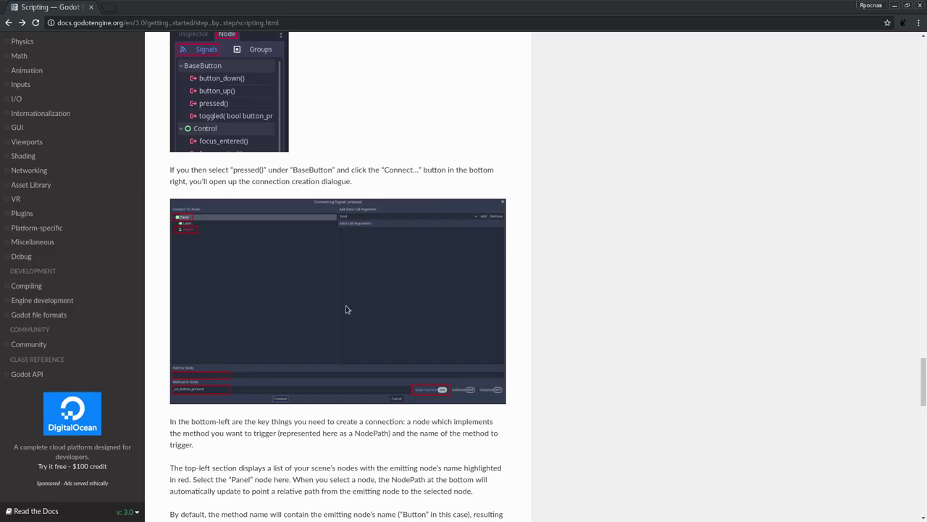
pyautogui.scroll(-1, 346, 309)
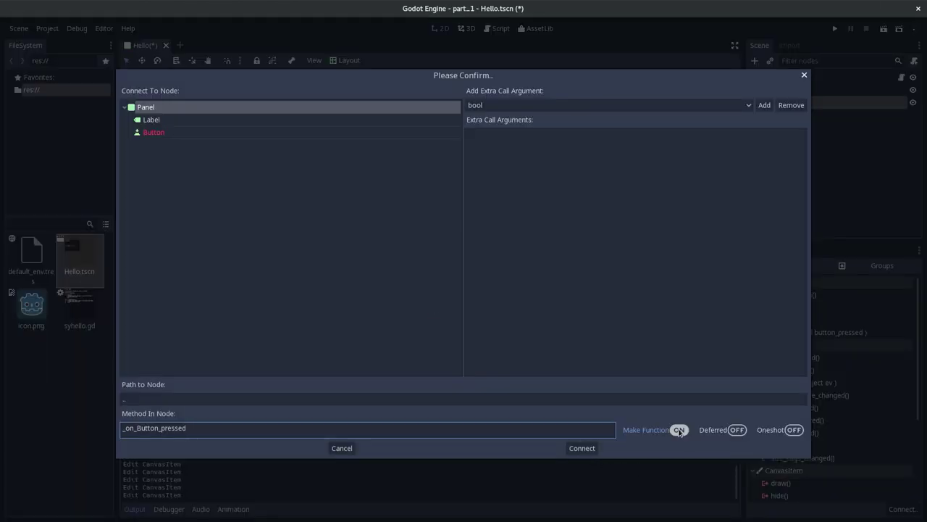
pyautogui.click(680, 430)
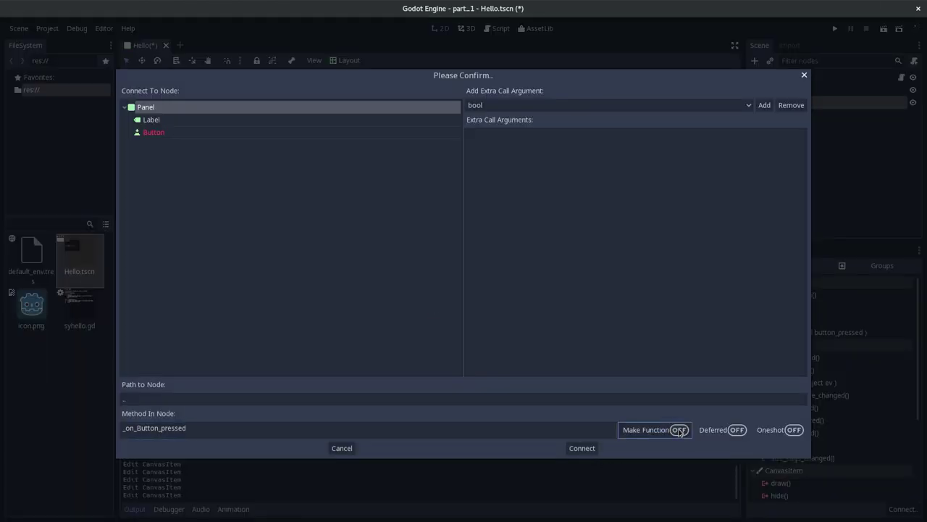
pyautogui.click(164, 131)
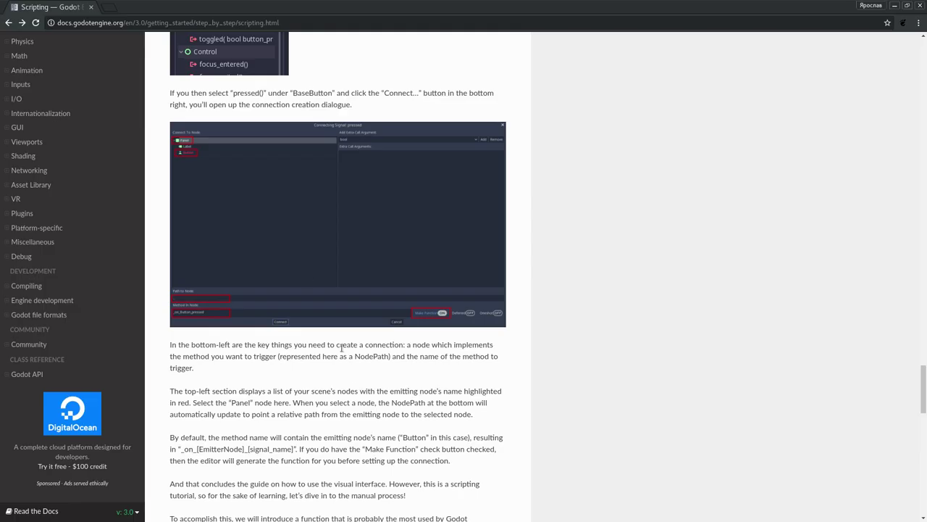
# Connect the signal and dismiss the 'Target method not found' warning.
pyautogui.scroll(-4, 355, 388)
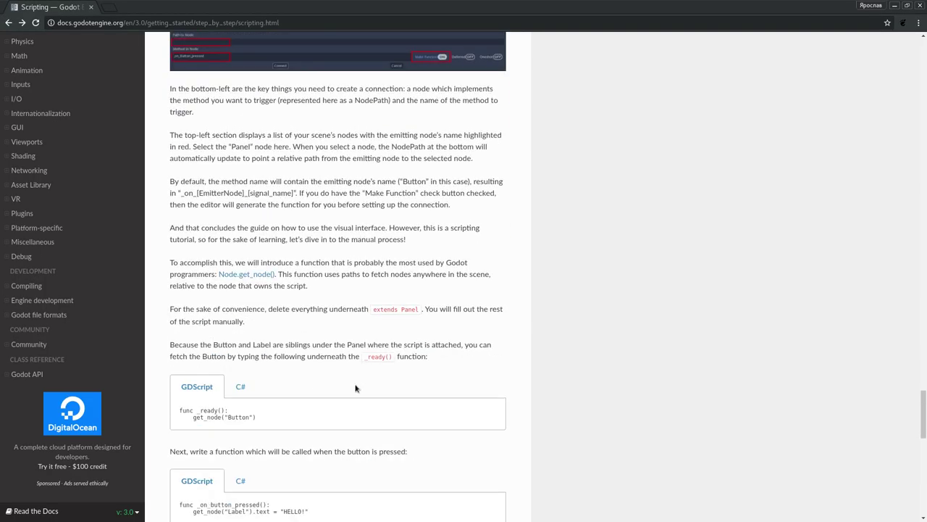
pyautogui.scroll(2, 355, 389)
pyautogui.scroll(3, 355, 388)
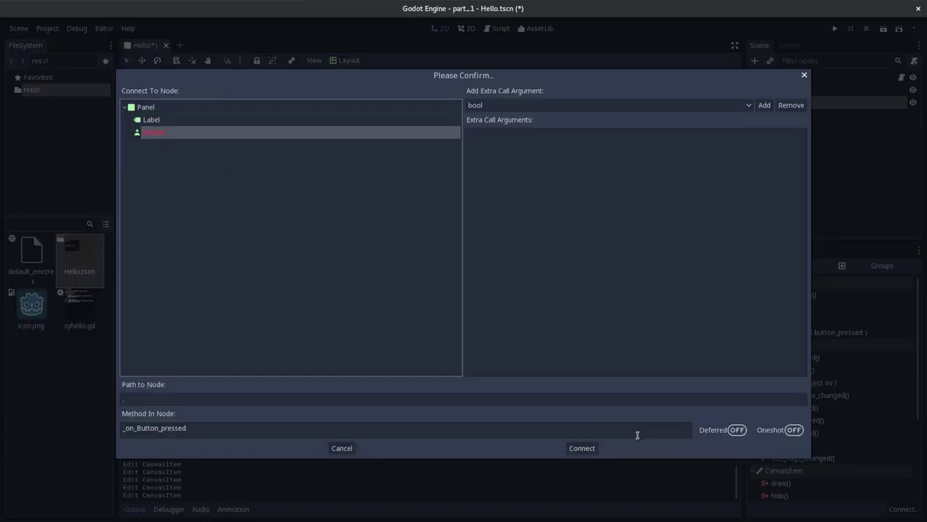
pyautogui.click(584, 447)
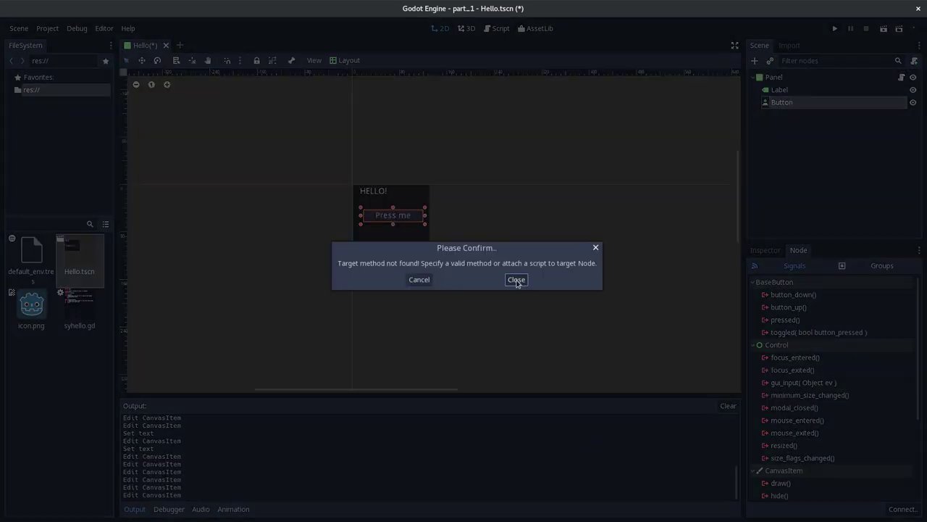
pyautogui.click(517, 280)
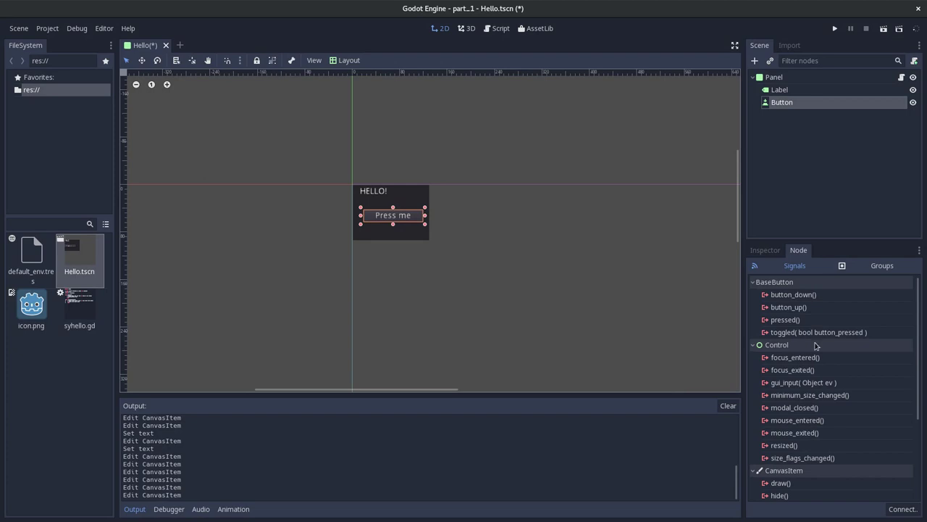
# Reopen the connection dialog for pressed() and choose Button as the target node.
pyautogui.click(787, 320)
pyautogui.scroll(-3, 797, 368)
pyautogui.scroll(3, 797, 373)
pyautogui.scroll(-3, 797, 374)
pyautogui.scroll(3, 797, 374)
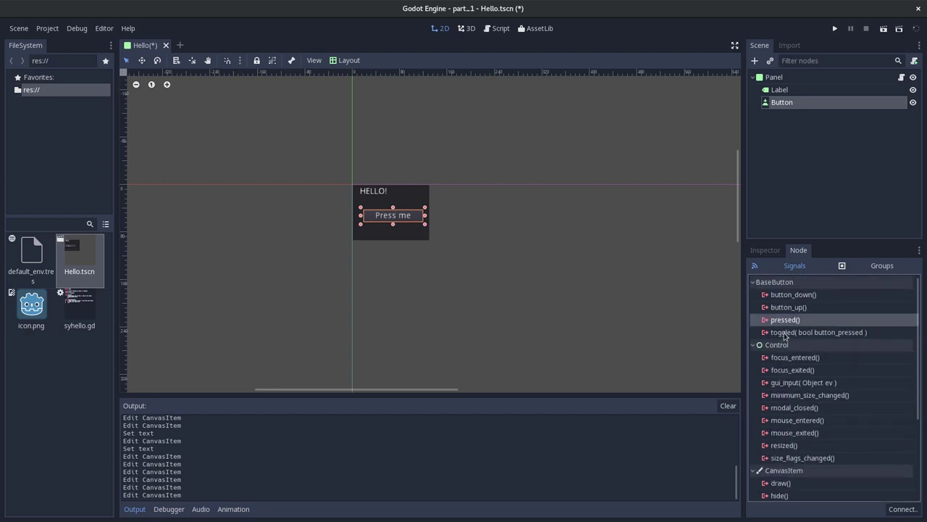
pyautogui.doubleClick(788, 320)
pyautogui.click(153, 133)
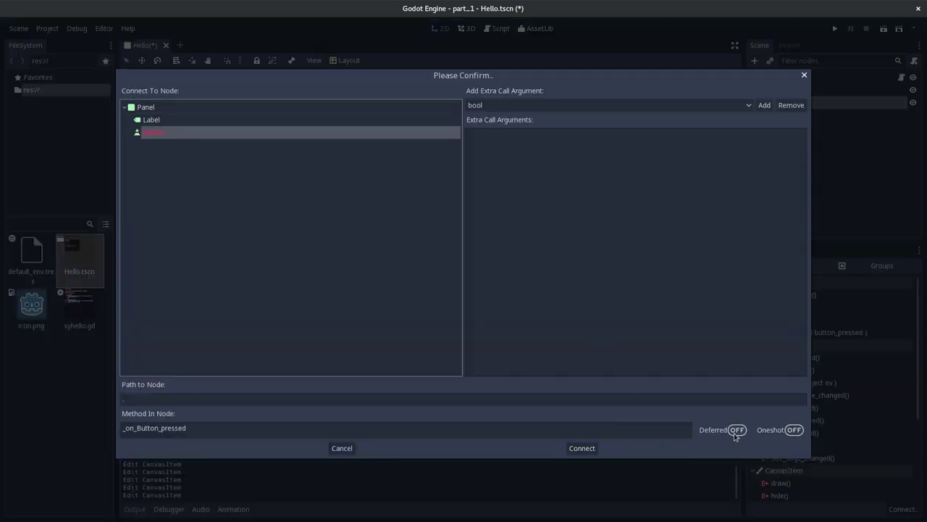
# Add a bool extra call argument, then remove it so none are bound.
pyautogui.click(747, 108)
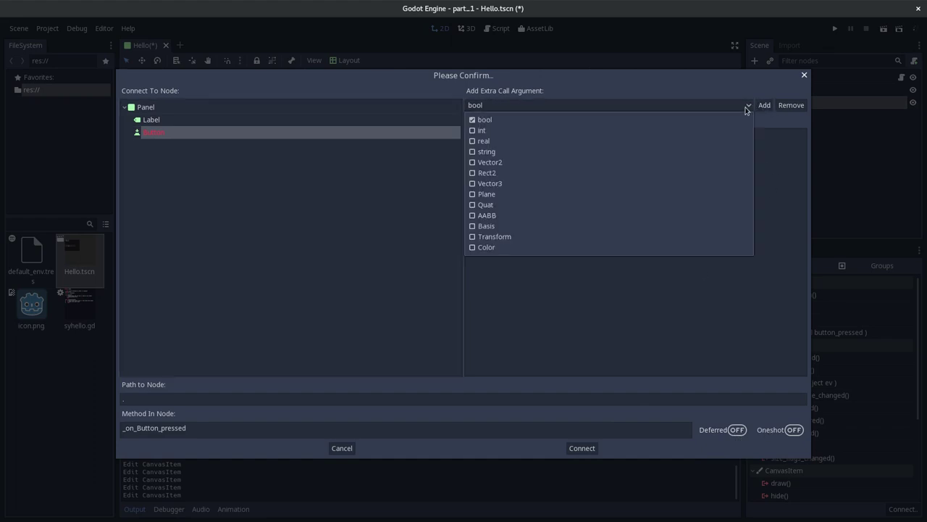
pyautogui.click(745, 109)
pyautogui.click(765, 107)
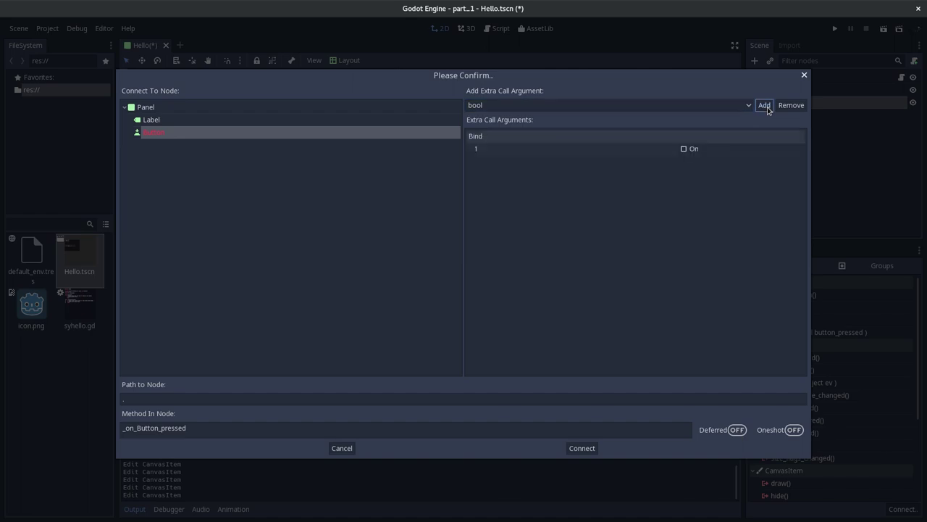
pyautogui.click(599, 169)
pyautogui.click(793, 108)
pyautogui.click(793, 108)
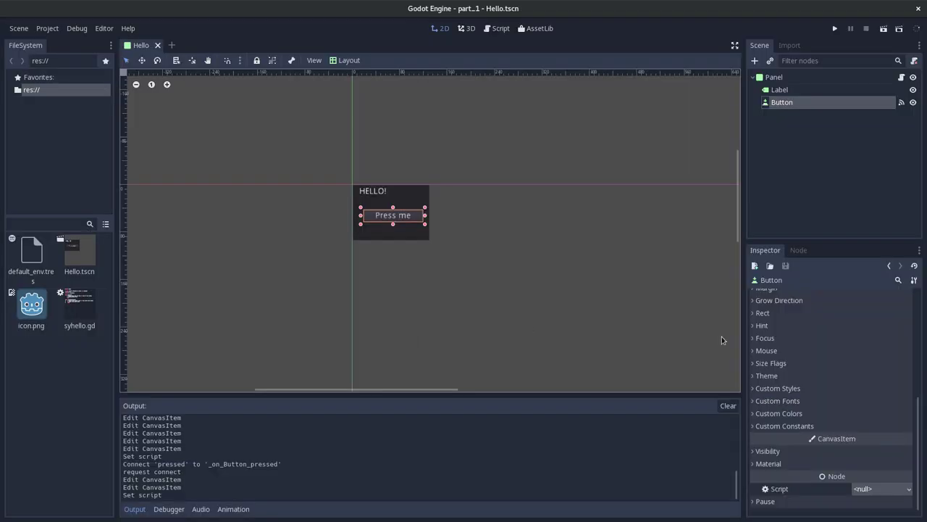
# Read the docs' node-path passage, highlighting the word 'relative'.
pyautogui.scroll(5, 444, 268)
pyautogui.scroll(3, 441, 269)
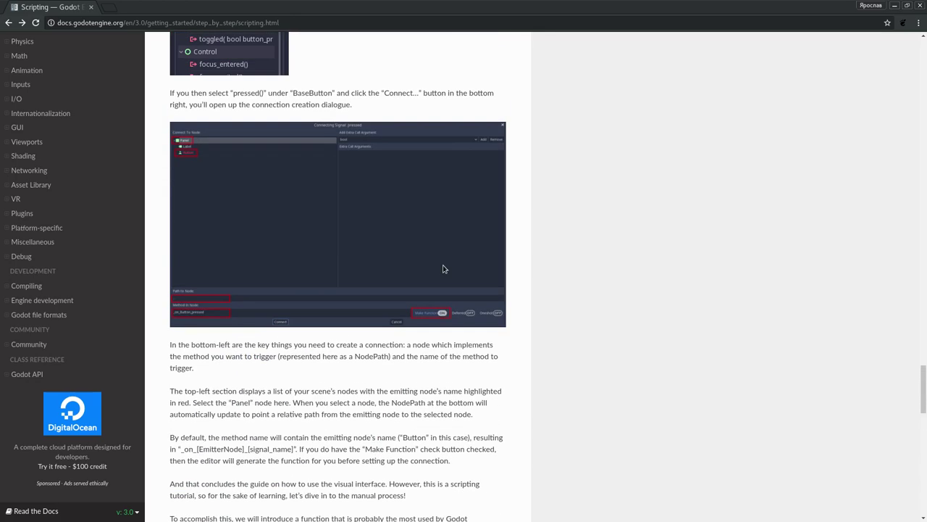
pyautogui.scroll(-1, 355, 289)
pyautogui.doubleClick(280, 337)
pyautogui.scroll(-1, 284, 283)
pyautogui.scroll(-2, 284, 283)
pyautogui.click(264, 282)
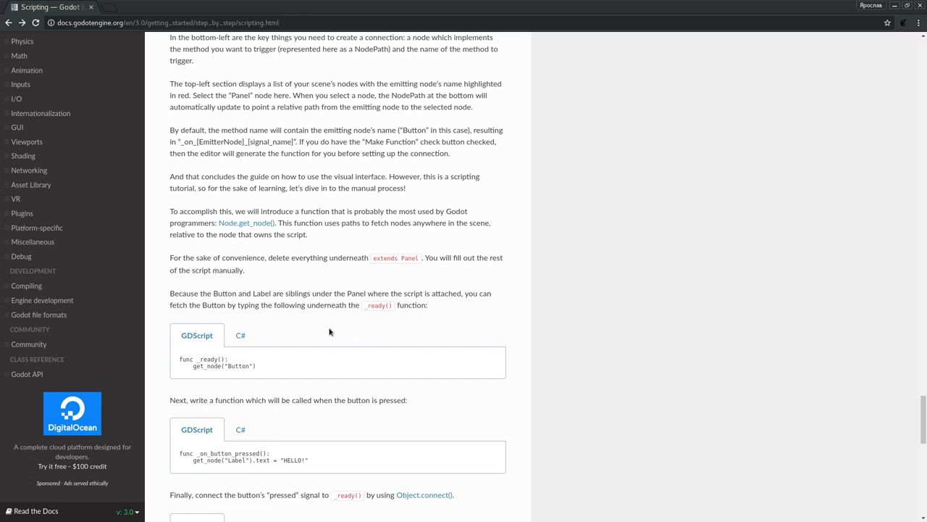
pyautogui.hotkey('alt', 'Tab')
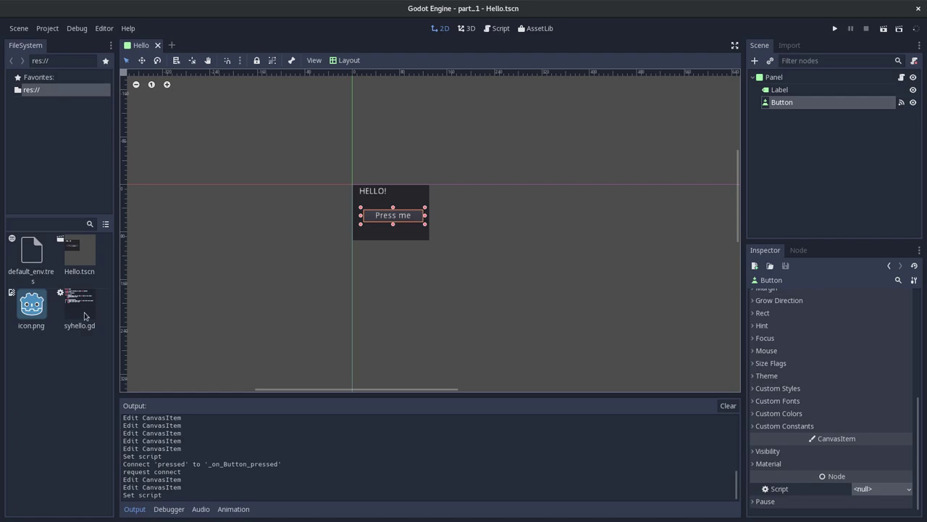
# Open syhello.gd and start a new line after func _ready():.
pyautogui.doubleClick(85, 314)
pyautogui.hotkey('alt', 'Tab')
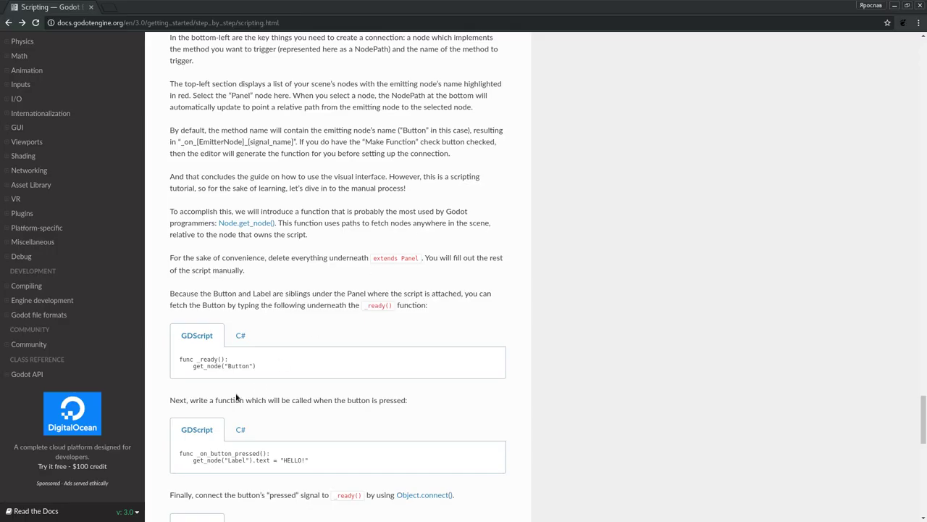
pyautogui.hotkey('alt', 'Tab')
pyautogui.click(530, 131)
pyautogui.press('Return')
# Write get_node("Button") using autocomplete and save the script.
pyautogui.hotkey('alt', 'Tab')
pyautogui.hotkey('alt', 'Tab')
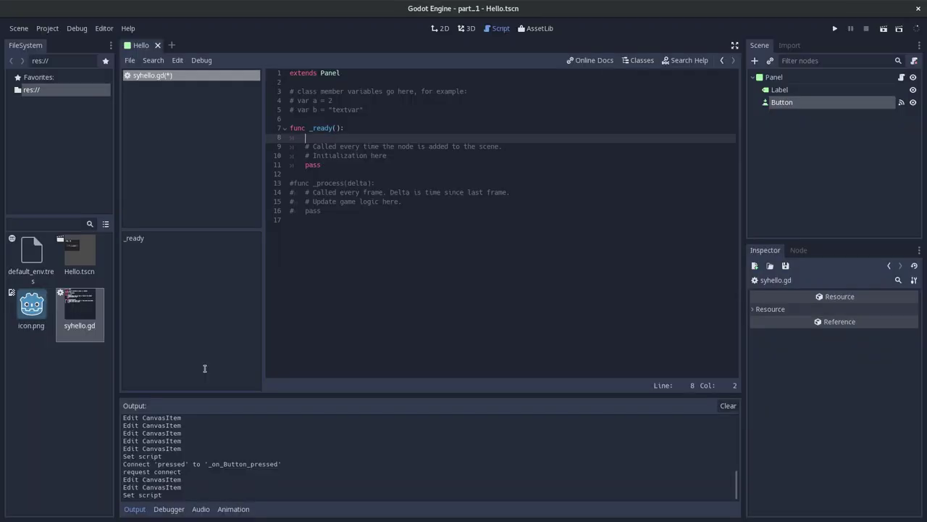
pyautogui.write('get_')
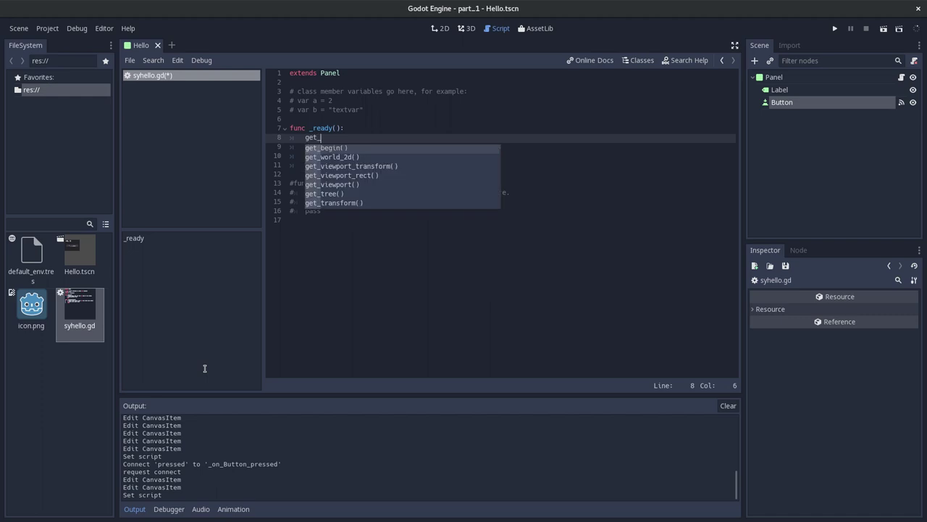
pyautogui.write('nod')
pyautogui.press('Return')
pyautogui.hotkey('alt', 'Tab')
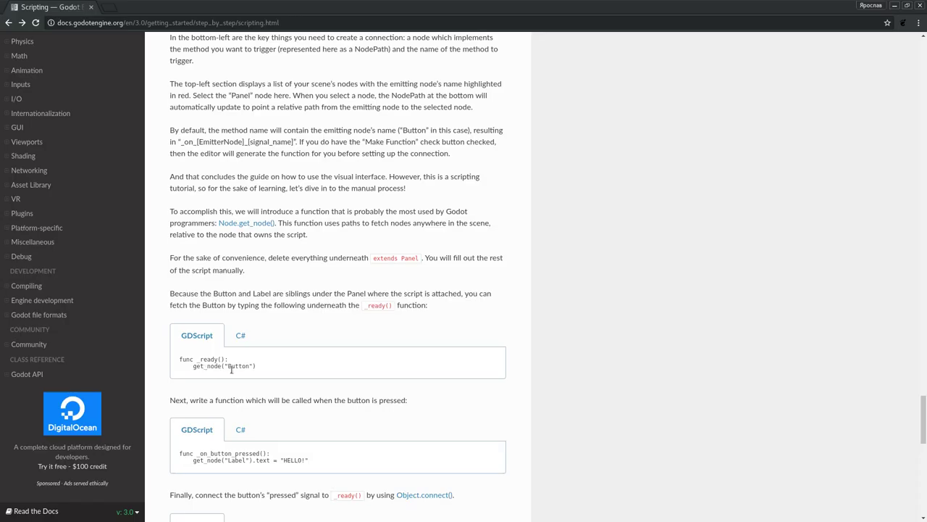
pyautogui.hotkey('alt', 'Tab')
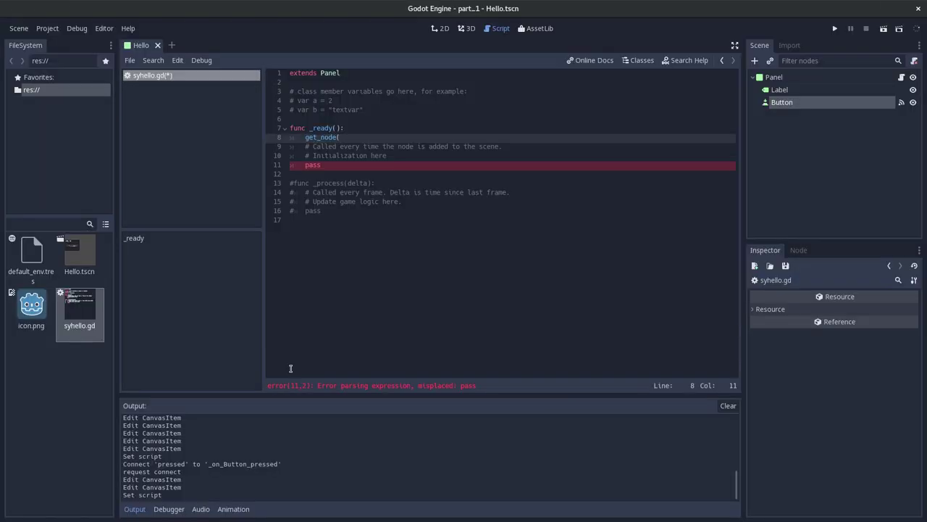
pyautogui.write('"")')
pyautogui.hotkey('alt', 'Tab')
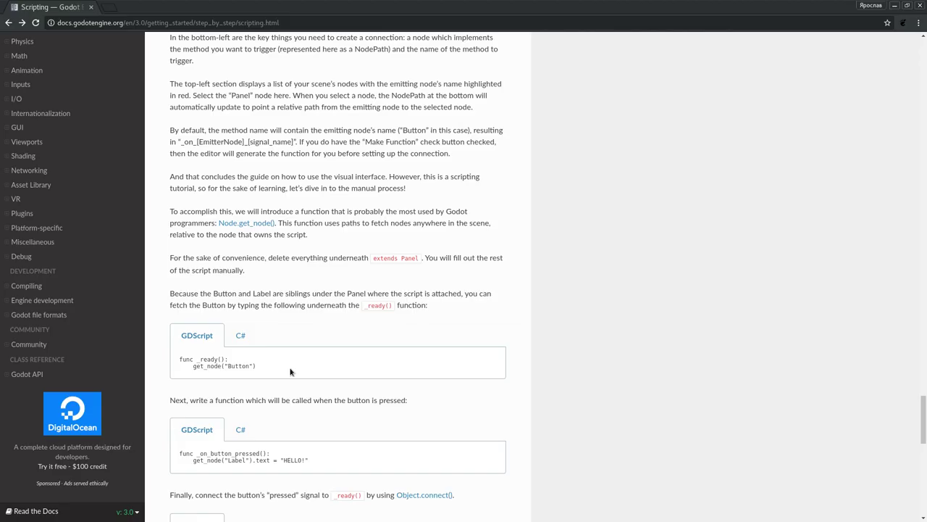
pyautogui.hotkey('alt', 'Tab')
pyautogui.write('utton')
pyautogui.hotkey('ctrl', 's')
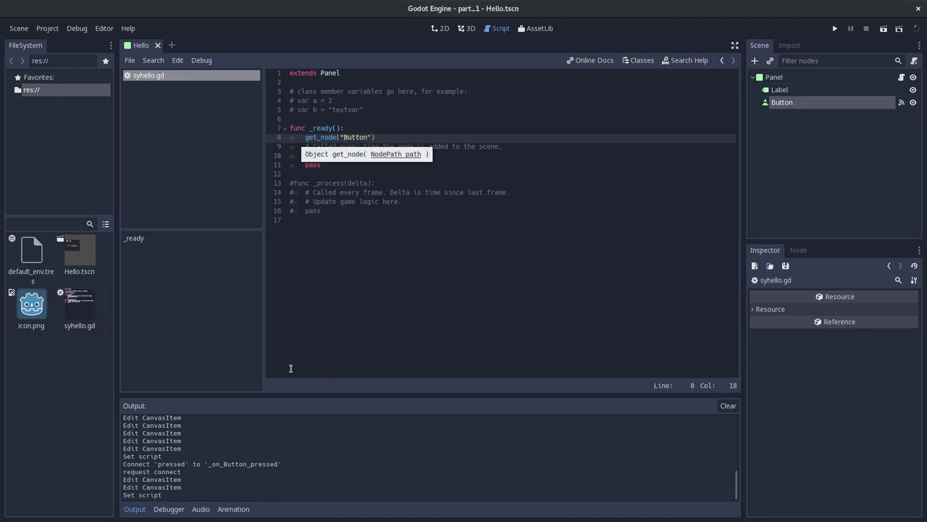
pyautogui.click(440, 30)
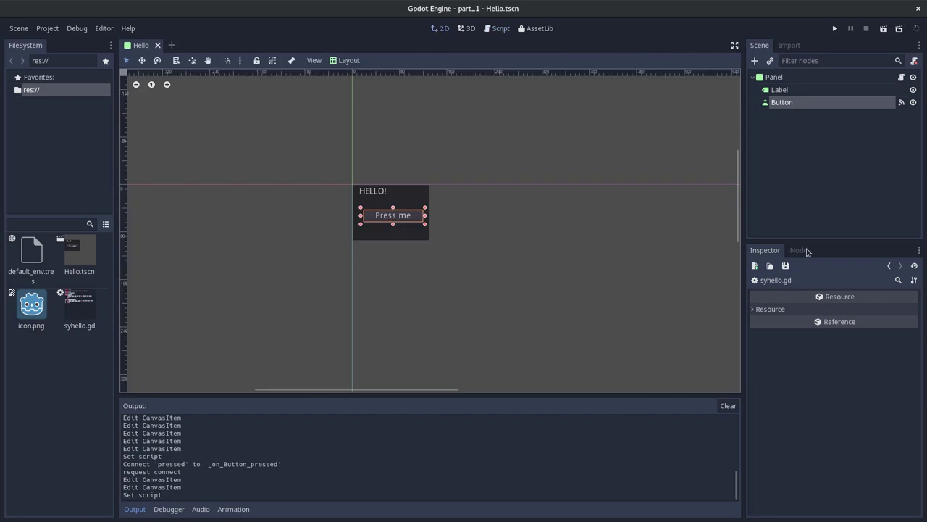
pyautogui.click(410, 199)
pyautogui.click(402, 213)
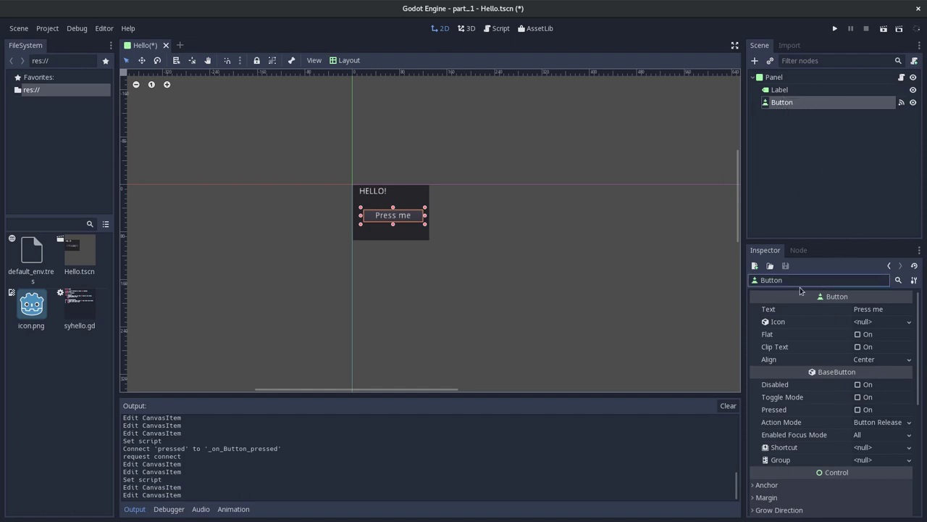
pyautogui.click(768, 282)
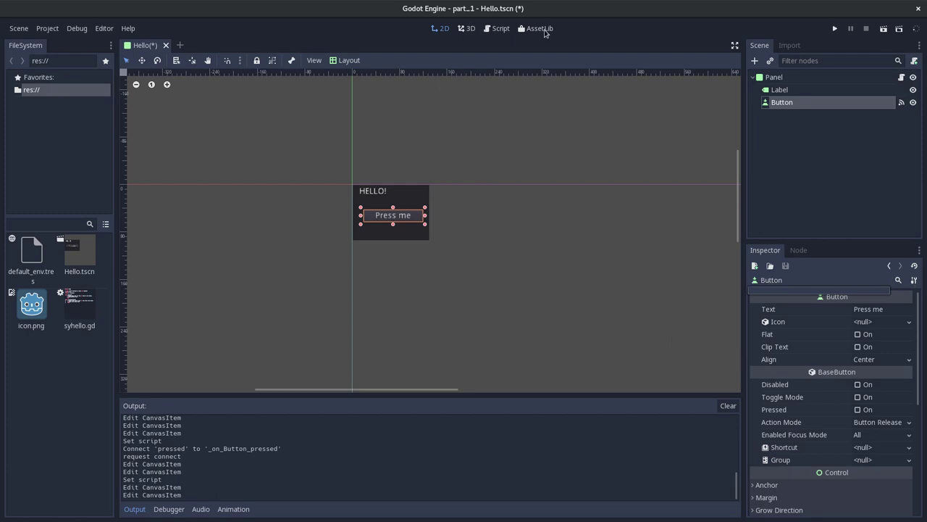
pyautogui.click(504, 31)
pyautogui.click(443, 30)
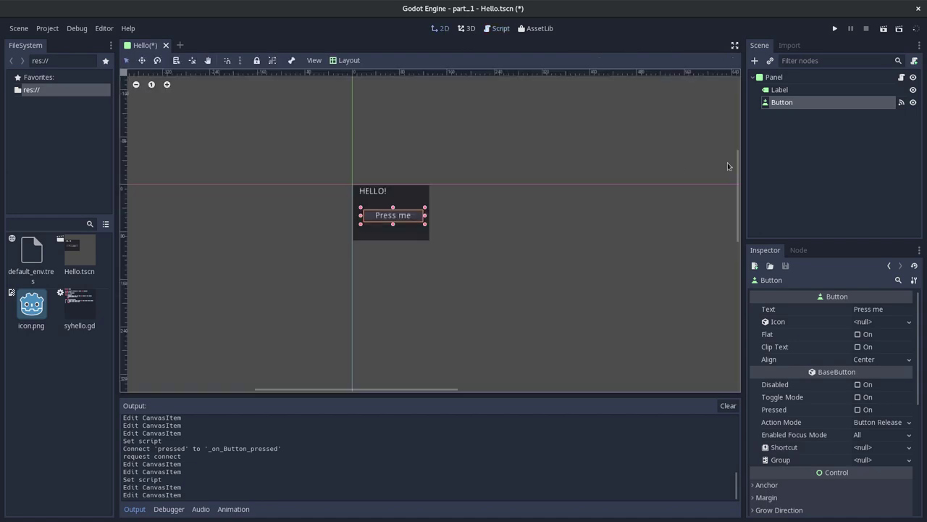
pyautogui.rightClick(770, 78)
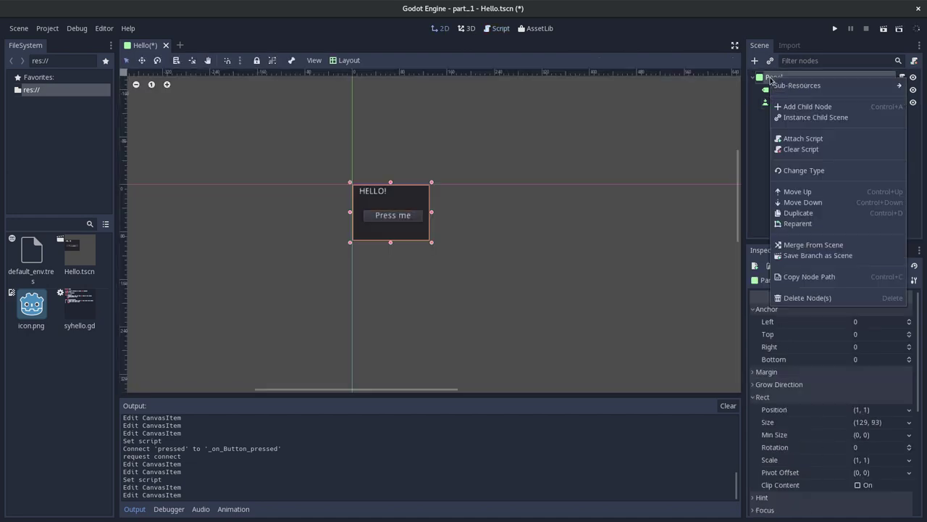
pyautogui.click(790, 109)
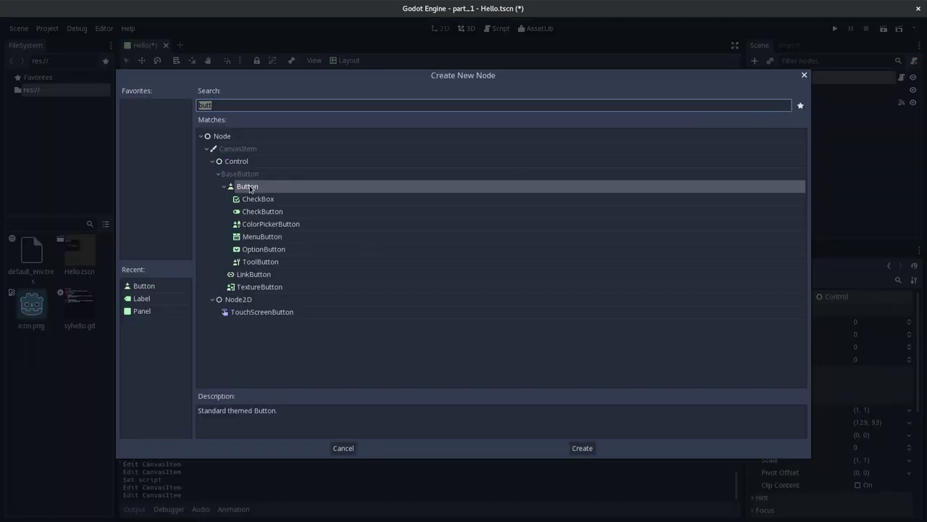
pyautogui.doubleClick(250, 187)
pyautogui.click(788, 103)
pyautogui.click(789, 103)
pyautogui.click(790, 116)
pyautogui.click(792, 118)
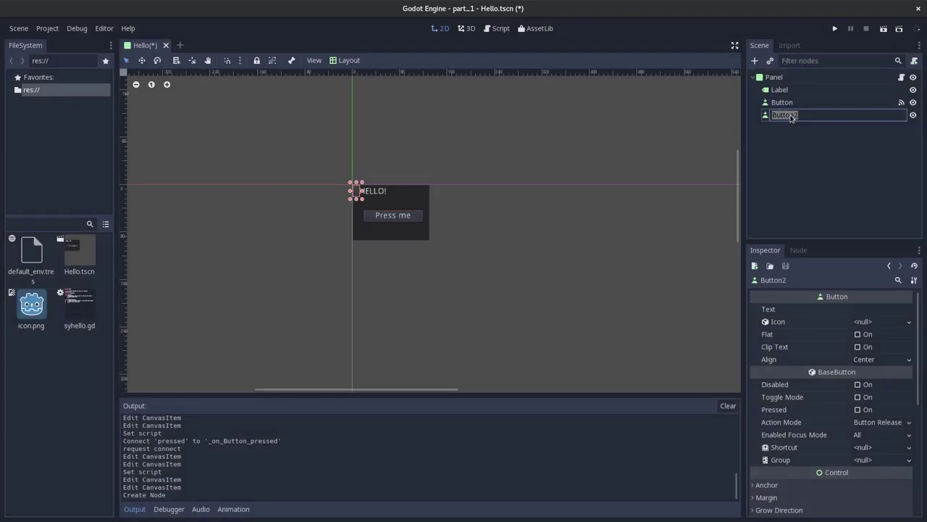
pyautogui.click(797, 106)
pyautogui.click(797, 118)
pyautogui.press('Delete')
pyautogui.click(505, 280)
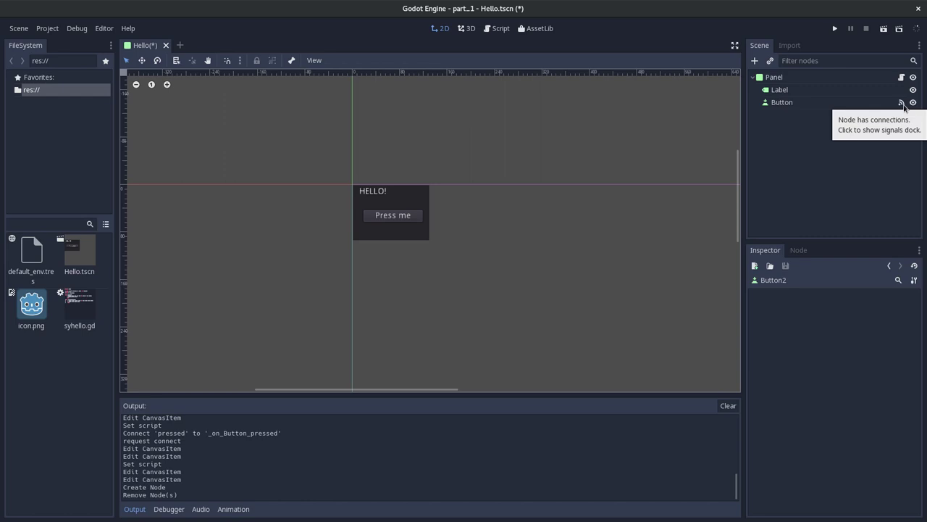
# Look over the Button's signals and script options, cancelling the load-script file picker.
pyautogui.click(902, 104)
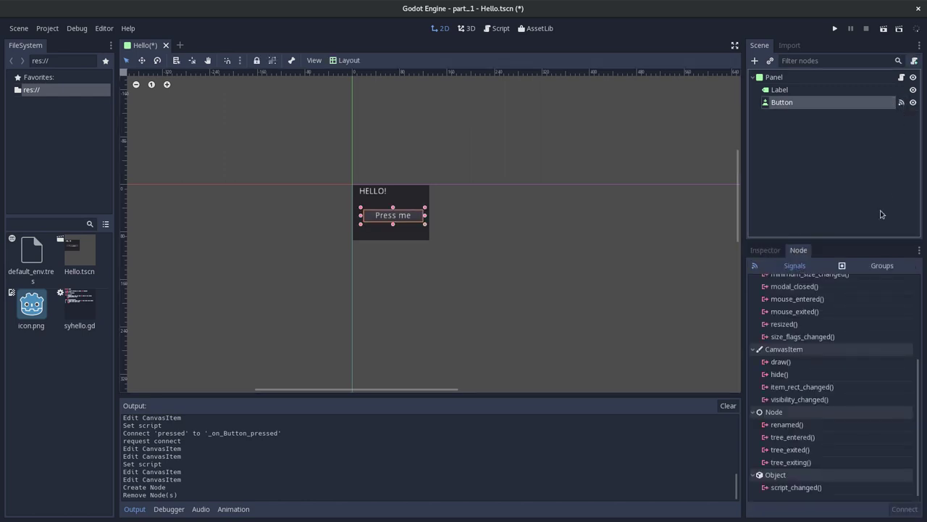
pyautogui.click(768, 250)
pyautogui.scroll(-5, 847, 384)
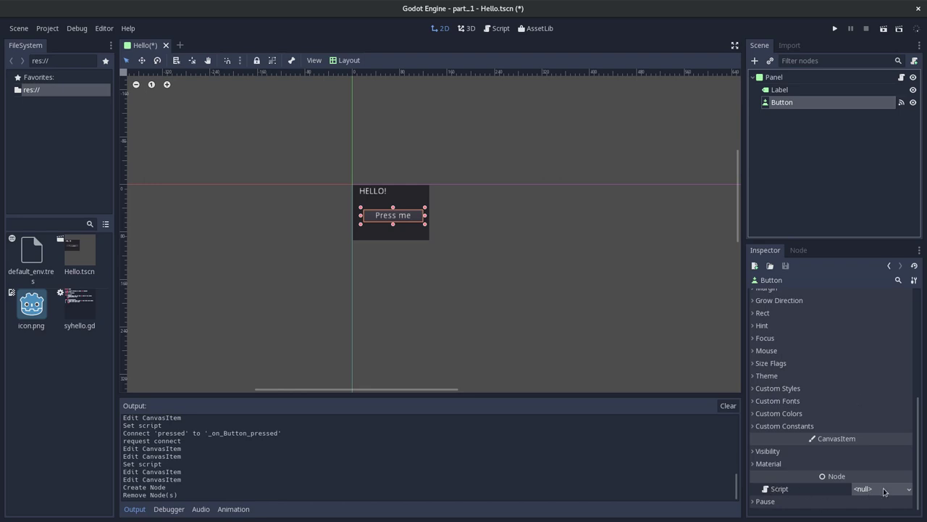
pyautogui.click(886, 489)
pyautogui.click(872, 514)
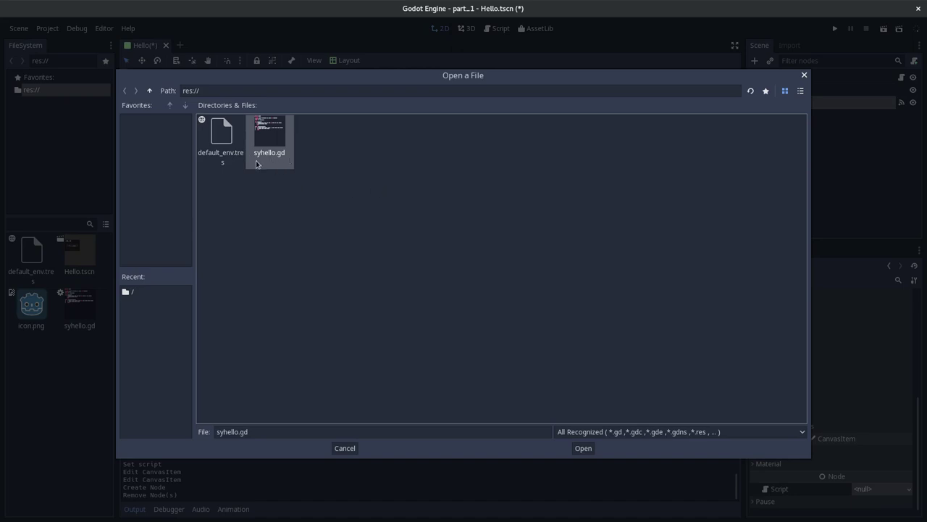
pyautogui.press('Escape')
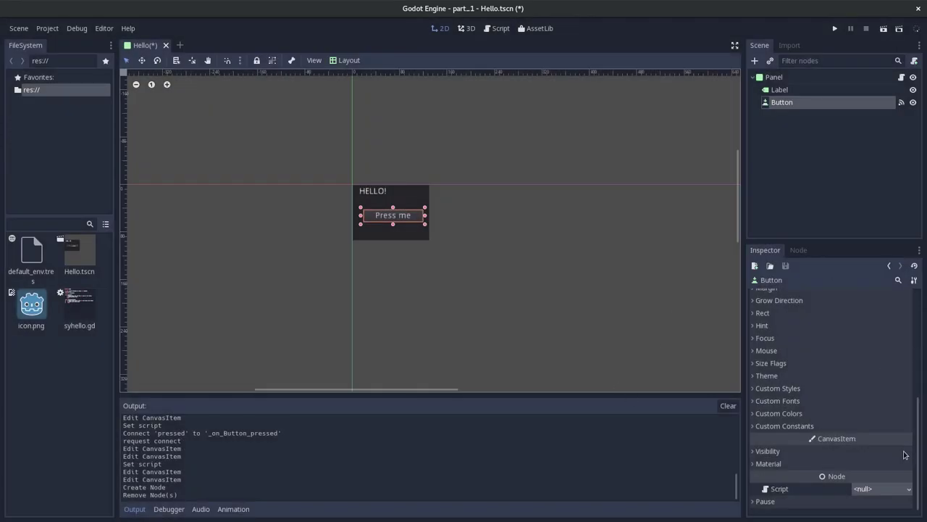
# Disconnect the Button's pressed signal from _on_Button_pressed.
pyautogui.click(799, 251)
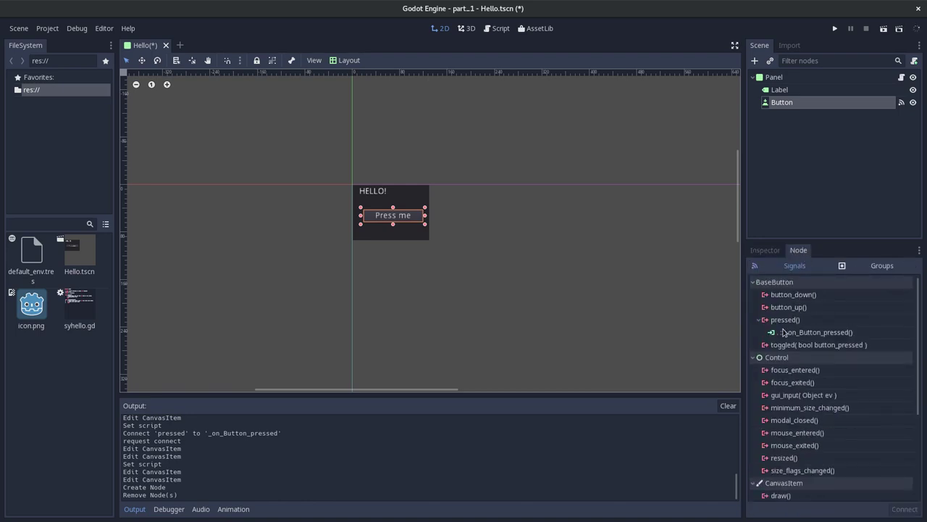
pyautogui.click(797, 331)
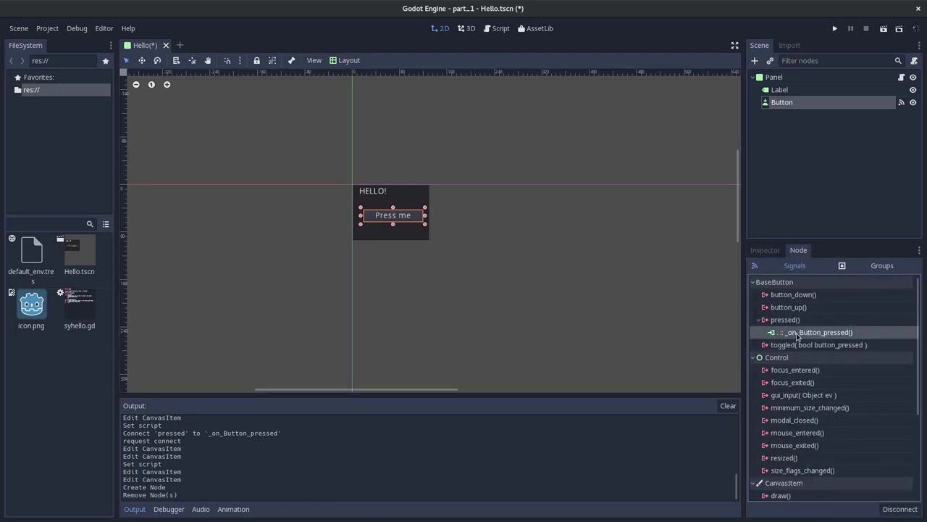
pyautogui.click(893, 510)
# Save Hello.tscn, dismiss the get_node hint and place the caret on line 11.
pyautogui.press('super')
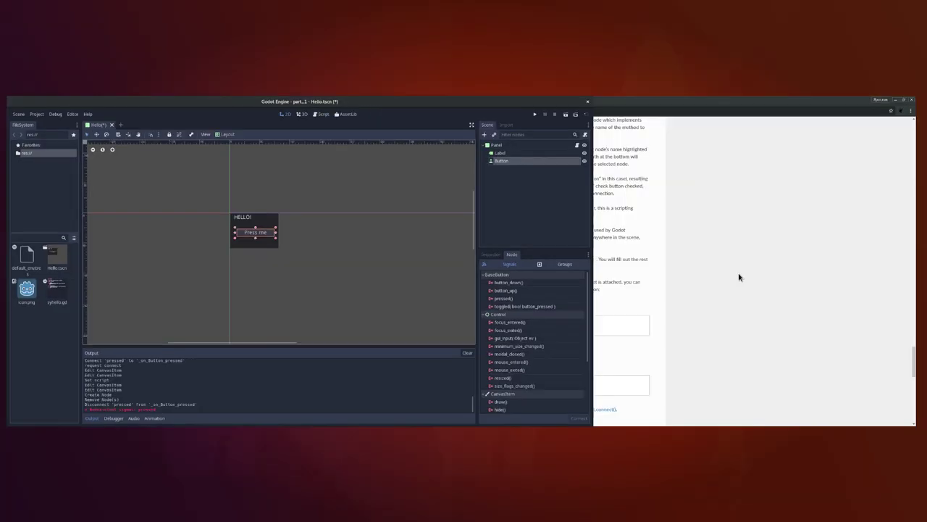
pyautogui.click(430, 233)
pyautogui.hotkey('ctrl', 's')
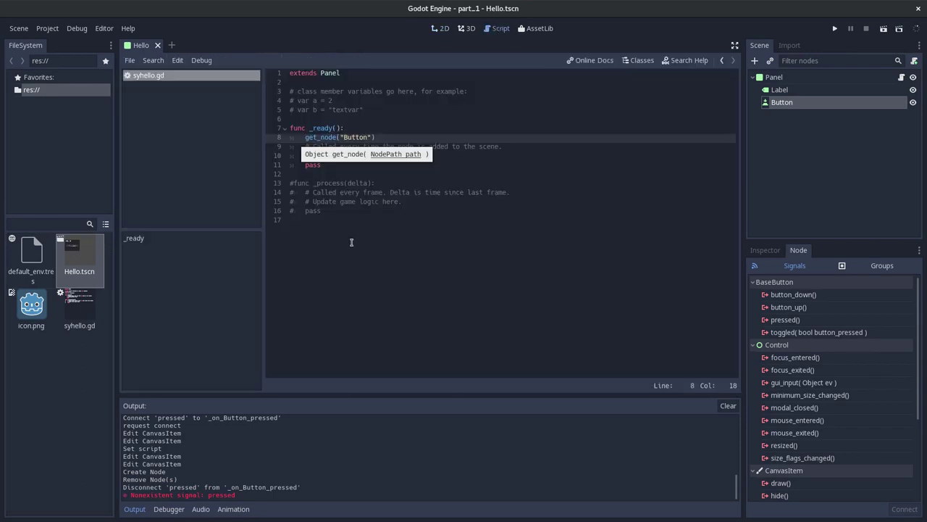
pyautogui.click(371, 239)
pyautogui.click(396, 165)
pyautogui.hotkey('alt', 'Tab')
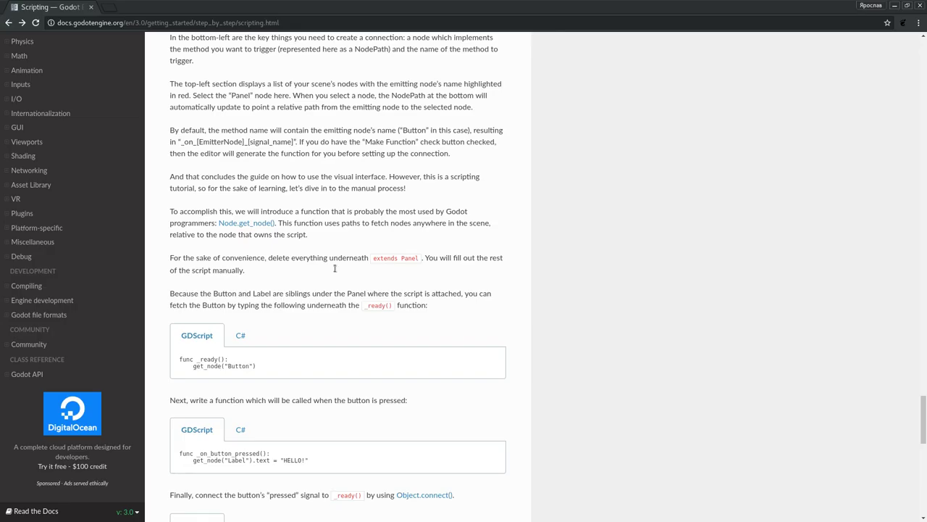
# Scroll to the get_node examples, toggling the code samples to C# and back to GDScript.
pyautogui.scroll(1, 310, 320)
pyautogui.scroll(2, 310, 314)
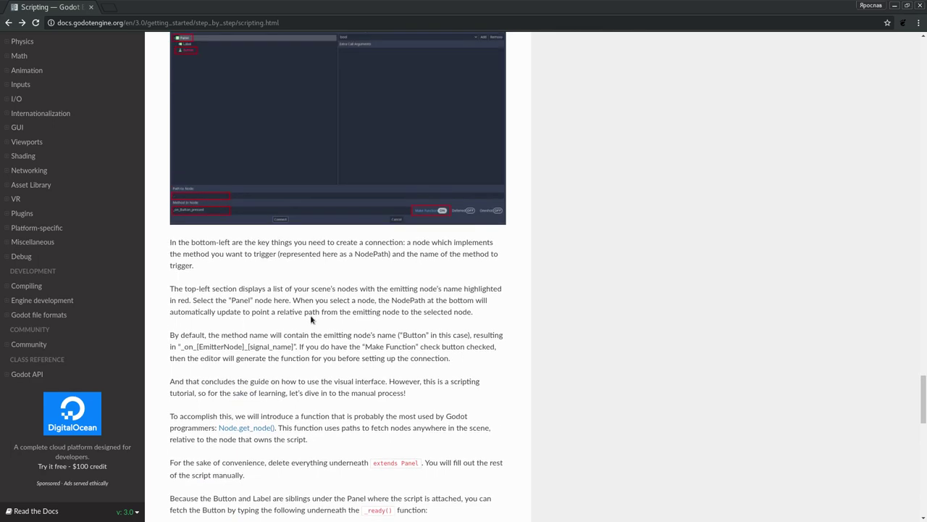
pyautogui.scroll(-5, 311, 314)
pyautogui.click(241, 184)
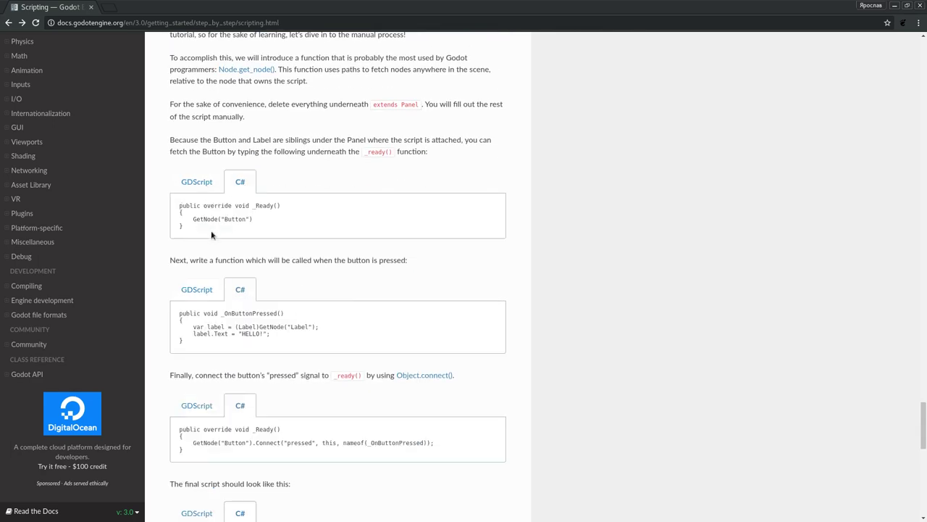
pyautogui.click(197, 184)
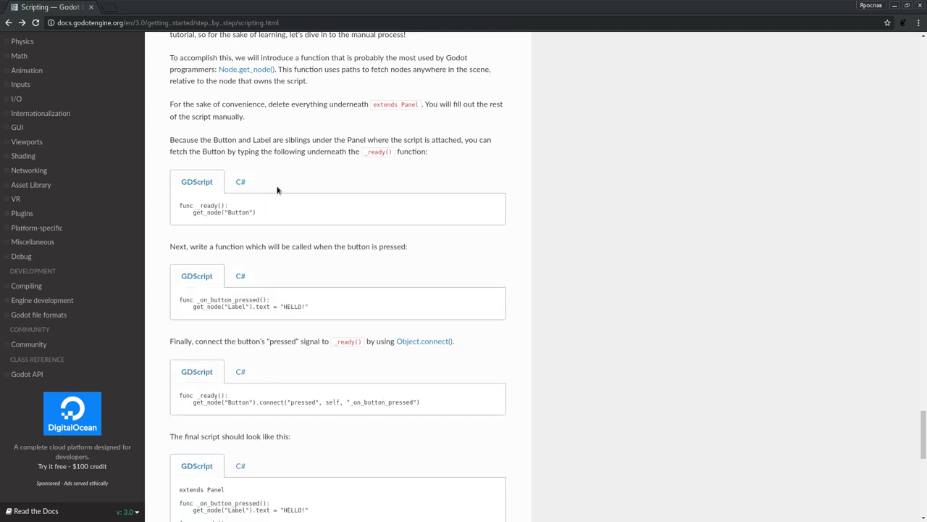
pyautogui.scroll(-2, 290, 190)
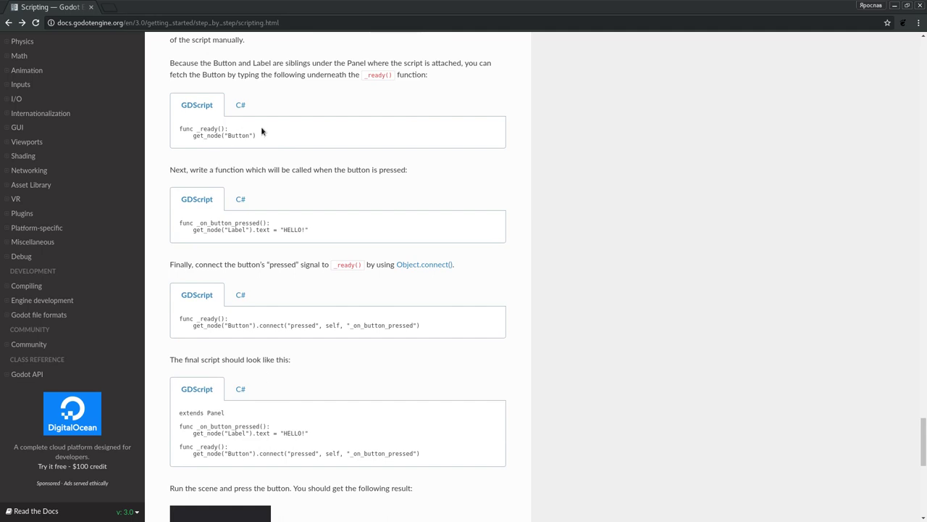
# Select and copy the _on_button_pressed example that sets the Label to HELLO!
pyautogui.moveTo(311, 229); pyautogui.dragTo(194, 231)
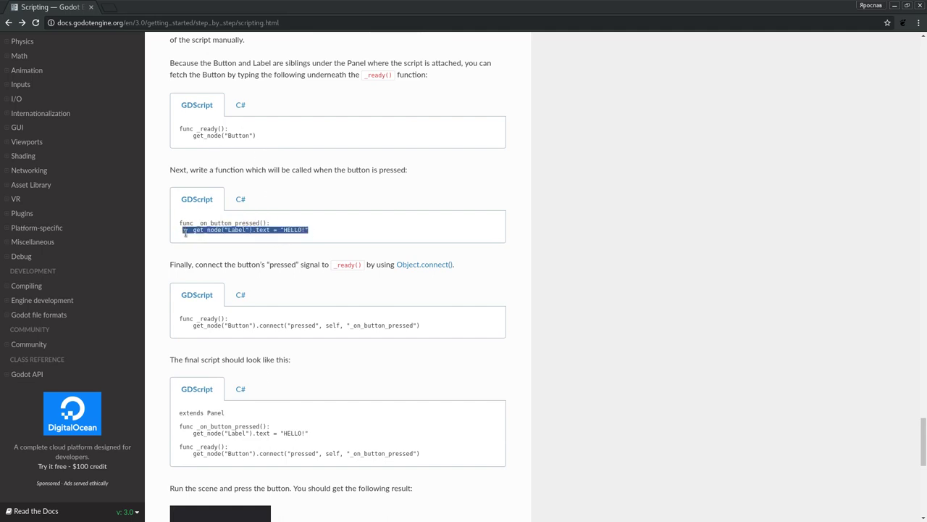
pyautogui.click(245, 227)
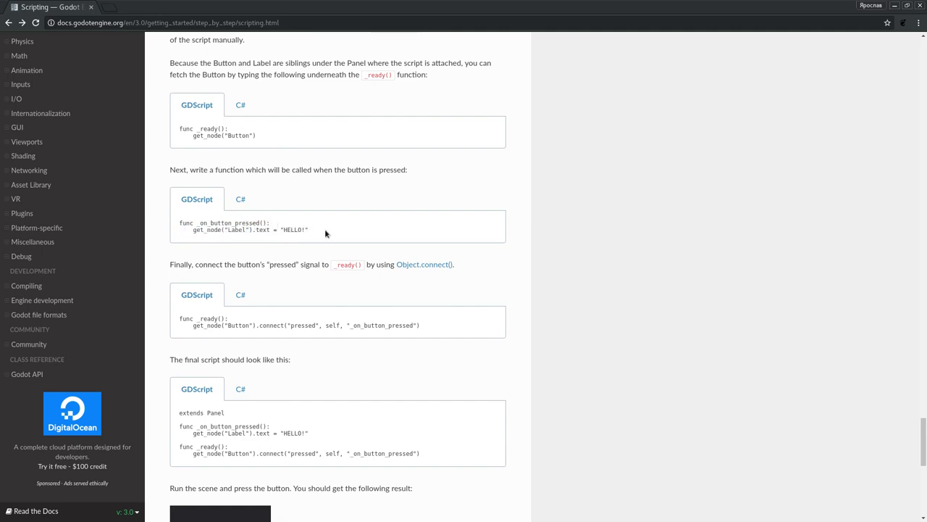
pyautogui.moveTo(270, 223); pyautogui.dragTo(161, 224)
pyautogui.click(274, 235)
pyautogui.moveTo(316, 232); pyautogui.dragTo(170, 223)
pyautogui.hotkey('ctrl', 'c')
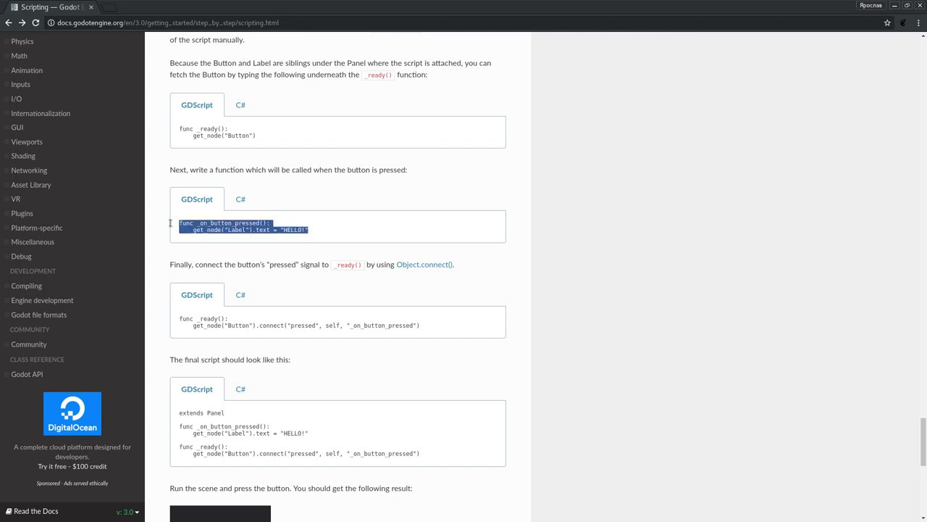
pyautogui.hotkey('alt', 'Tab')
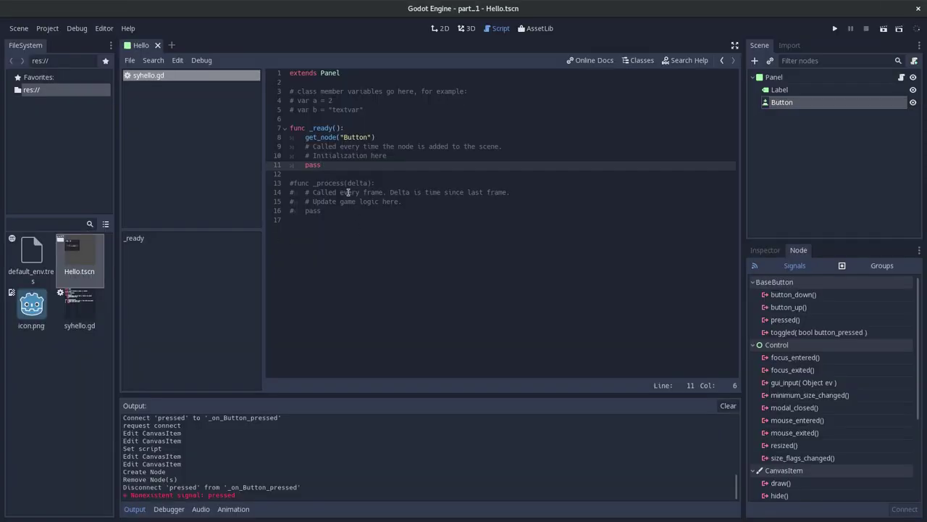
# Paste the _on_button_pressed function setting Label text to "HELLO!" below _ready, at lines 13–14.
pyautogui.press('Return')
pyautogui.press('Return')
pyautogui.hotkey('ctrl', 'v')
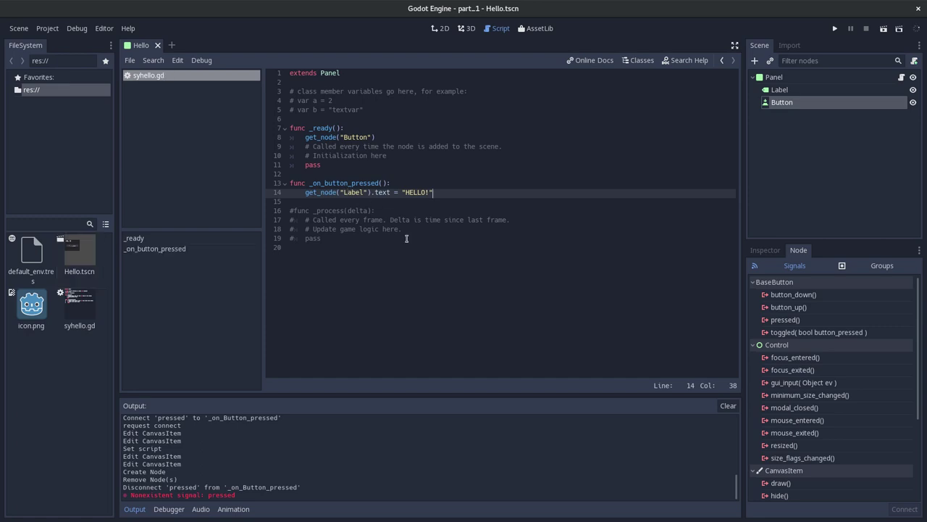
pyautogui.click(373, 192)
pyautogui.click(423, 200)
pyautogui.click(426, 193)
pyautogui.click(495, 184)
pyautogui.doubleClick(321, 183)
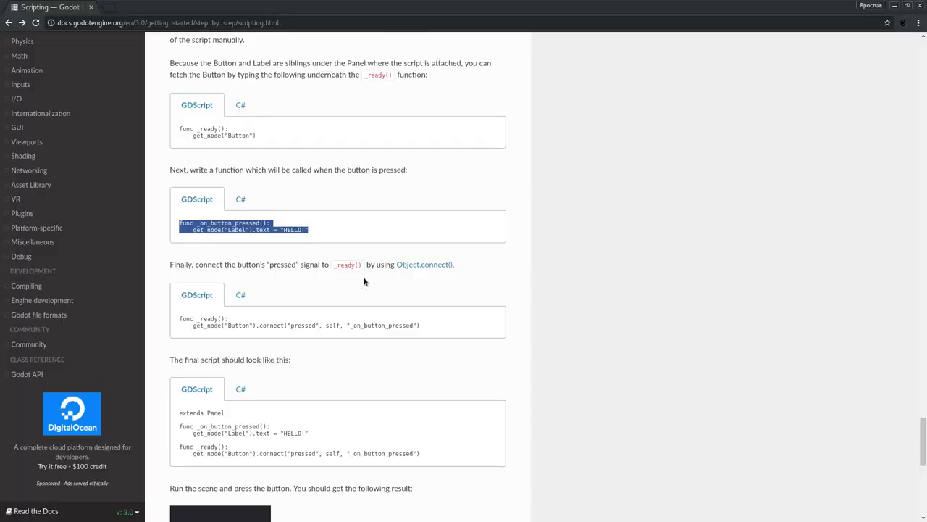
# Copy the docs' get_node("Button").connect(...) line for the pressed signal.
pyautogui.scroll(-2, 386, 222)
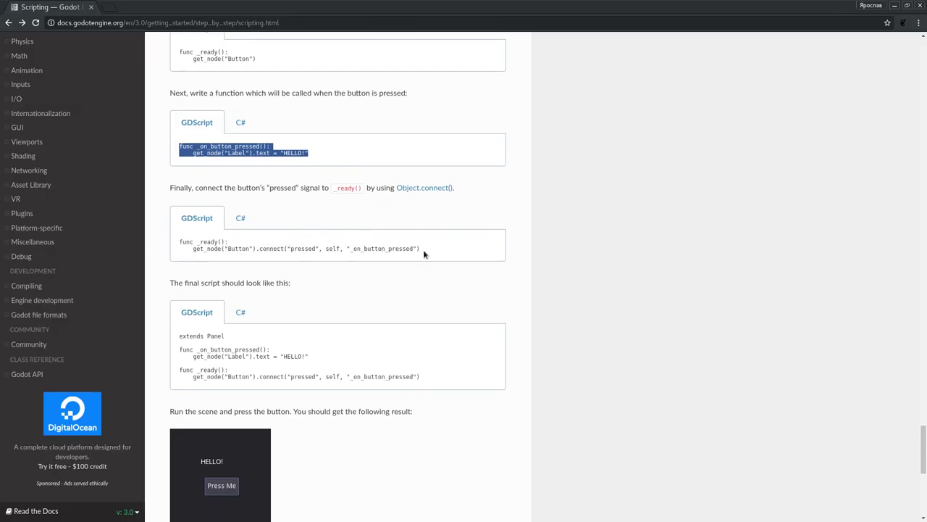
pyautogui.moveTo(421, 248); pyautogui.dragTo(190, 248)
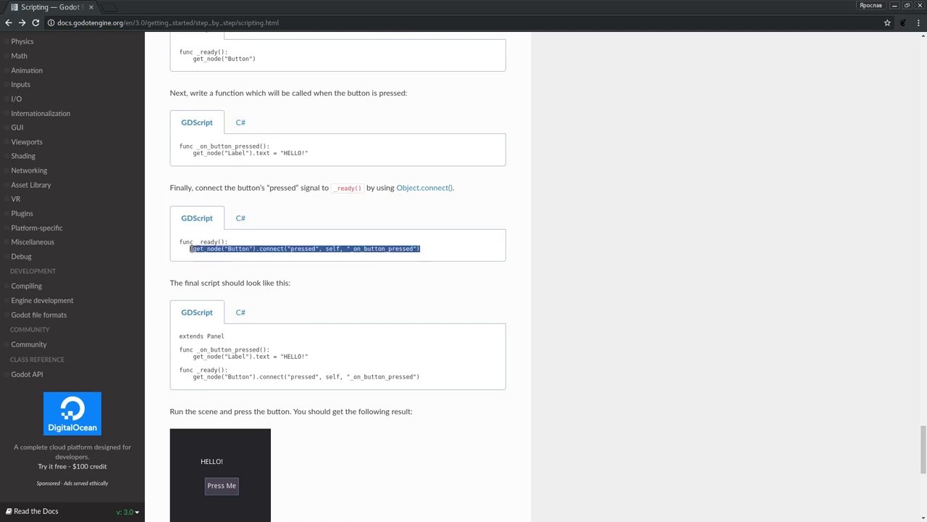
pyautogui.hotkey('alt', 'Tab')
pyautogui.click(477, 130)
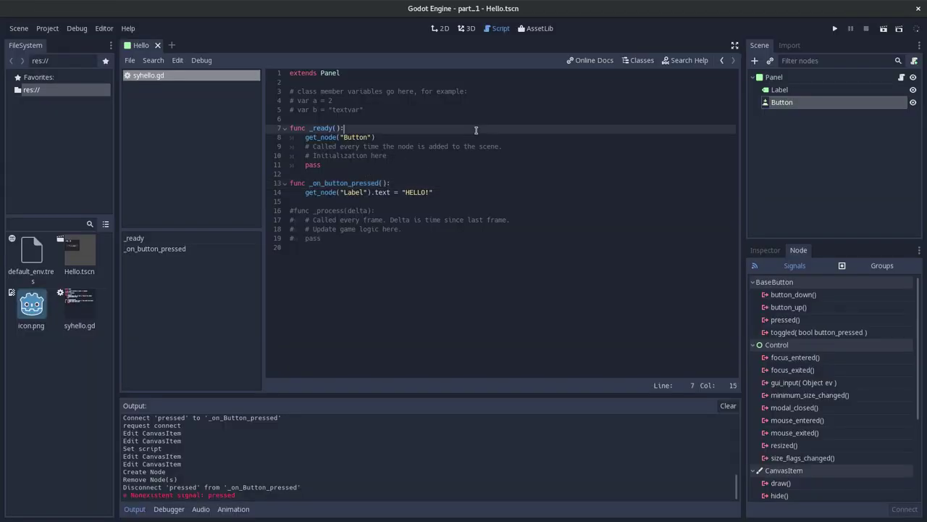
# Paste the connect line into _ready as line 8, removing its stray leading space.
pyautogui.press('Return')
pyautogui.write('get_node("Button").connect("pressed", self, "_on_button_pressed")')
pyautogui.press('Home')
pyautogui.press('BackSpace')
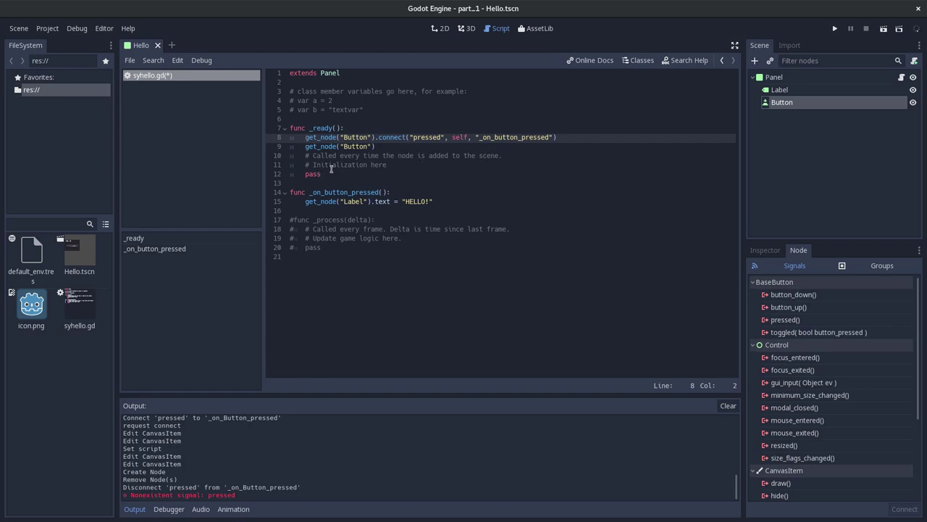
# Comment out the leftover get_node("Button") line 9 with # and save the script.
pyautogui.press('Down')
pyautogui.write('//')
pyautogui.press('BackSpace')
pyautogui.press('BackSpace')
pyautogui.write('#')
pyautogui.hotkey('ctrl', 's')
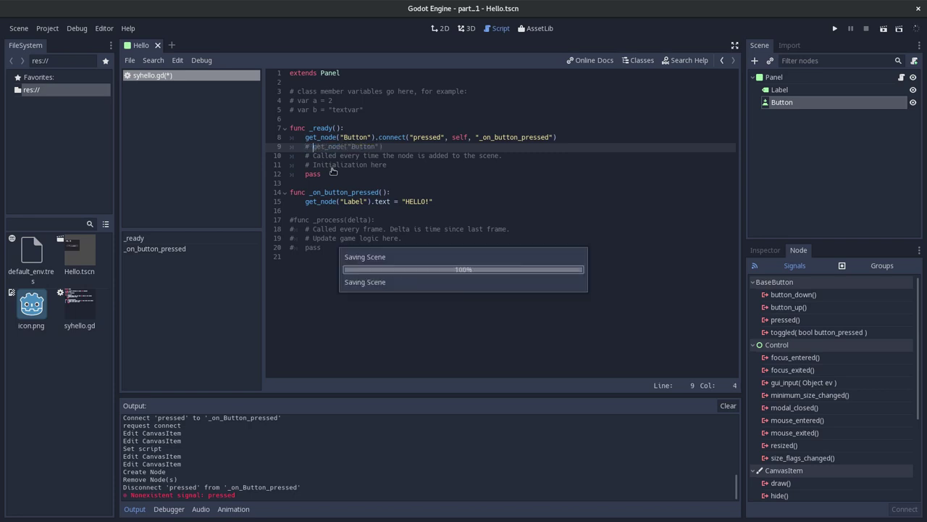
# Review line 8's connect call: node Button, signal pressed, handler _on_button_pressed.
pyautogui.doubleClick(359, 137)
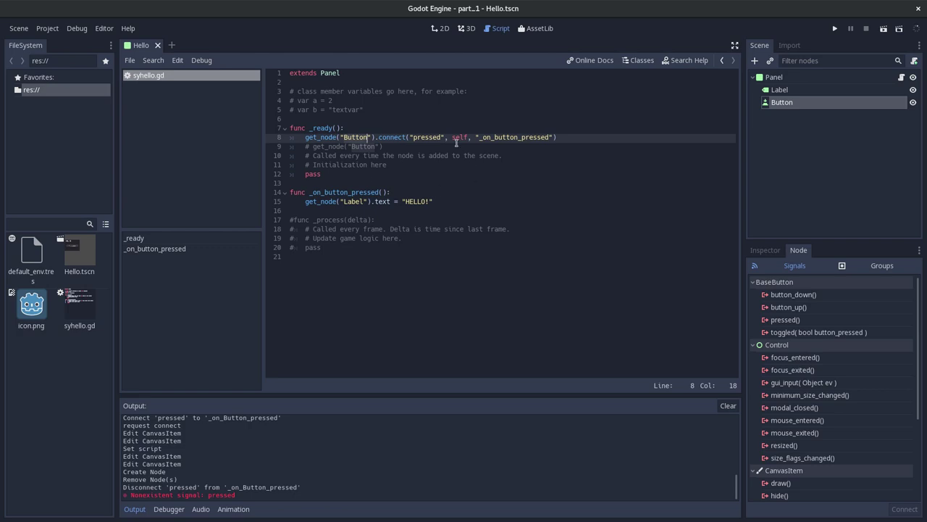
pyautogui.doubleClick(395, 137)
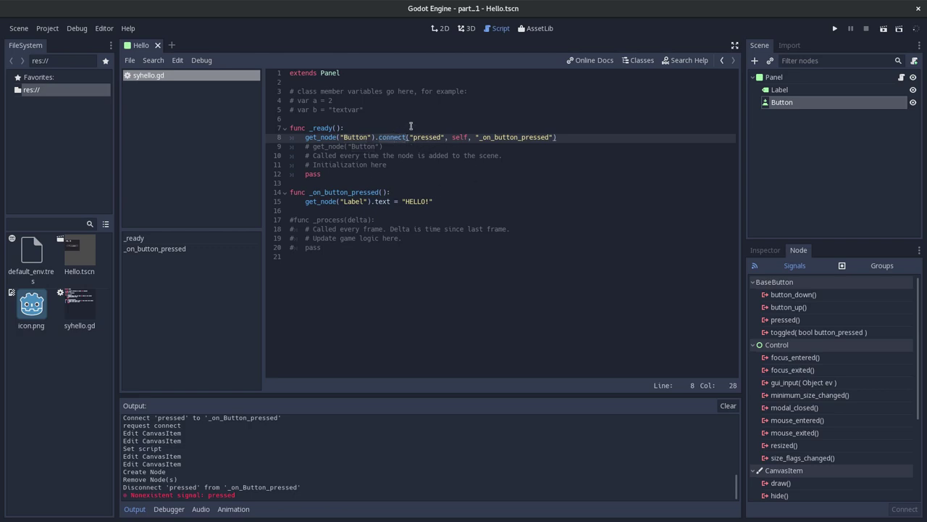
pyautogui.click(423, 122)
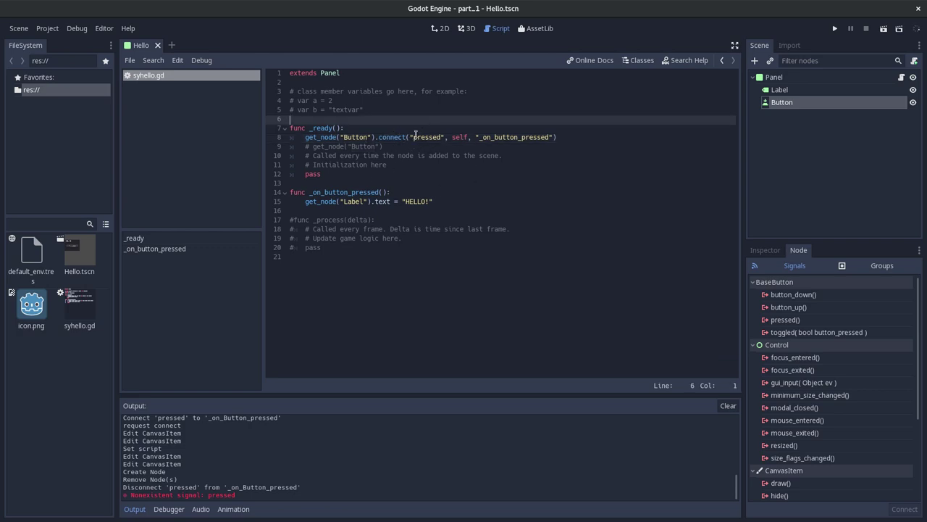
pyautogui.click(365, 137)
pyautogui.doubleClick(429, 137)
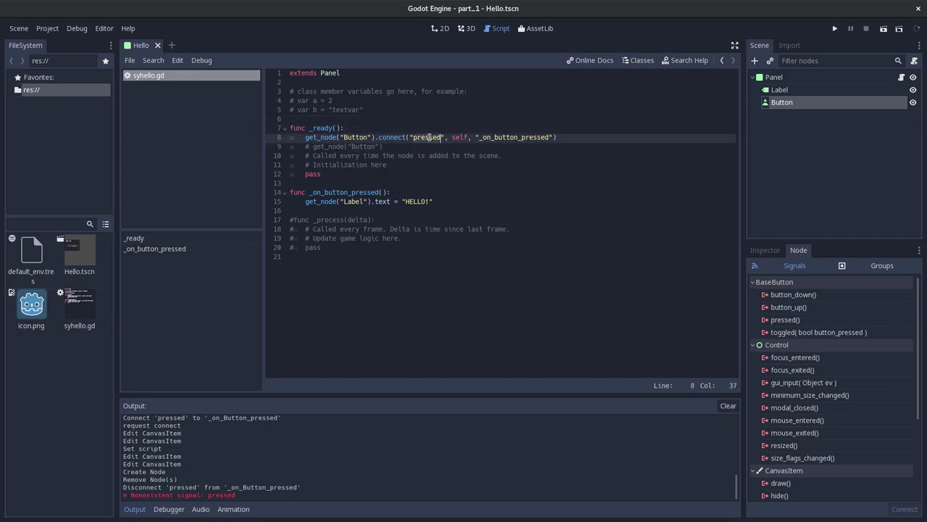
pyautogui.click(476, 156)
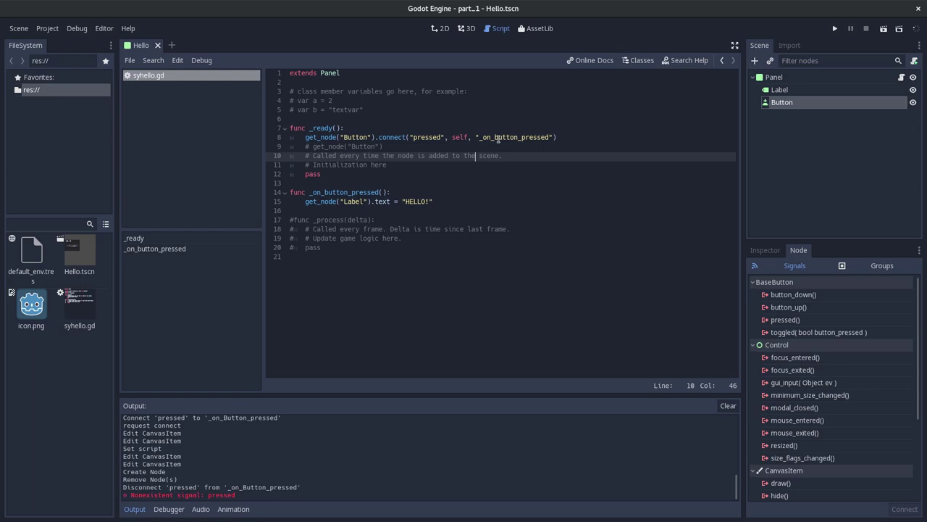
pyautogui.click(490, 132)
pyautogui.doubleClick(496, 137)
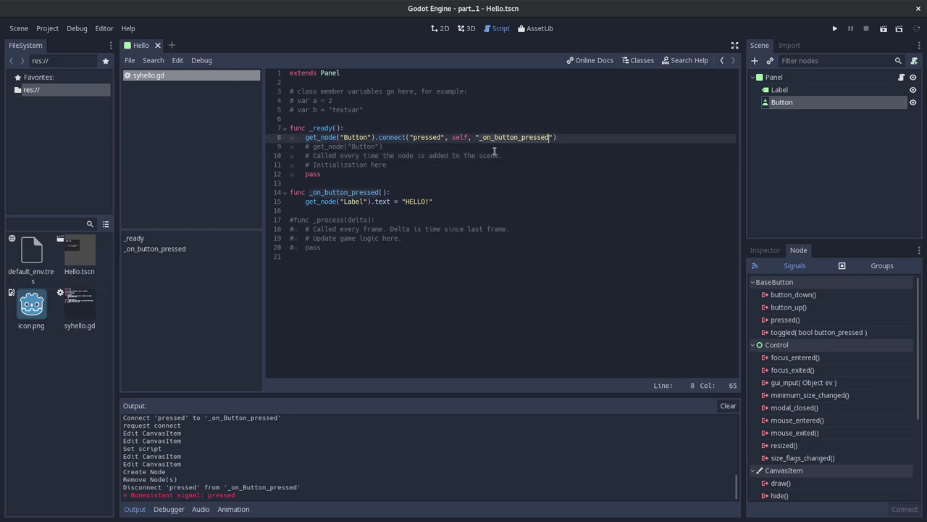
pyautogui.click(485, 148)
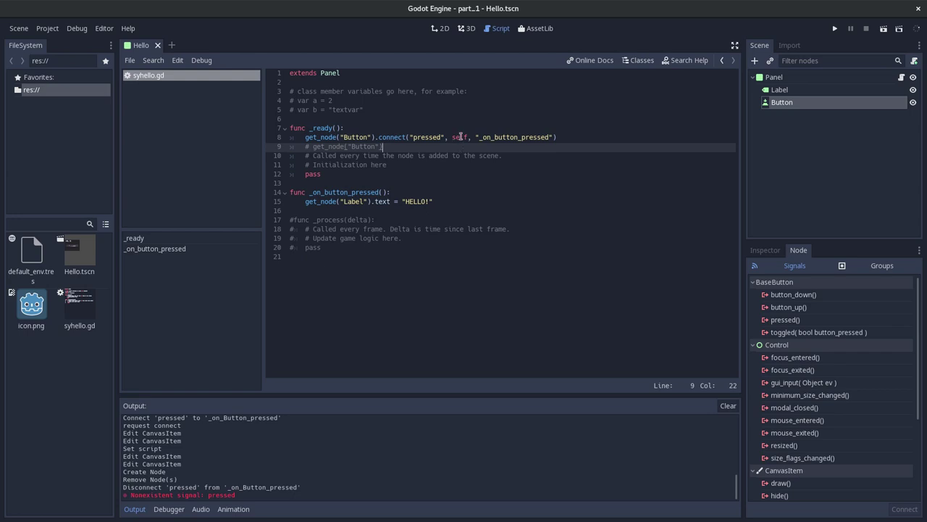
# Highlight every _on_button_pressed occurrence and review the function on lines 14–15.
pyautogui.doubleClick(483, 138)
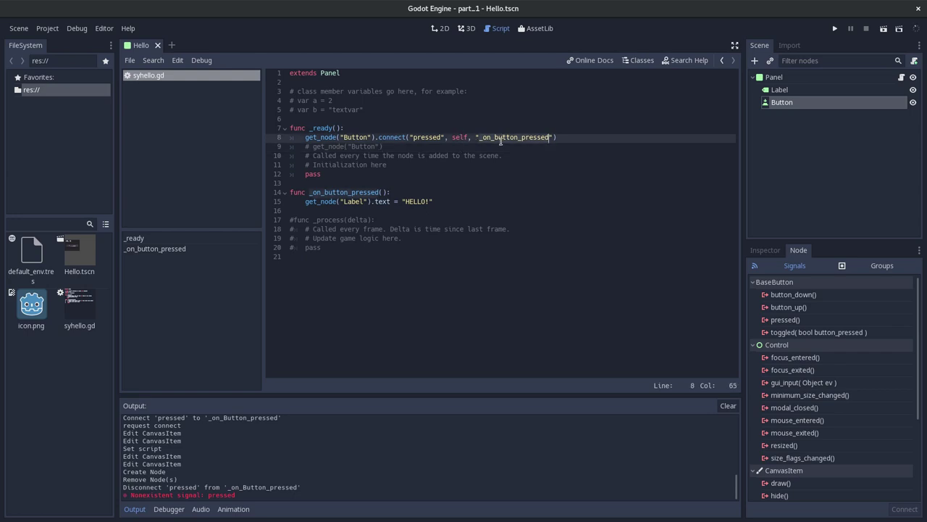
pyautogui.click(560, 158)
pyautogui.click(341, 165)
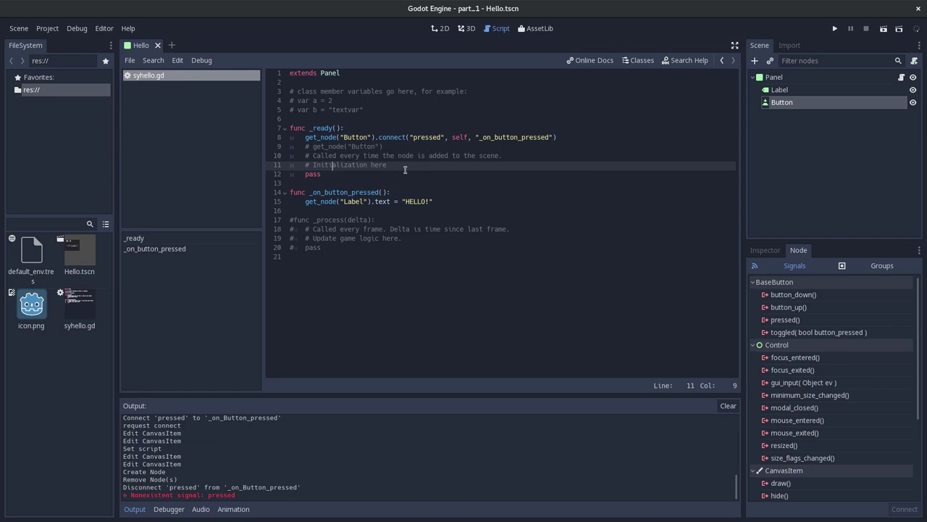
pyautogui.doubleClick(421, 138)
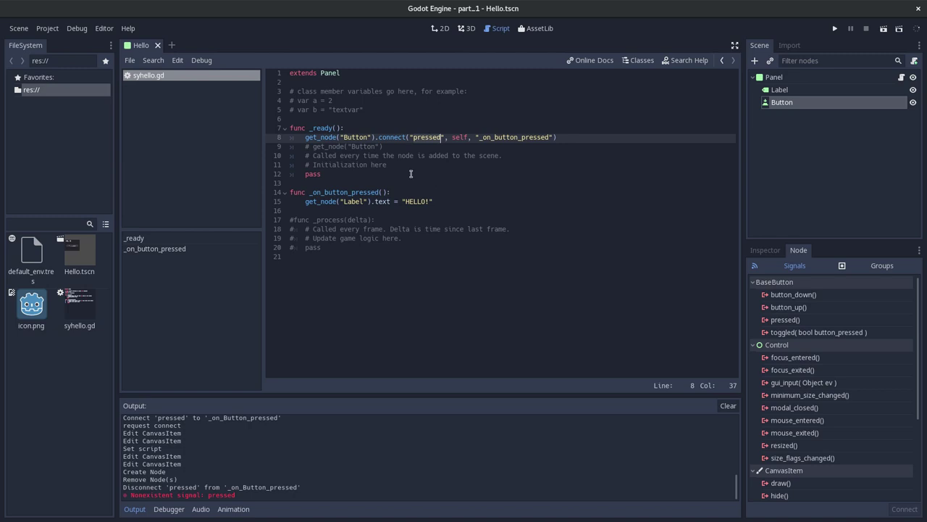
pyautogui.click(307, 201)
pyautogui.moveTo(433, 202); pyautogui.dragTo(277, 193)
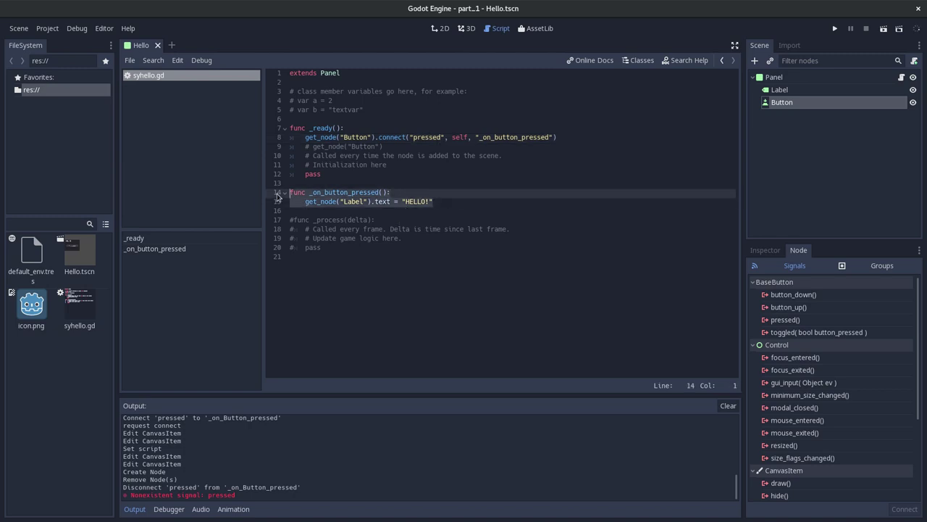
pyautogui.click(395, 187)
# Scroll further through the scripting documentation, then return to Godot.
pyautogui.hotkey('alt', 'Tab')
pyautogui.scroll(-2, 375, 198)
pyautogui.scroll(-1, 375, 199)
pyautogui.hotkey('alt', 'Tab')
# Test-run the scene, then change the label text on line 15 of syhello.gd to "!!!!HELLO!".
pyautogui.click(834, 28)
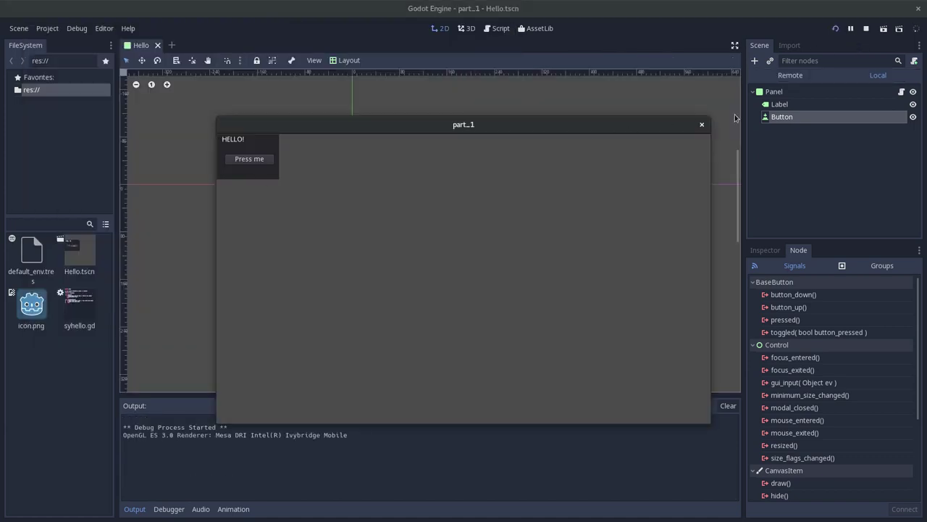
pyautogui.click(702, 126)
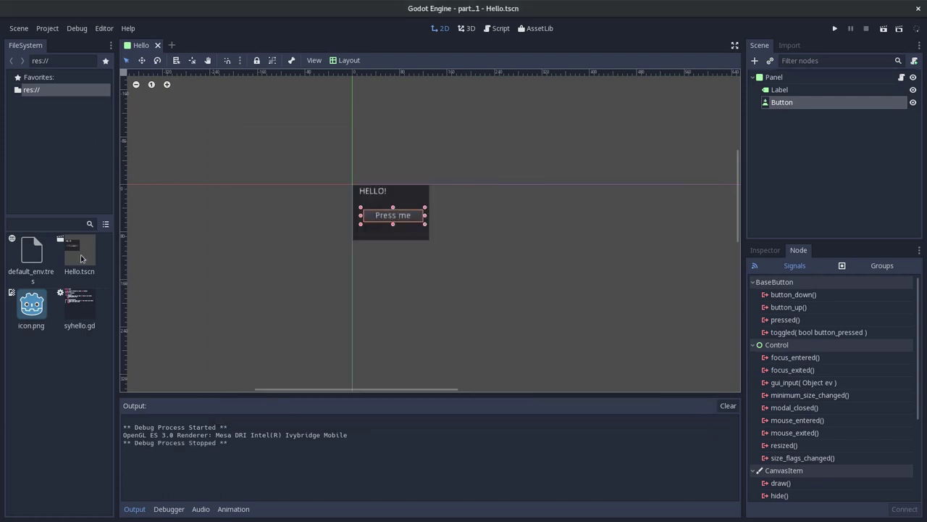
pyautogui.doubleClick(79, 307)
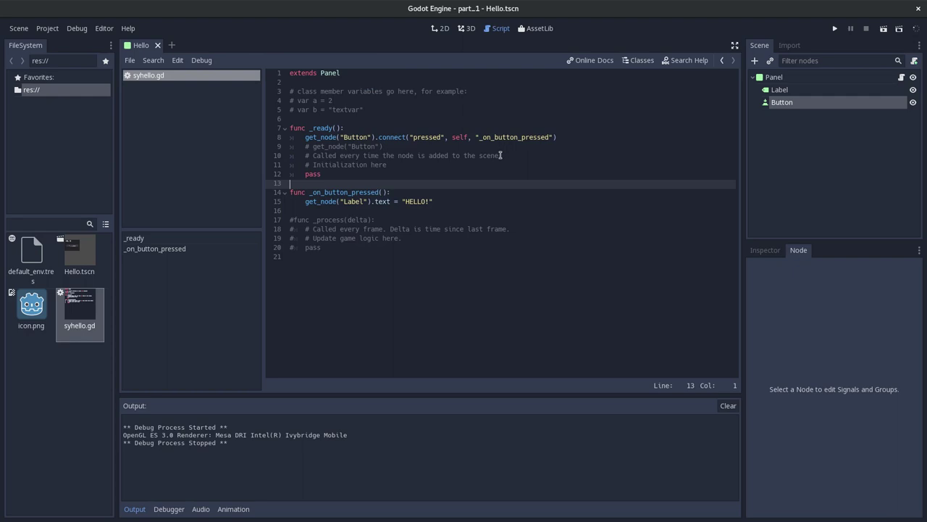
pyautogui.click(434, 201)
pyautogui.click(424, 201)
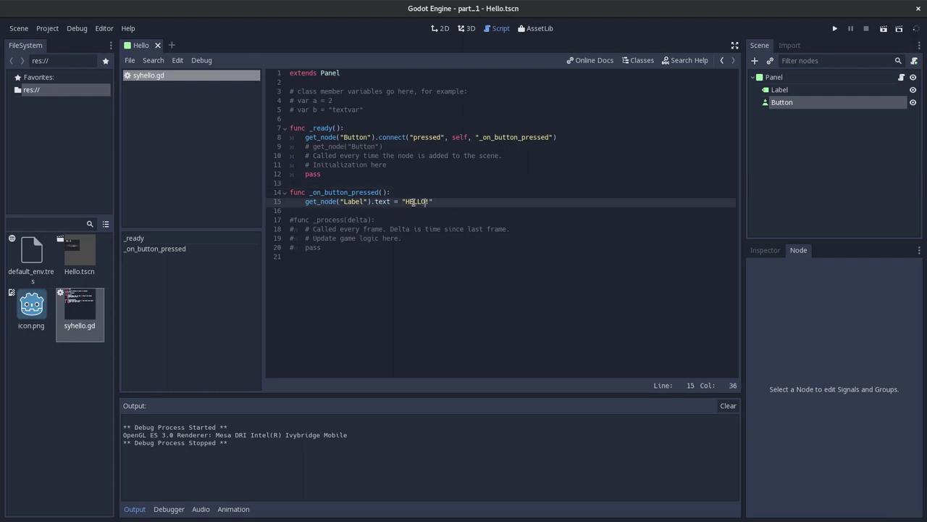
pyautogui.write('!!!!')
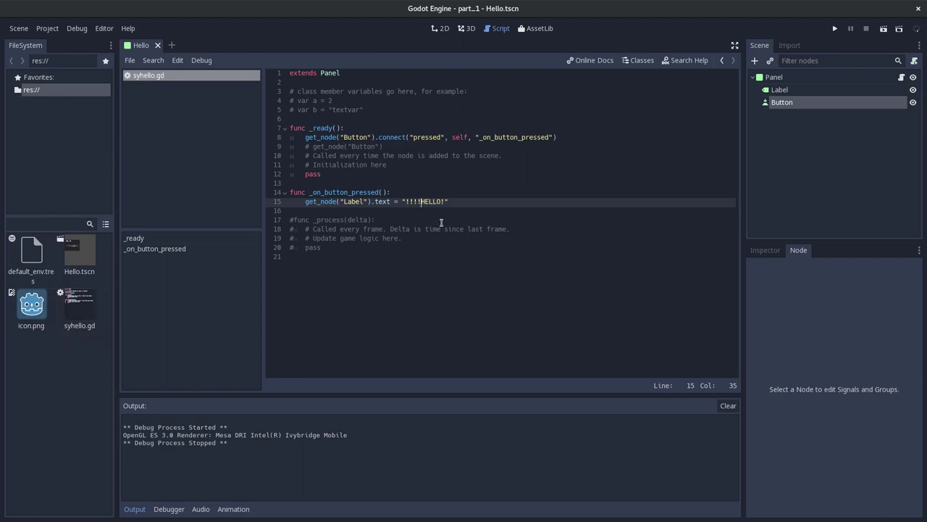
# Run the scene with F5, press its button to show !!!!HELLO!, then close it.
pyautogui.press('F5')
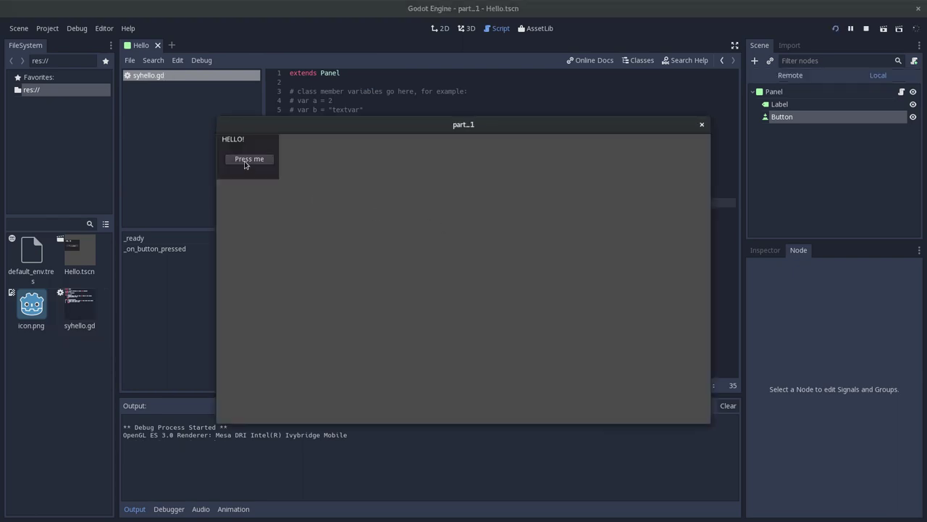
pyautogui.click(245, 162)
pyautogui.click(242, 165)
pyautogui.click(701, 124)
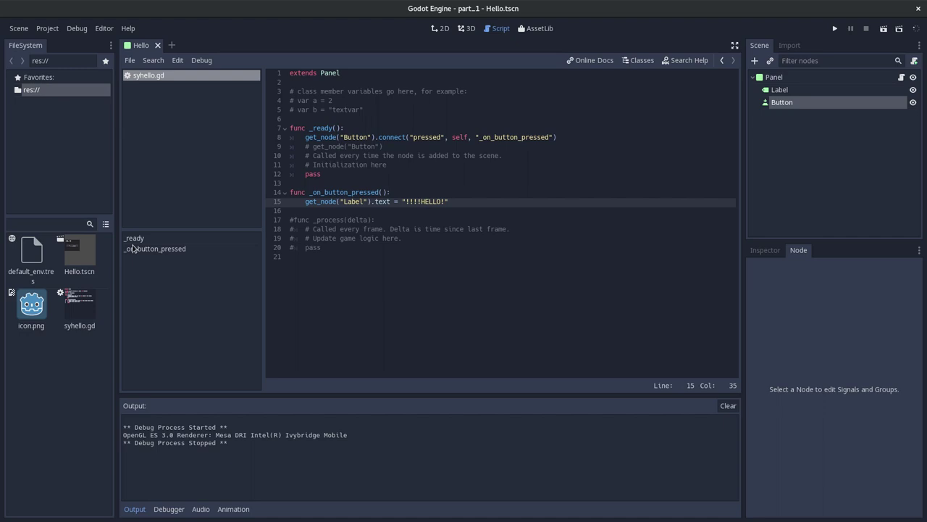
pyautogui.click(434, 29)
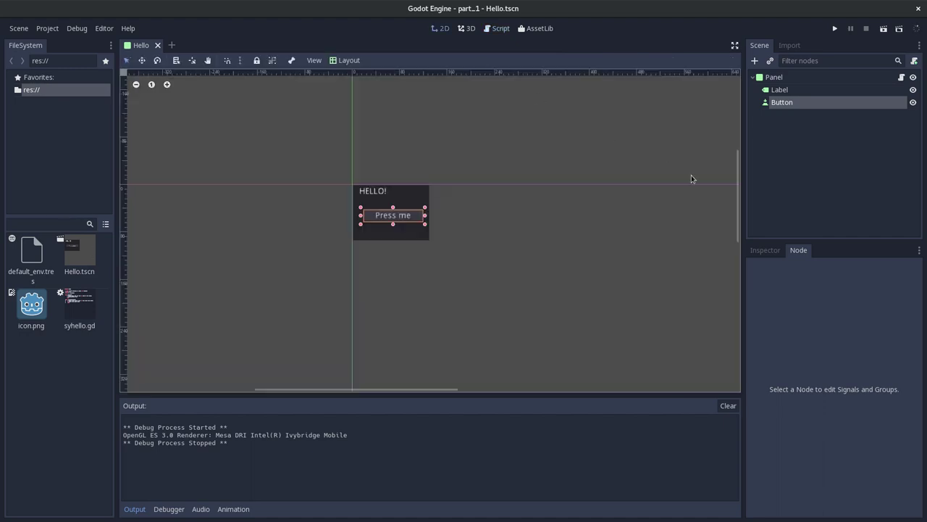
# Run the scene again and press Press me to confirm the !!!!HELLO! label.
pyautogui.click(383, 191)
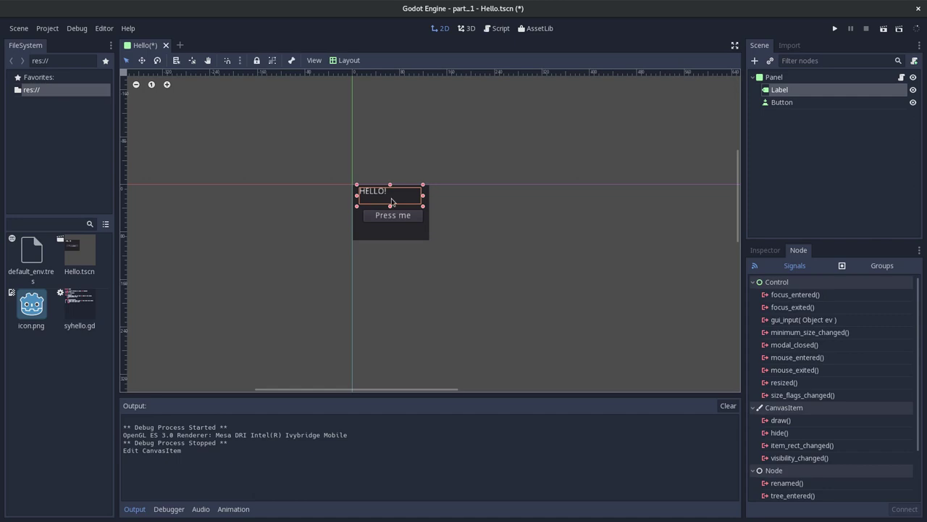
pyautogui.press('F5')
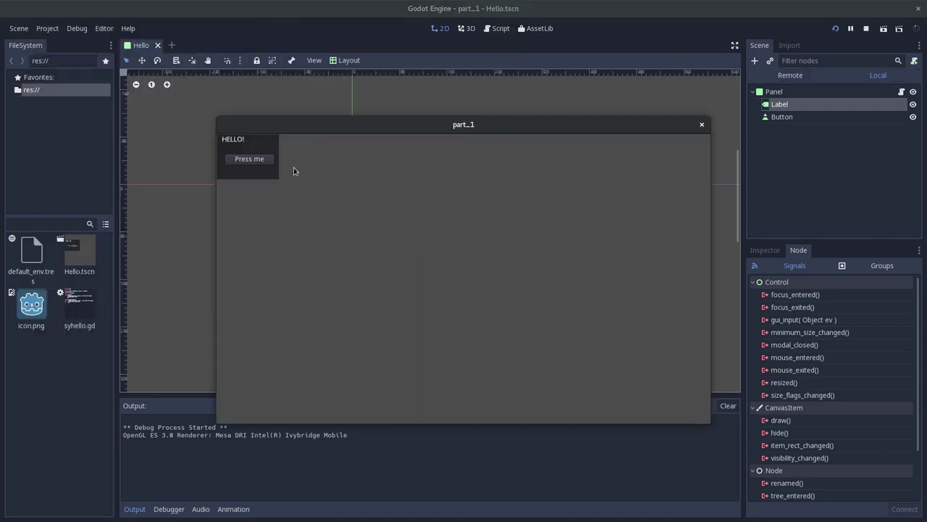
pyautogui.click(244, 159)
pyautogui.click(244, 160)
pyautogui.click(244, 159)
pyautogui.click(244, 159)
pyautogui.click(701, 126)
# Scroll the scripting documentation down to its closing notes on get_node() and connect.
pyautogui.hotkey('alt', 'Tab')
pyautogui.scroll(-5, 452, 209)
pyautogui.scroll(-2, 442, 210)
# Scroll to the note that get_node(path) searches only immediate children, then return to Godot.
pyautogui.scroll(-2, 442, 210)
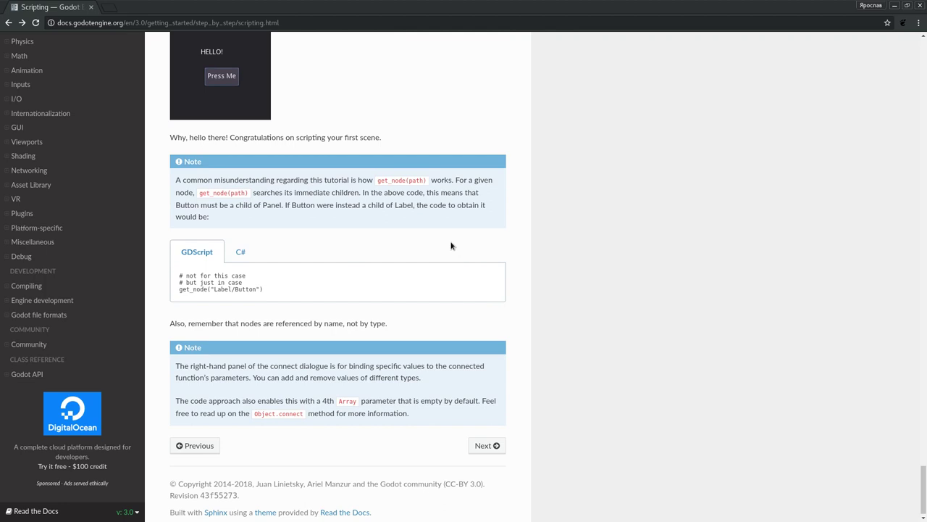
pyautogui.hotkey('alt', 'Tab')
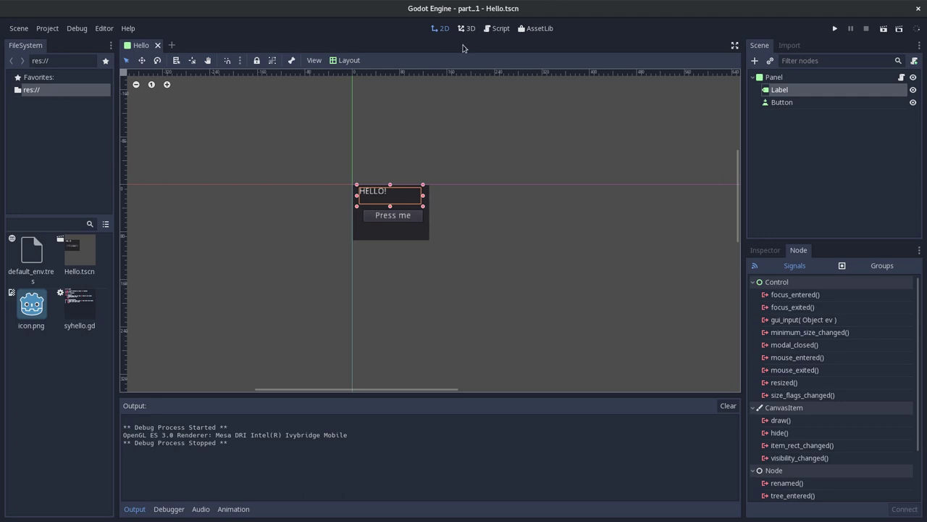
# Check the Button (line 8) and Label (line 15) paths in syhello.gd, then nest Button under Label.
pyautogui.click(500, 30)
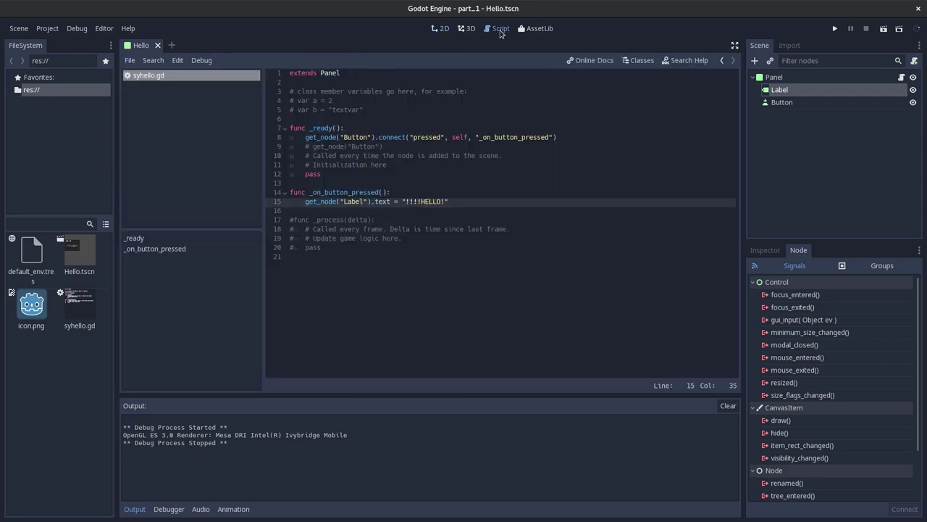
pyautogui.click(356, 137)
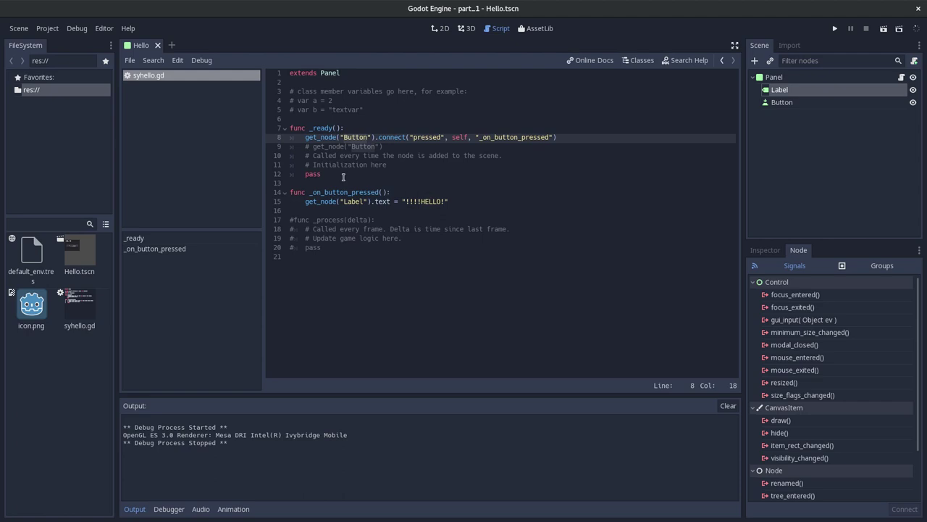
pyautogui.doubleClick(348, 201)
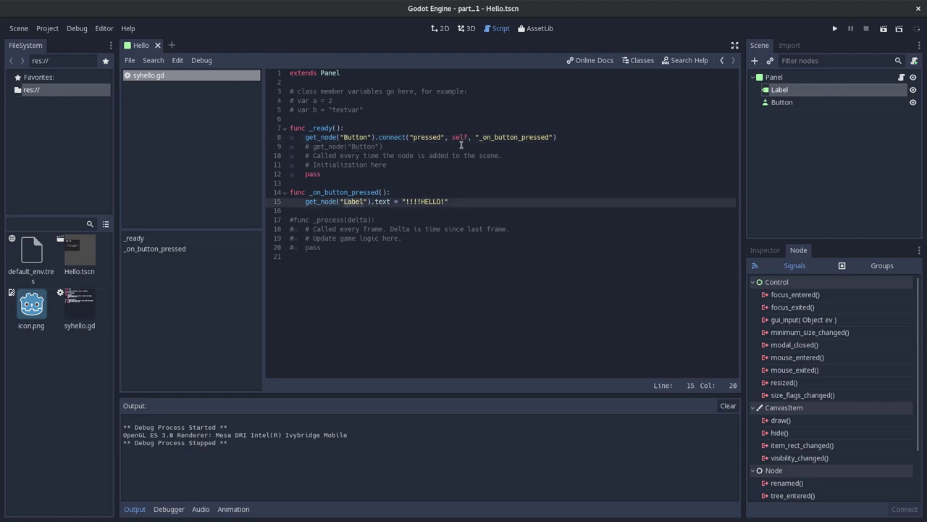
pyautogui.click(335, 179)
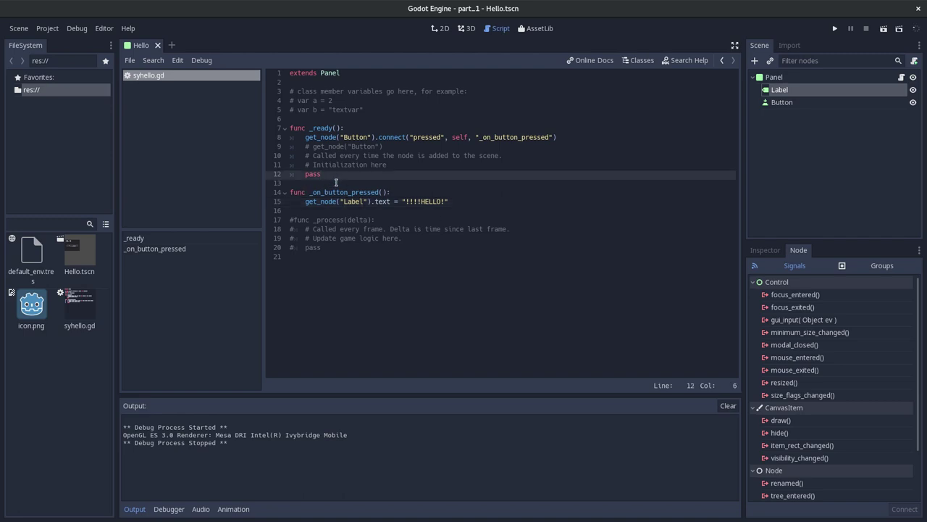
pyautogui.click(358, 132)
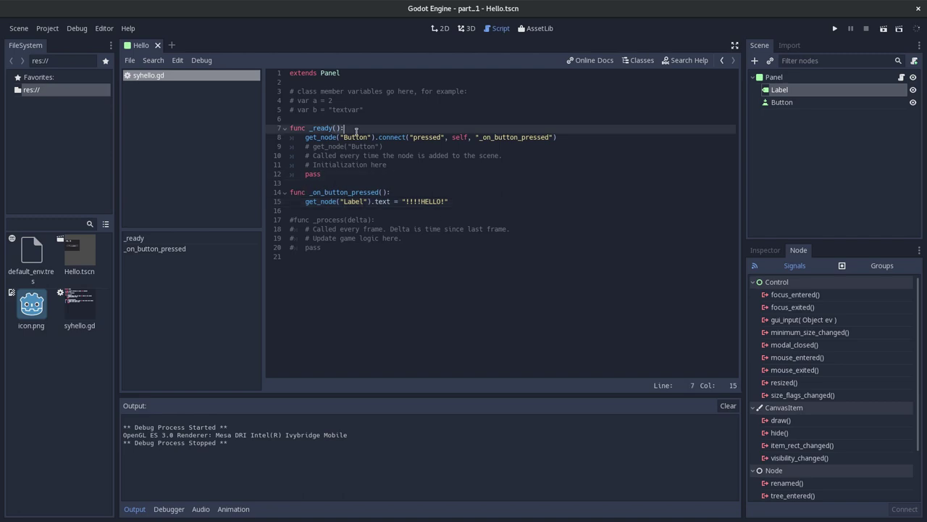
pyautogui.doubleClick(345, 201)
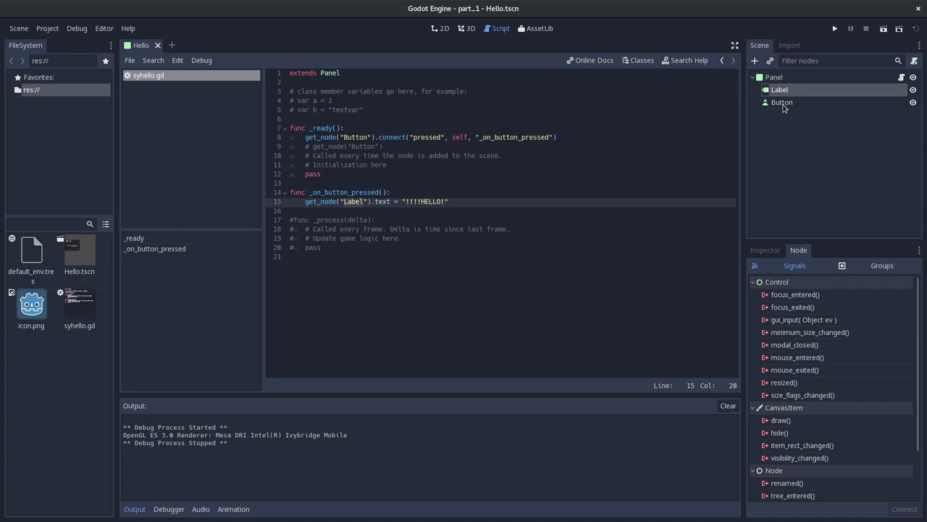
pyautogui.click(786, 106)
pyautogui.moveTo(776, 105)
pyautogui.mouseDown()
pyautogui.moveTo(784, 94)
pyautogui.moveTo(777, 99)
pyautogui.mouseUp()
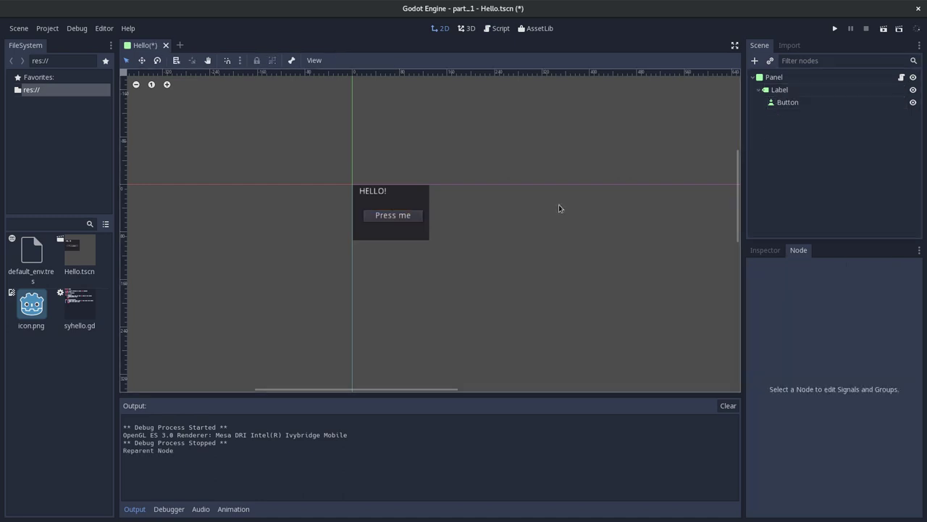
# Run the scene with Button nested under Label, hit the line 8 connect error, and stop it.
pyautogui.press('F5')
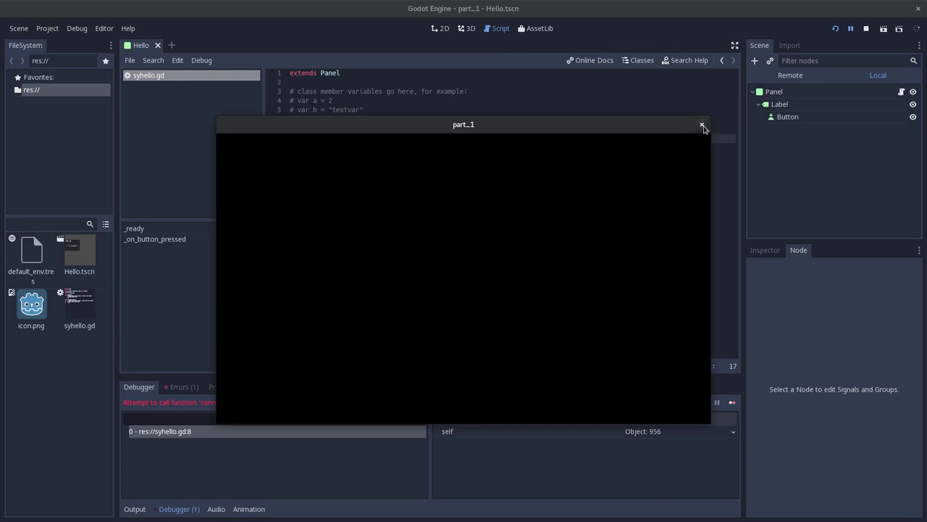
pyautogui.click(867, 28)
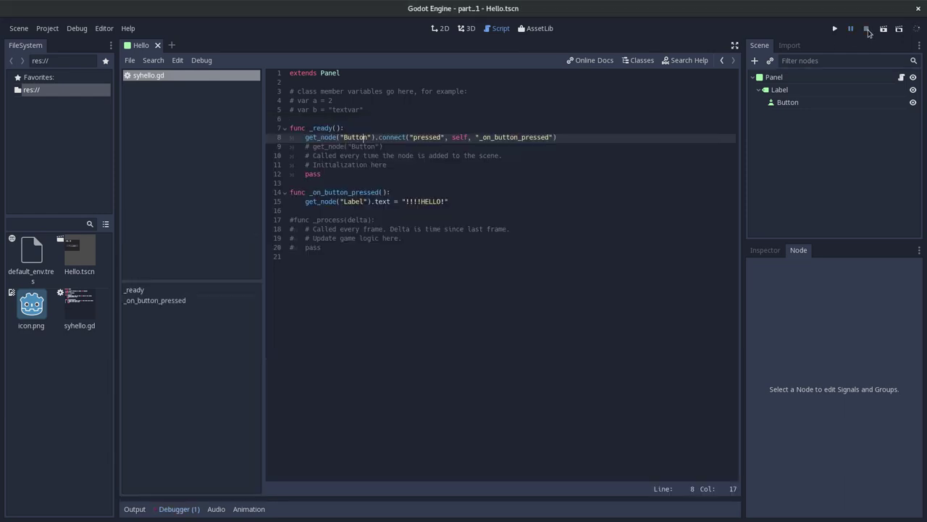
# Undo the script edits, reparent Button directly under Panel, and delete the stray get_node line 9.
pyautogui.click(817, 144)
pyautogui.hotkey('ctrl', 'z')
pyautogui.hotkey('ctrl', 'z')
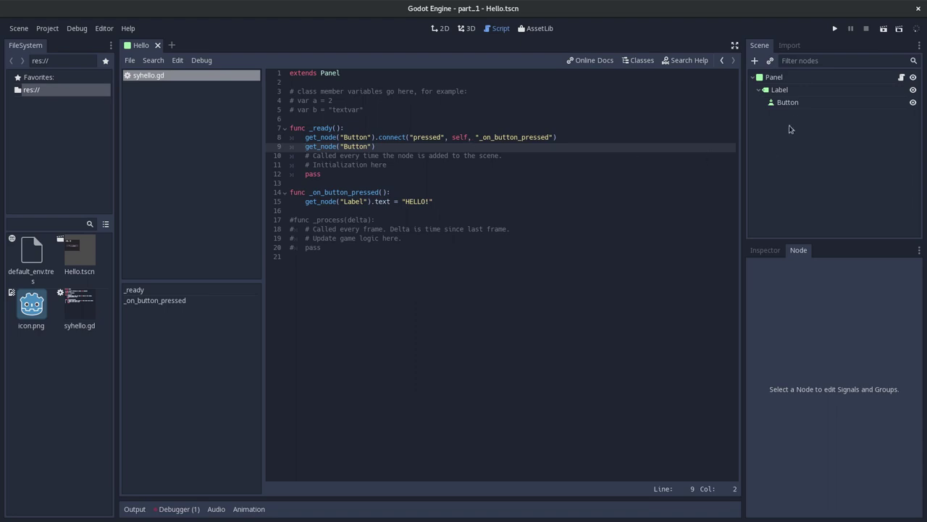
pyautogui.moveTo(800, 103); pyautogui.dragTo(781, 78)
pyautogui.moveTo(384, 147); pyautogui.dragTo(213, 131)
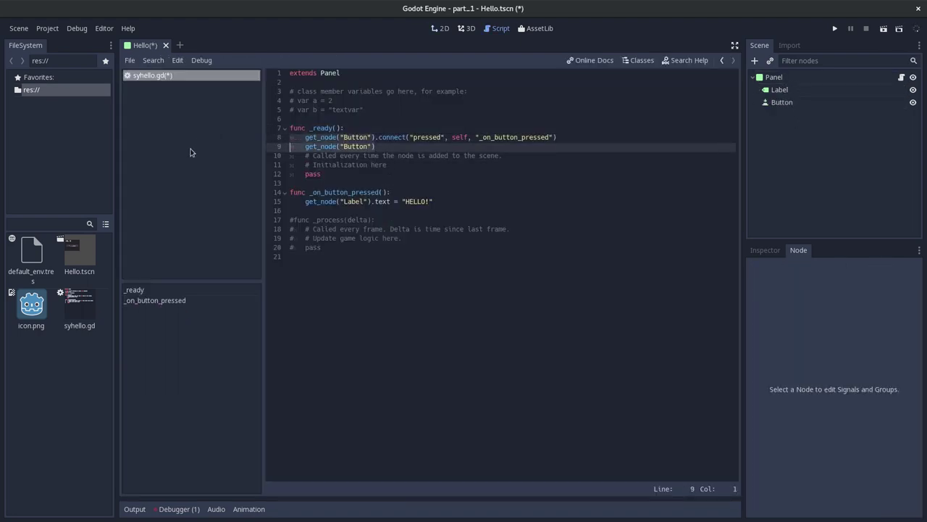
pyautogui.press('Delete')
pyautogui.press('Delete')
# Run the scene, press Press me twice to test it, then close the game window.
pyautogui.press('F5')
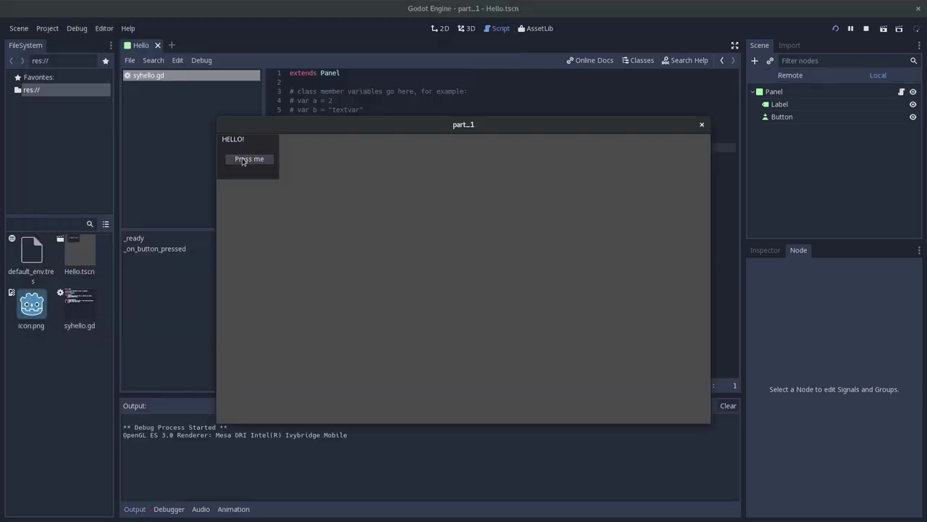
pyautogui.click(242, 159)
pyautogui.moveTo(536, 127); pyautogui.dragTo(577, 141)
pyautogui.click(294, 175)
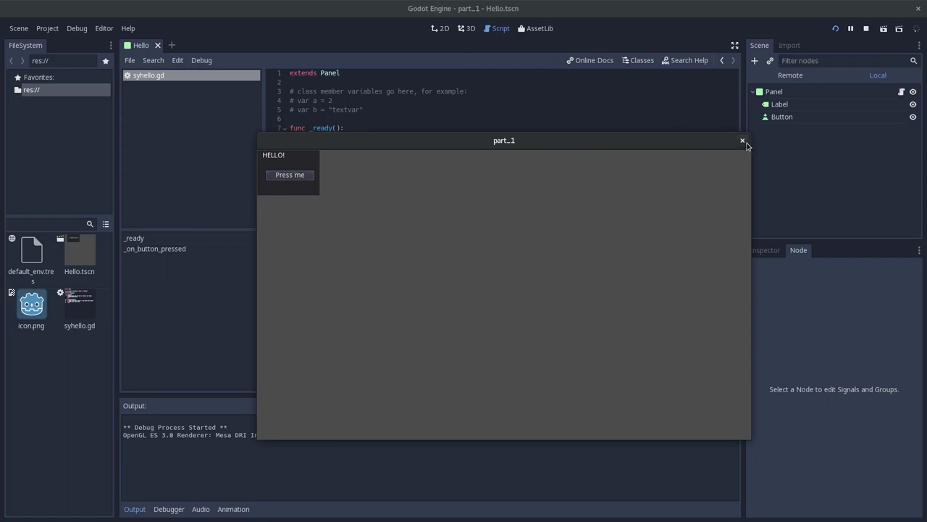
pyautogui.click(743, 140)
pyautogui.click(486, 175)
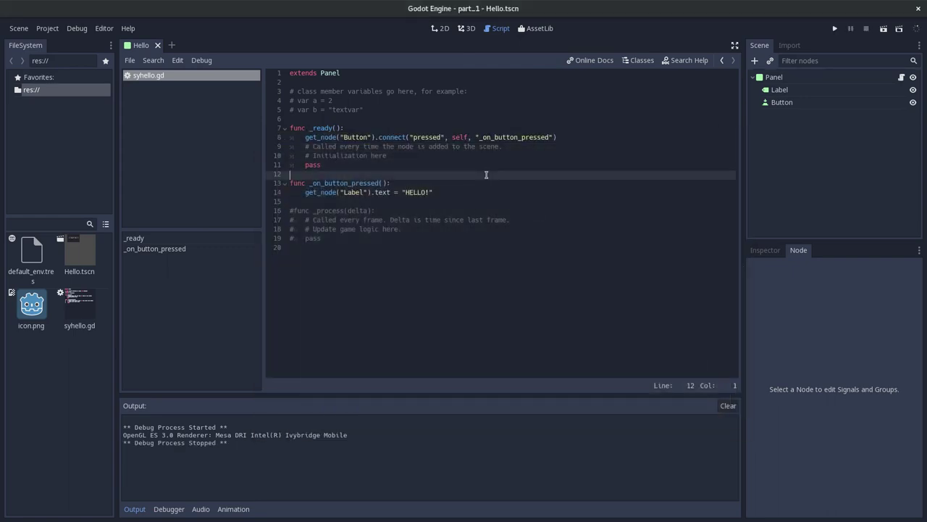
pyautogui.click(406, 192)
# Insert !!!! before HELLO! on line 14 so the label reads !!!!HELLO!, then select Panel.
pyautogui.write('!!!!')
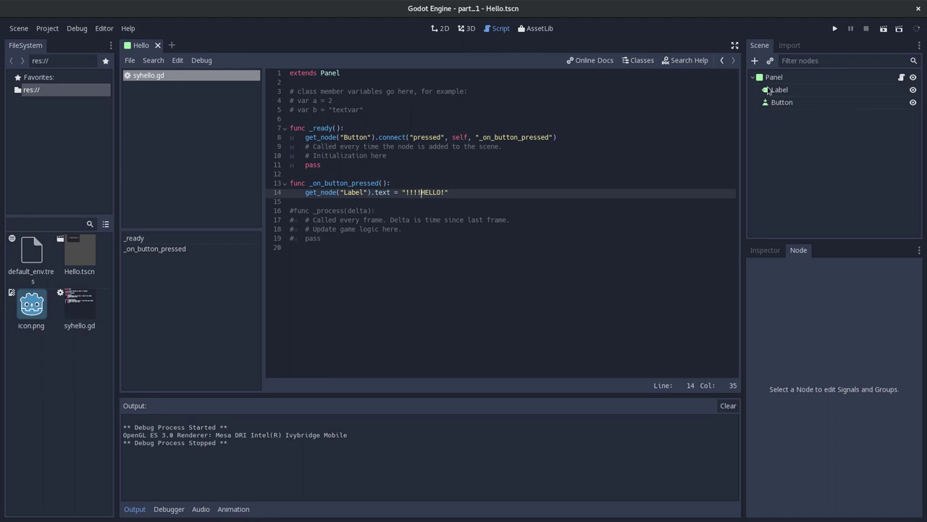
pyautogui.click(350, 174)
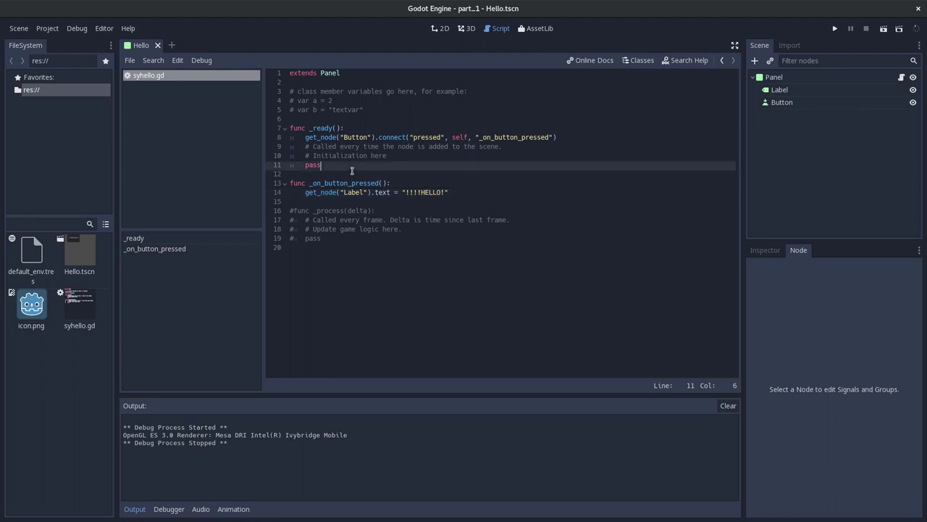
pyautogui.hotkey('alt', 'Tab')
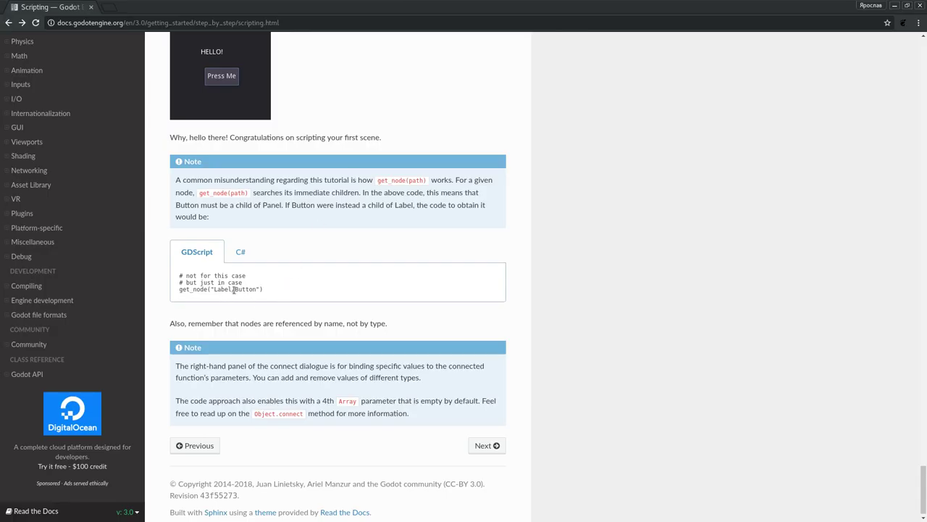
pyautogui.hotkey('alt', 'Tab')
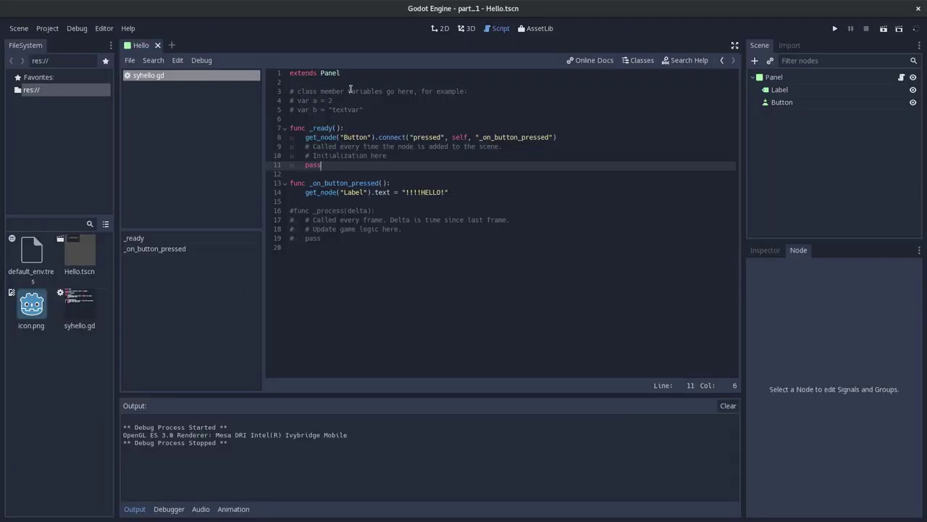
pyautogui.click(788, 77)
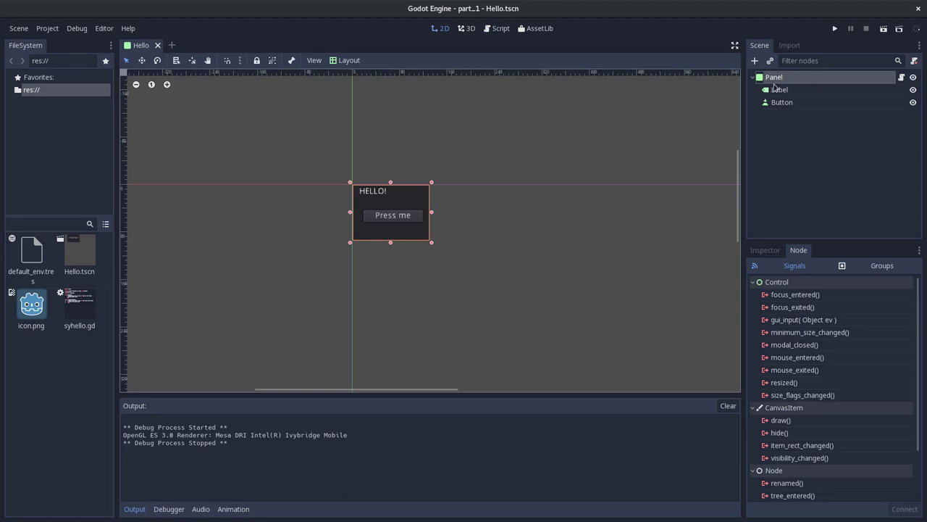
# Change line 14's get_node path to Label/Button and save the script.
pyautogui.click(783, 103)
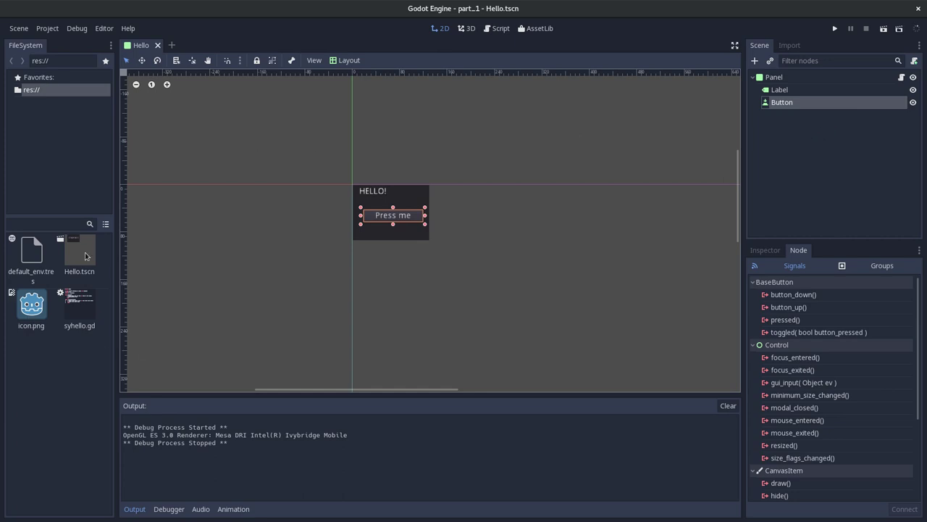
pyautogui.click(498, 29)
pyautogui.click(362, 220)
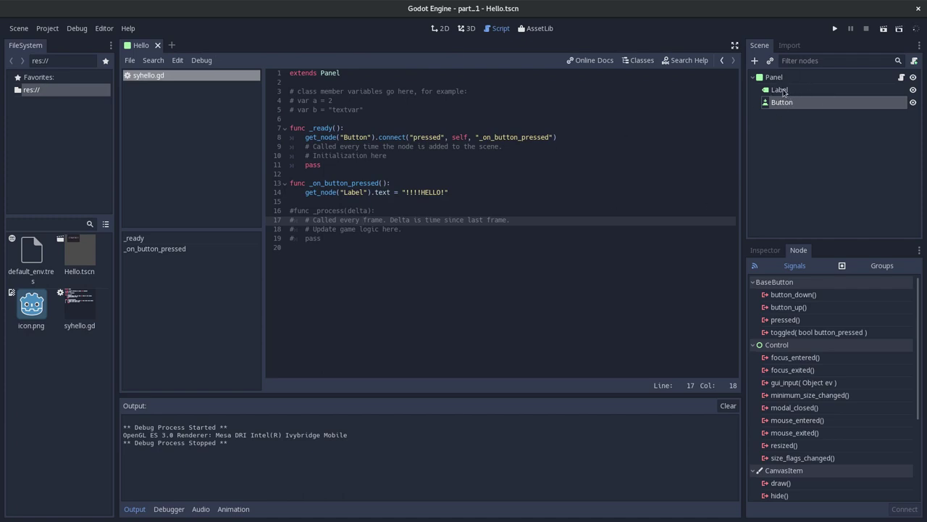
pyautogui.click(342, 192)
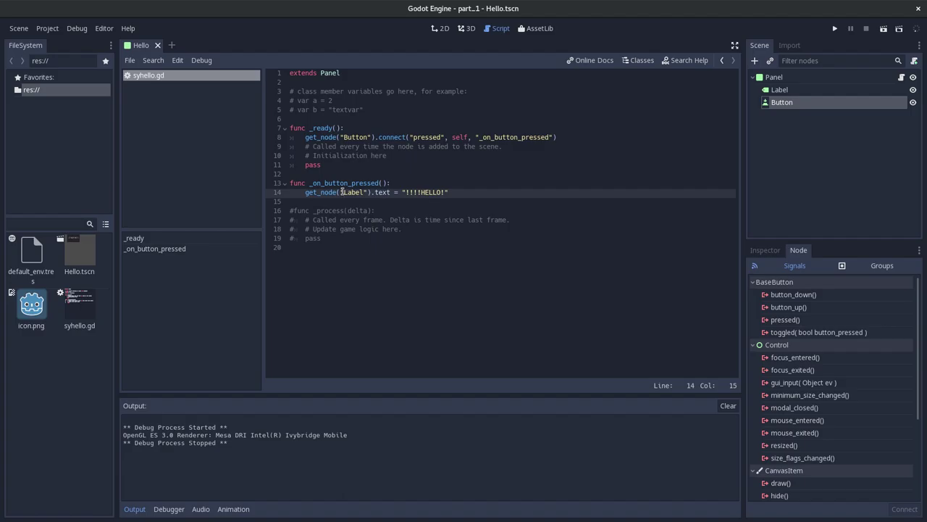
pyautogui.hotkey('alt', 'Tab')
pyautogui.hotkey('alt', 'Tab')
pyautogui.write('/Button')
pyautogui.hotkey('ctrl', 's')
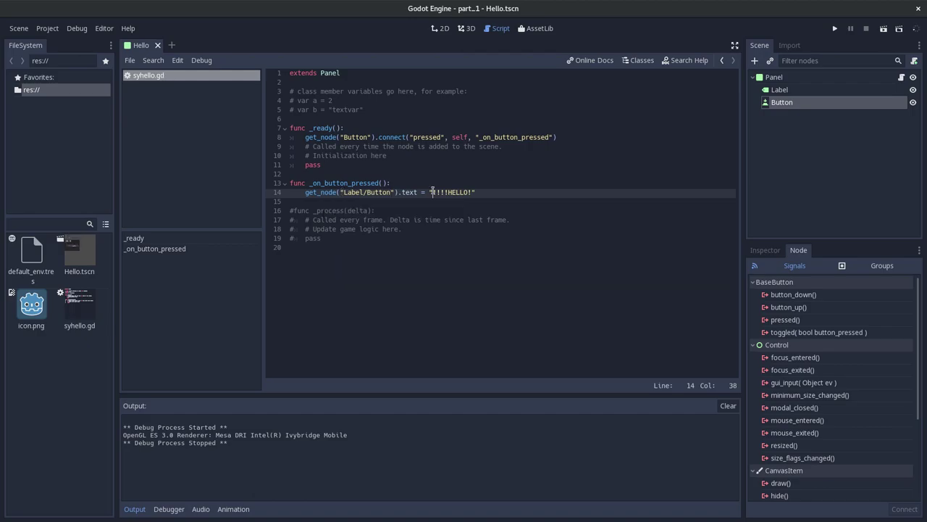
# Replace Button on line 8 with the Label/Button path too, and save.
pyautogui.hotkey('alt', 'Tab')
pyautogui.hotkey('alt', 'Tab')
pyautogui.moveTo(342, 192); pyautogui.dragTo(390, 192)
pyautogui.hotkey('ctrl', 'c')
pyautogui.click(389, 192)
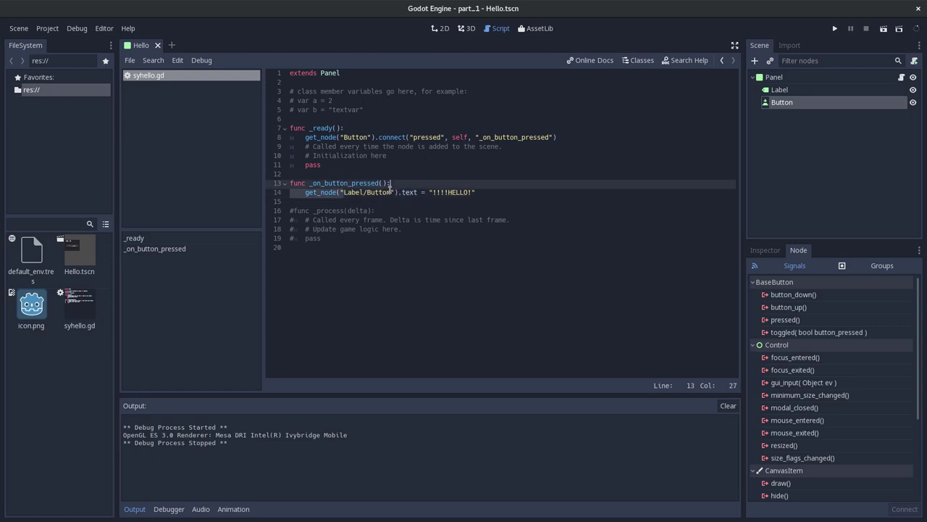
pyautogui.doubleClick(356, 137)
pyautogui.hotkey('ctrl', 'v')
pyautogui.hotkey('ctrl', 's')
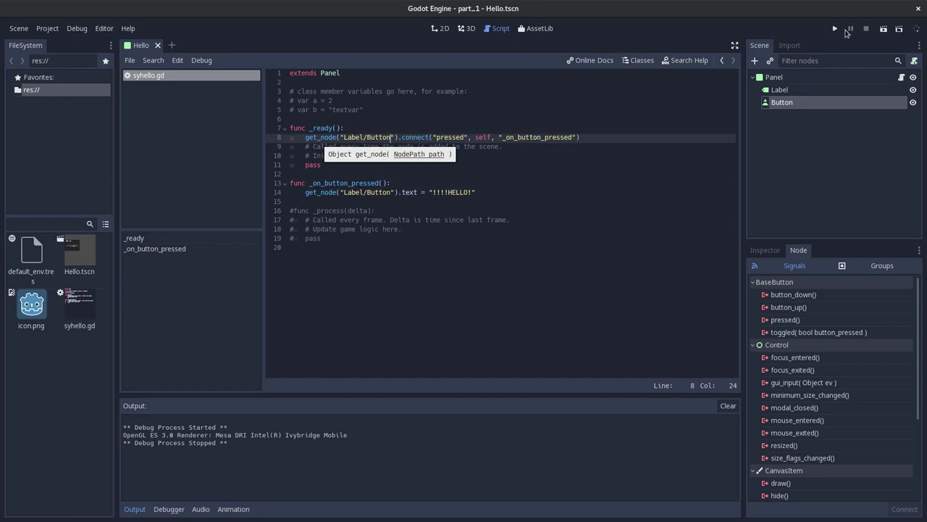
# Run the scene to test the Label/Button paths, then stop the game.
pyautogui.click(836, 30)
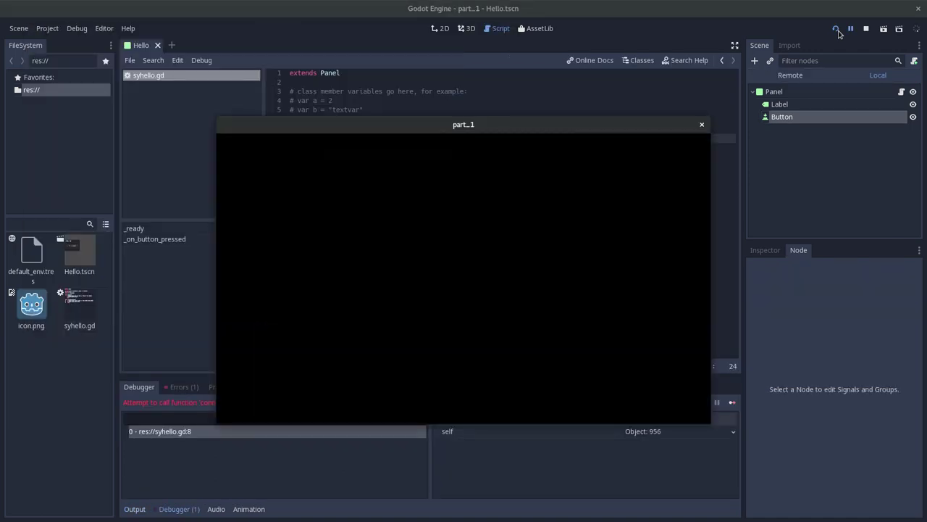
pyautogui.moveTo(458, 124); pyautogui.dragTo(391, 115)
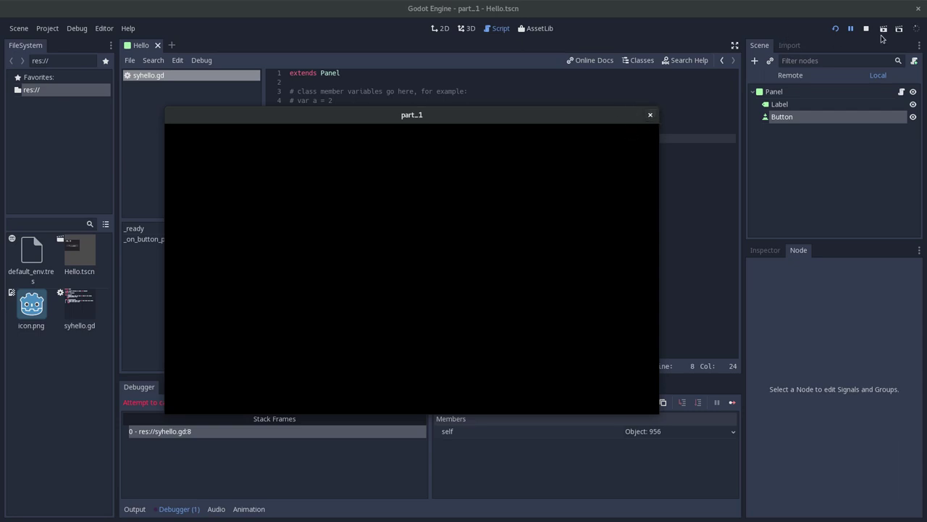
pyautogui.click(867, 29)
# Undo the path changes so get_node uses Button and Label again, and save.
pyautogui.click(441, 182)
pyautogui.click(449, 166)
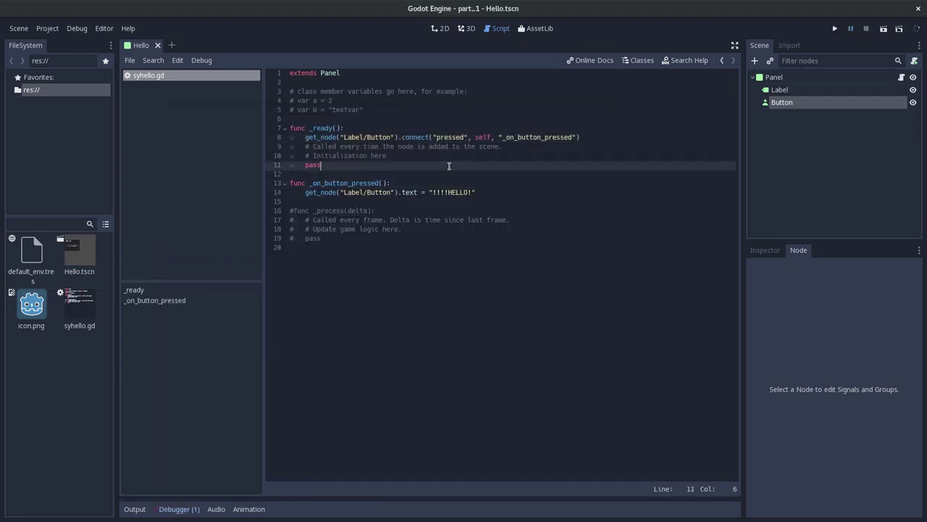
pyautogui.hotkey('ctrl', 'z')
pyautogui.hotkey('ctrl', 'z')
pyautogui.hotkey('ctrl', 's')
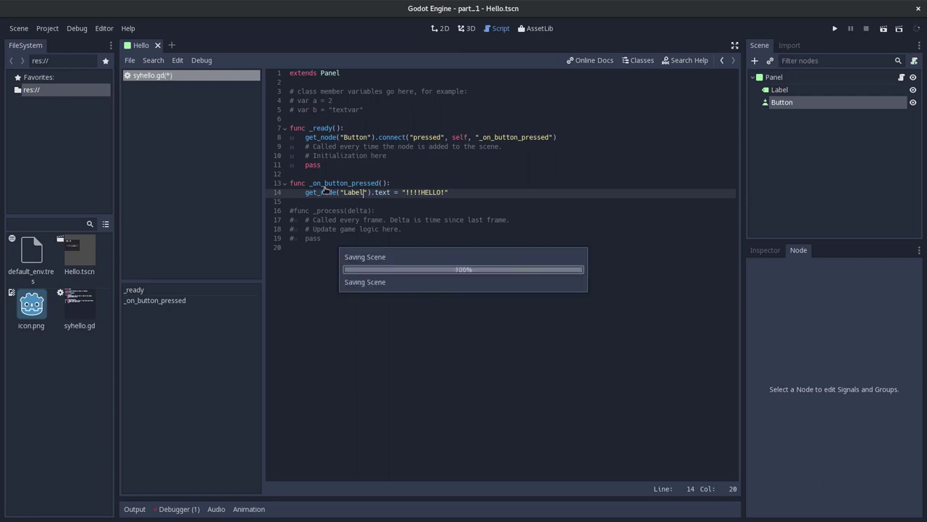
pyautogui.hotkey('alt', 'Tab')
pyautogui.scroll(-1, 415, 223)
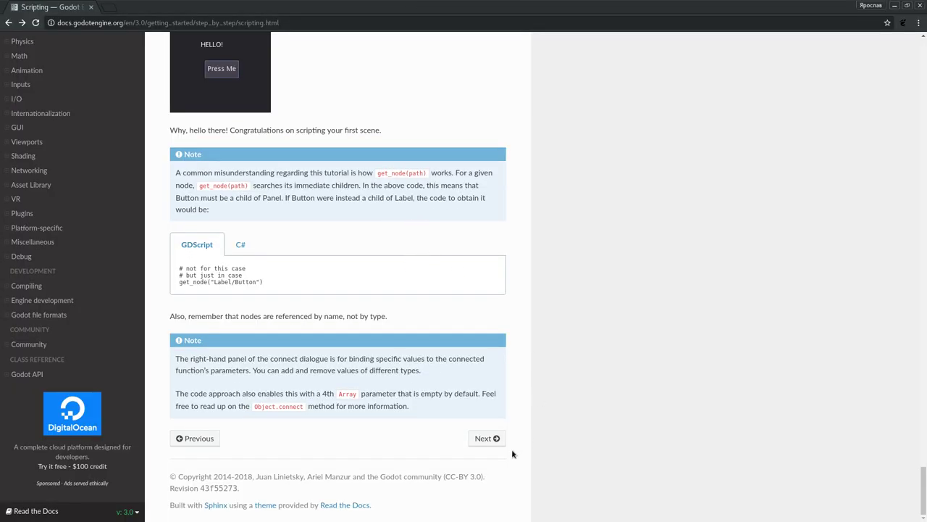
# Scroll the Scripting article to its bottom and click Next to open 'Scripting (continued)'.
pyautogui.scroll(3, 337, 267)
pyautogui.scroll(3, 155, 240)
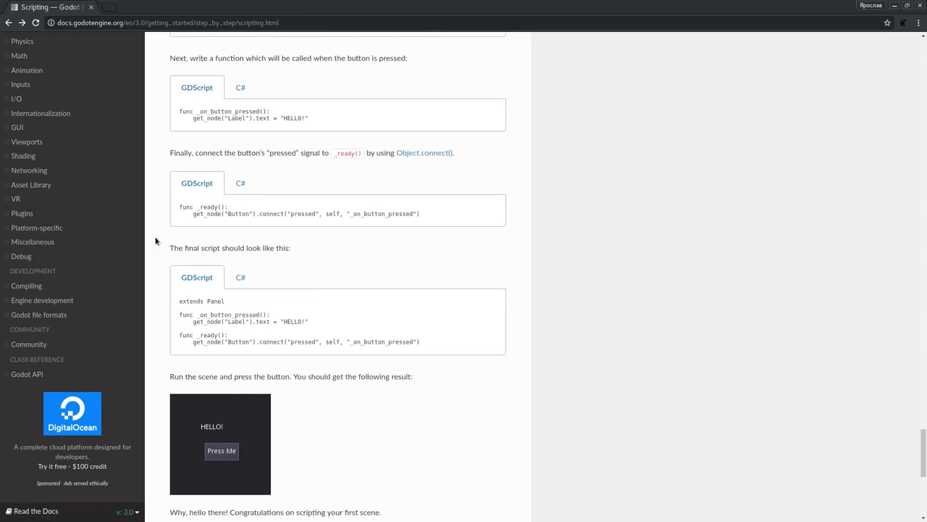
pyautogui.scroll(5, 155, 240)
pyautogui.scroll(6, 155, 242)
pyautogui.scroll(5, 155, 241)
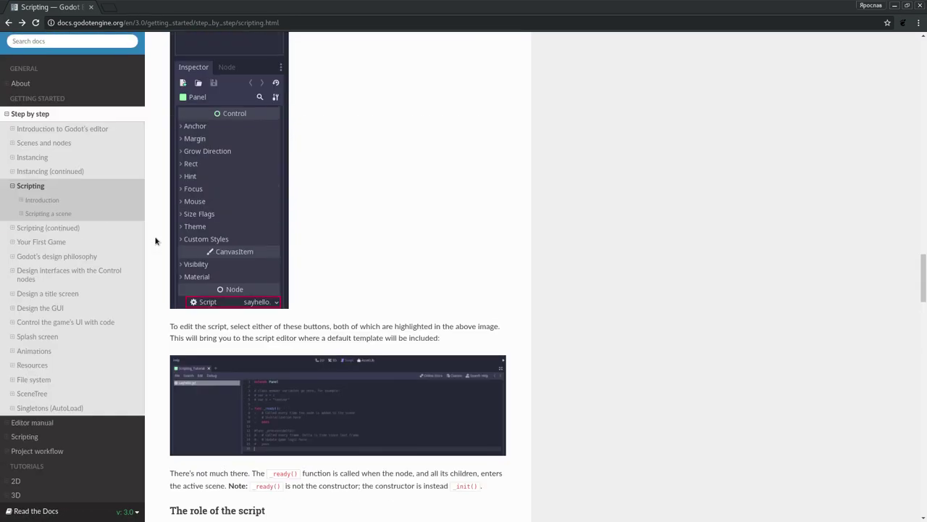
pyautogui.scroll(5, 155, 241)
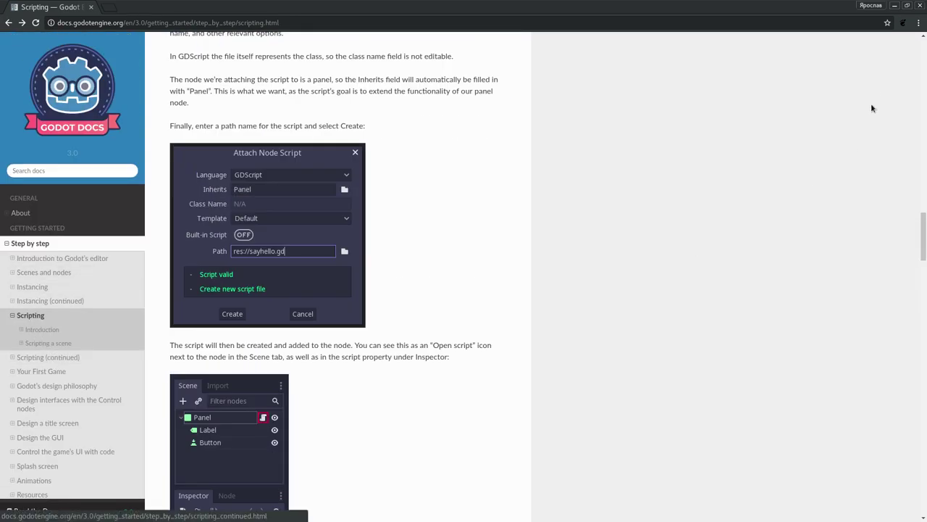
pyautogui.scroll(-1, 923, 252)
pyautogui.moveTo(923, 252); pyautogui.dragTo(923, 505)
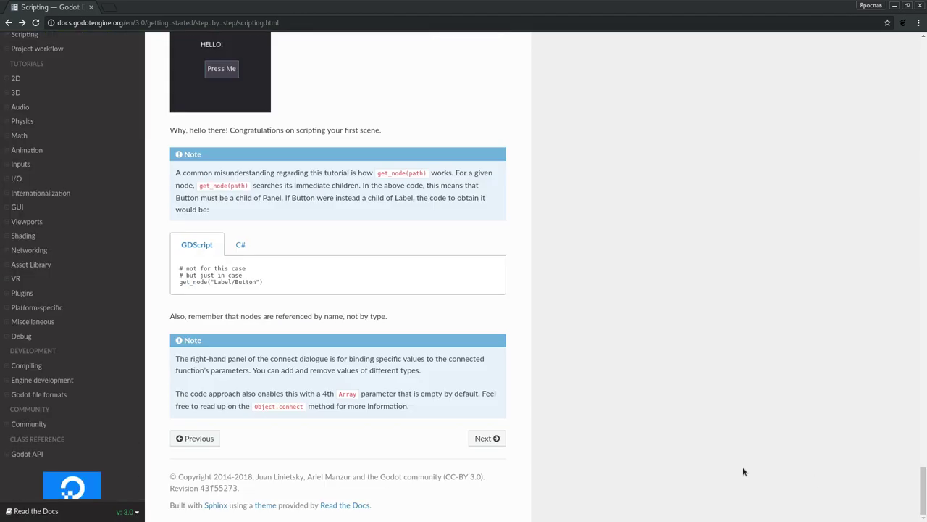
pyautogui.click(499, 440)
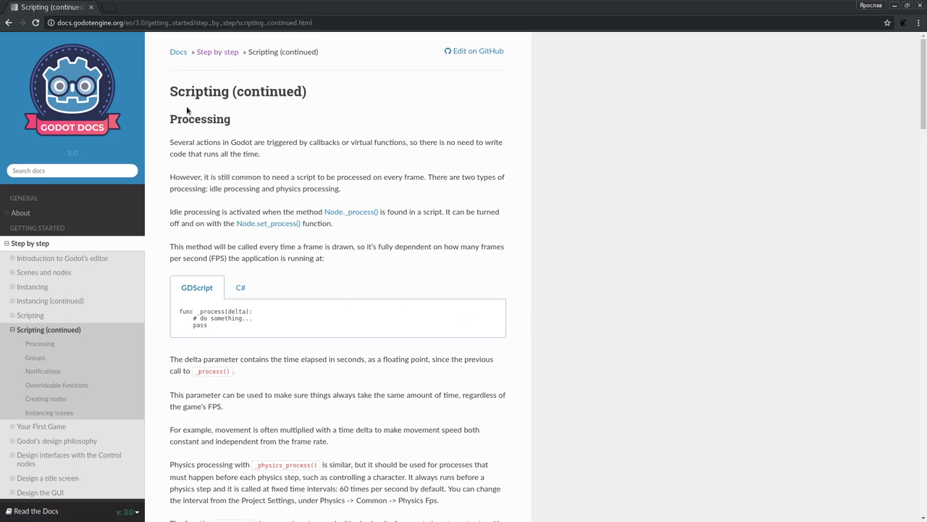
pyautogui.moveTo(166, 120)
pyautogui.mouseDown()
pyautogui.moveTo(297, 158)
pyautogui.moveTo(340, 189)
pyautogui.mouseUp()
pyautogui.click(301, 171)
pyautogui.keyDown('shift'); pyautogui.click(170, 119); pyautogui.keyUp('shift')
pyautogui.click(350, 229)
pyautogui.scroll(-2, 359, 227)
pyautogui.scroll(-2, 359, 227)
pyautogui.scroll(-3, 359, 227)
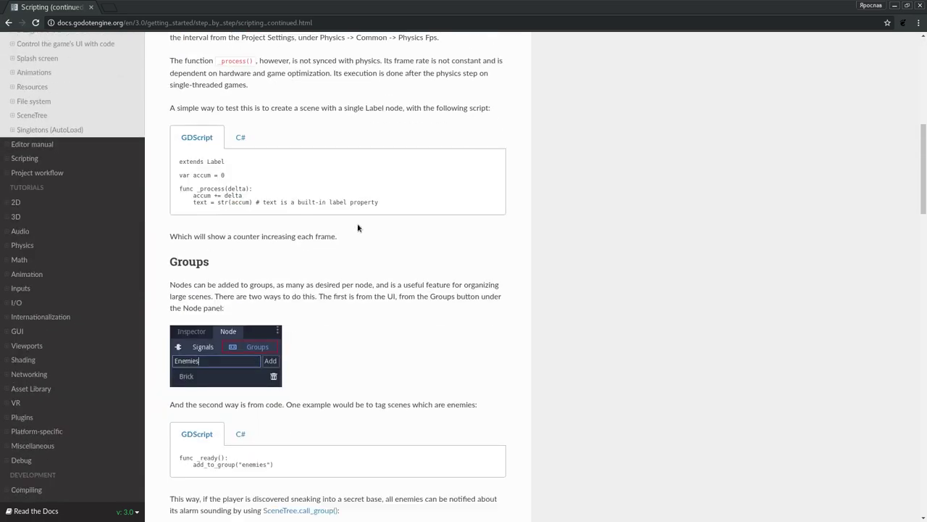
pyautogui.scroll(-2, 358, 227)
pyautogui.scroll(-4, 358, 228)
pyautogui.scroll(-12, 358, 227)
pyautogui.scroll(-2, 358, 227)
pyautogui.scroll(4, 358, 228)
pyautogui.scroll(12, 358, 227)
pyautogui.scroll(7, 358, 228)
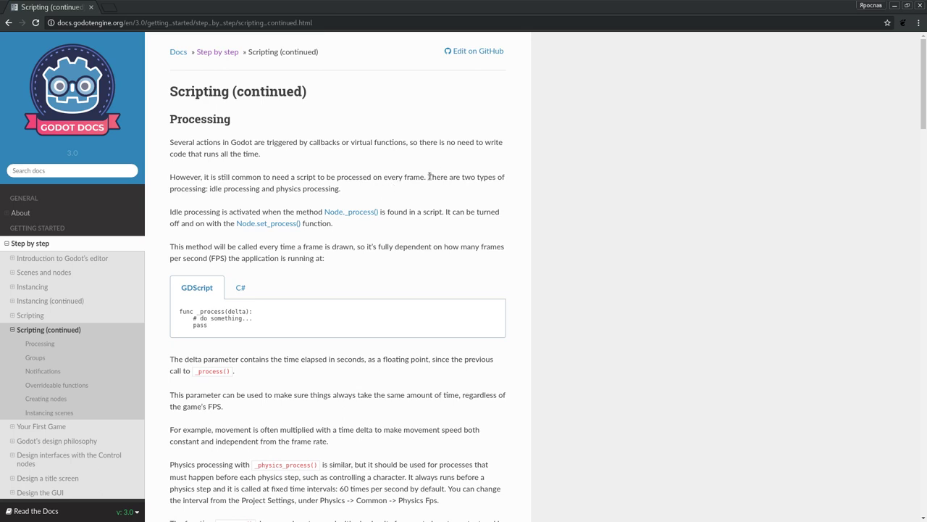
# Read the Processing section, highlighting the idle/physics processing sentences and the func _process(delta) line.
pyautogui.moveTo(428, 177)
pyautogui.mouseDown()
pyautogui.moveTo(192, 188)
pyautogui.moveTo(264, 189)
pyautogui.moveTo(269, 212)
pyautogui.moveTo(282, 188)
pyautogui.moveTo(349, 190)
pyautogui.mouseUp()
pyautogui.click(227, 192)
pyautogui.click(264, 189)
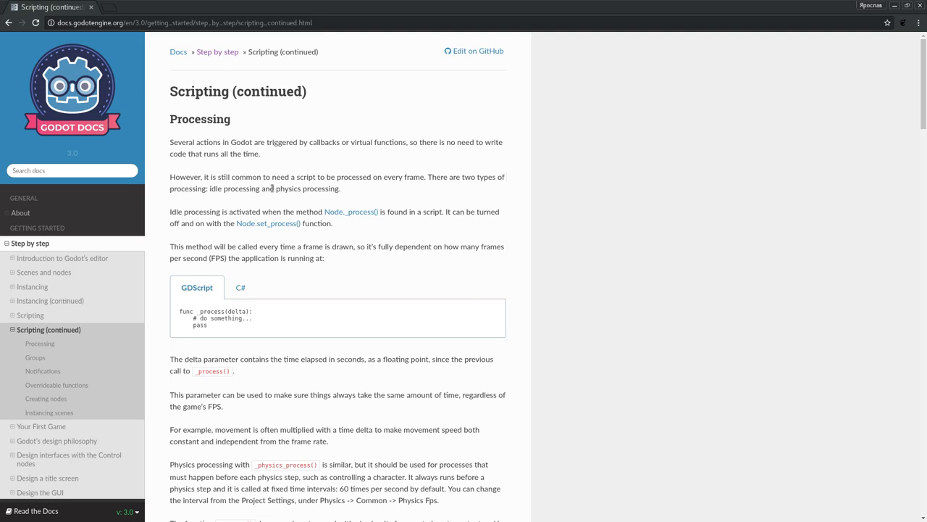
pyautogui.click(383, 191)
pyautogui.moveTo(171, 211); pyautogui.dragTo(304, 212)
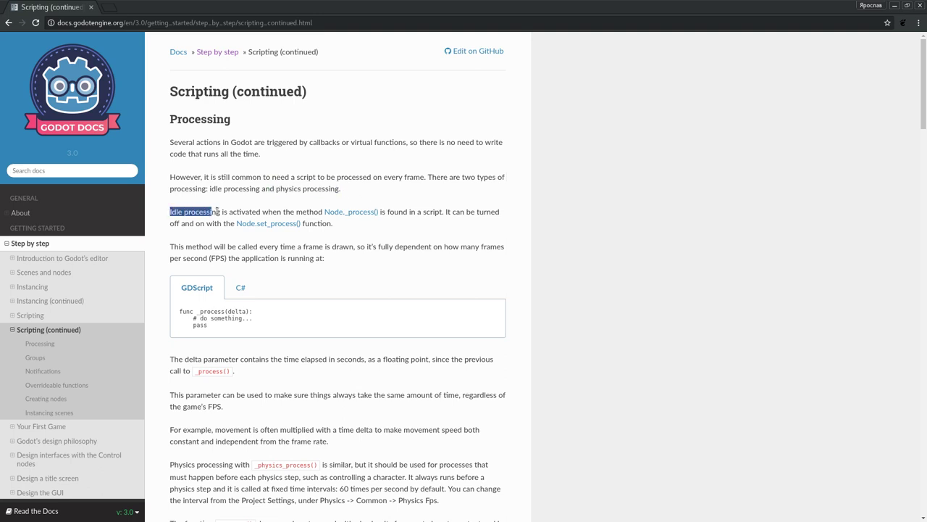
pyautogui.click(328, 223)
pyautogui.moveTo(180, 312); pyautogui.dragTo(262, 313)
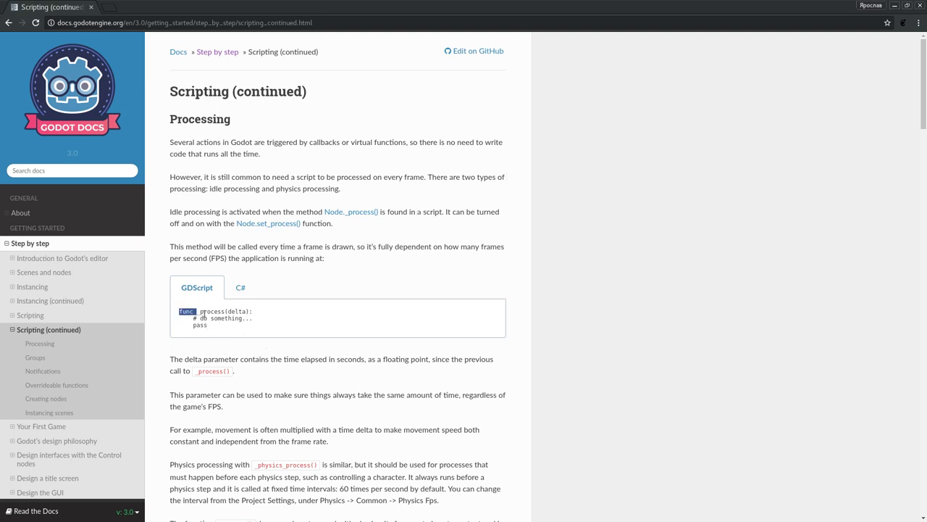
pyautogui.click(238, 319)
pyautogui.moveTo(446, 212); pyautogui.dragTo(468, 231)
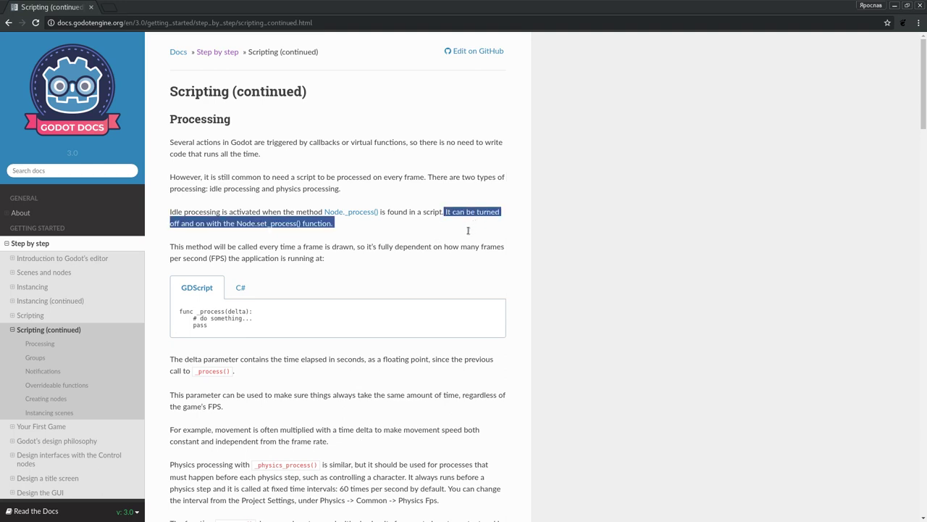
pyautogui.click(319, 237)
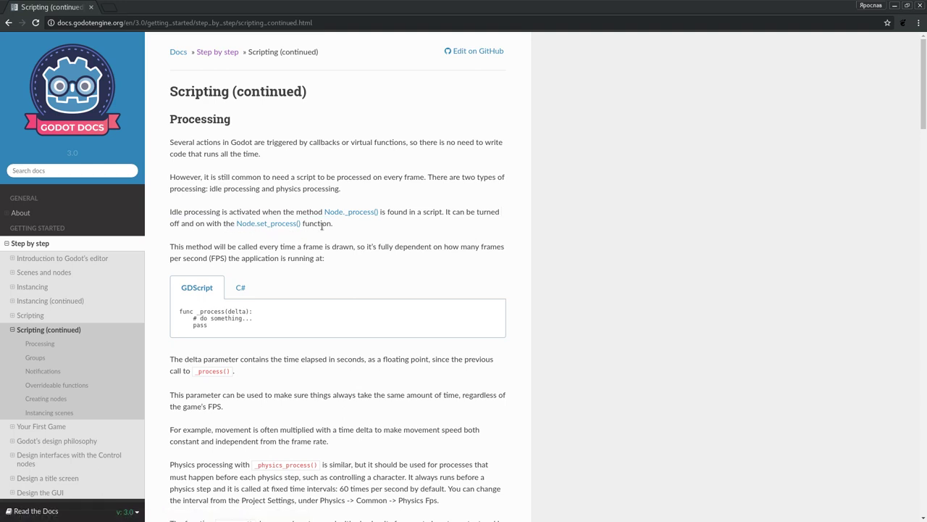
# Open the Node.set_process() reference in a new tab and switch to it.
pyautogui.rightClick(290, 225)
pyautogui.click(318, 235)
pyautogui.click(148, 8)
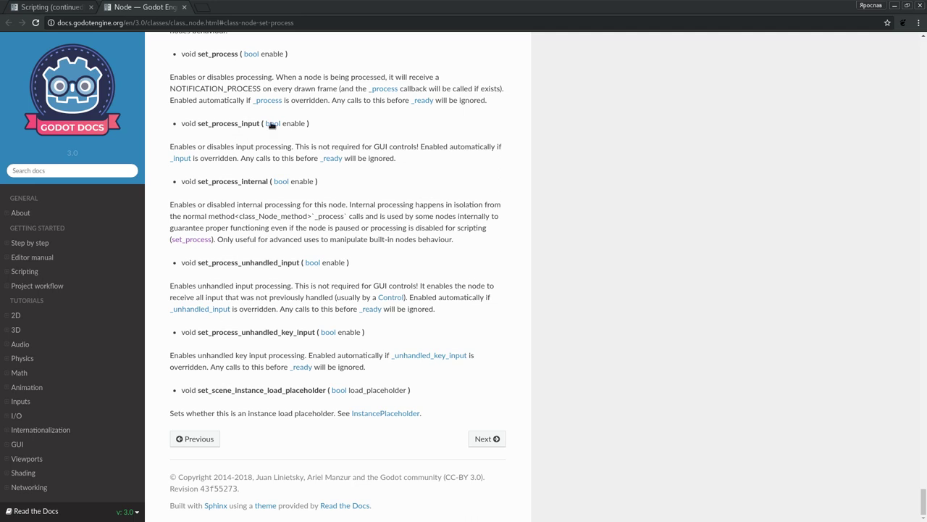
# Read the set_process entry, noting enable and NOTIFICATION_PROCESS, then return to Scripting (continued).
pyautogui.doubleClick(270, 52)
pyautogui.moveTo(176, 87); pyautogui.dragTo(311, 88)
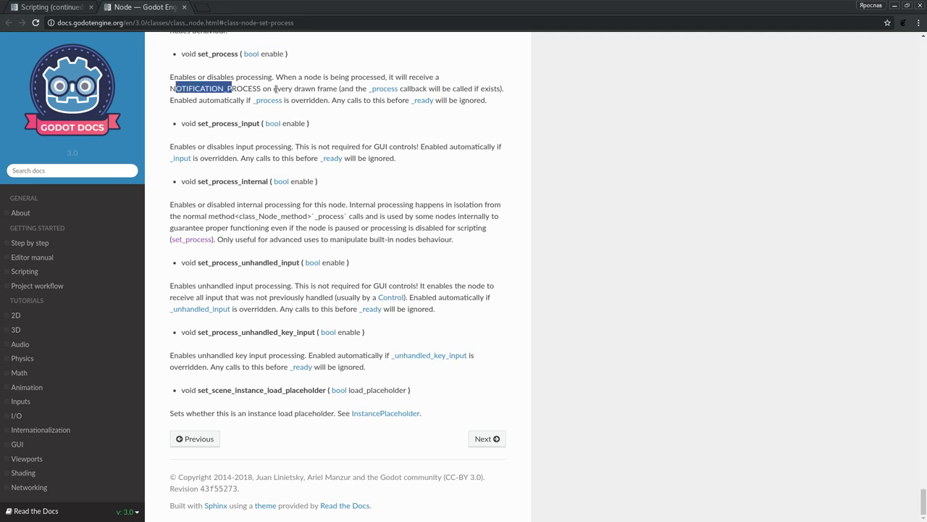
pyautogui.click(61, 7)
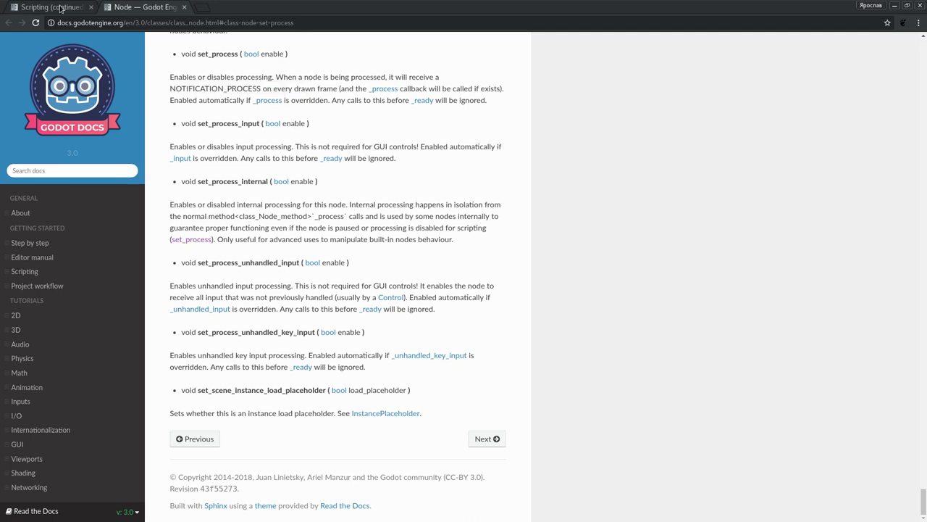
# Read the Processing explanation of delta as the elapsed seconds, scrolling back to the top.
pyautogui.scroll(-1, 314, 222)
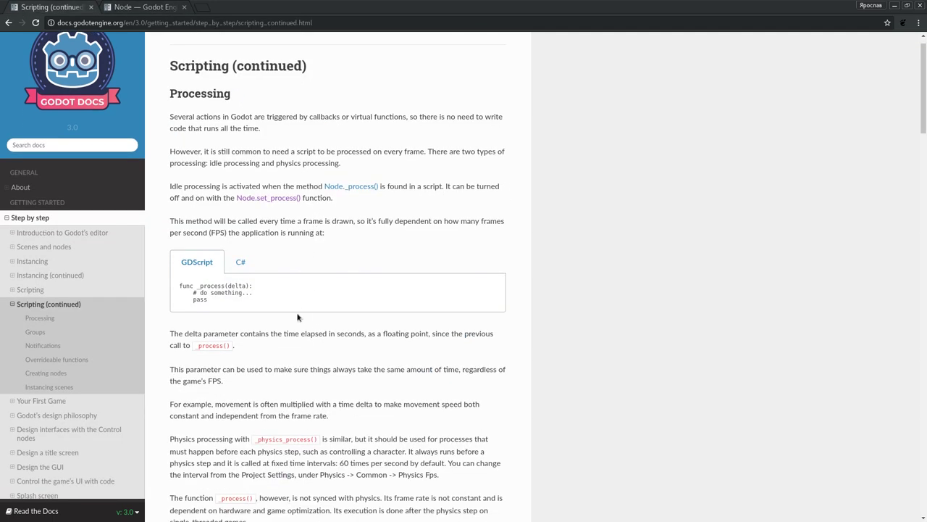
pyautogui.doubleClick(263, 333)
pyautogui.doubleClick(320, 333)
pyautogui.click(333, 339)
pyautogui.doubleClick(357, 333)
pyautogui.moveTo(366, 333); pyautogui.dragTo(503, 334)
pyautogui.click(435, 341)
pyautogui.scroll(-3, 290, 293)
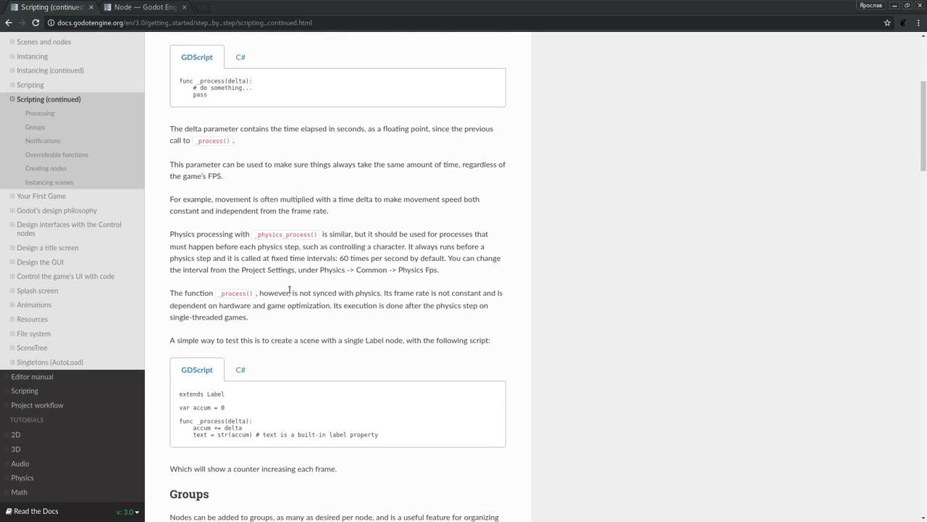
pyautogui.scroll(3, 289, 292)
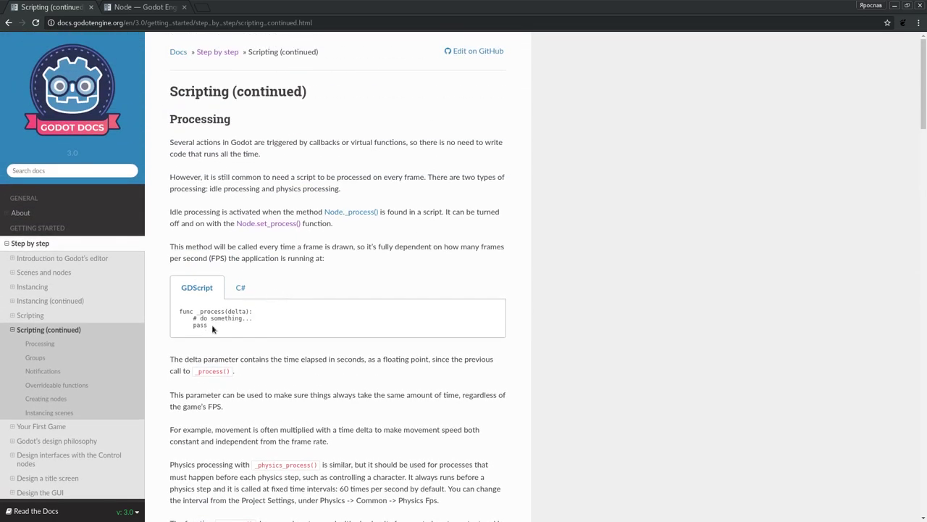
pyautogui.hotkey('alt', 'Tab')
# Set a breakpoint on line 8, run the Hello scene, restart it, then stop the game.
pyautogui.click(271, 156)
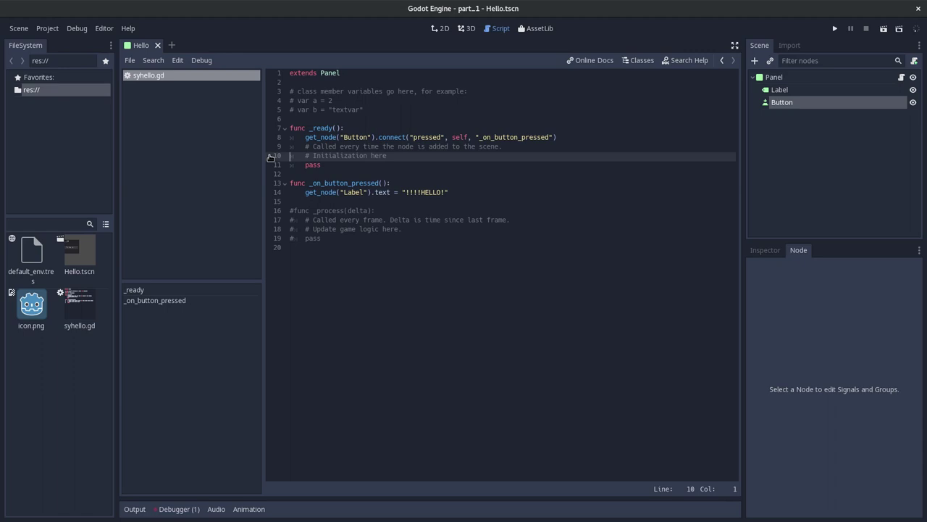
pyautogui.click(272, 137)
pyautogui.click(835, 29)
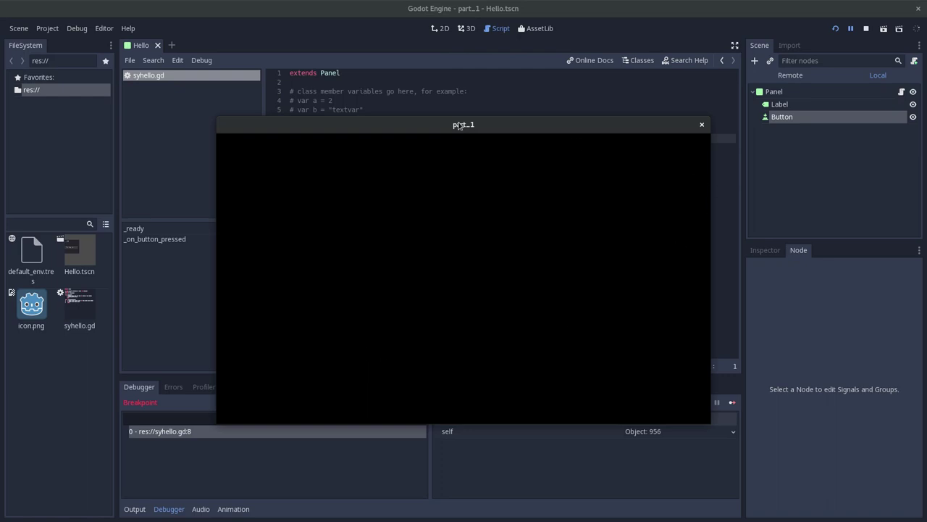
pyautogui.click(383, 92)
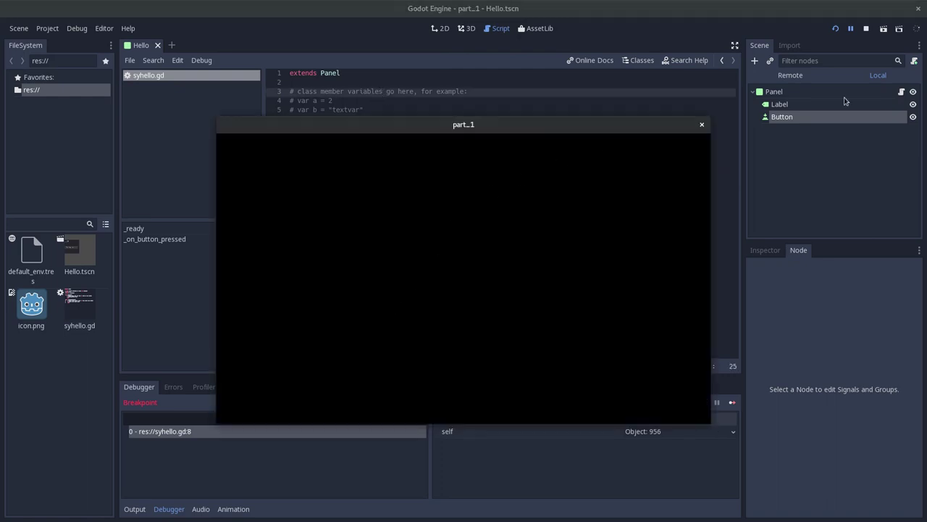
pyautogui.click(845, 58)
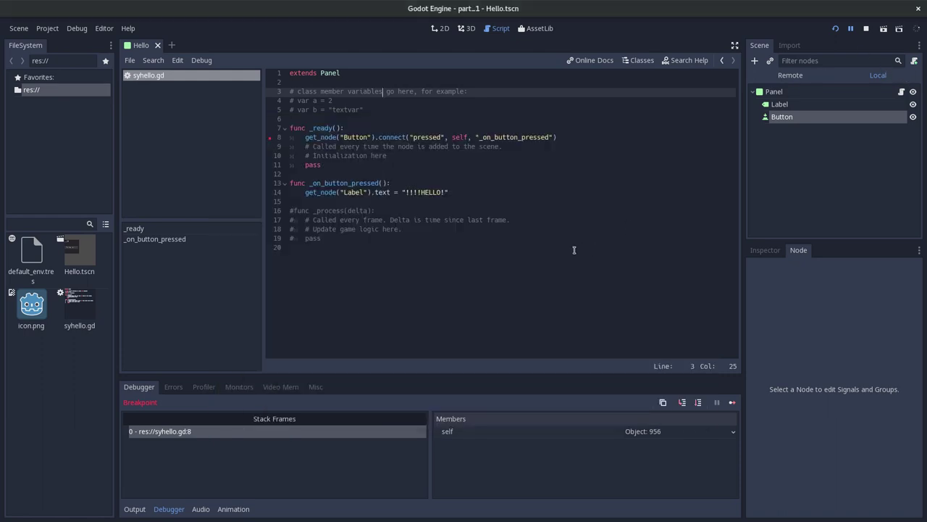
pyautogui.click(836, 29)
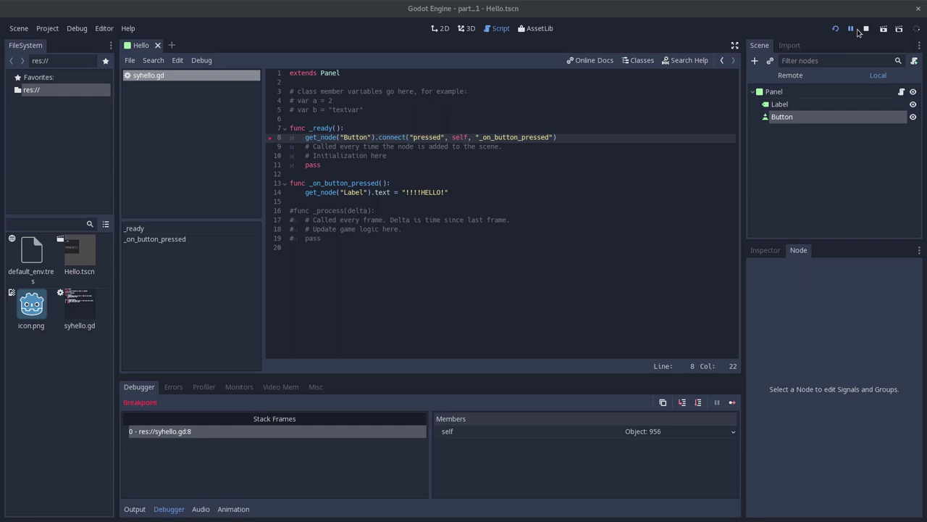
pyautogui.click(549, 177)
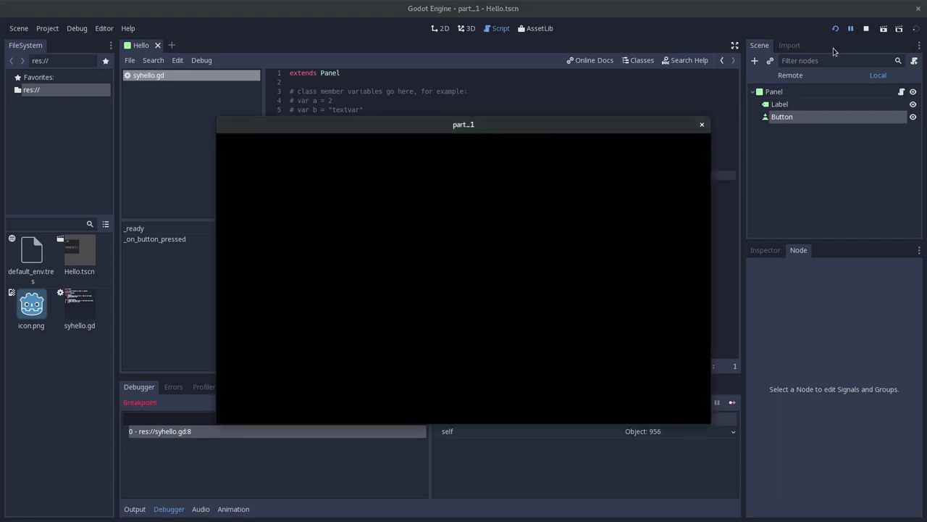
pyautogui.click(866, 30)
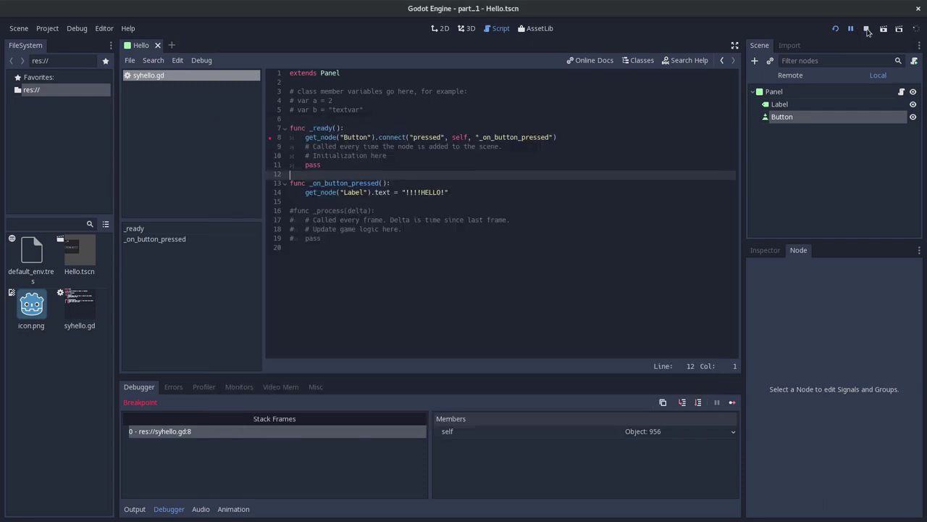
# Remove the line 8 breakpoint, rerun, and press the button to show !!!!HELLO! before closing the game.
pyautogui.click(271, 139)
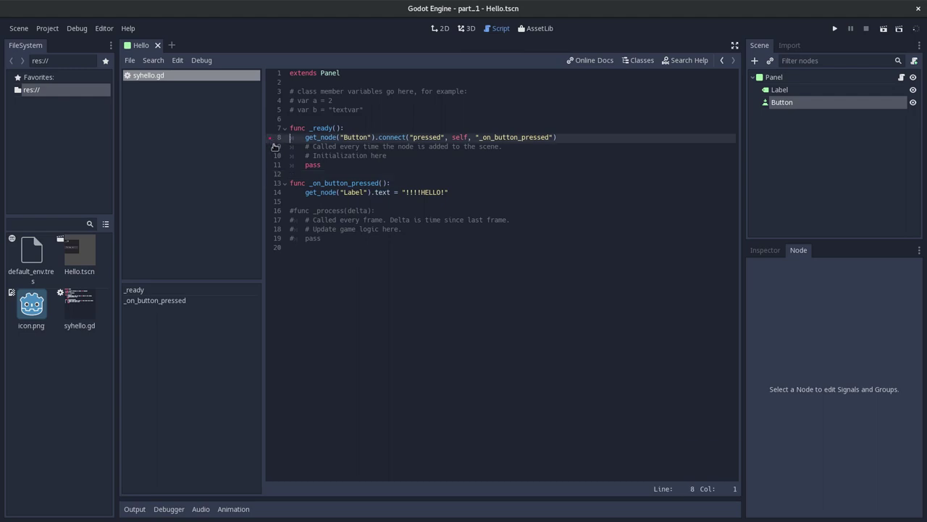
pyautogui.click(272, 139)
pyautogui.click(834, 29)
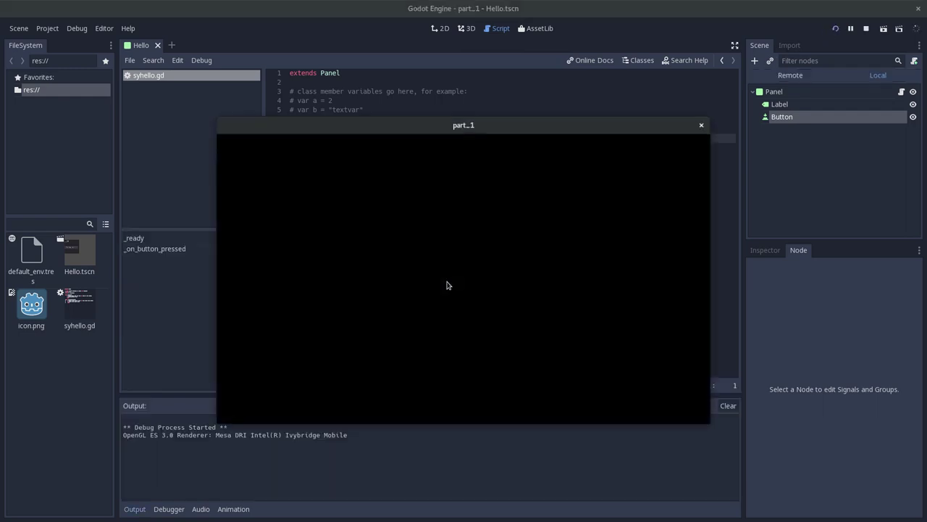
pyautogui.click(261, 161)
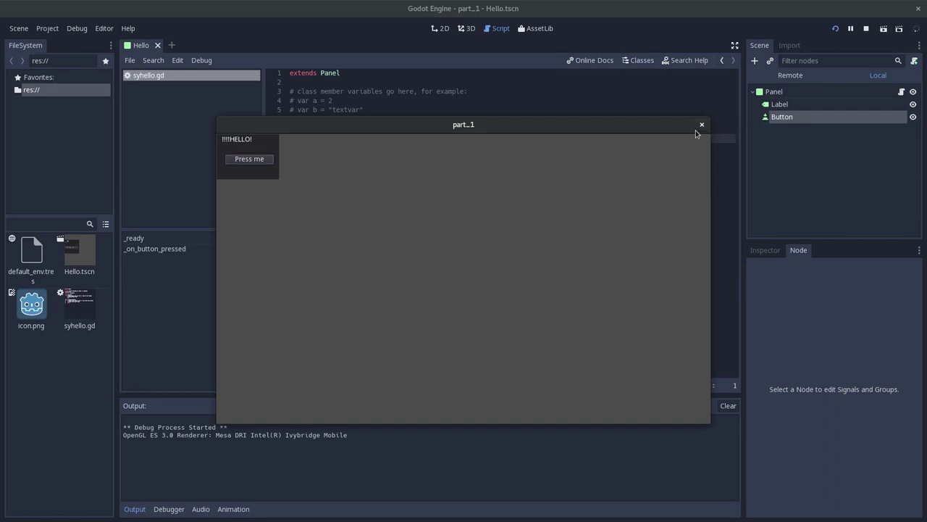
pyautogui.click(702, 124)
pyautogui.click(537, 163)
pyautogui.hotkey('alt', 'Tab')
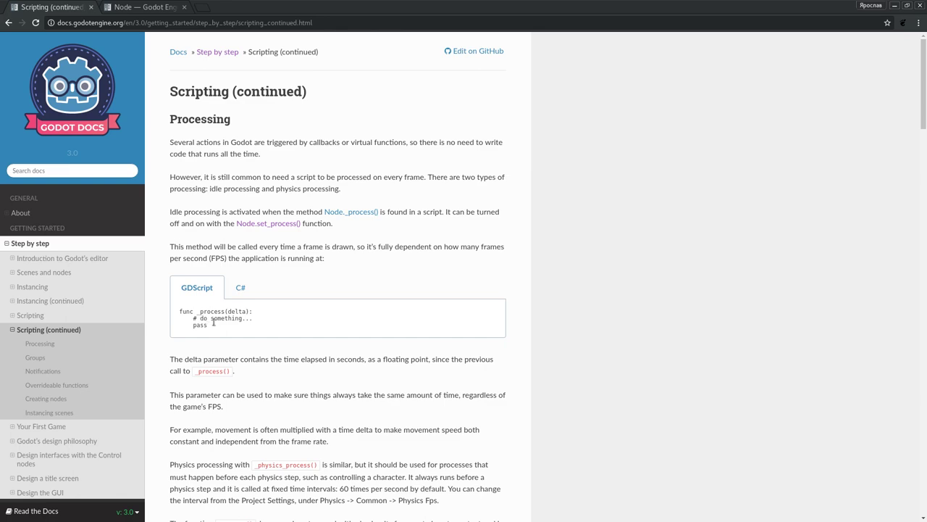
pyautogui.moveTo(213, 323); pyautogui.dragTo(158, 314)
pyautogui.moveTo(212, 323); pyautogui.dragTo(168, 314)
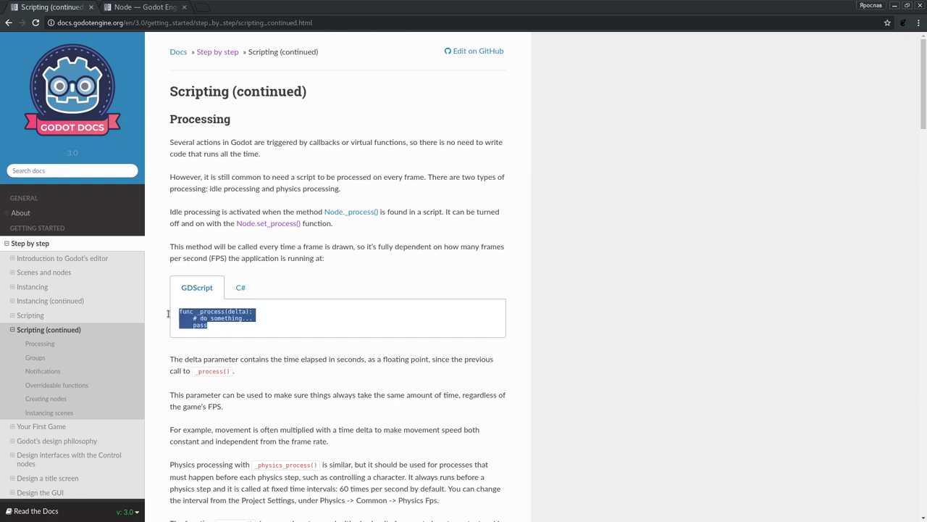
pyautogui.hotkey('alt', 'Tab')
pyautogui.click(324, 205)
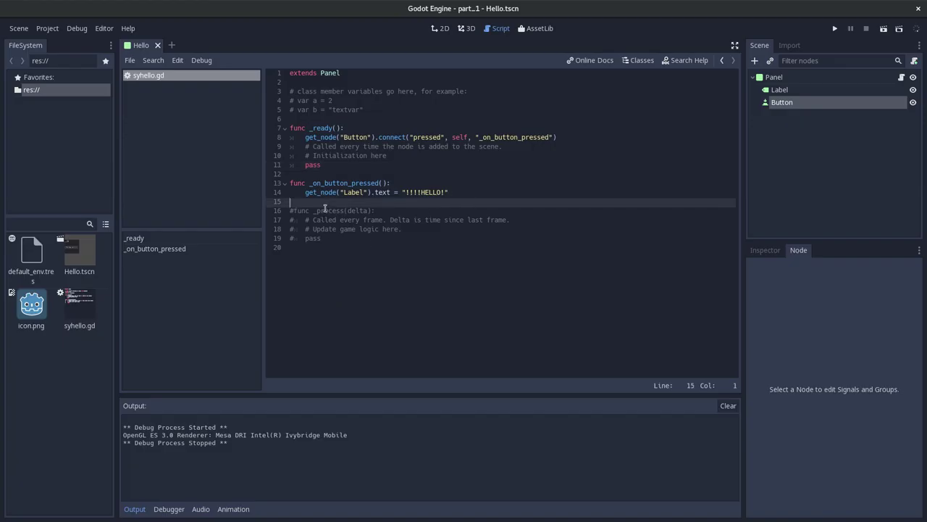
pyautogui.hotkey('alt', 'Tab')
pyautogui.click(240, 288)
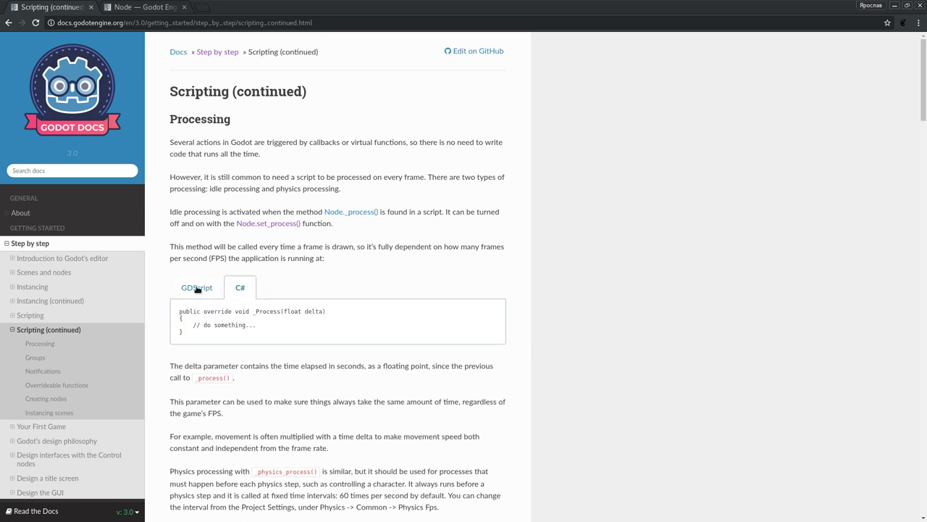
pyautogui.hotkey('alt', 'Tab')
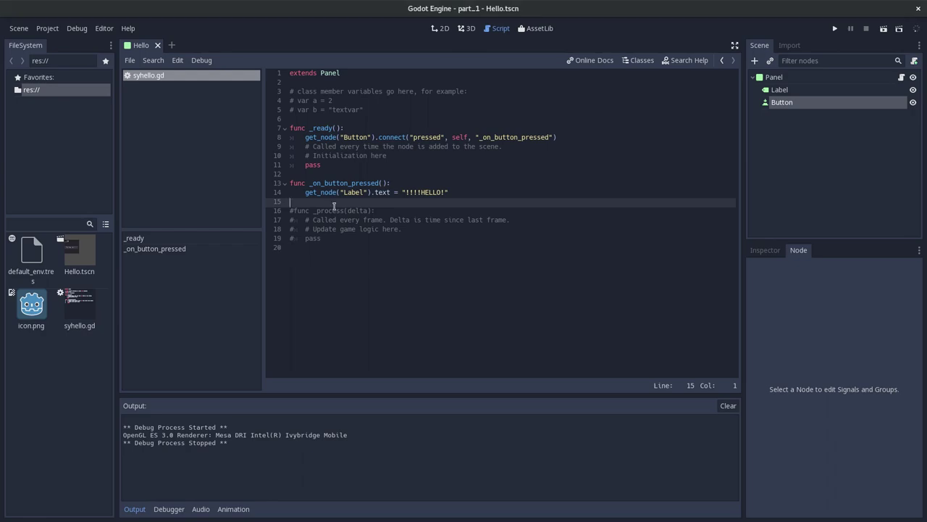
pyautogui.hotkey('alt', 'Tab')
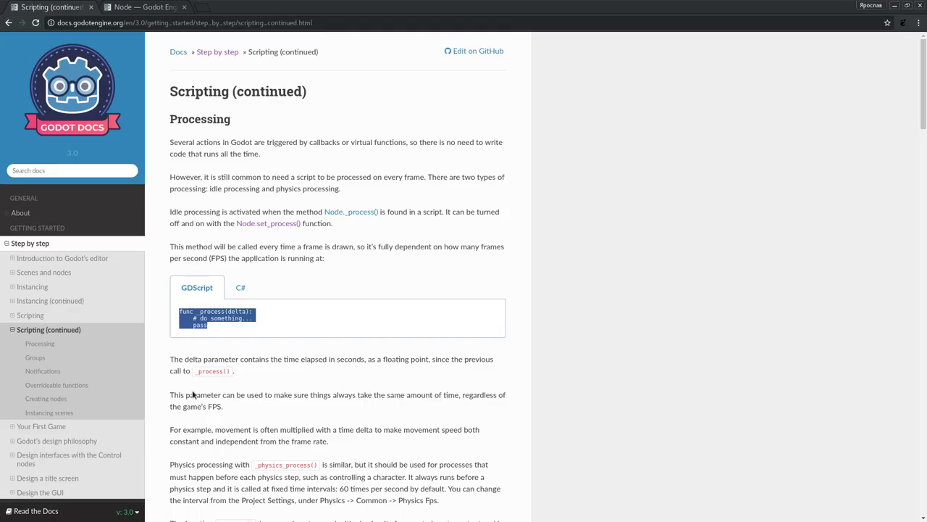
pyautogui.hotkey('alt', 'Tab')
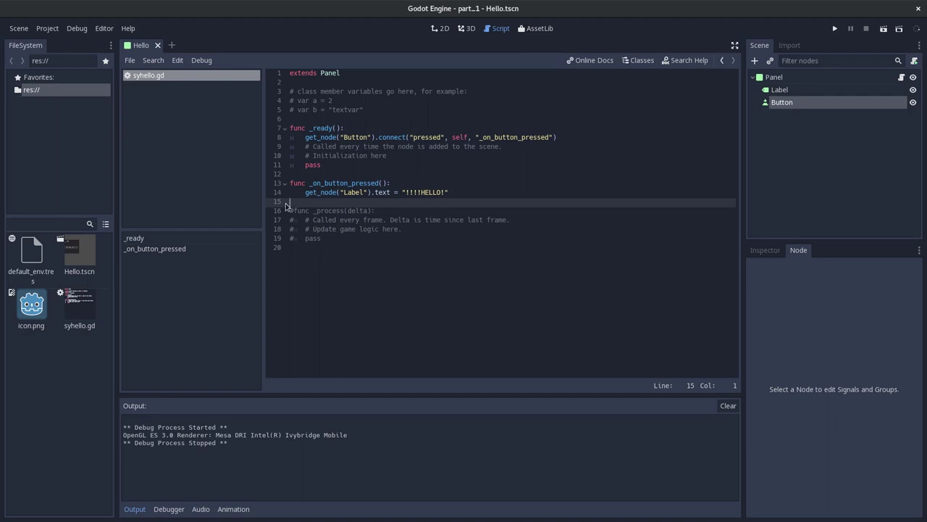
# Add blank lines after pass, uncomment the _process function lines with Ctrl+K, and save.
pyautogui.write('ss')
pyautogui.press('Return')
pyautogui.press('Tab')
pyautogui.press('Return')
pyautogui.press('Down')
pyautogui.hotkey('ctrl', 'k')
pyautogui.press('Down')
pyautogui.hotkey('ctrl', 'k')
pyautogui.press('Down')
pyautogui.hotkey('ctrl', 'k')
pyautogui.press('Down')
pyautogui.hotkey('ctrl', 'k')
pyautogui.hotkey('ctrl', 's')
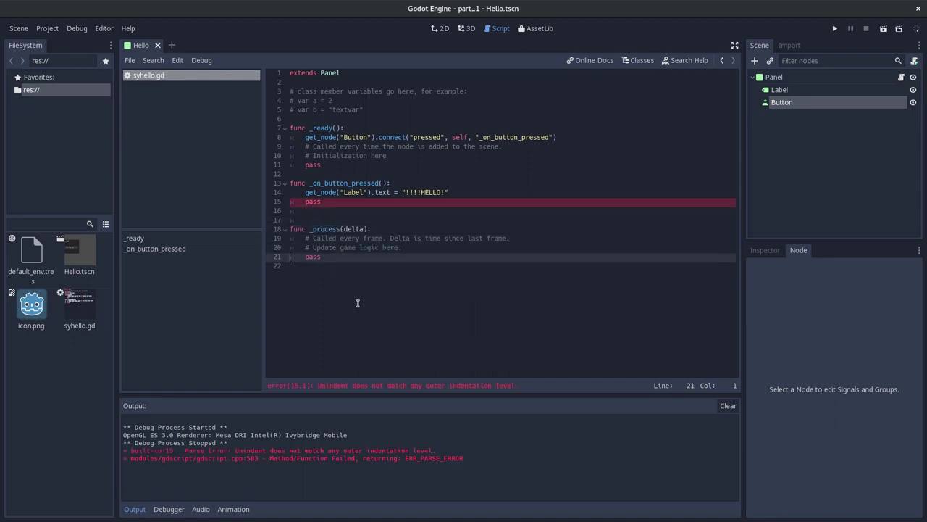
# Delete the stray indented pass line after _on_button_pressed.
pyautogui.click(317, 195)
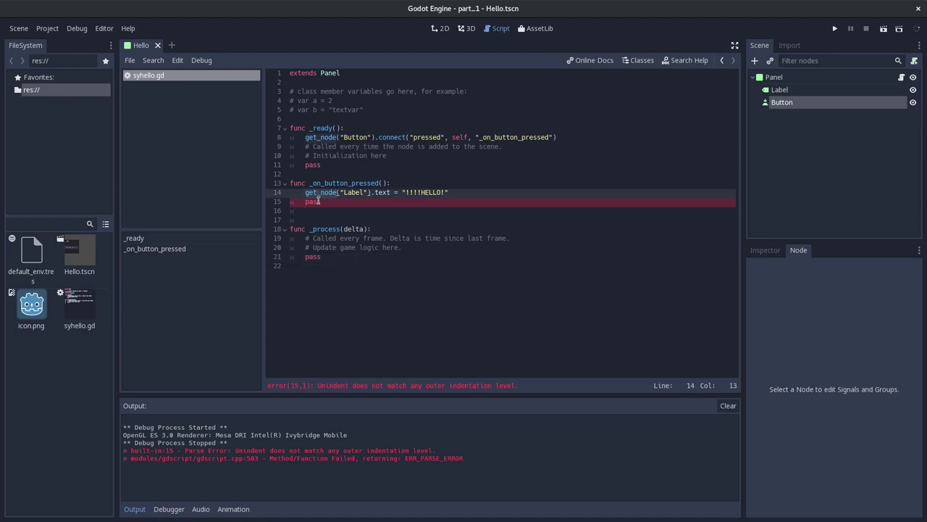
pyautogui.click(319, 202)
pyautogui.press('BackSpace')
pyautogui.press('BackSpace')
pyautogui.press('BackSpace')
pyautogui.press('Delete')
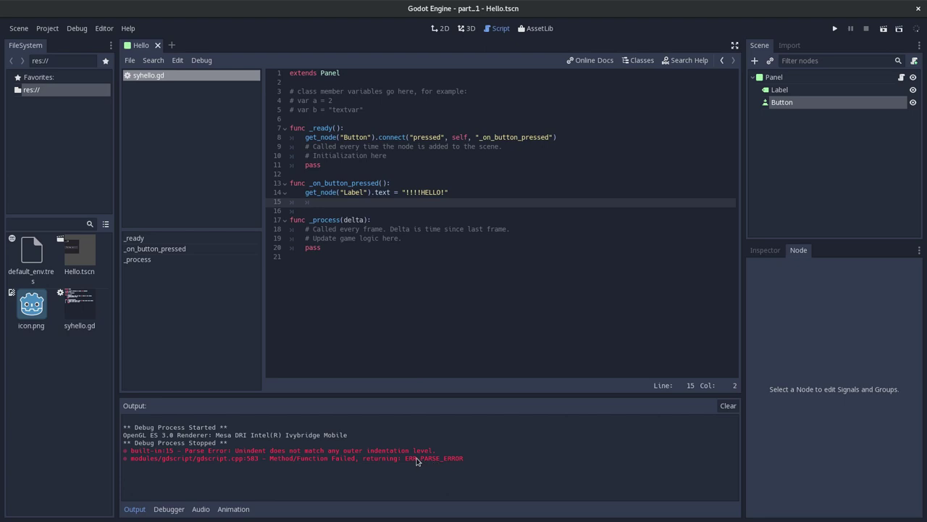
pyautogui.hotkey('ctrl', 'z')
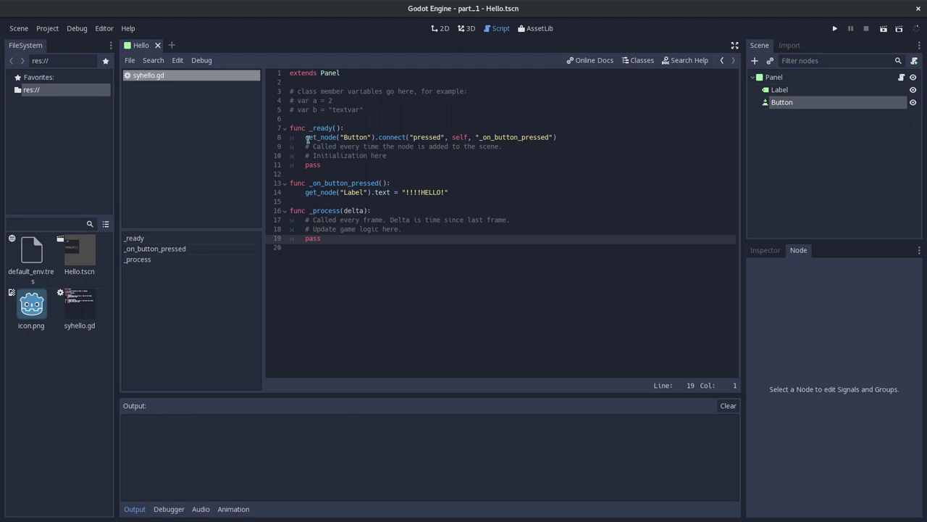
# Try commenting out lines 8 and 11 with '#', revert it, clear Output, and save.
pyautogui.click(305, 137)
pyautogui.press('Down')
pyautogui.press('Down')
pyautogui.press('Down')
pyautogui.write('#')
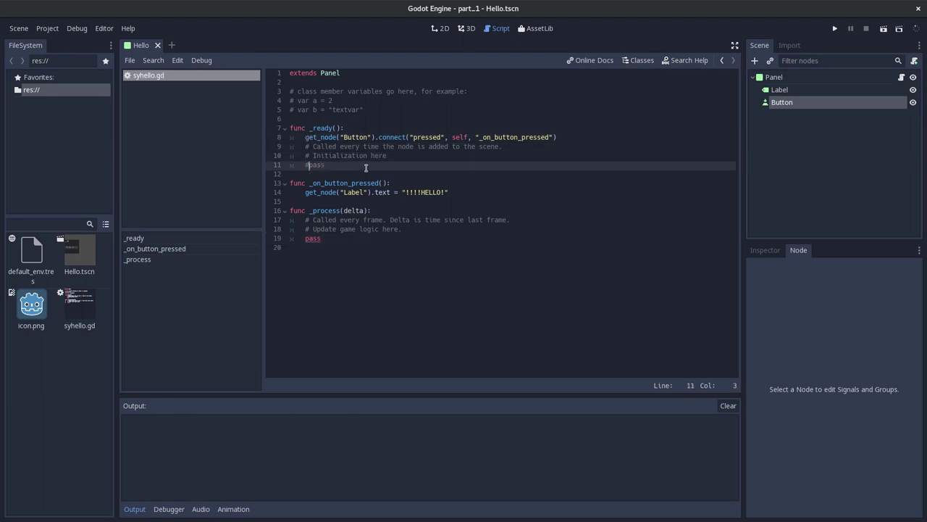
pyautogui.press('Up')
pyautogui.press('Up')
pyautogui.press('Up')
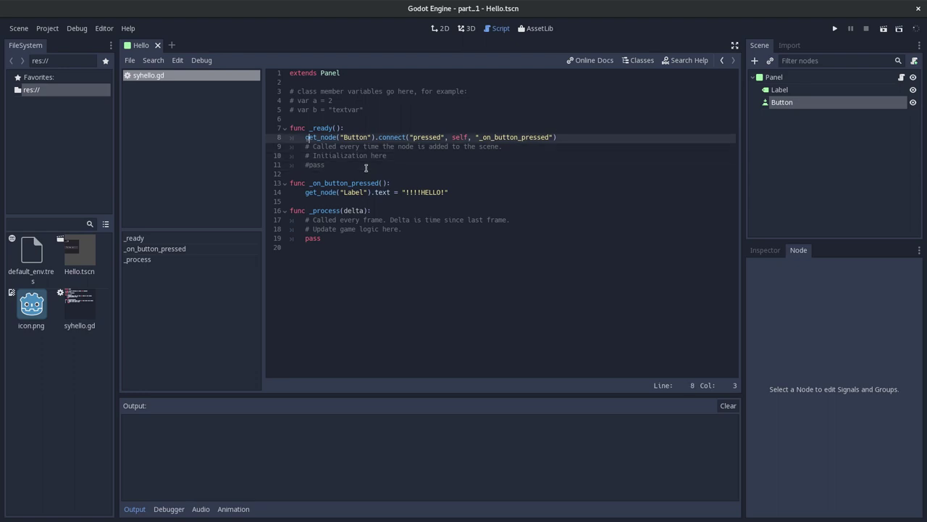
pyautogui.write('#')
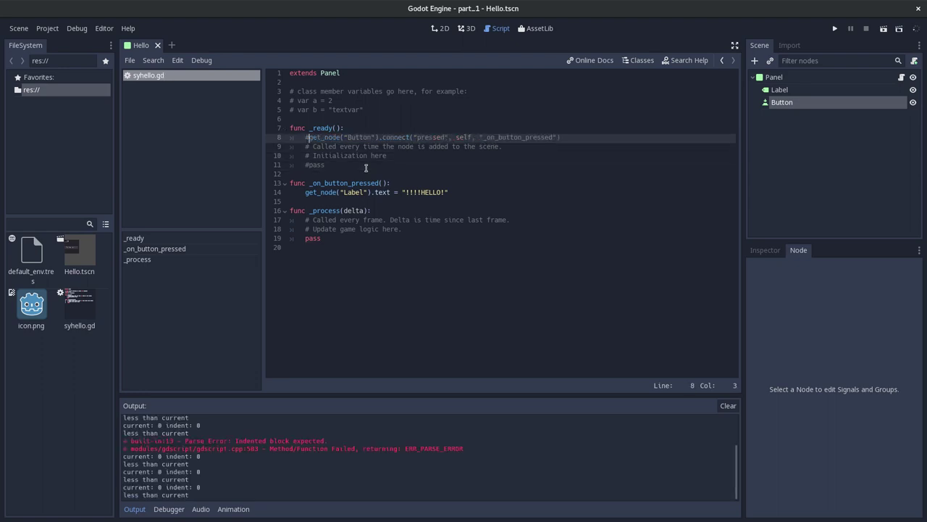
pyautogui.press('Down')
pyautogui.press('Down')
pyautogui.press('Down')
pyautogui.press('BackSpace')
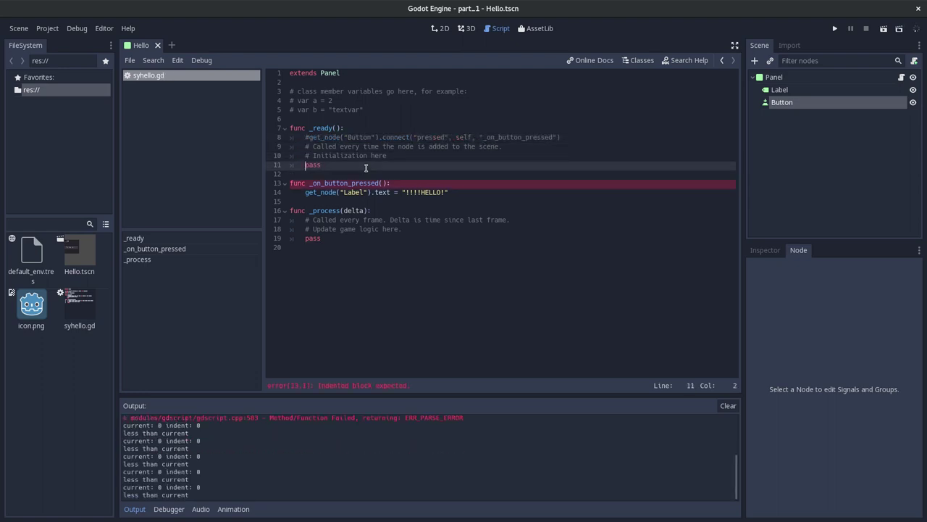
pyautogui.click(728, 406)
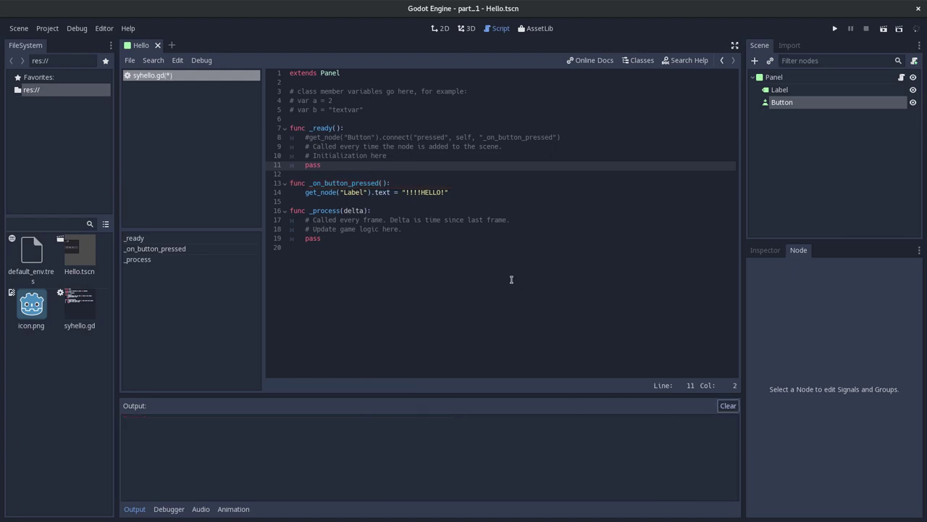
pyautogui.hotkey('ctrl', 's')
# Uncomment the button connect line, delete pass from _ready, and save the script.
pyautogui.click(309, 137)
pyautogui.press('BackSpace')
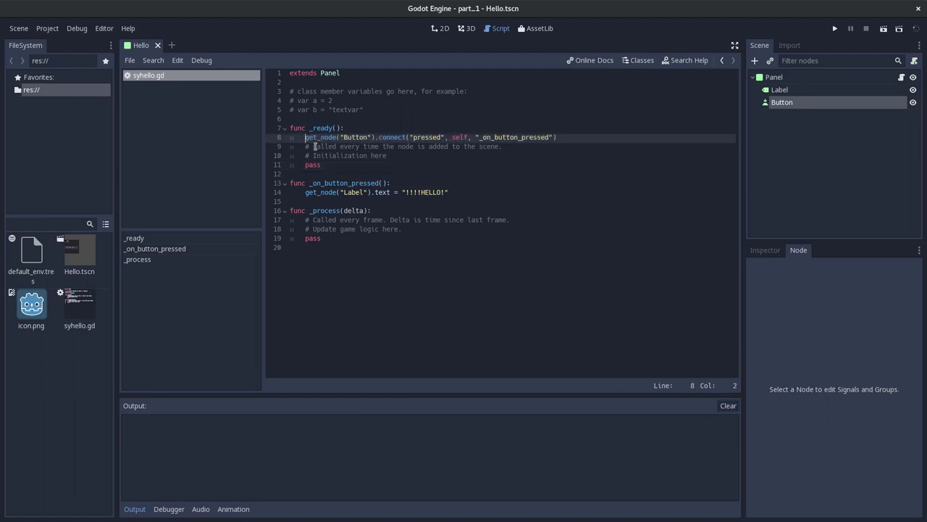
pyautogui.press('Down')
pyautogui.press('Down')
pyautogui.press('Down')
pyautogui.hotkey('shift', 'Down')
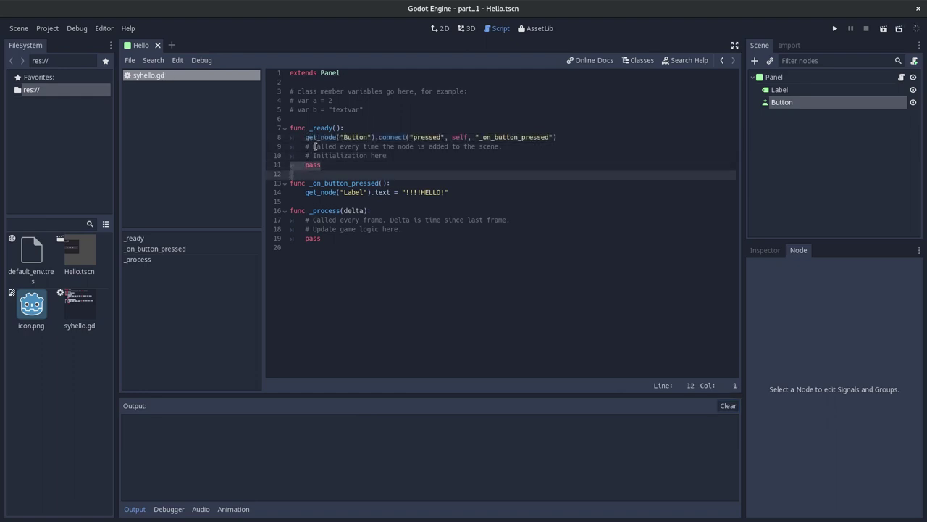
pyautogui.press('Delete')
pyautogui.hotkey('ctrl', 's')
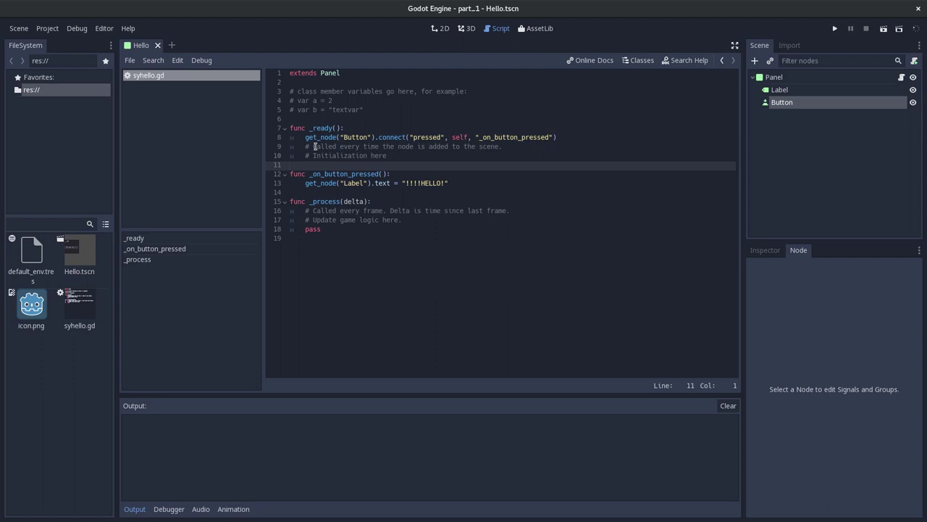
pyautogui.press('Down')
pyautogui.press('Down')
pyautogui.press('Down')
pyautogui.press('Down')
pyautogui.press('Down')
pyautogui.press('Down')
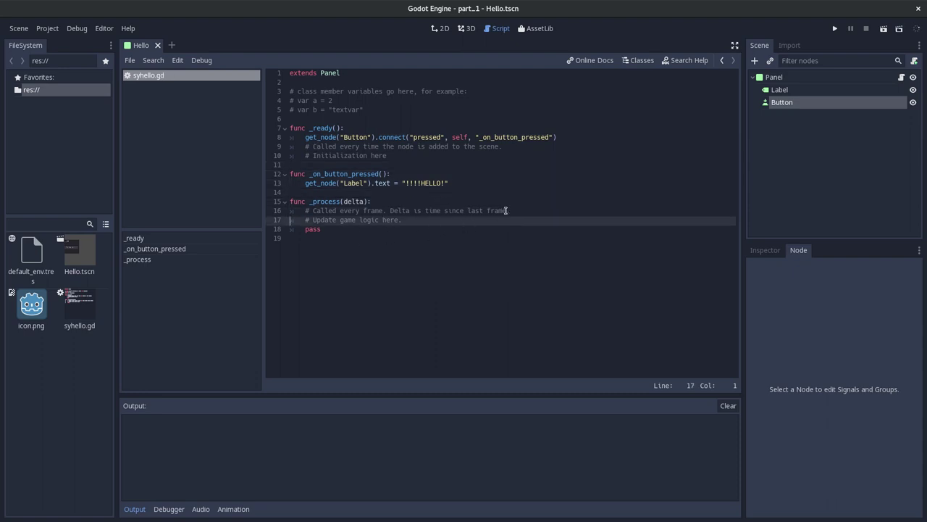
pyautogui.hotkey('alt', 'Tab')
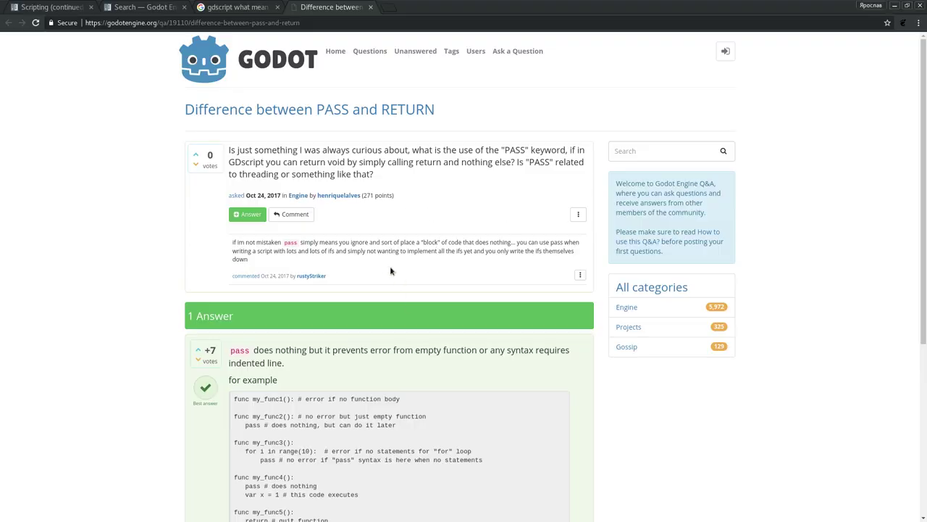
# Read the pass-versus-return answer, close the extra tabs, and return to Scripting (continued).
pyautogui.scroll(-3, 315, 257)
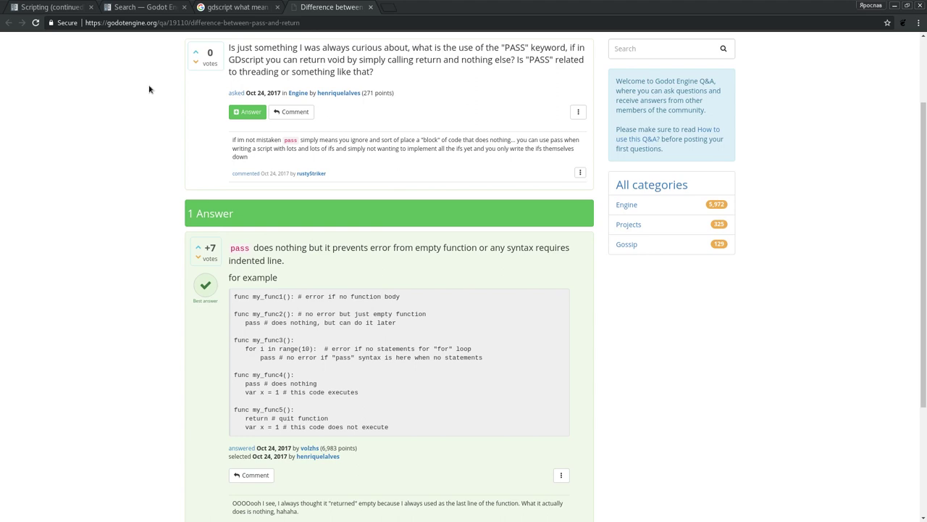
pyautogui.scroll(2, 145, 87)
pyautogui.scroll(1, 244, 51)
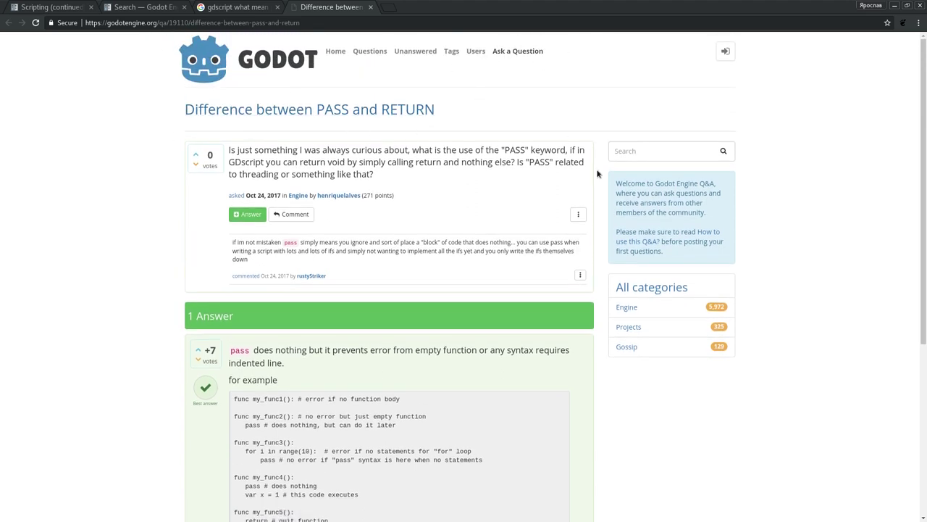
pyautogui.click(277, 7)
pyautogui.click(277, 7)
pyautogui.click(245, 7)
pyautogui.click(48, 8)
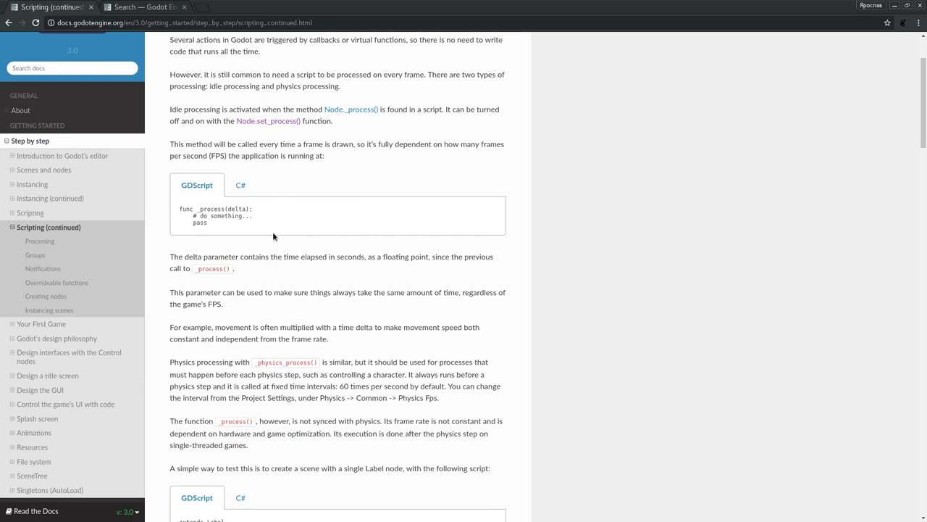
# Scroll to the Label counter example and select 'var accum = 0'.
pyautogui.scroll(-3, 272, 231)
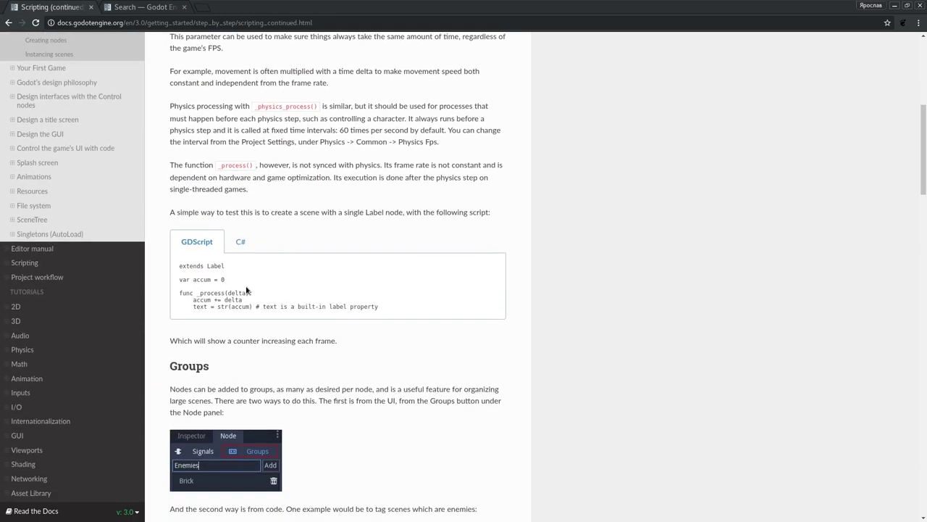
pyautogui.moveTo(229, 280); pyautogui.dragTo(180, 273)
pyautogui.hotkey('alt', 'Tab')
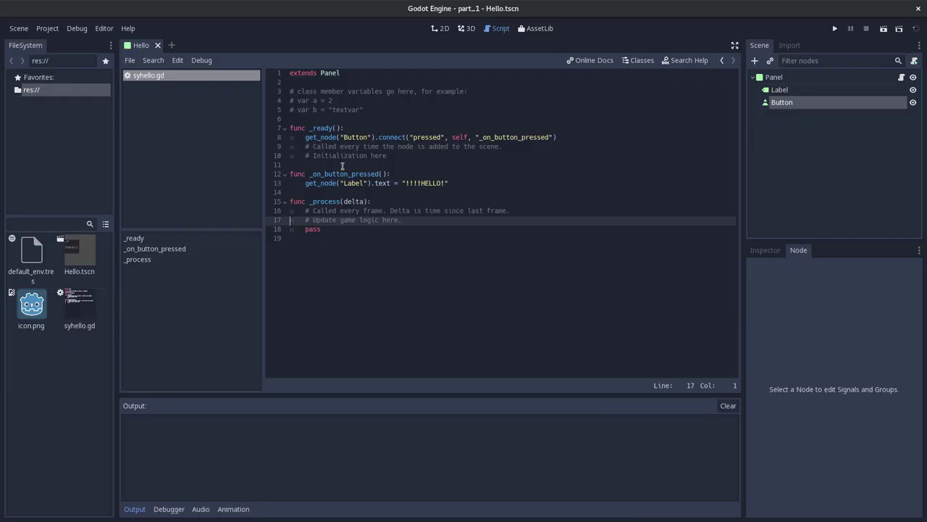
# Add 'var accum = 0' as a new line after line 5 and save.
pyautogui.click(403, 110)
pyautogui.press('Return')
pyautogui.write('var accum = 0')
pyautogui.hotkey('ctrl', 's')
# Paste the docs' two counter lines over the _process comments, drop the leftover pass, and save.
pyautogui.hotkey('alt', 'Tab')
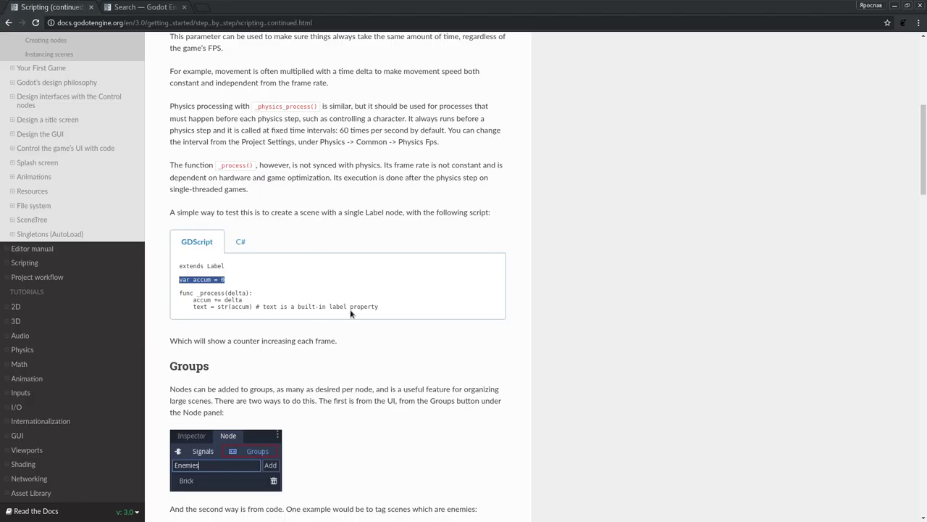
pyautogui.moveTo(371, 313); pyautogui.dragTo(148, 297)
pyautogui.hotkey('ctrl', 'c')
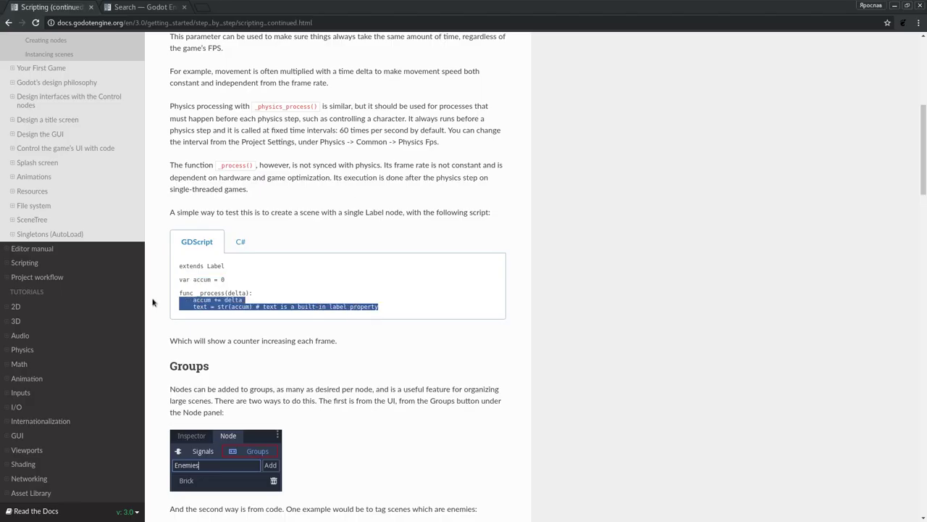
pyautogui.hotkey('alt', 'Tab')
pyautogui.moveTo(390, 234); pyautogui.dragTo(263, 215)
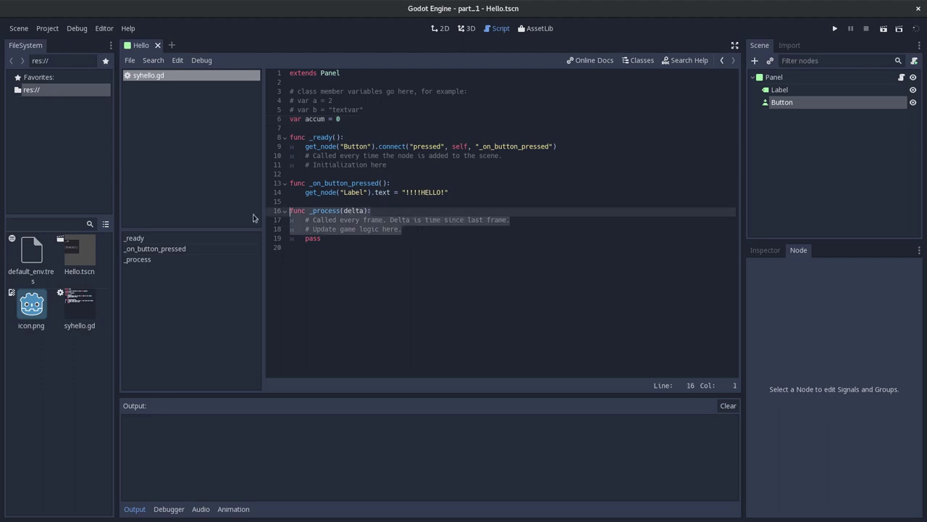
pyautogui.hotkey('ctrl', 'v')
pyautogui.press('Down')
pyautogui.hotkey('shift', 'Home')
pyautogui.press('BackSpace')
pyautogui.press('BackSpace')
pyautogui.press('BackSpace')
pyautogui.hotkey('ctrl', 's')
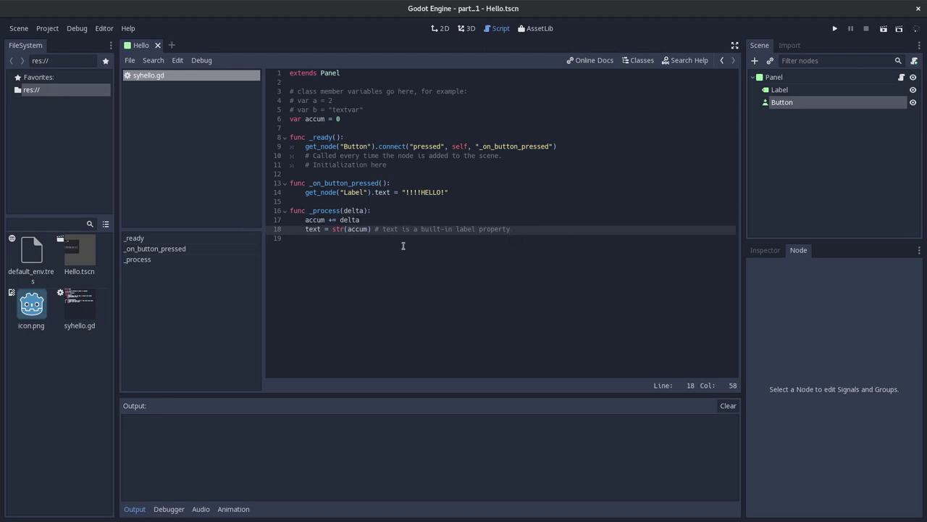
# Compare the accum code in syhello.gd against the docs example.
pyautogui.click(310, 211)
pyautogui.click(326, 220)
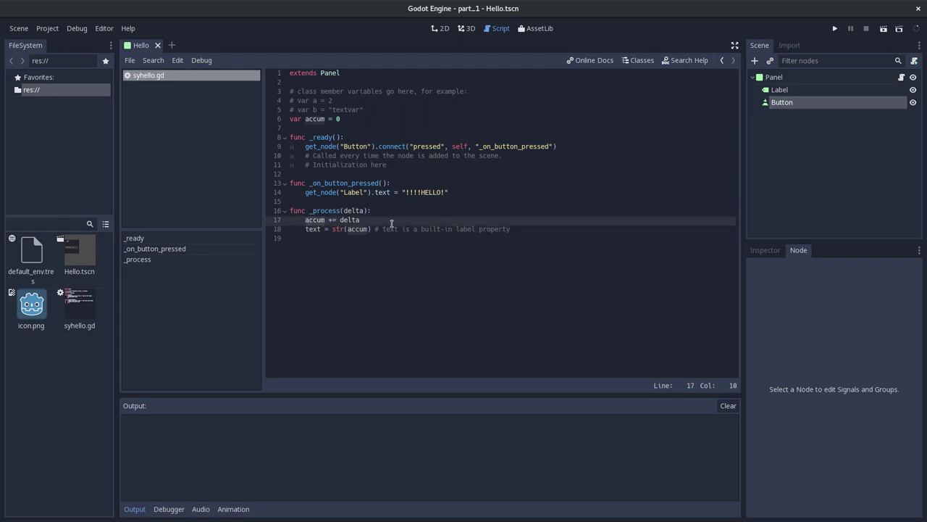
pyautogui.hotkey('alt', 'Tab')
pyautogui.scroll(-1, 468, 322)
pyautogui.scroll(-2, 326, 319)
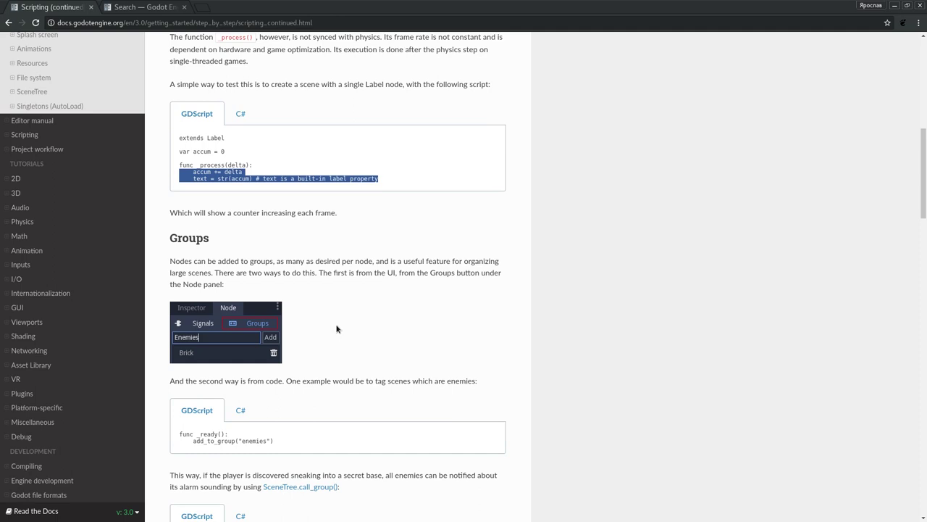
pyautogui.hotkey('alt', 'Tab')
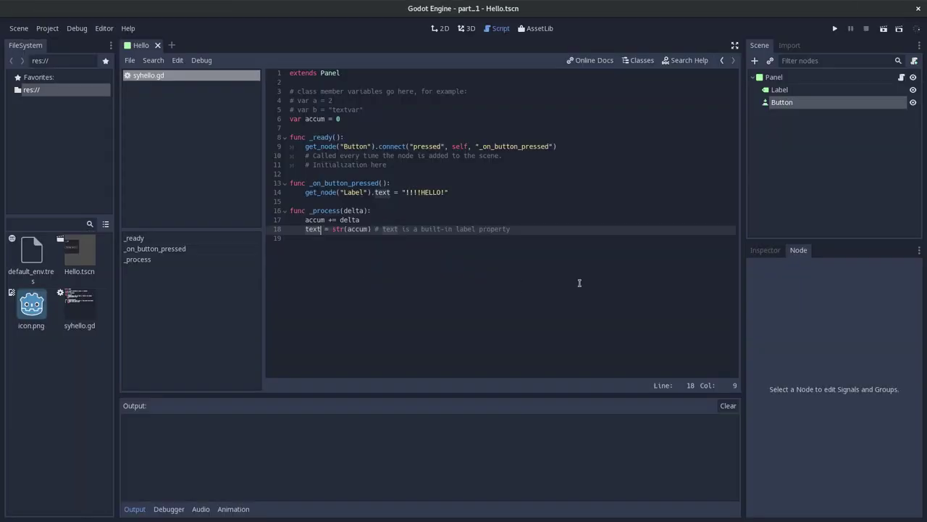
pyautogui.click(766, 251)
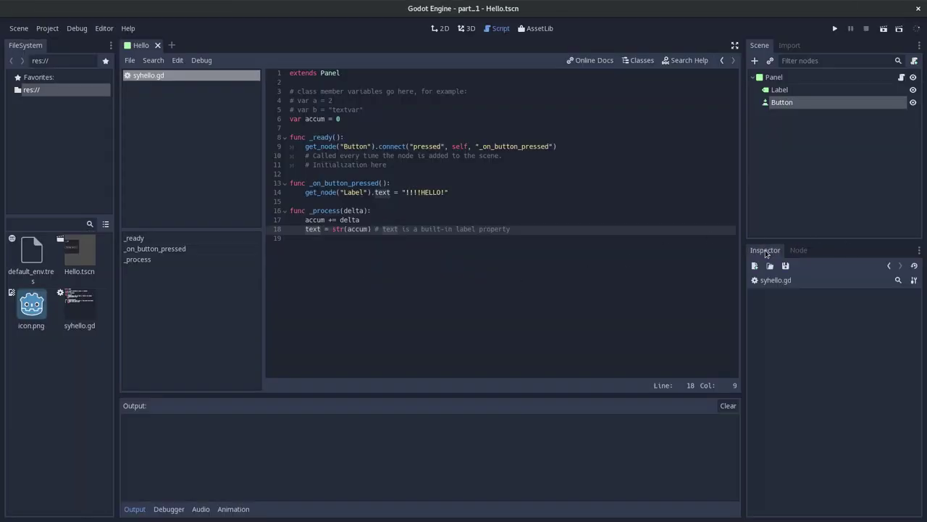
pyautogui.click(601, 165)
pyautogui.hotkey('alt', 'Tab')
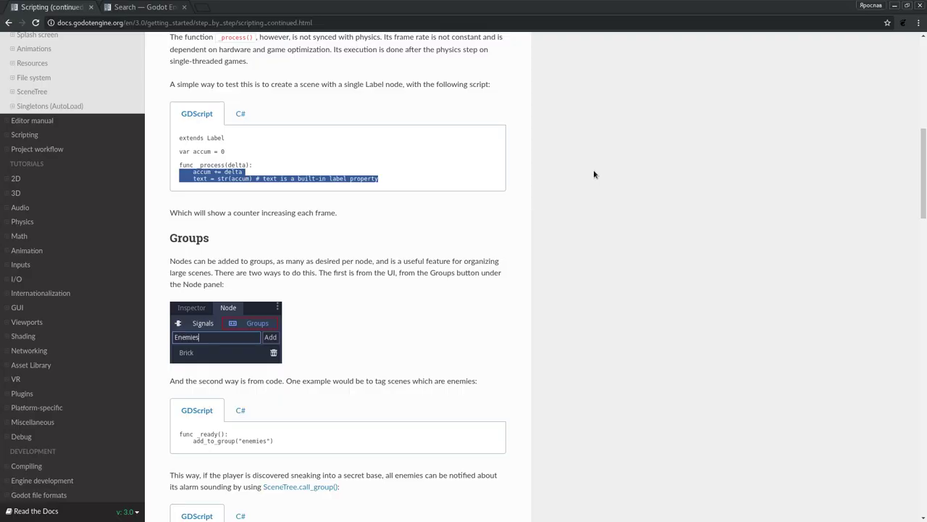
pyautogui.click(210, 270)
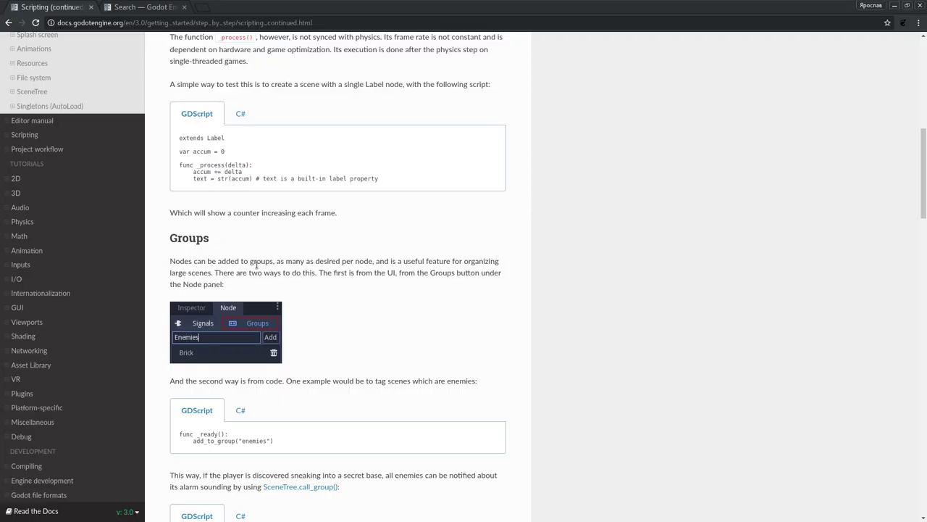
pyautogui.hotkey('alt', 'Tab')
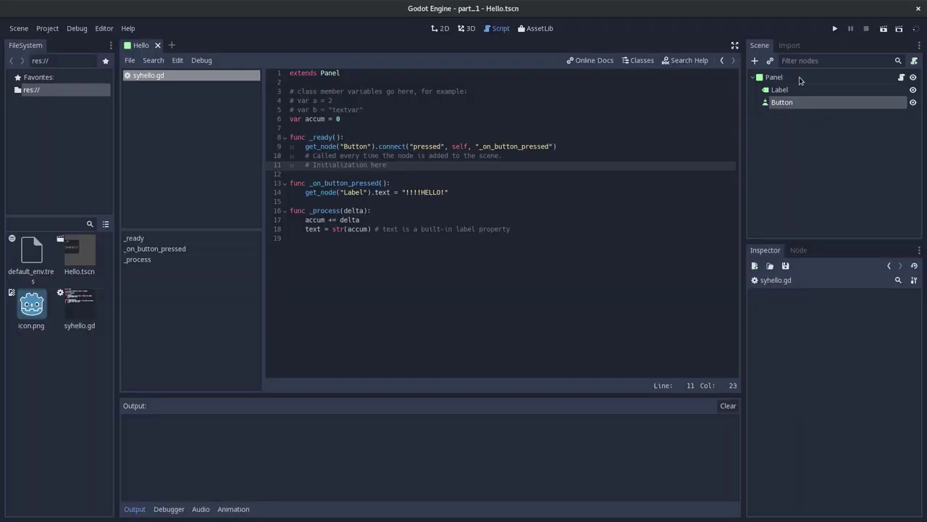
pyautogui.click(782, 79)
# Add the Label node to the Enemies group from the Node panel's Groups list.
pyautogui.click(786, 93)
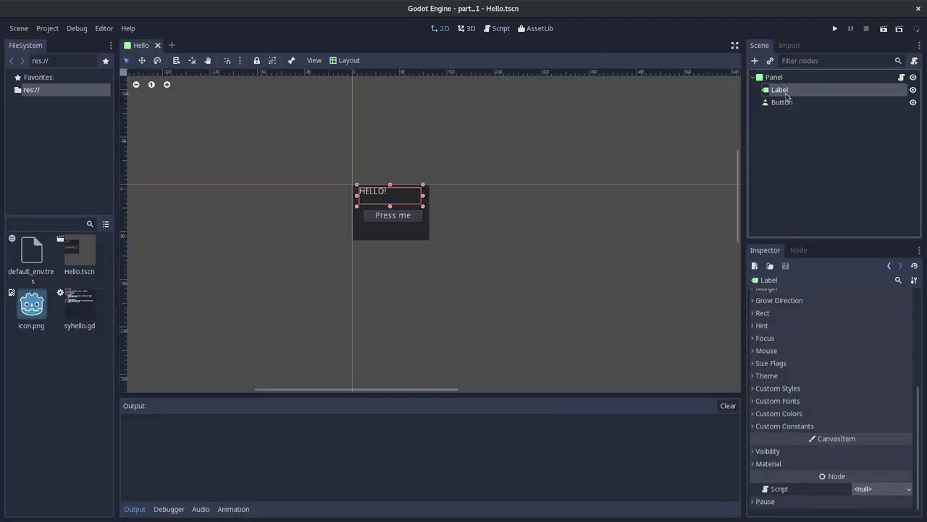
pyautogui.click(799, 252)
pyautogui.click(889, 269)
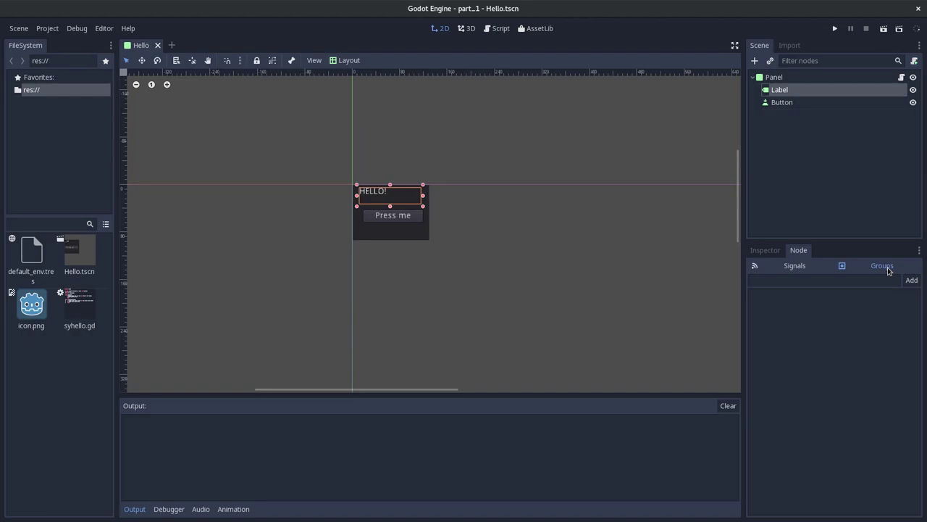
pyautogui.click(840, 280)
pyautogui.hotkey('alt', 'Tab')
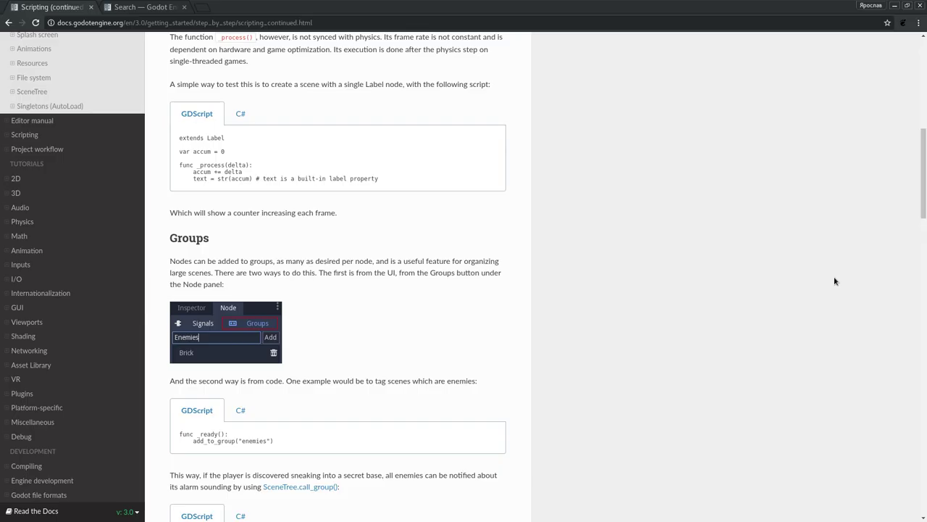
pyautogui.hotkey('alt', 'Tab')
pyautogui.write('memenemies')
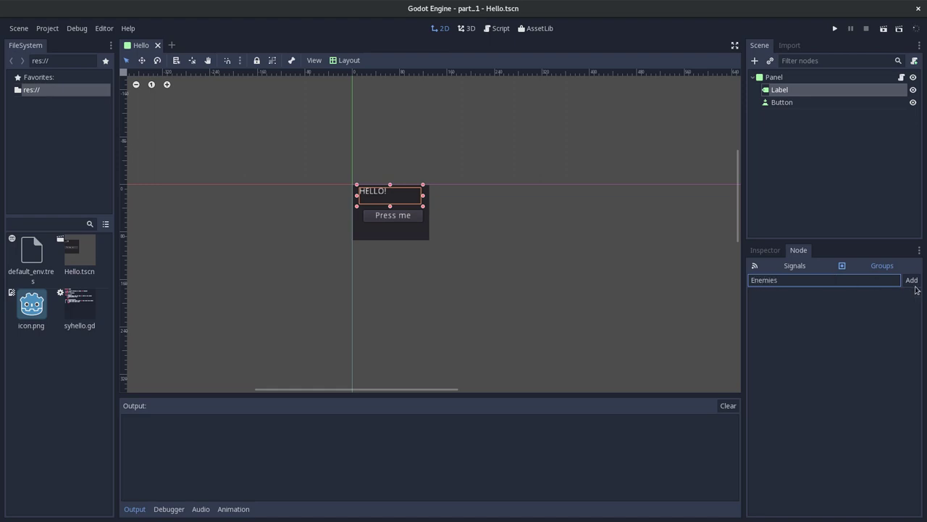
pyautogui.click(911, 281)
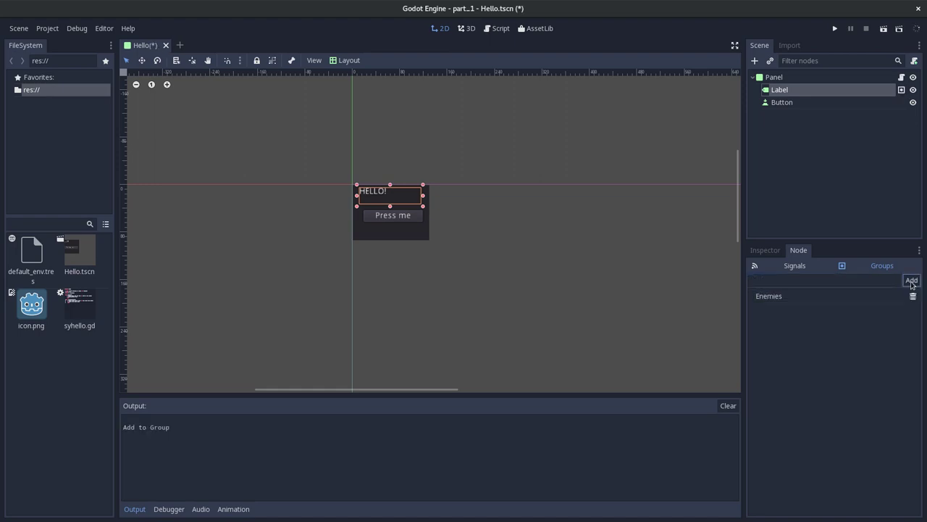
# Add the Button node to the Enemies group and confirm its group membership.
pyautogui.click(785, 104)
pyautogui.click(859, 278)
pyautogui.write('Enemies')
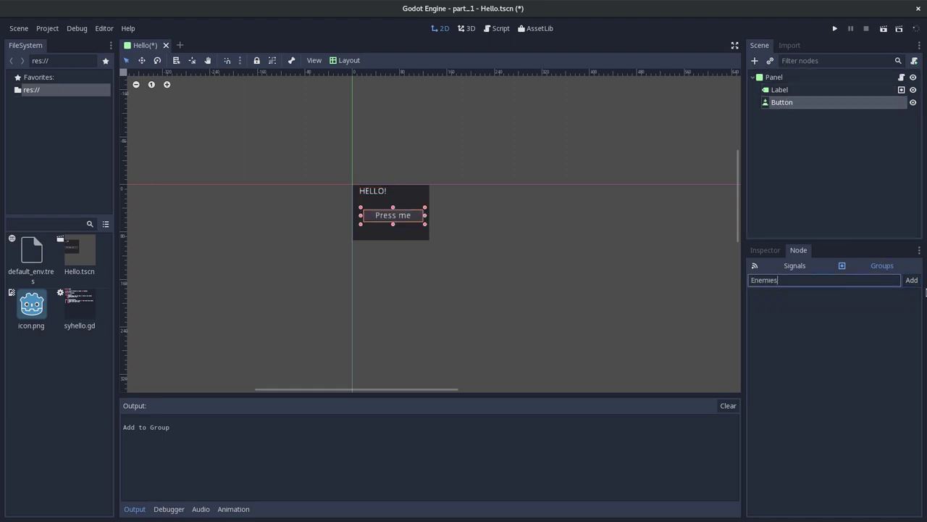
pyautogui.click(912, 281)
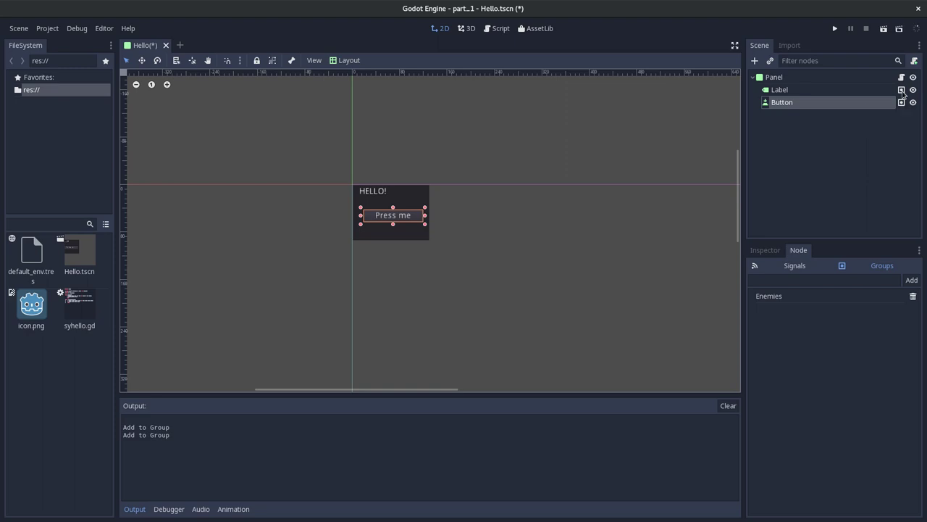
pyautogui.click(902, 103)
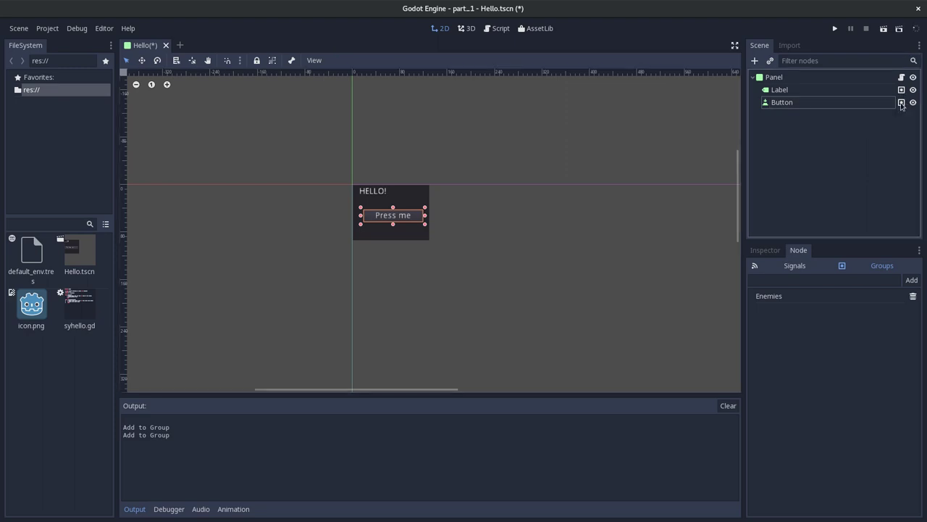
pyautogui.click(902, 104)
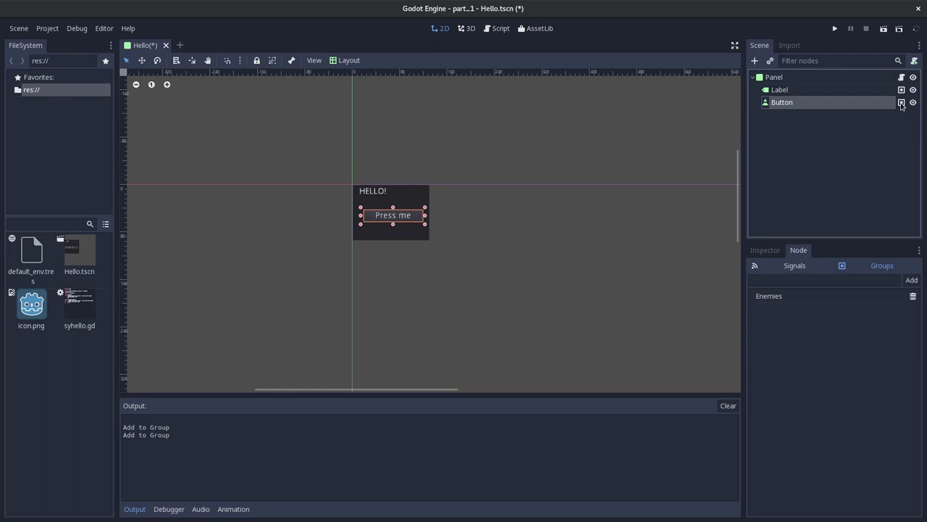
pyautogui.click(776, 250)
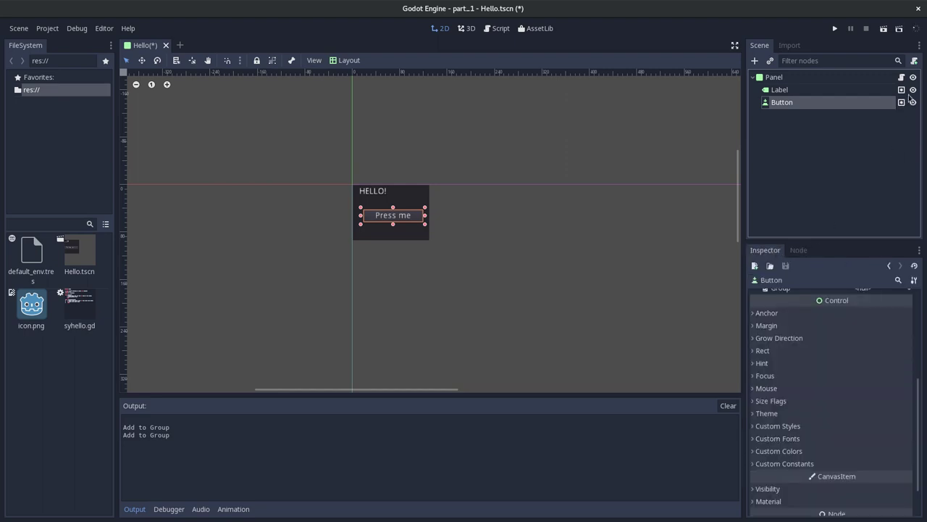
pyautogui.click(903, 105)
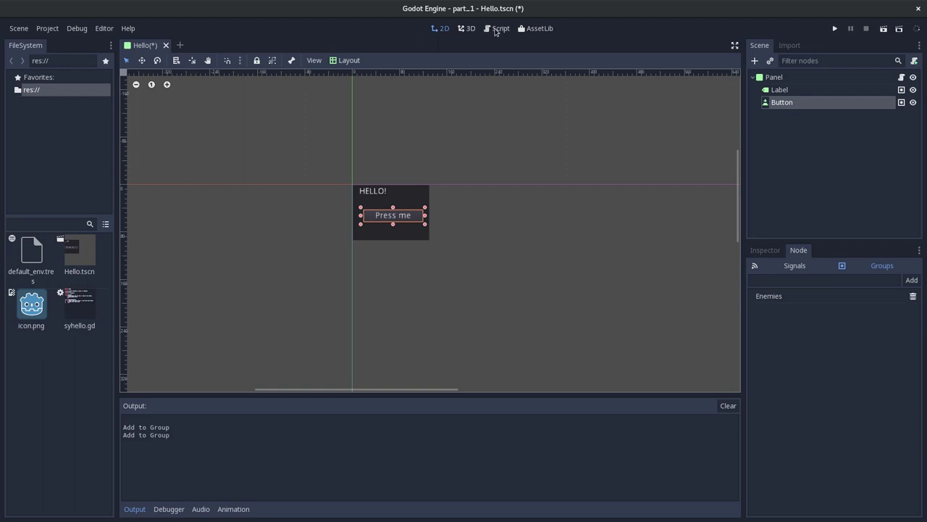
pyautogui.click(497, 30)
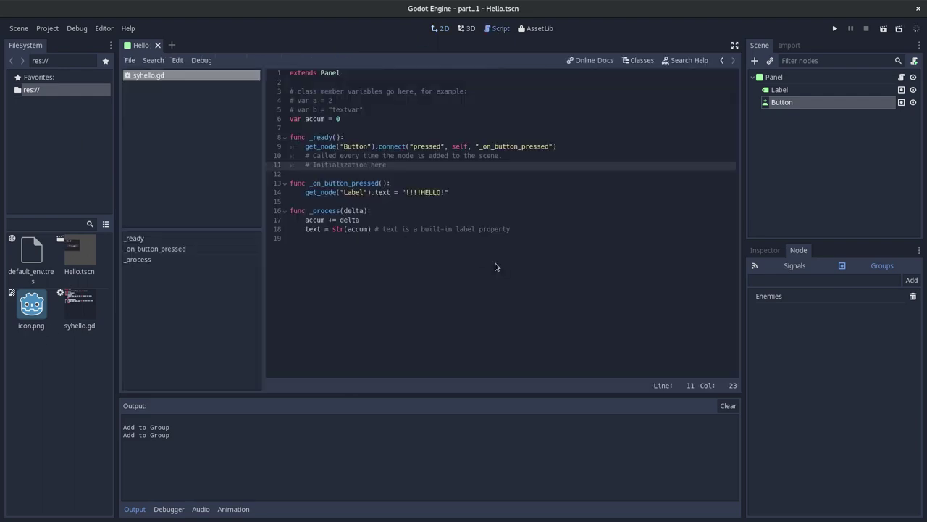
# Copy add_to_group("enemies") from the Groups docs and try pasting it after the connect call, then undo.
pyautogui.hotkey('alt', 'Tab')
pyautogui.scroll(-2, 311, 266)
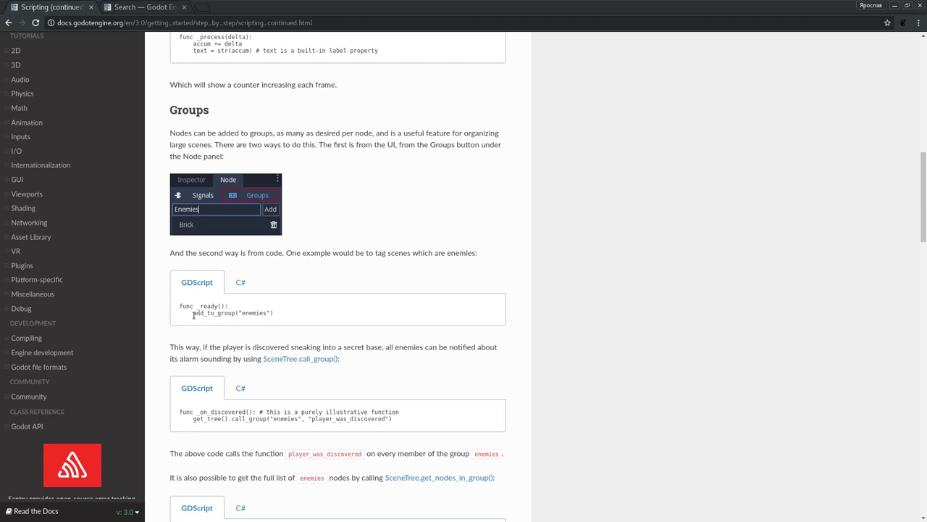
pyautogui.moveTo(193, 313); pyautogui.dragTo(282, 313)
pyautogui.hotkey('alt', 'Tab')
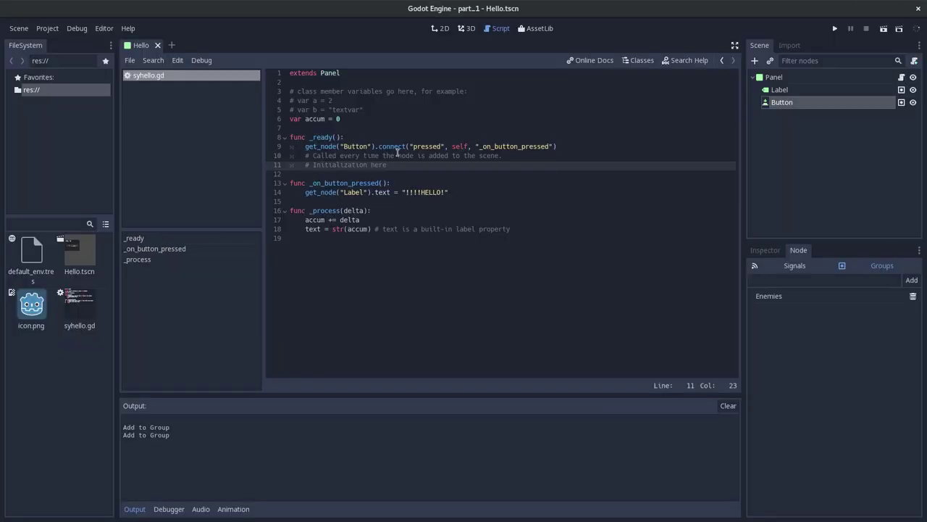
pyautogui.click(562, 147)
pyautogui.press('Return')
pyautogui.write('add_to_group("enemies")')
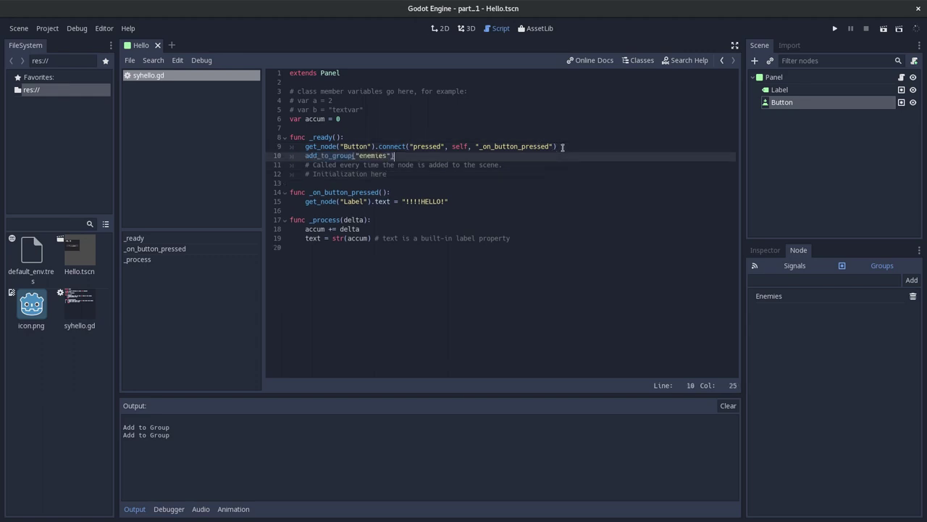
pyautogui.hotkey('ctrl', 'z')
# Paste add_to_group("enemies") as the first line under func _ready() and compare with the docs.
pyautogui.press('Up')
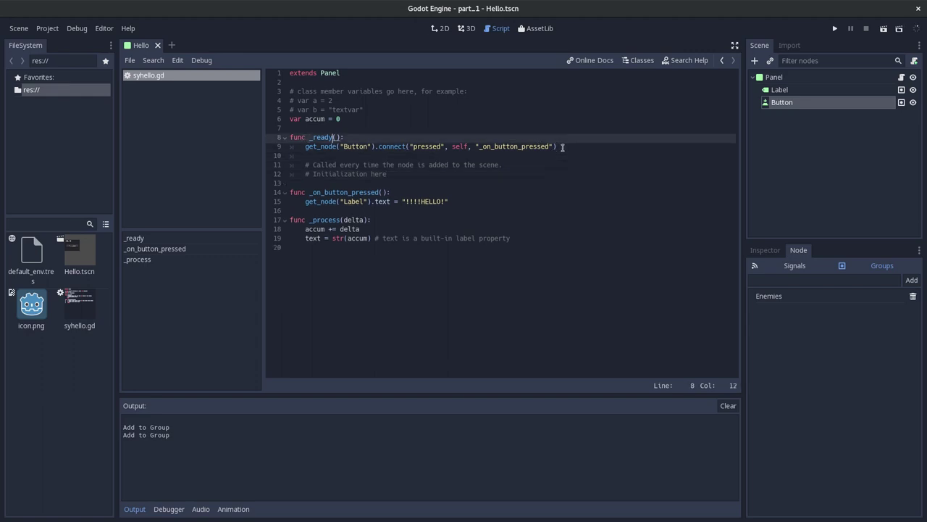
pyautogui.press('End')
pyautogui.press('Return')
pyautogui.write('add_to_group("enemies")')
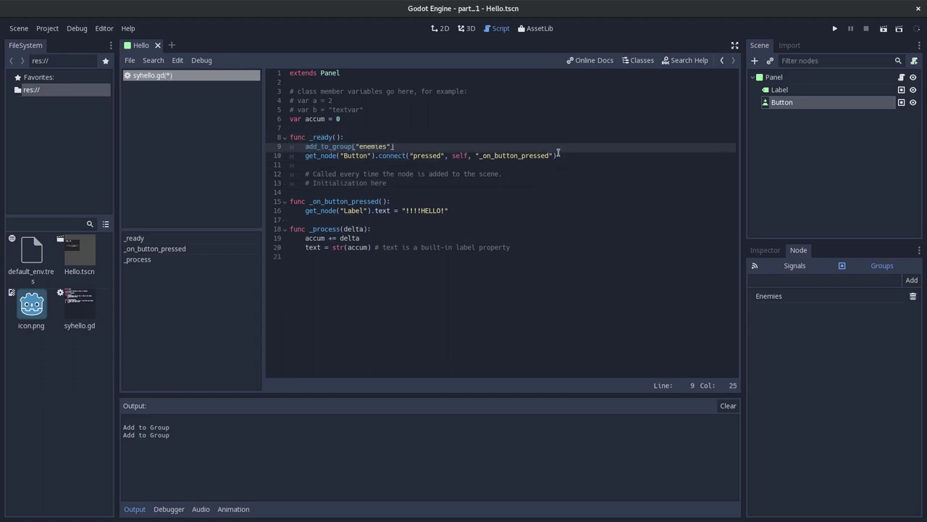
pyautogui.hotkey('alt', 'Tab')
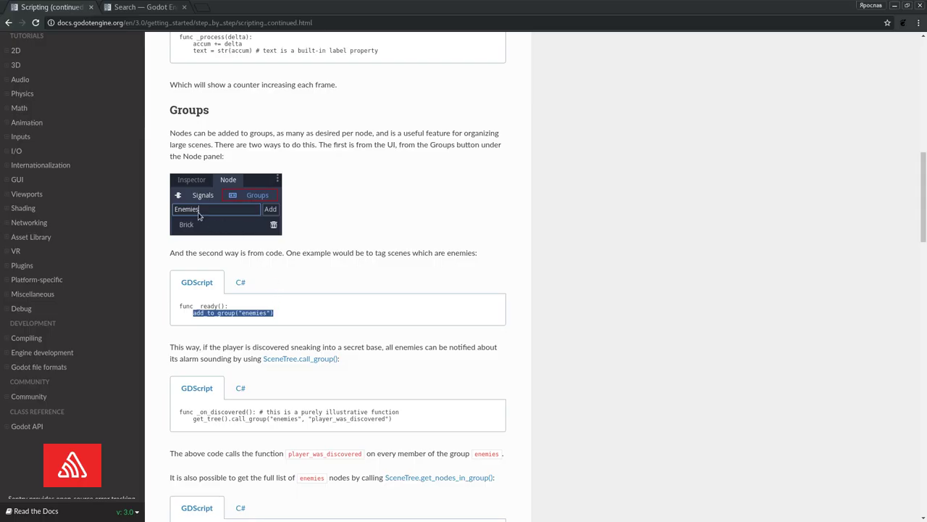
pyautogui.hotkey('alt', 'Tab')
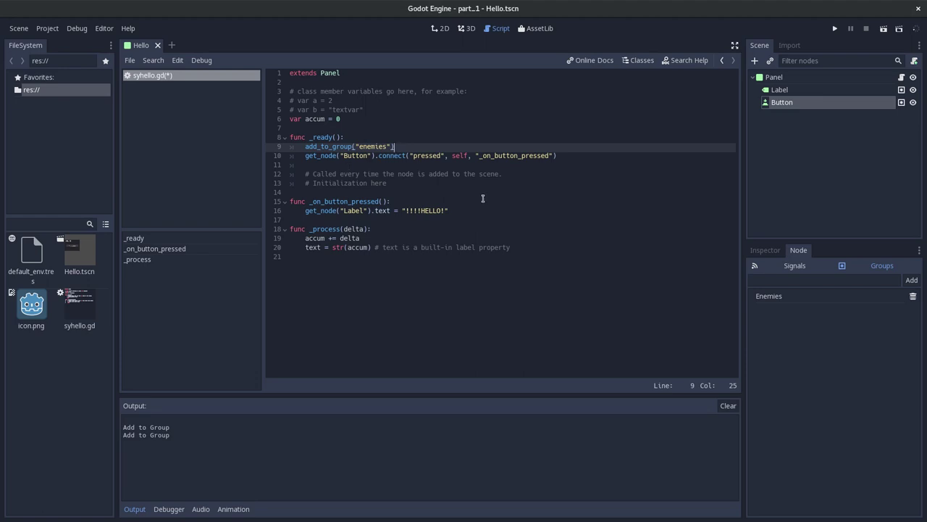
pyautogui.hotkey('alt', 'Tab')
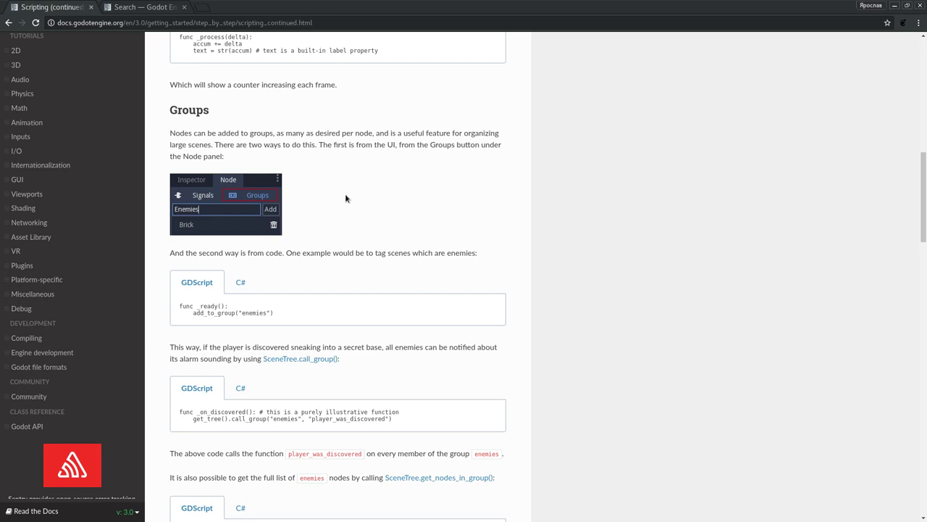
# Read how call_group alerts every enemy when the player is discovered, and select the two-line example code.
pyautogui.scroll(-3, 346, 197)
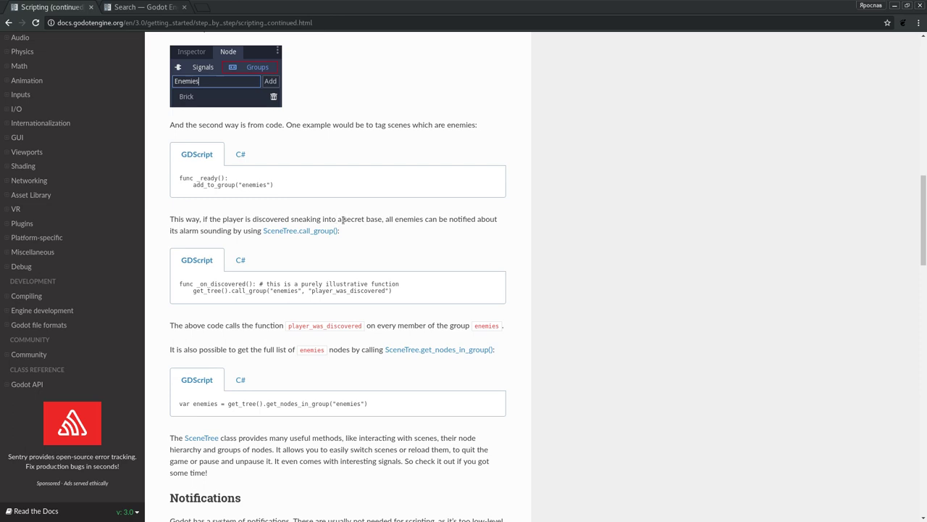
pyautogui.doubleClick(275, 219)
pyautogui.click(319, 219)
pyautogui.doubleClick(453, 221)
pyautogui.click(199, 229)
pyautogui.doubleClick(193, 230)
pyautogui.doubleClick(211, 231)
pyautogui.doubleClick(252, 230)
pyautogui.click(258, 232)
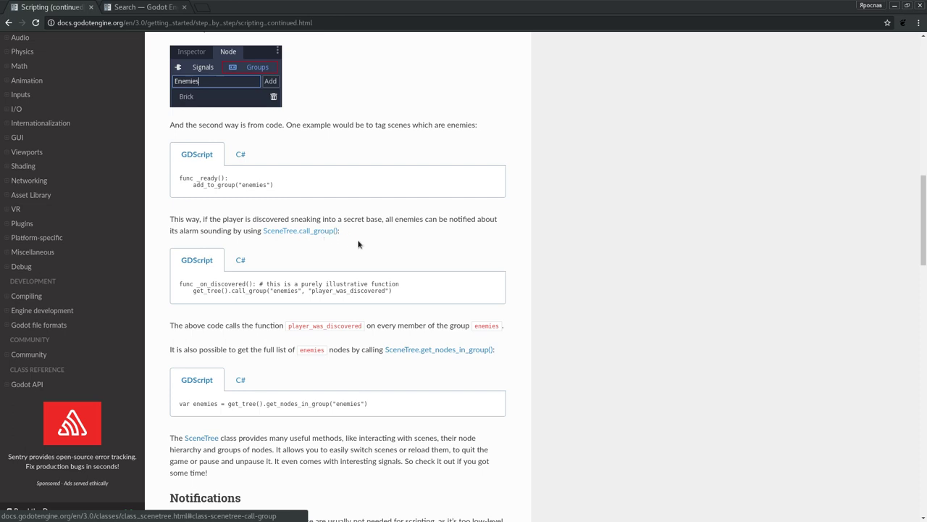
pyautogui.moveTo(391, 289); pyautogui.dragTo(191, 282)
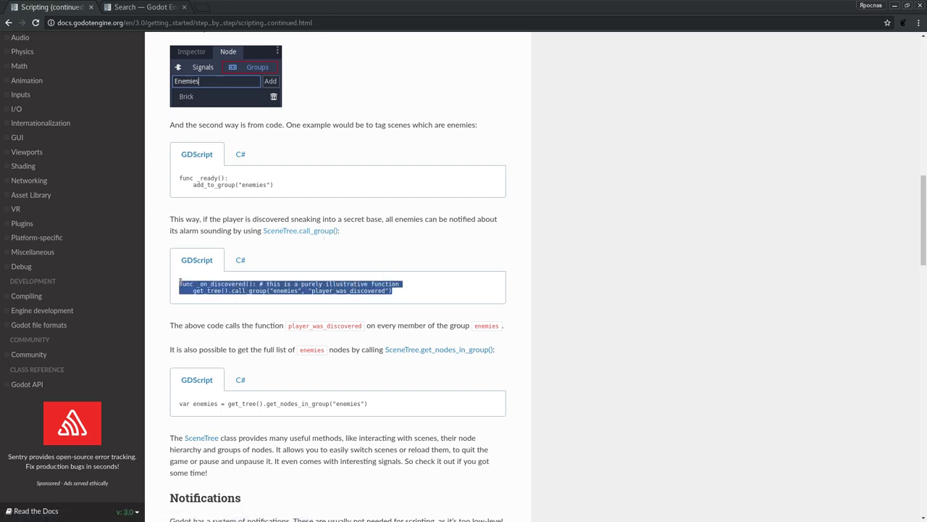
pyautogui.hotkey('alt', 'Tab')
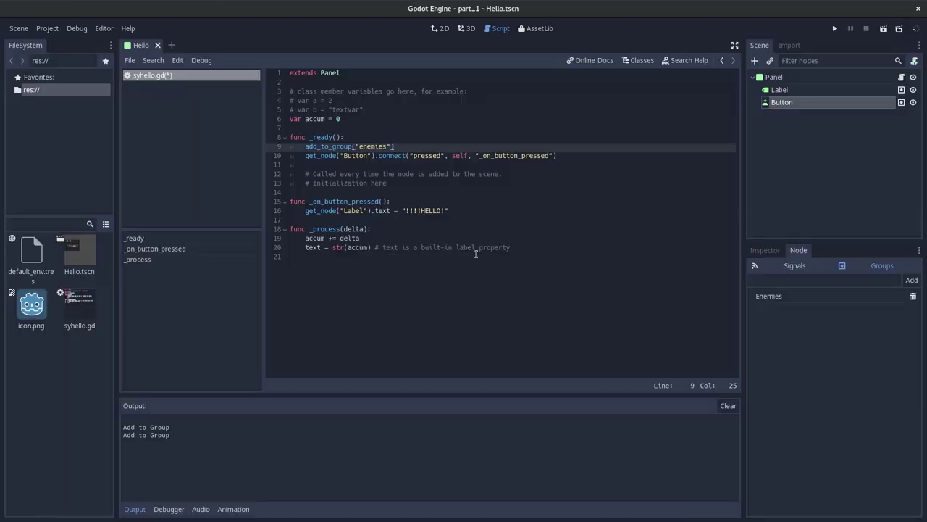
# Paste the _on_discovered function from the docs on a new line below _process.
pyautogui.click(547, 238)
pyautogui.press('Down')
pyautogui.press('Down')
pyautogui.press('Return')
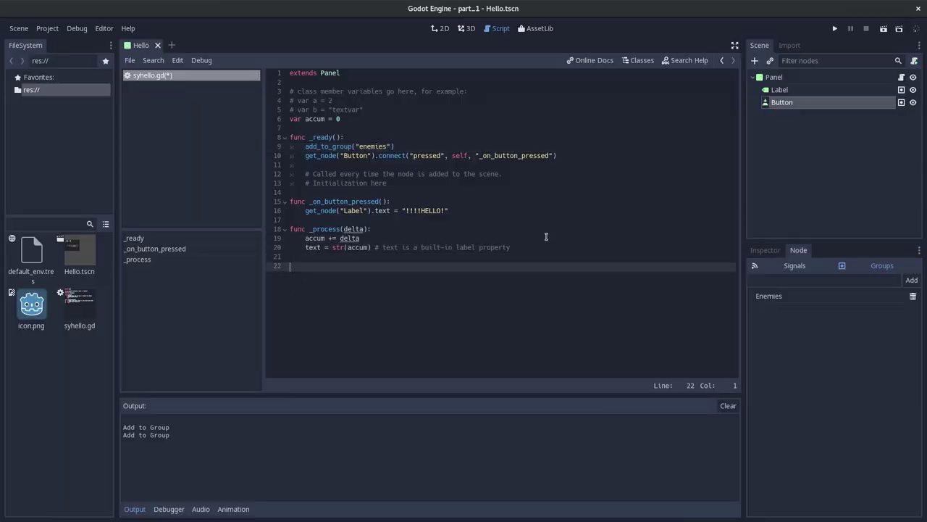
pyautogui.write('func _on_discovered(): # this is a purely illustrative function \tget_tree().call_group("enemies", "player_was_discovered")')
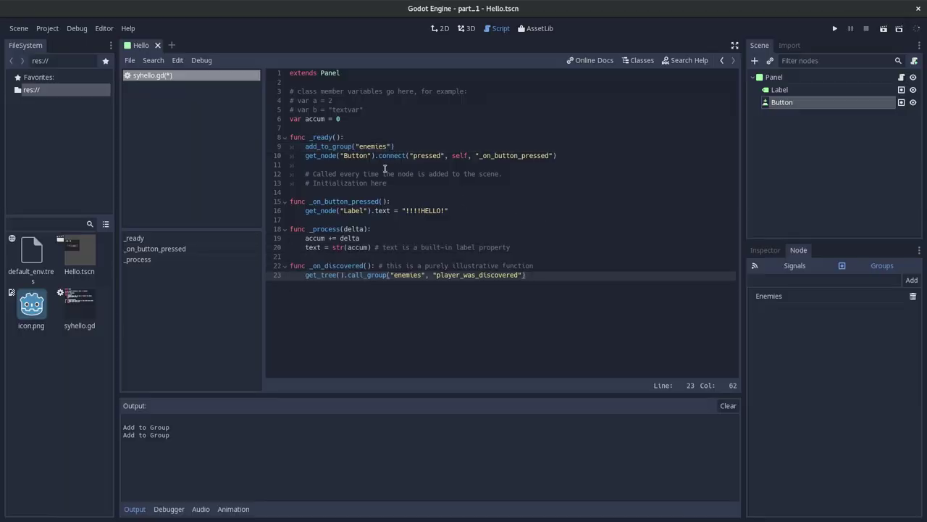
# Change the group name to "Enemies" in both call_group and add_to_group, then save syhello.gd.
pyautogui.click(397, 276)
pyautogui.press('Delete')
pyautogui.write('E')
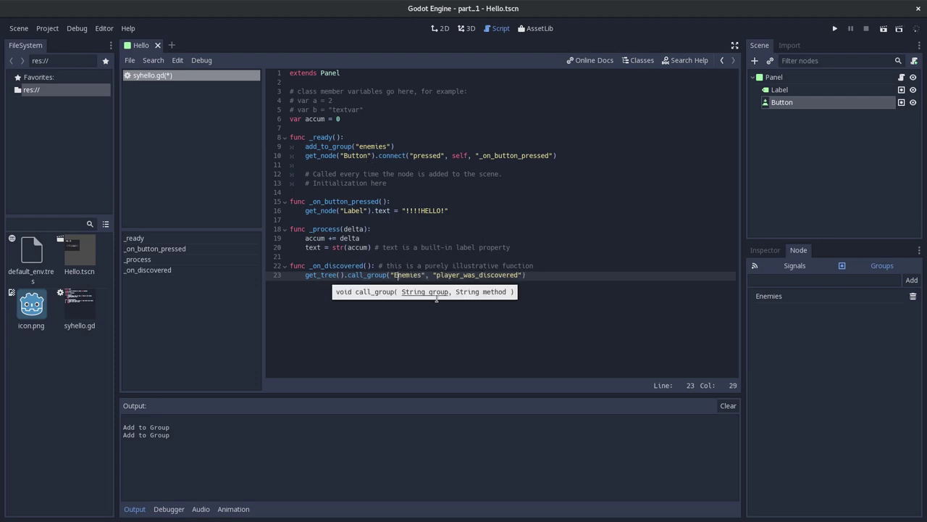
pyautogui.click(360, 146)
pyautogui.write('E')
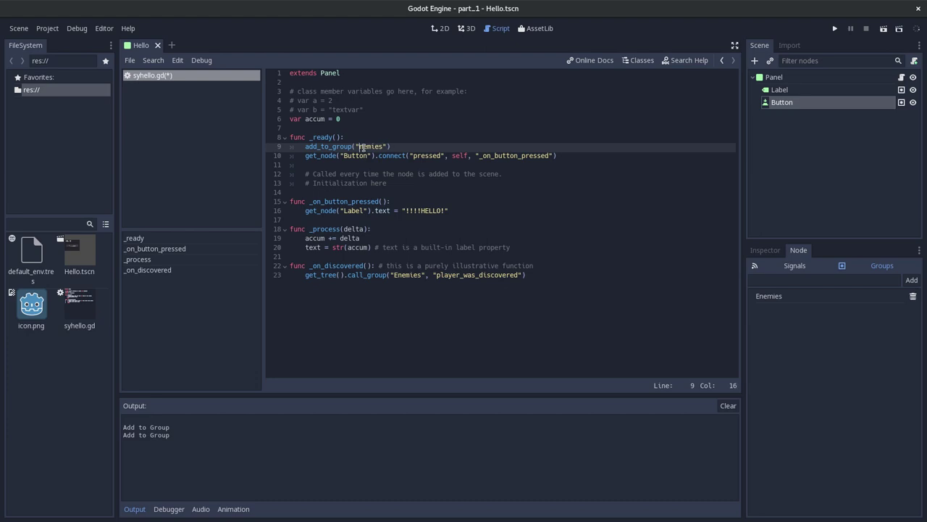
pyautogui.press('Left')
pyautogui.press('BackSpace')
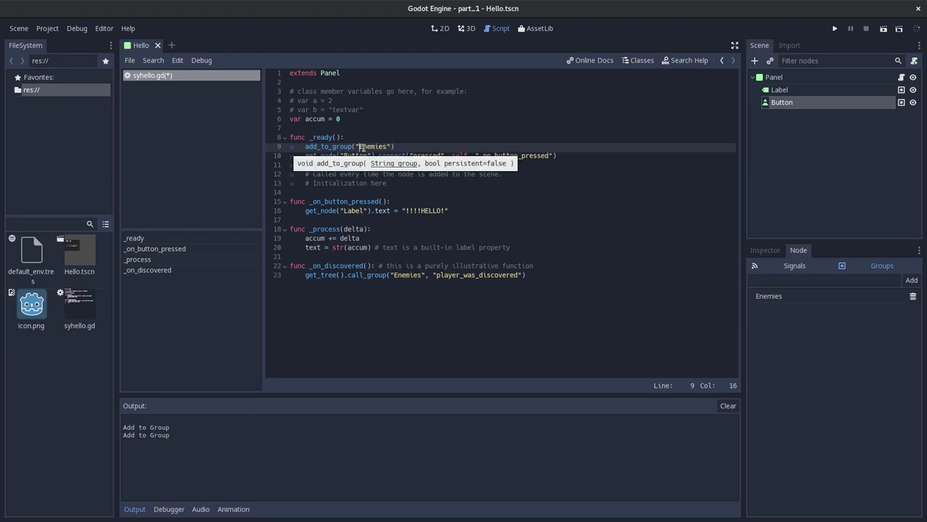
pyautogui.hotkey('ctrl', 's')
pyautogui.click(438, 218)
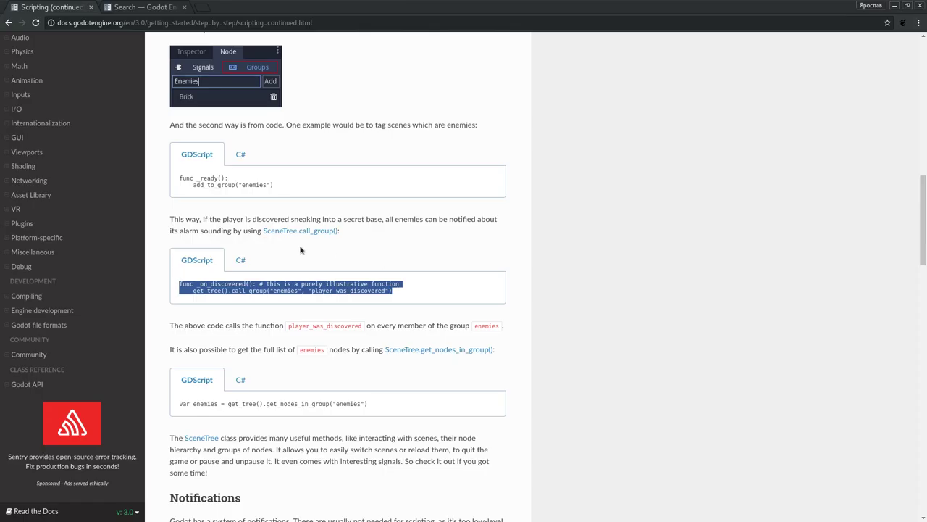
# Select the example line var enemies = get_tree().get_nodes_in_group("enemies") in the docs.
pyautogui.scroll(-2, 300, 250)
pyautogui.scroll(-2, 297, 261)
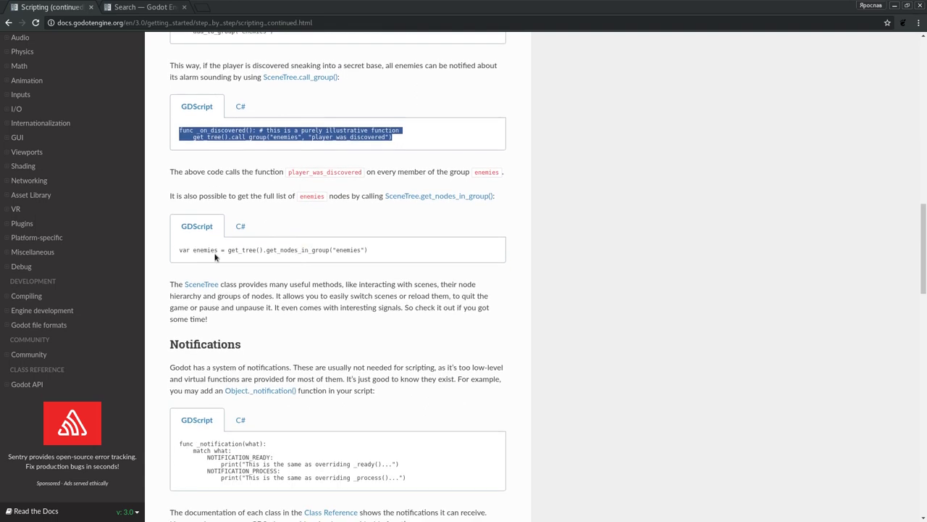
pyautogui.moveTo(384, 254); pyautogui.dragTo(190, 247)
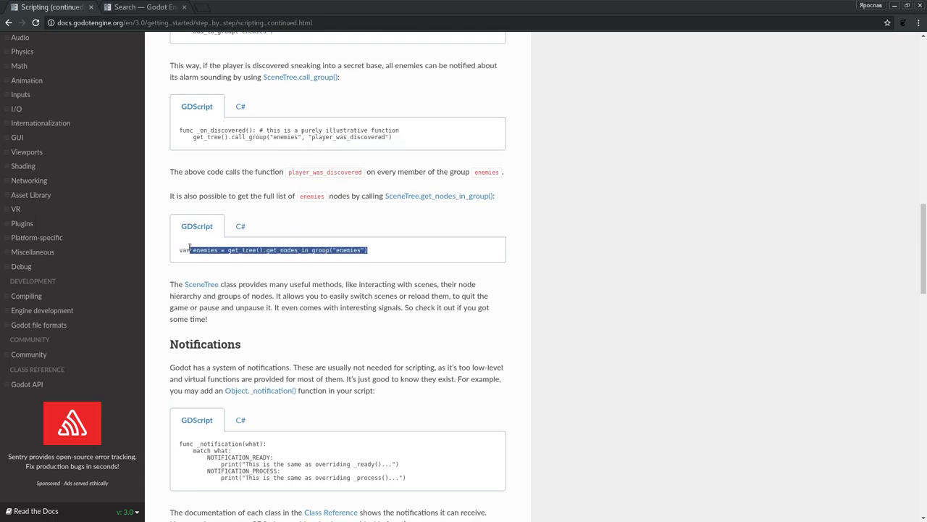
pyautogui.moveTo(391, 250); pyautogui.dragTo(177, 248)
pyautogui.hotkey('alt', 'Tab')
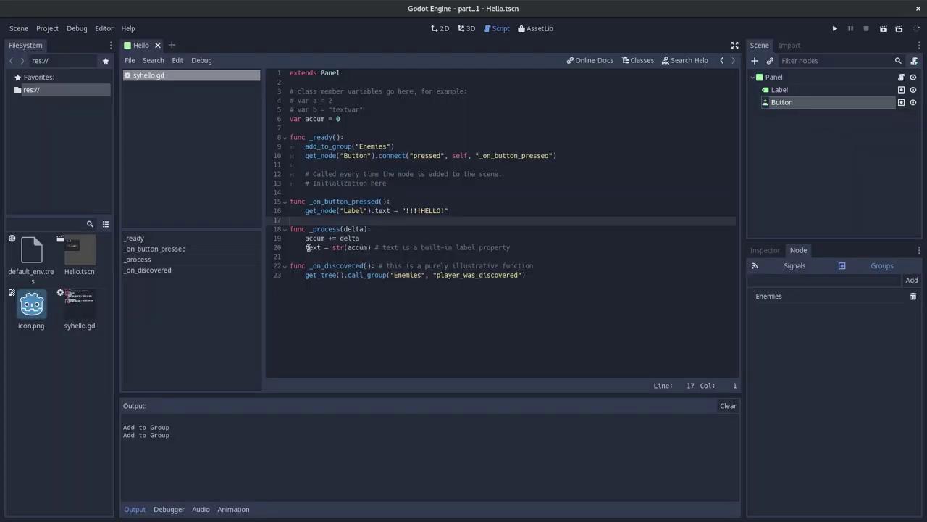
# Paste the get_nodes_in_group line as line 7 after var accum, using group name "Enemies".
pyautogui.click(364, 122)
pyautogui.press('Return')
pyautogui.hotkey('ctrl', 'v')
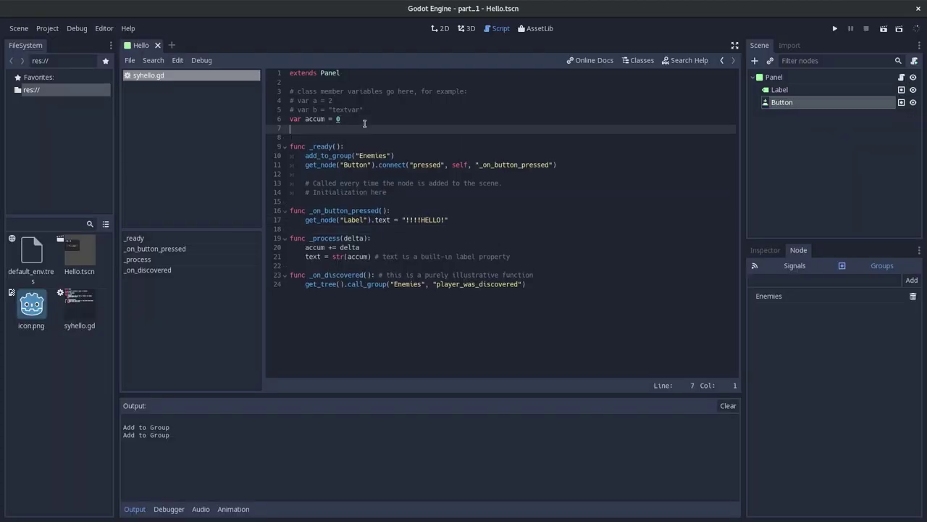
pyautogui.click(469, 128)
pyautogui.press('BackSpace')
pyautogui.write('Enemies")')
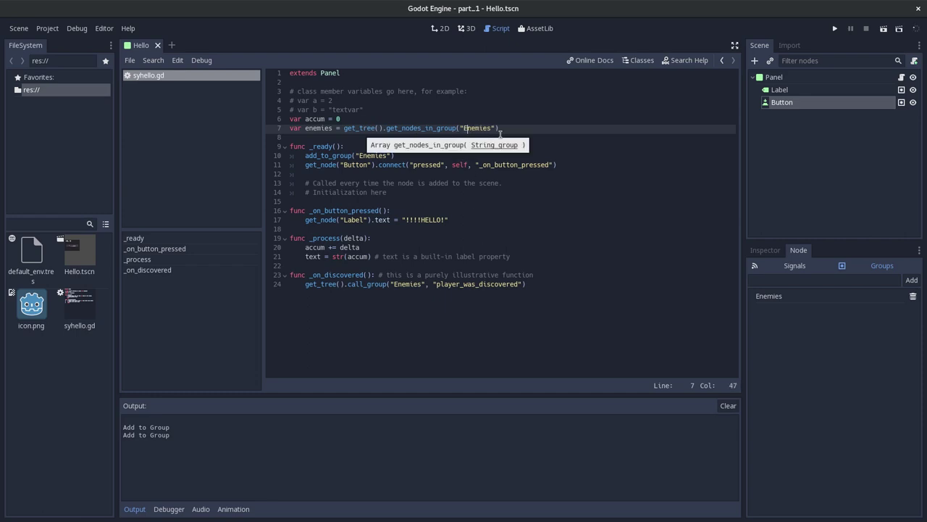
# Review line 7 by highlighting the enemies variable, get_tree and the get_nodes_in_group call.
pyautogui.click(374, 116)
pyautogui.click(329, 128)
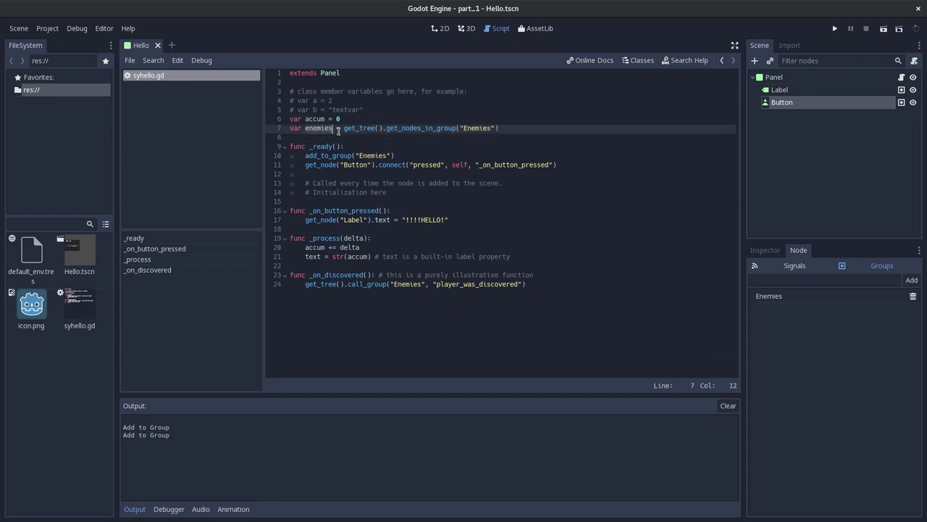
pyautogui.click(380, 136)
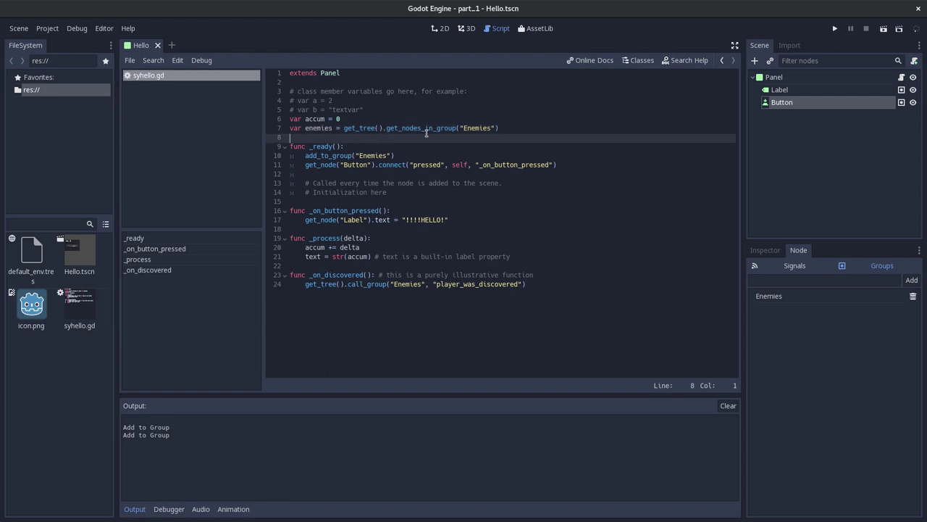
pyautogui.click(426, 129)
pyautogui.click(376, 129)
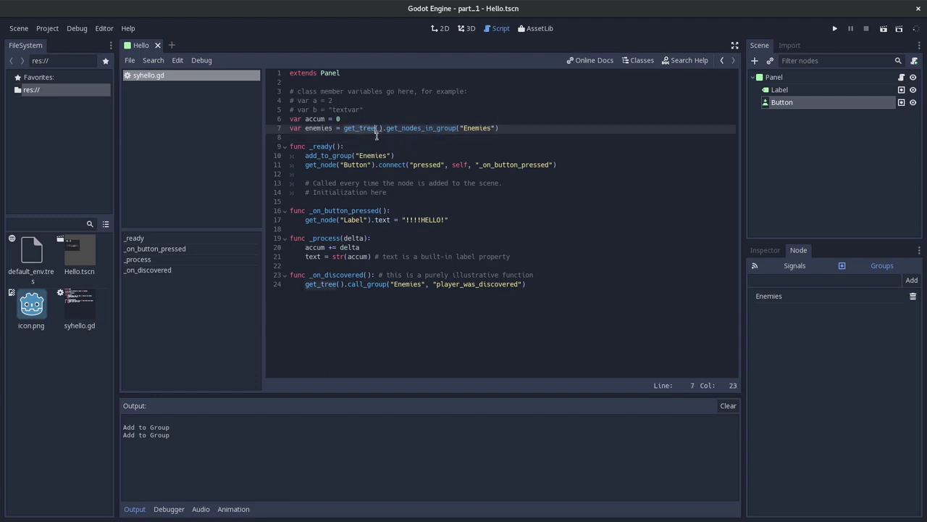
pyautogui.doubleClick(426, 129)
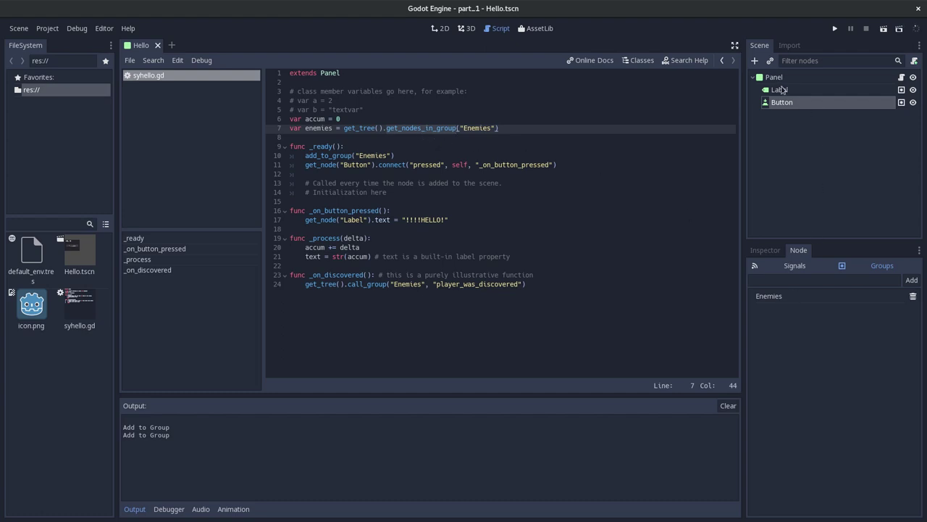
# Check the Label and Button nodes in the Scene dock, then reselect the enemies variable.
pyautogui.click(802, 95)
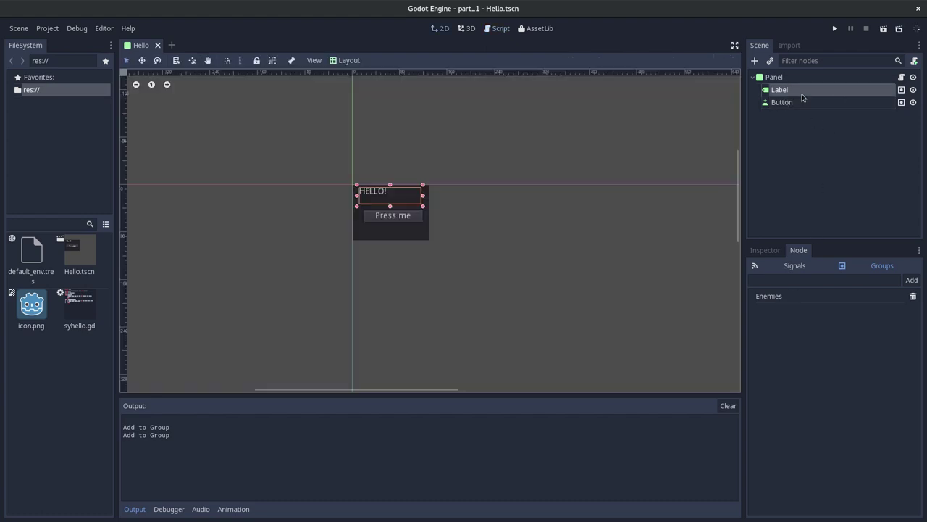
pyautogui.click(800, 106)
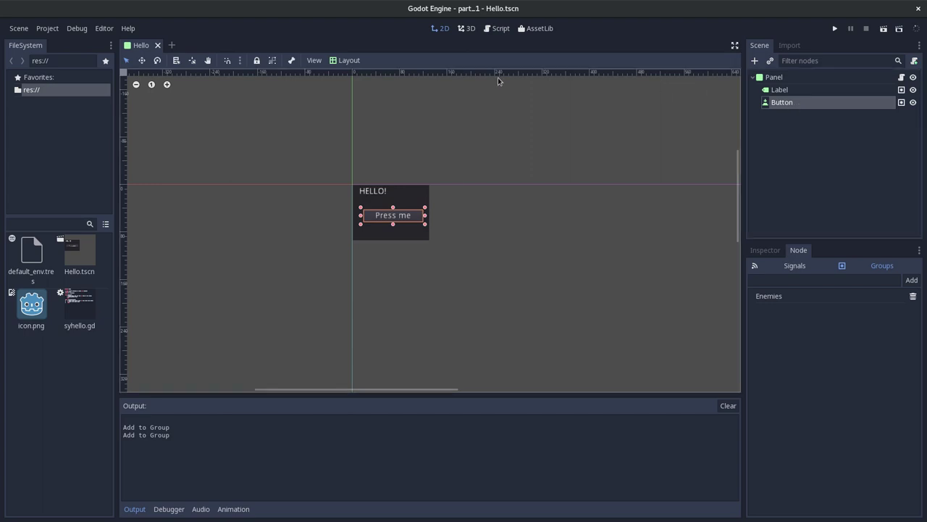
pyautogui.click(497, 28)
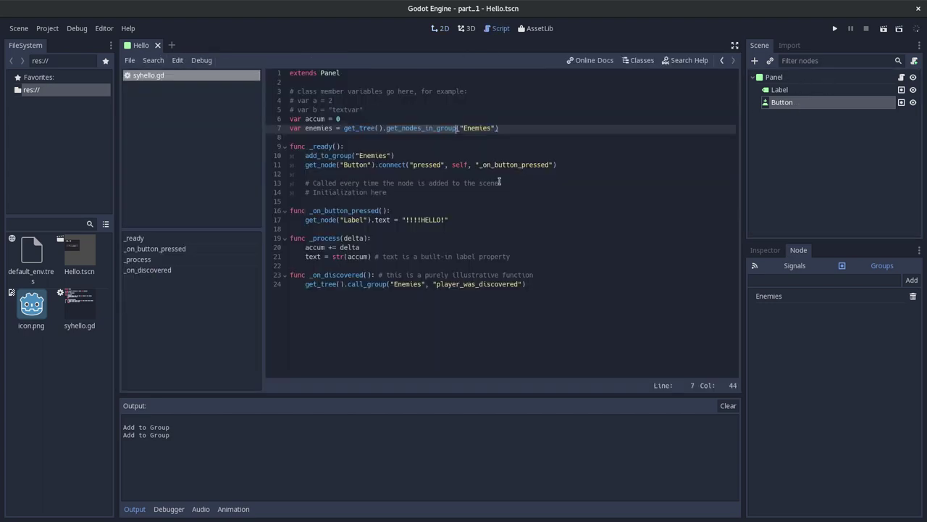
pyautogui.click(484, 193)
pyautogui.doubleClick(313, 127)
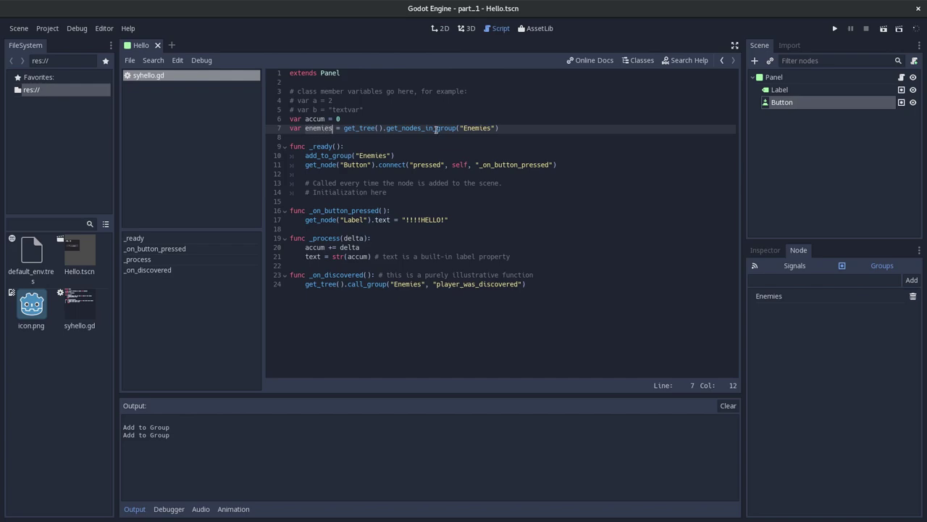
pyautogui.hotkey('alt', 'Tab')
pyautogui.click(305, 301)
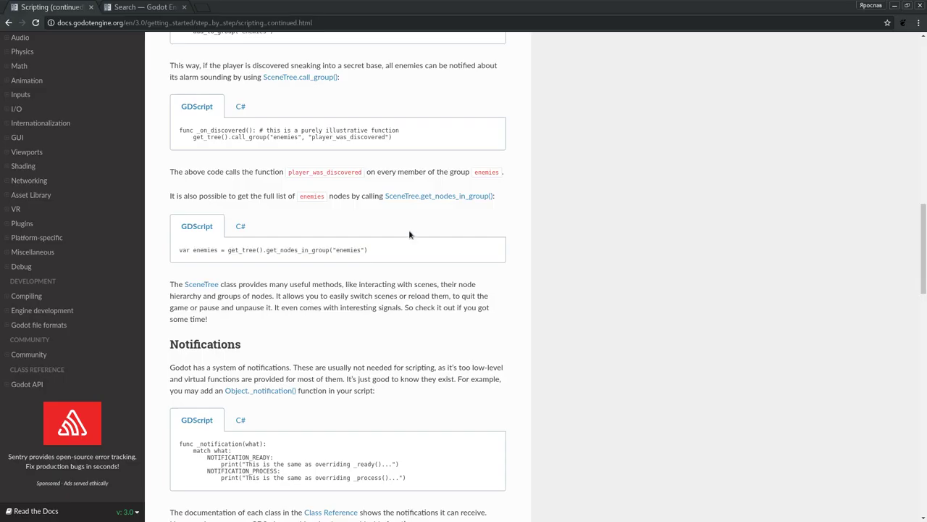
# Open the SceneTree.get_nodes_in_group() reference in a new tab and select its method name.
pyautogui.middleClick(464, 197)
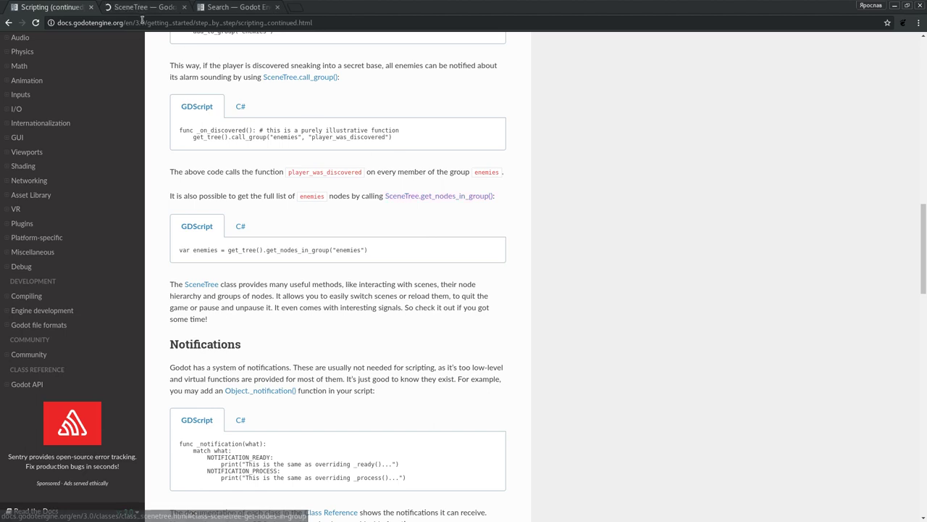
pyautogui.hotkey('ctrl', 'Tab')
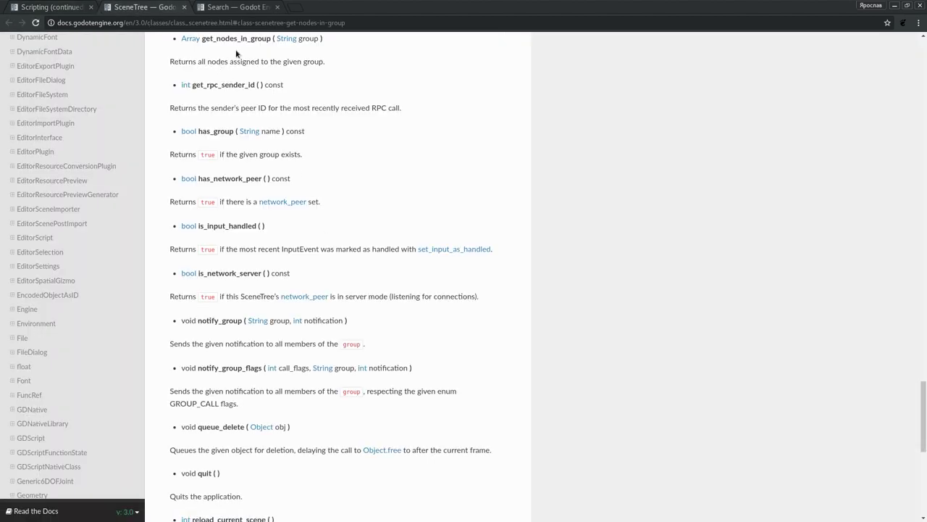
pyautogui.doubleClick(235, 38)
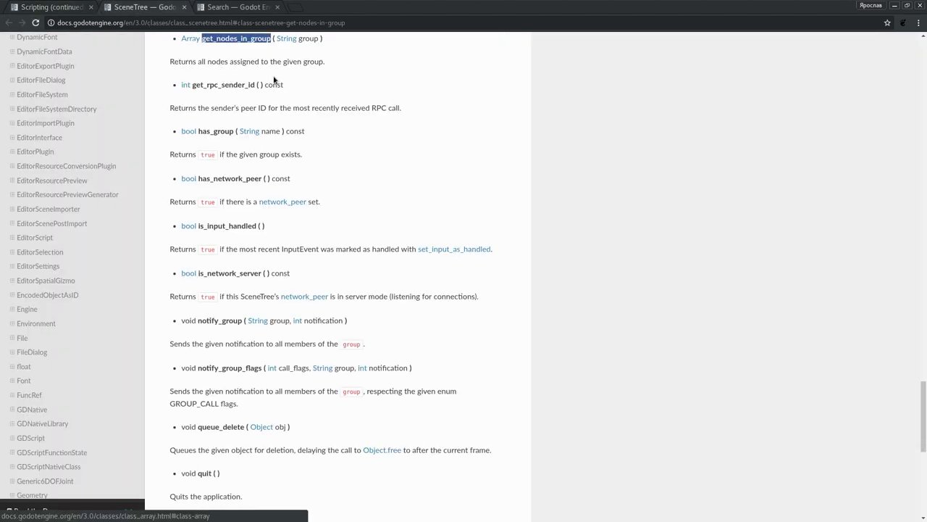
pyautogui.hotkey('alt', 'Tab')
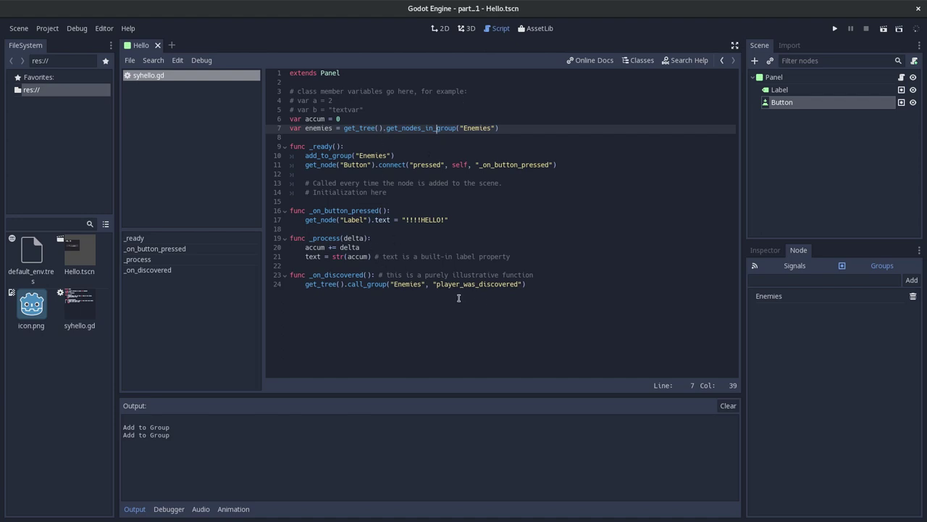
pyautogui.click(351, 268)
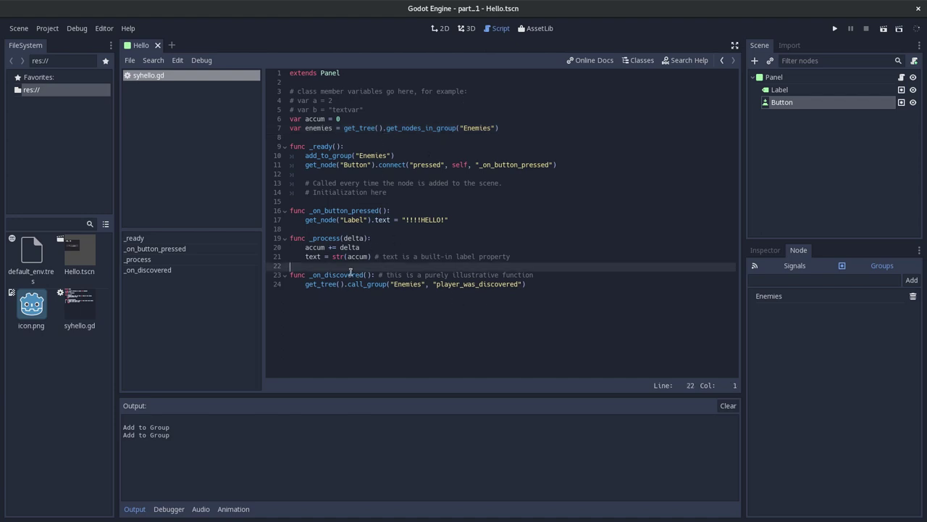
pyautogui.doubleClick(432, 275)
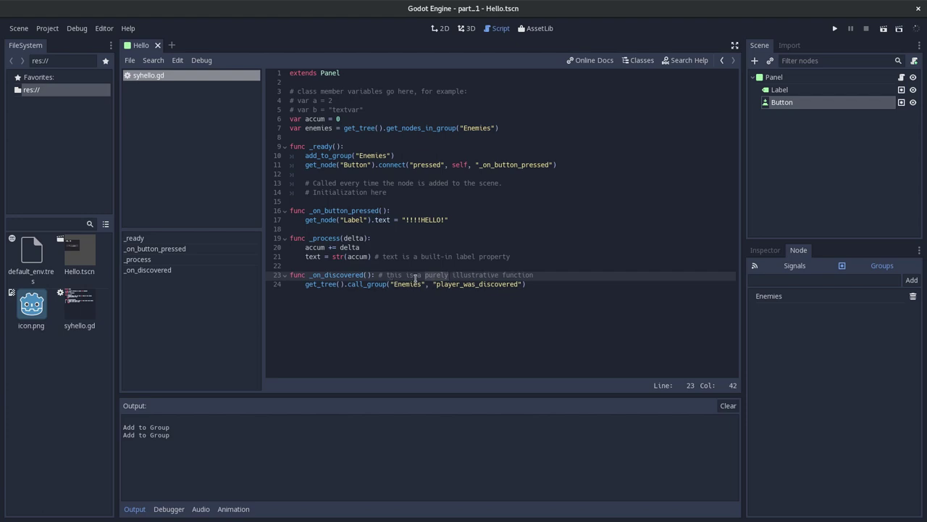
pyautogui.click(472, 275)
pyautogui.doubleClick(435, 275)
pyautogui.doubleClick(464, 275)
pyautogui.click(537, 269)
pyautogui.click(487, 284)
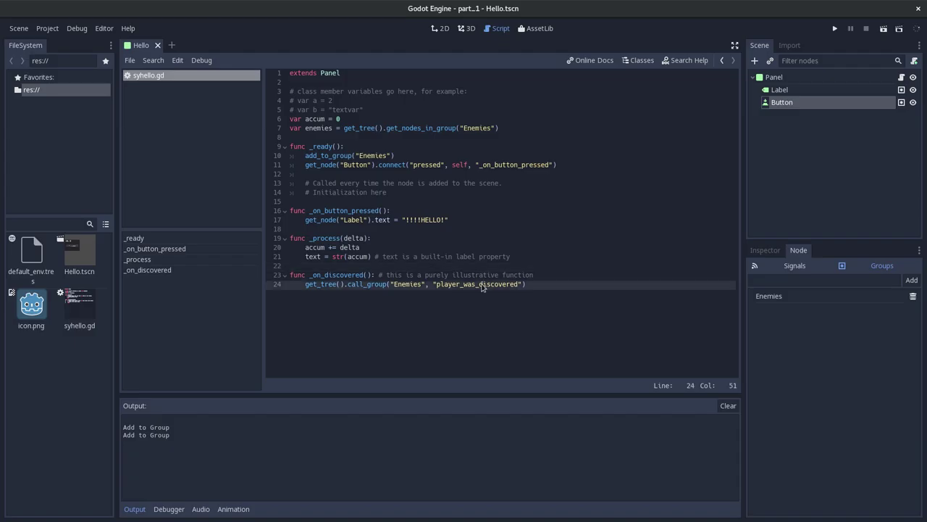
pyautogui.click(55, 9)
pyautogui.scroll(-1, 332, 317)
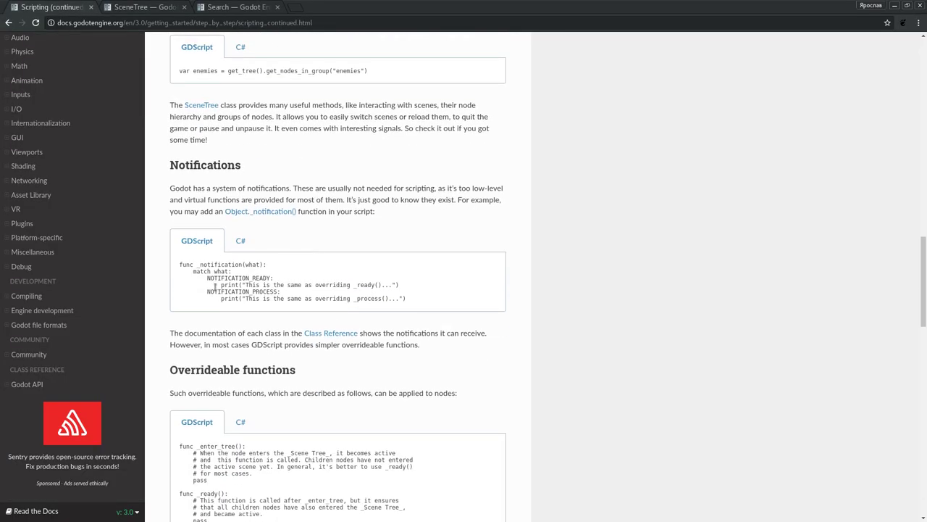
pyautogui.scroll(2, 296, 243)
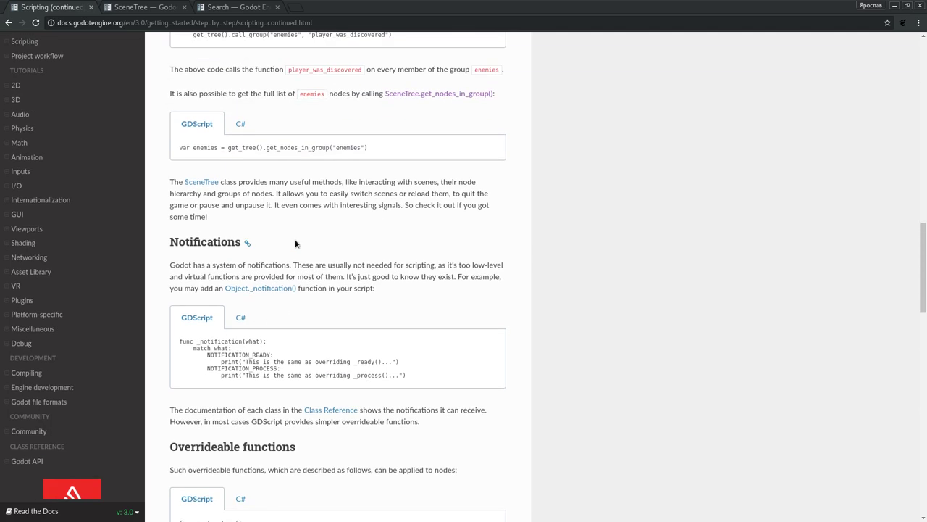
pyautogui.scroll(3, 296, 243)
pyautogui.hotkey('alt', 'Tab')
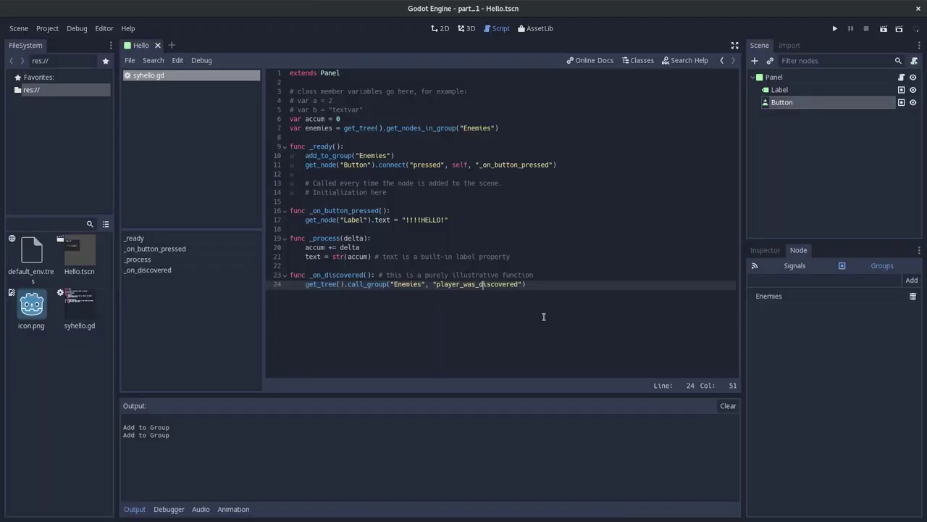
pyautogui.click(321, 274)
pyautogui.moveTo(586, 290); pyautogui.dragTo(290, 266)
pyautogui.press('Down')
pyautogui.press('Down')
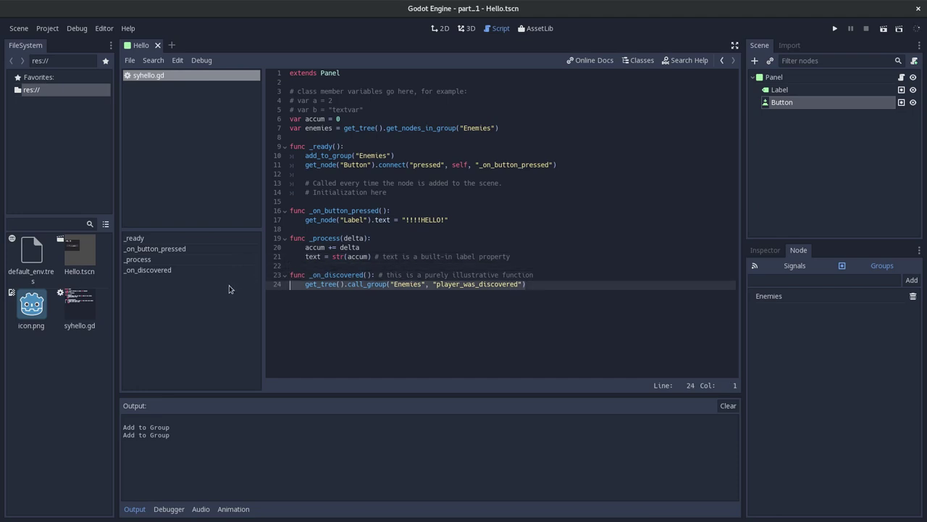
pyautogui.click(506, 276)
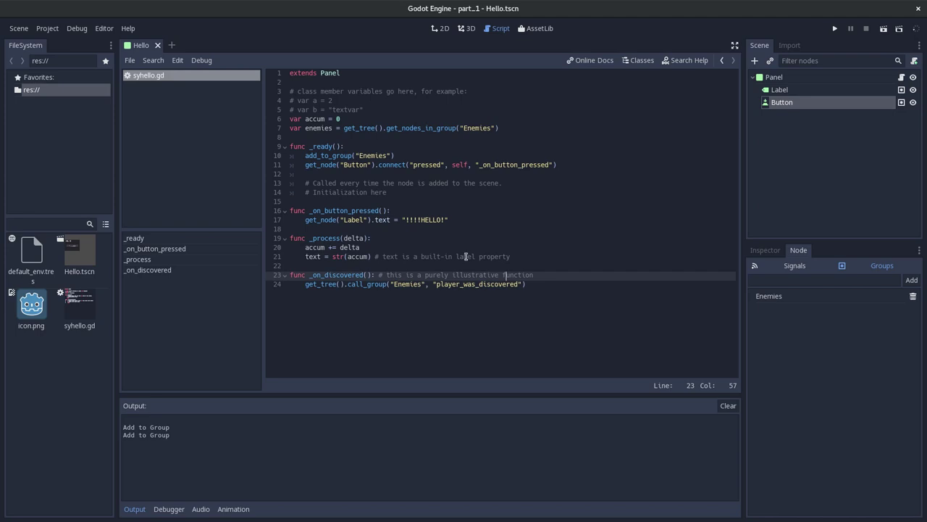
pyautogui.click(325, 285)
pyautogui.doubleClick(365, 285)
pyautogui.click(478, 285)
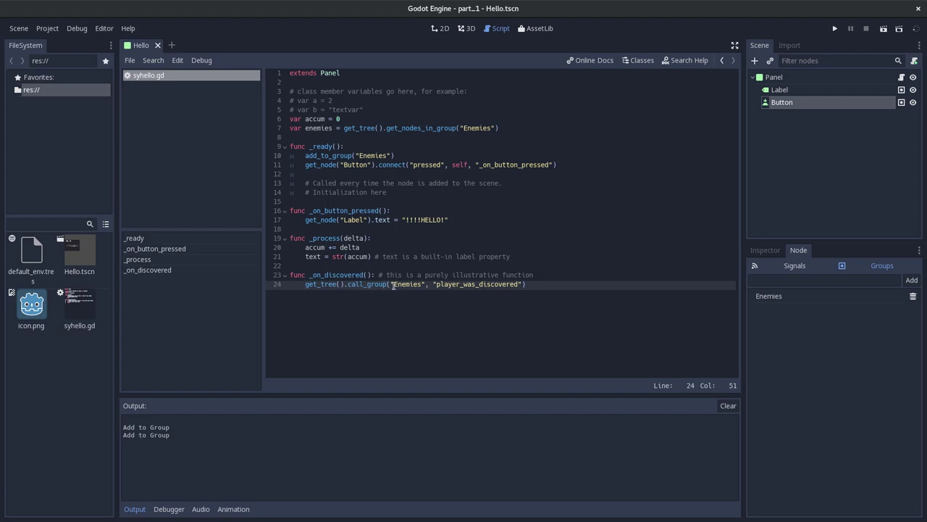
pyautogui.doubleClick(477, 285)
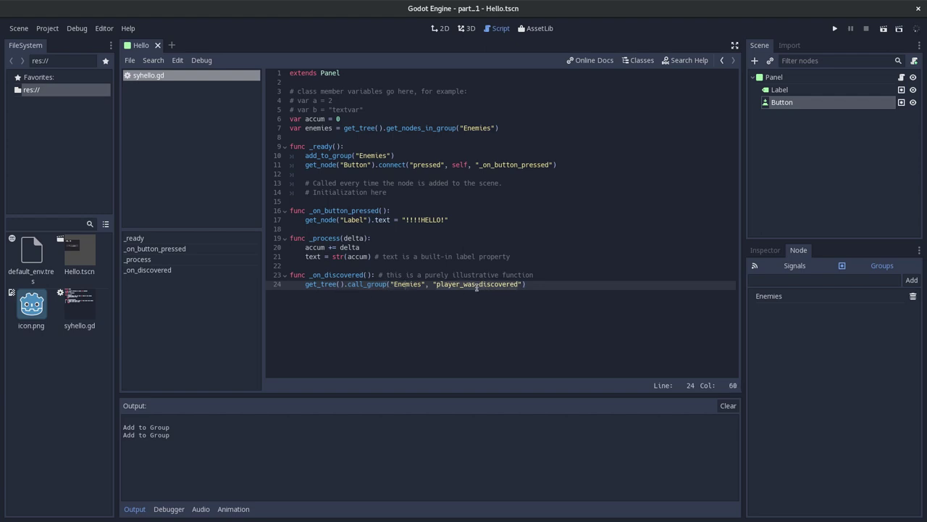
pyautogui.click(365, 285)
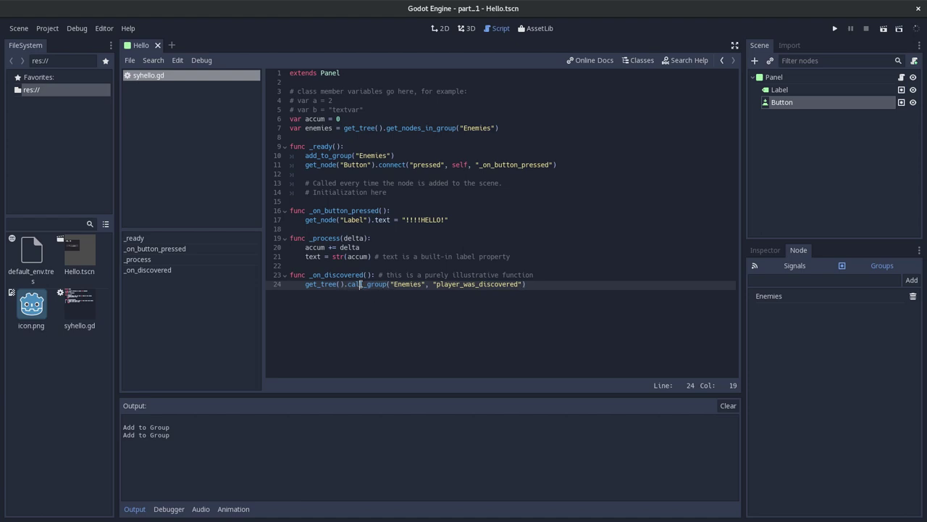
pyautogui.hotkey('alt', 'Tab')
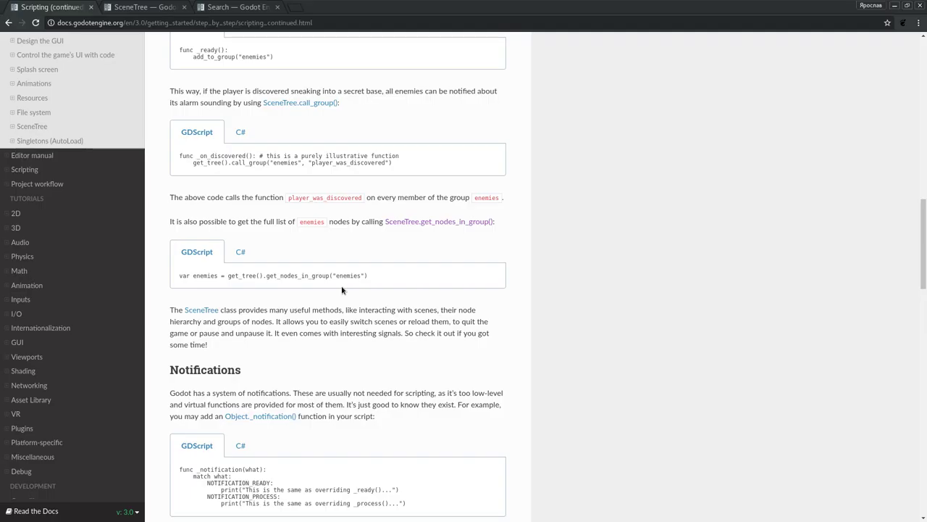
# Open the SceneTree.call_group() reference in a new tab and view it, then return to Godot.
pyautogui.scroll(2, 410, 244)
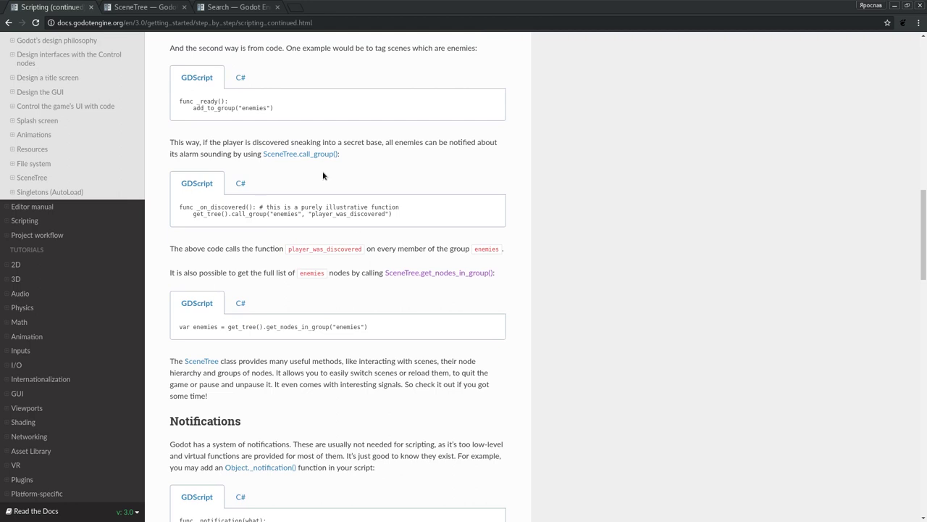
pyautogui.middleClick(321, 153)
pyautogui.click(215, 11)
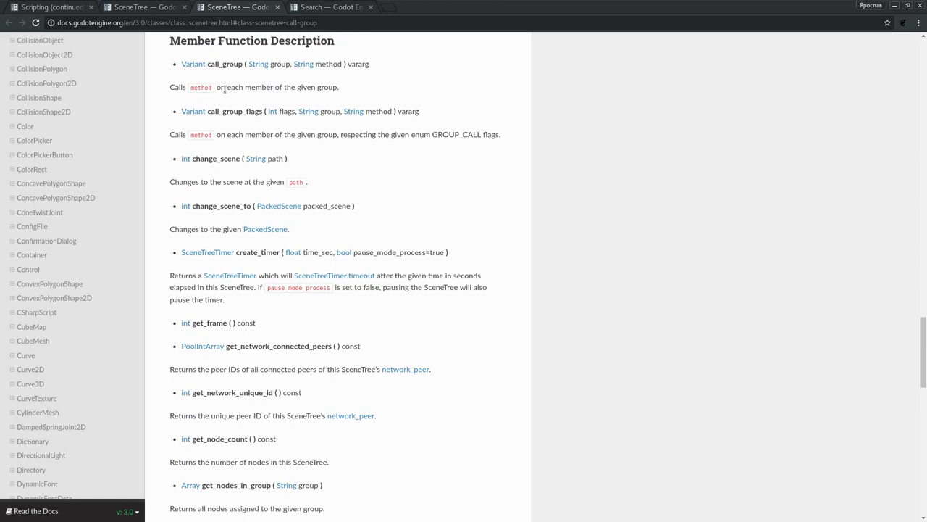
pyautogui.hotkey('alt', 'Tab')
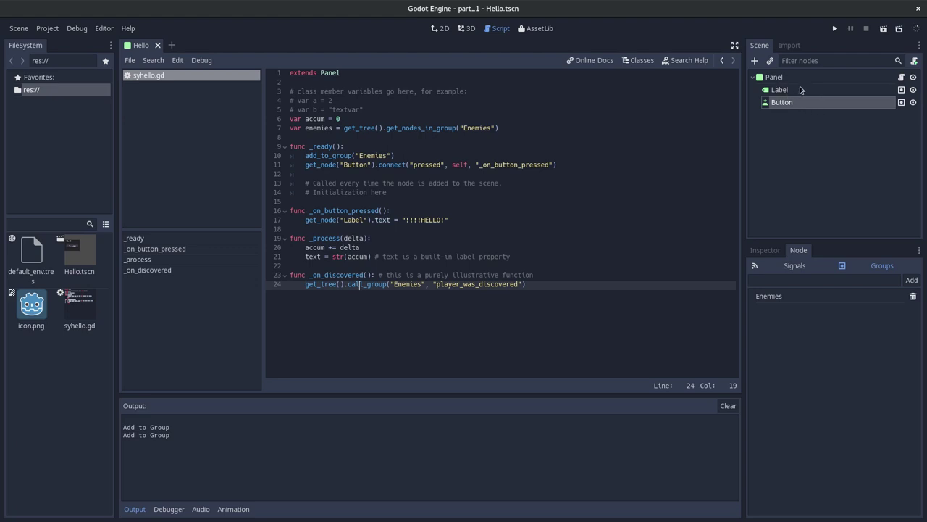
# Select player_was_discovered on line 24, then go back to the Scripting (continued) docs tab.
pyautogui.doubleClick(438, 285)
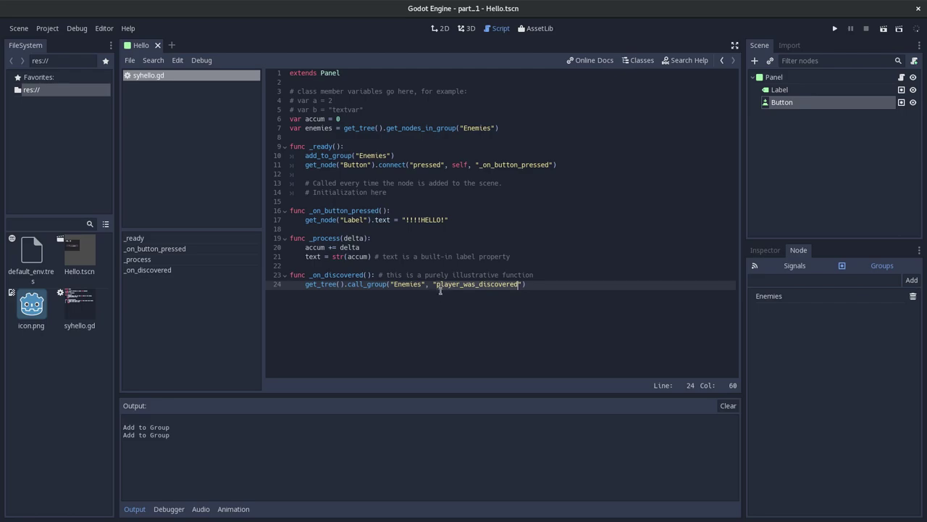
pyautogui.hotkey('alt', 'Tab')
pyautogui.scroll(-2, 555, 282)
pyautogui.scroll(-2, 555, 281)
pyautogui.click(61, 8)
# Scroll through the Notifications section, highlighting words and selecting a passage while reading.
pyautogui.scroll(-1, 295, 292)
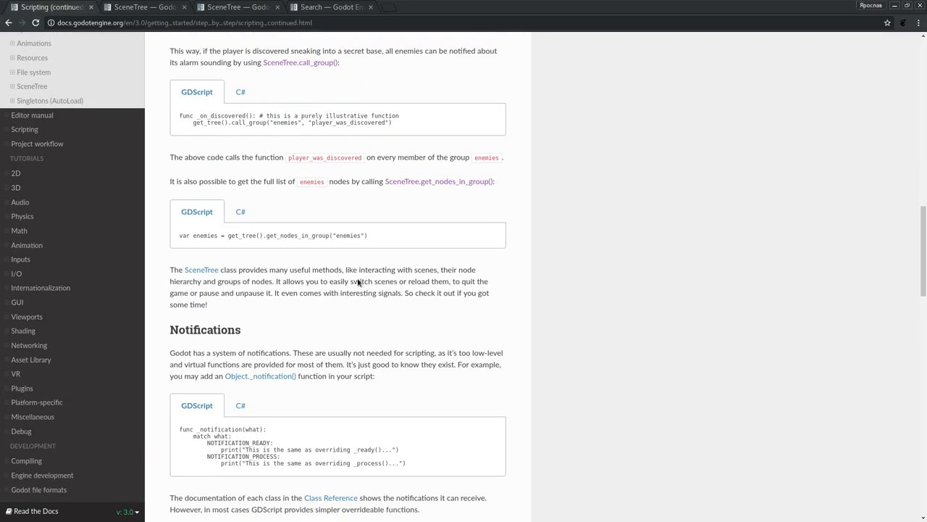
pyautogui.scroll(-2, 166, 240)
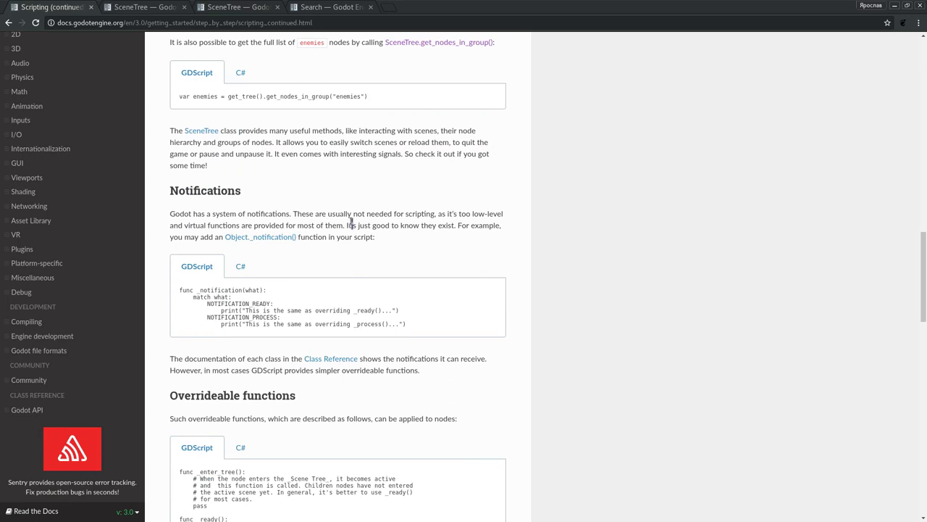
pyautogui.doubleClick(360, 214)
pyautogui.click(409, 218)
pyautogui.doubleClick(452, 214)
pyautogui.click(217, 216)
pyautogui.scroll(-3, 353, 274)
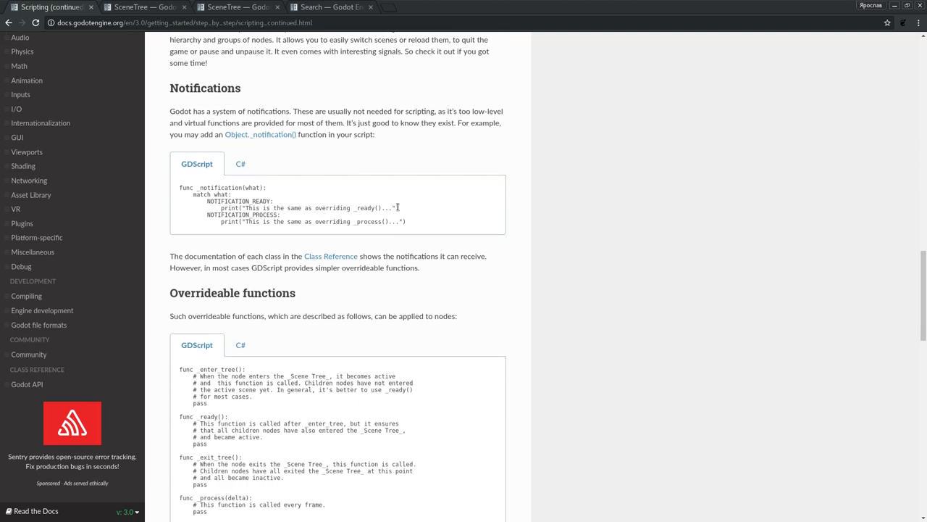
pyautogui.moveTo(432, 222)
pyautogui.mouseDown()
pyautogui.moveTo(230, 204)
pyautogui.moveTo(180, 187)
pyautogui.mouseUp()
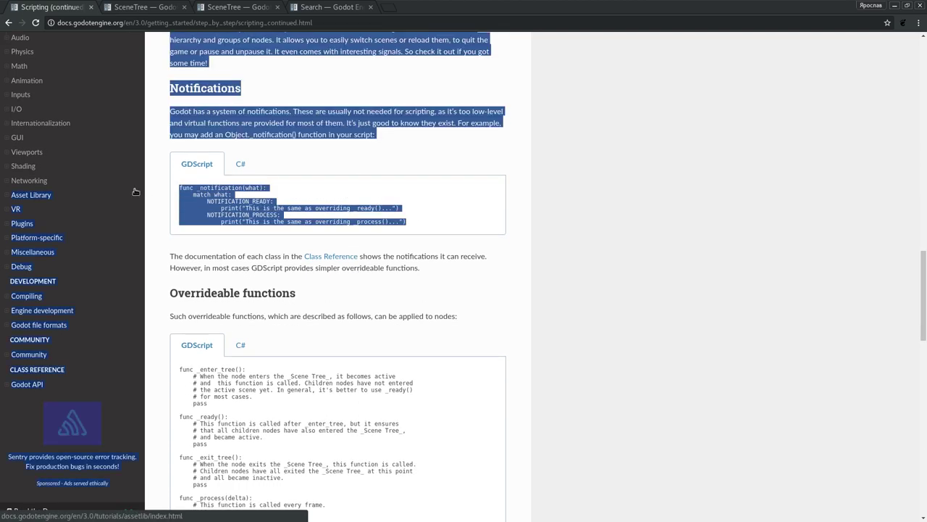
pyautogui.middleClick(262, 135)
pyautogui.scroll(2, 264, 73)
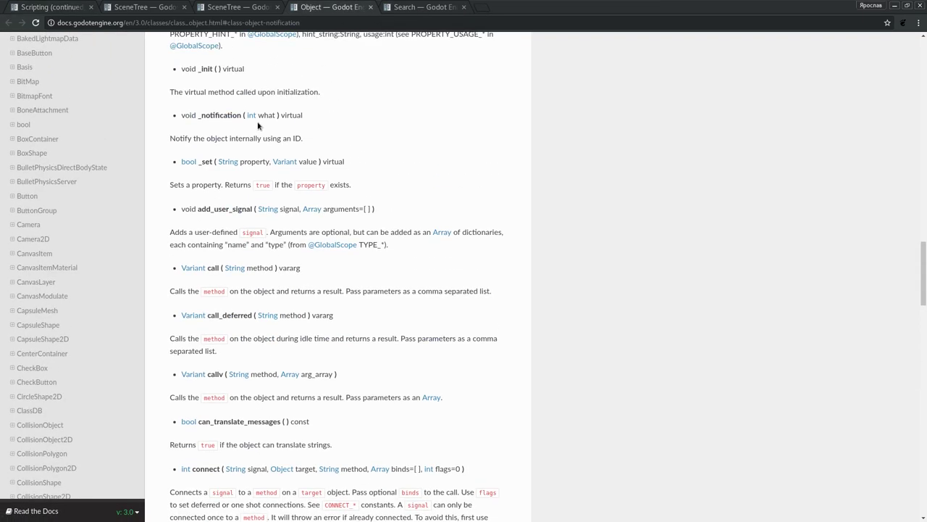
pyautogui.doubleClick(214, 115)
pyautogui.click(299, 95)
pyautogui.doubleClick(266, 92)
pyautogui.click(343, 100)
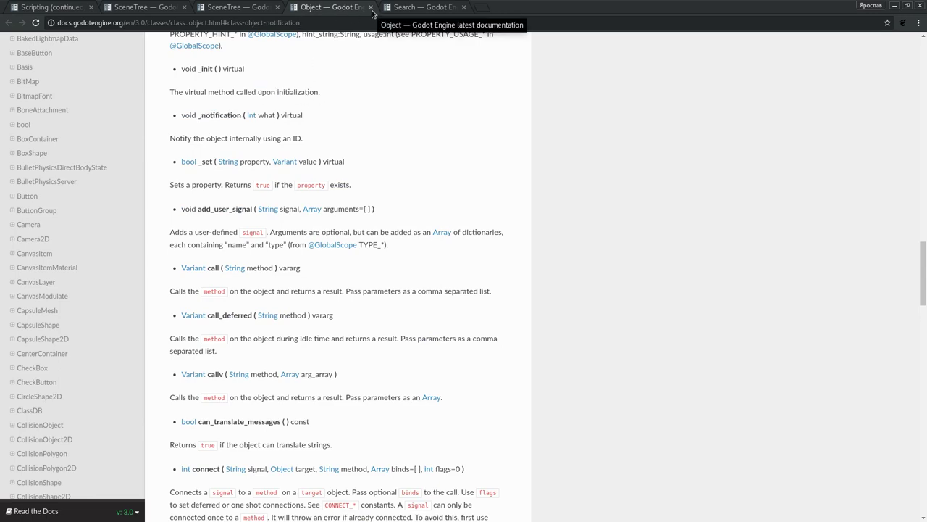
pyautogui.click(370, 6)
pyautogui.click(43, 7)
pyautogui.scroll(-1, 319, 257)
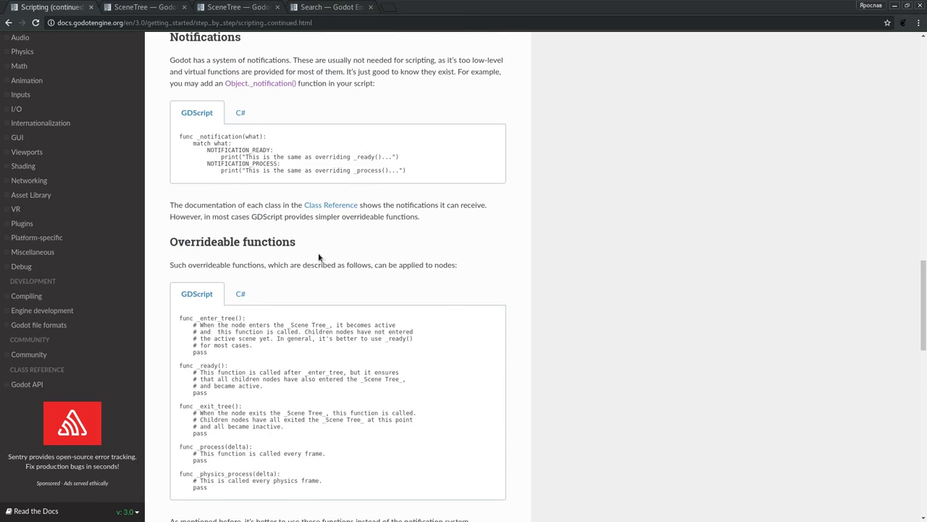
pyautogui.scroll(-1, 318, 257)
pyautogui.scroll(-2, 319, 257)
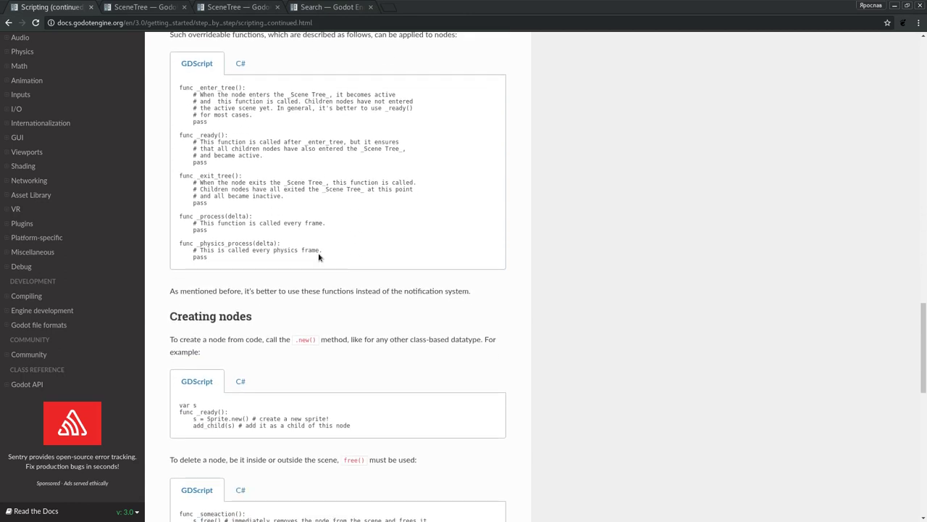
pyautogui.scroll(1, 318, 253)
pyautogui.scroll(3, 318, 253)
pyautogui.scroll(-2, 318, 255)
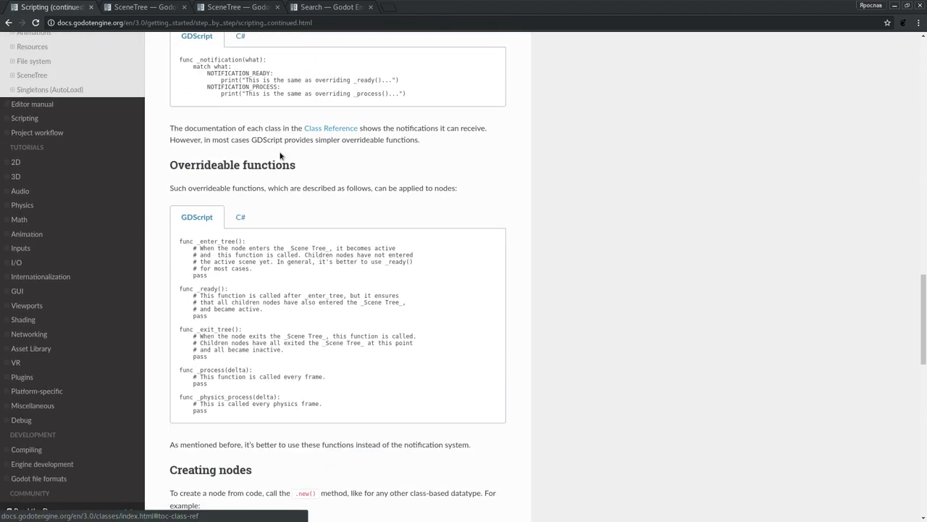
pyautogui.scroll(2, 242, 216)
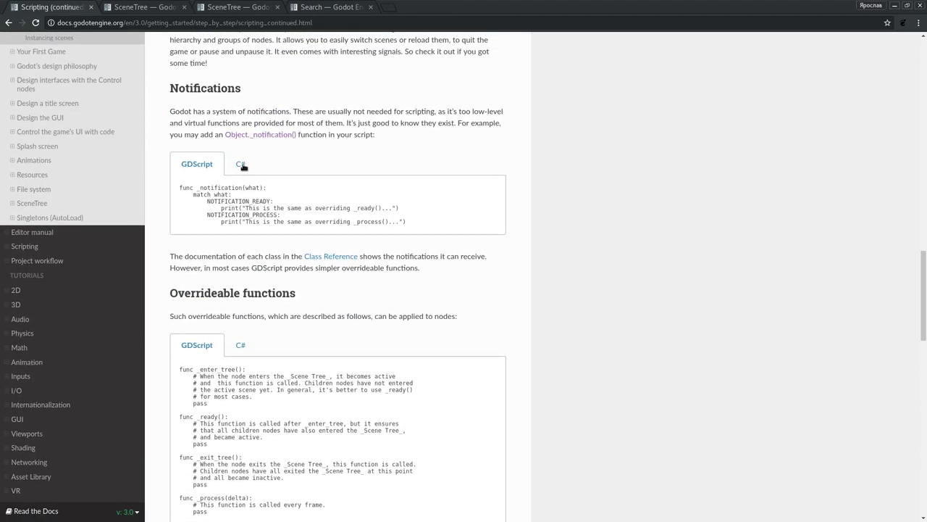
pyautogui.click(241, 165)
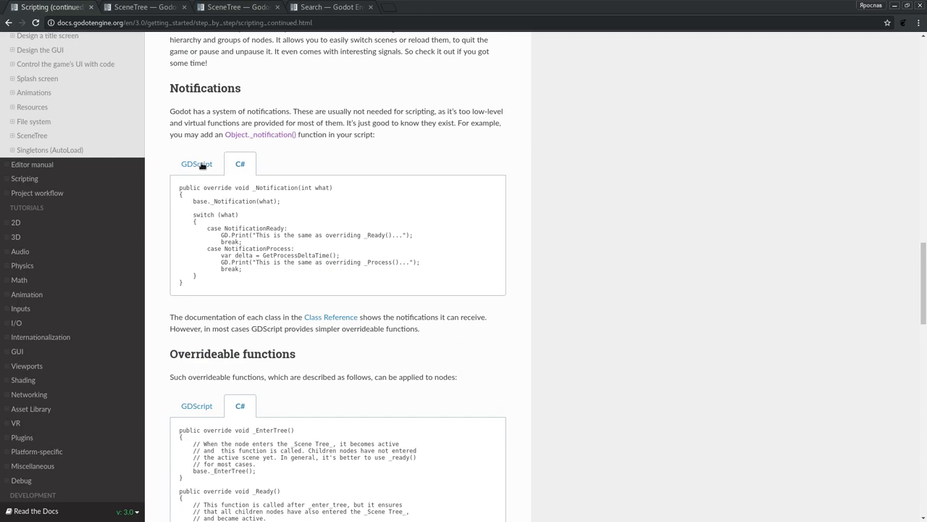
pyautogui.click(202, 165)
pyautogui.scroll(-2, 253, 250)
pyautogui.click(251, 249)
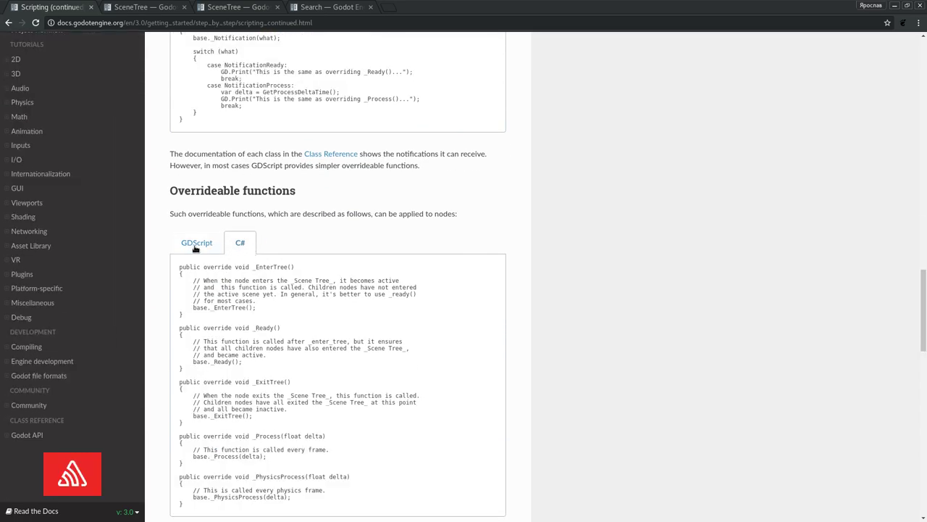
pyautogui.click(195, 248)
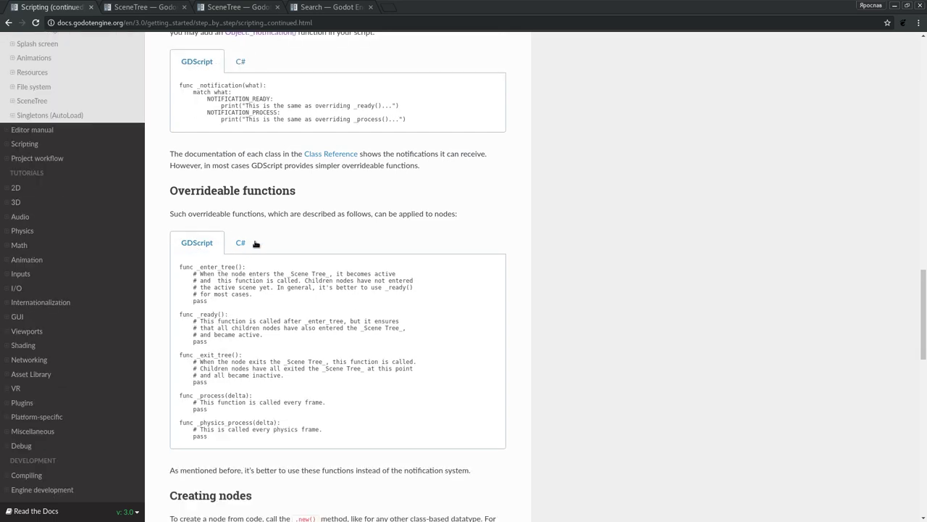
pyautogui.scroll(-1, 255, 244)
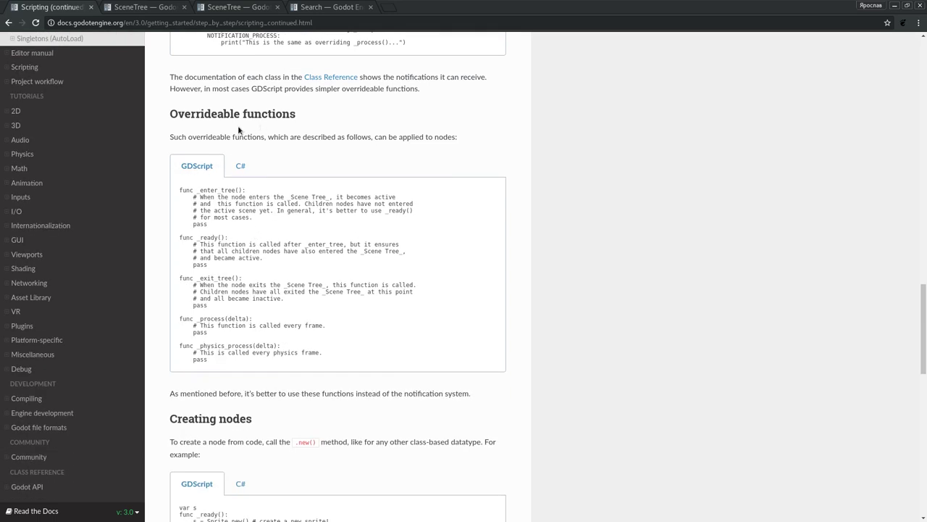
pyautogui.doubleClick(211, 113)
pyautogui.click(266, 142)
pyautogui.moveTo(203, 355); pyautogui.dragTo(166, 190)
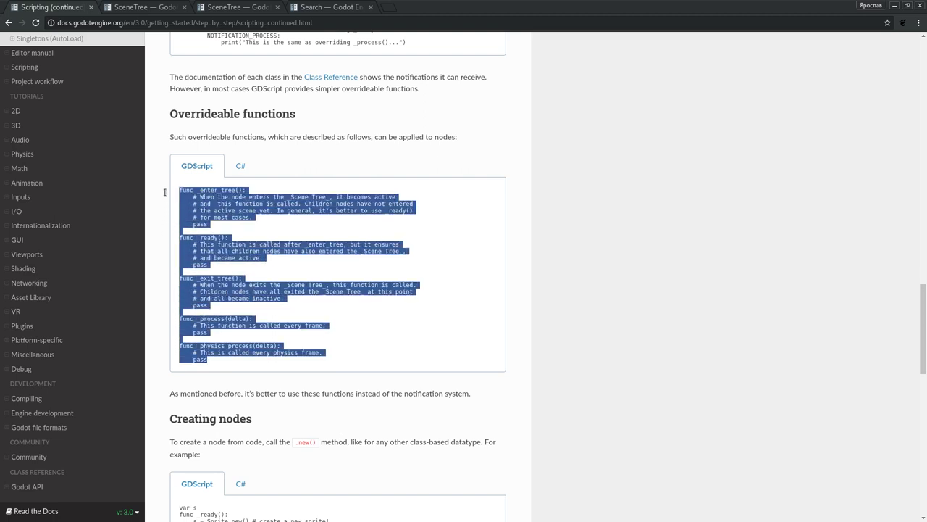
pyautogui.click(338, 216)
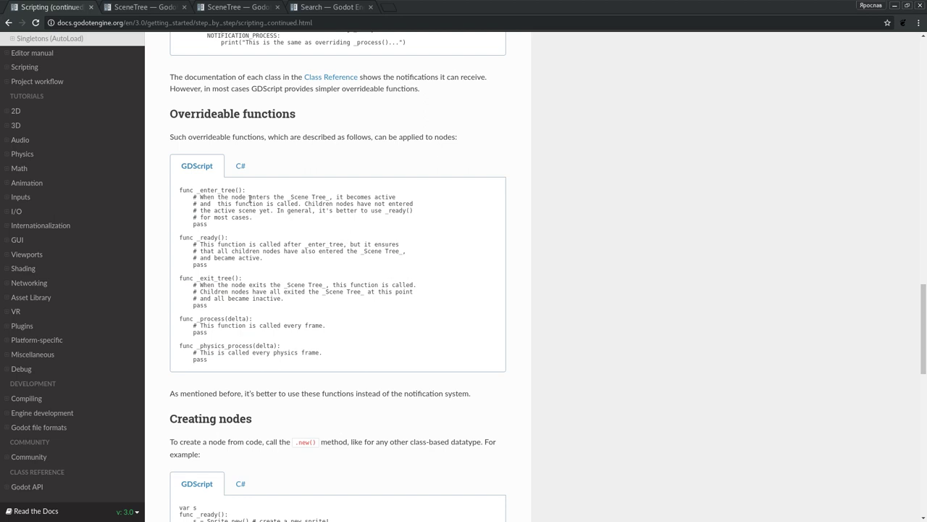
pyautogui.moveTo(247, 191); pyautogui.dragTo(330, 219)
pyautogui.click(320, 229)
pyautogui.scroll(1, 231, 254)
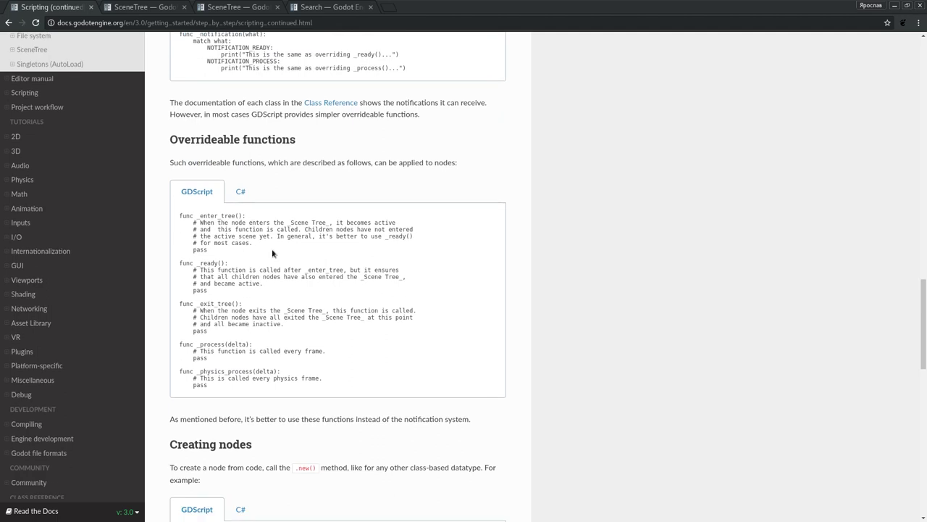
pyautogui.doubleClick(323, 269)
pyautogui.doubleClick(219, 310)
pyautogui.doubleClick(224, 352)
pyautogui.doubleClick(312, 351)
pyautogui.doubleClick(204, 371)
pyautogui.doubleClick(284, 377)
pyautogui.scroll(-1, 212, 374)
pyautogui.doubleClick(211, 319)
pyautogui.doubleClick(217, 294)
pyautogui.doubleClick(221, 320)
pyautogui.doubleClick(216, 297)
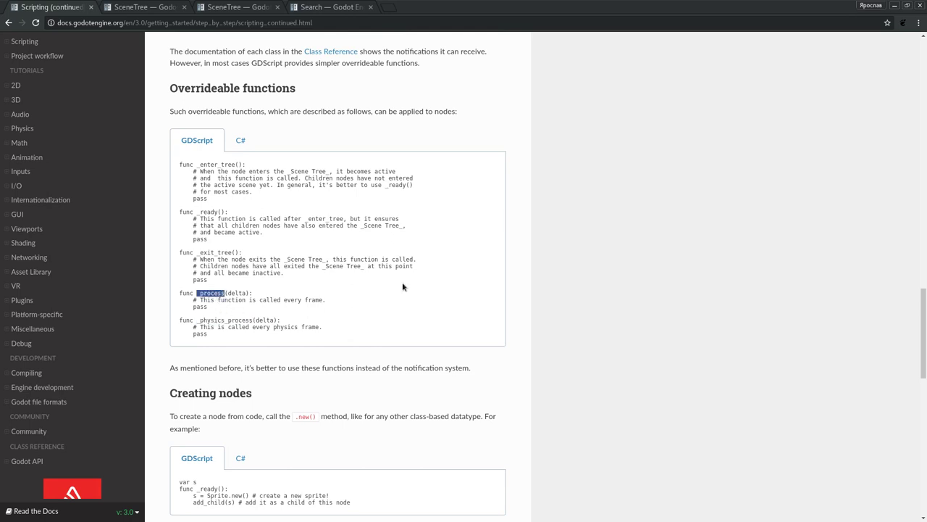
pyautogui.moveTo(207, 335); pyautogui.dragTo(172, 301)
pyautogui.click(334, 302)
pyautogui.scroll(-2, 268, 318)
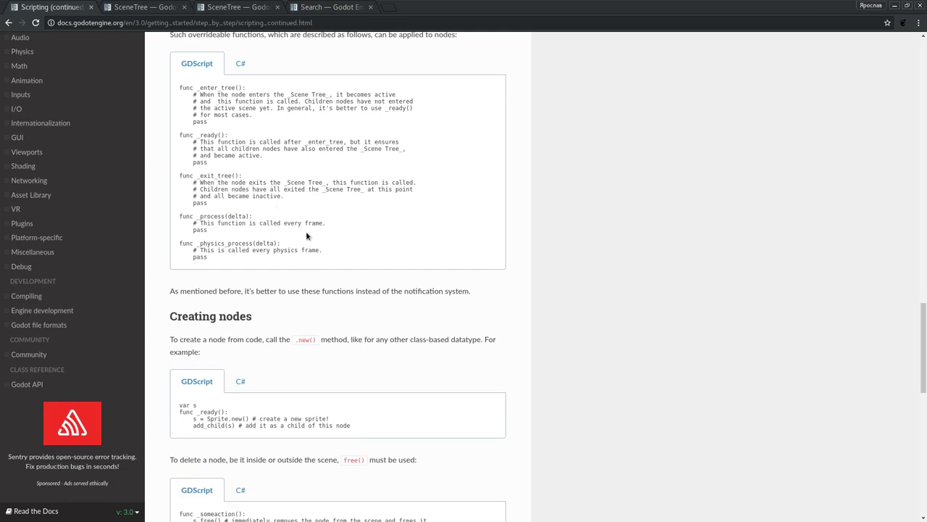
pyautogui.moveTo(222, 234); pyautogui.dragTo(165, 217)
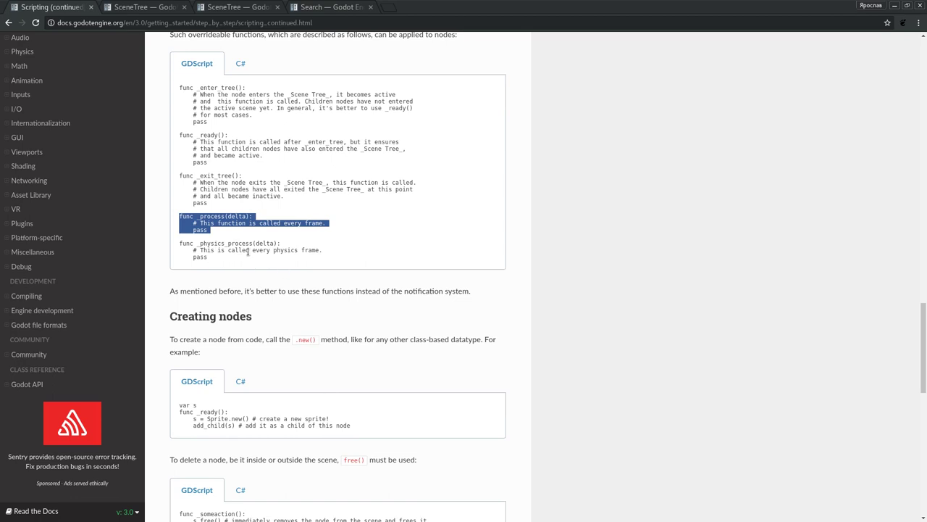
pyautogui.moveTo(239, 259); pyautogui.dragTo(215, 251)
pyautogui.scroll(-2, 245, 282)
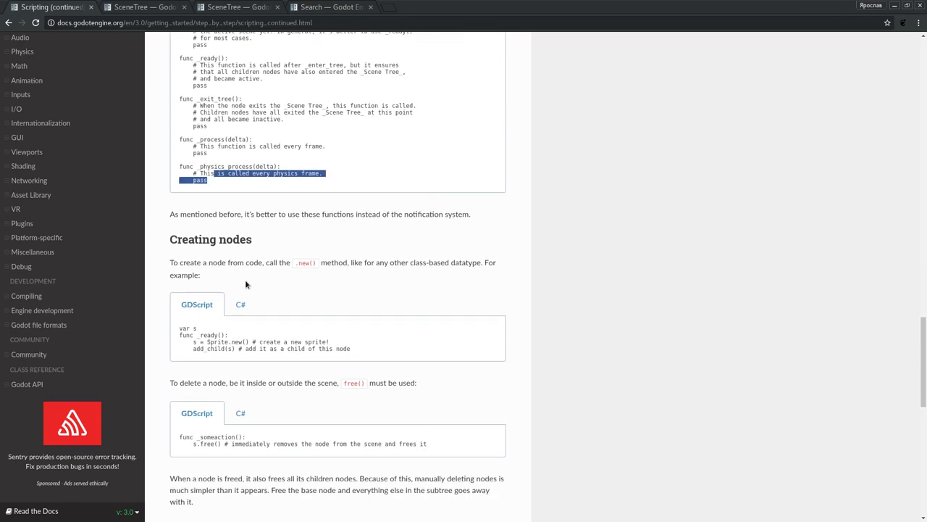
pyautogui.scroll(-1, 275, 287)
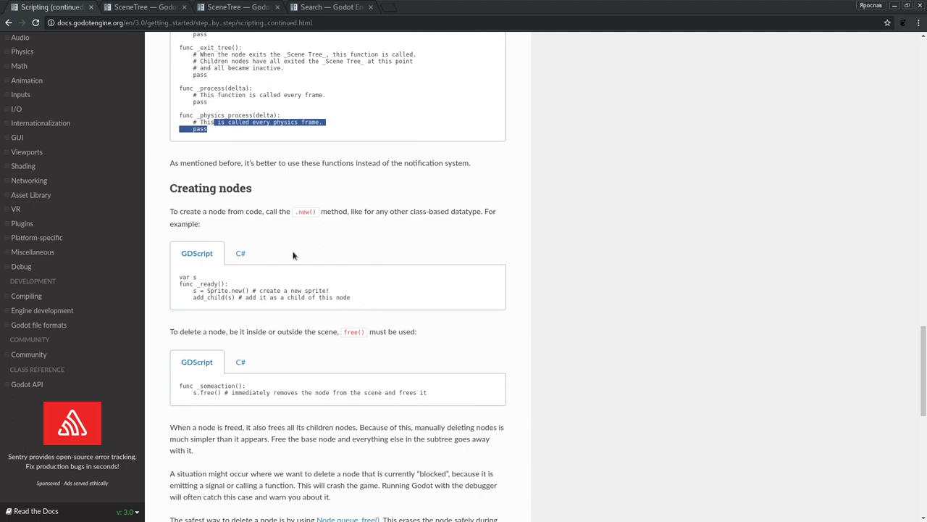
pyautogui.scroll(-1, 292, 252)
pyautogui.scroll(1, 292, 252)
pyautogui.scroll(-1, 292, 252)
pyautogui.scroll(-1, 222, 283)
pyautogui.scroll(-2, 222, 284)
pyautogui.scroll(-2, 224, 289)
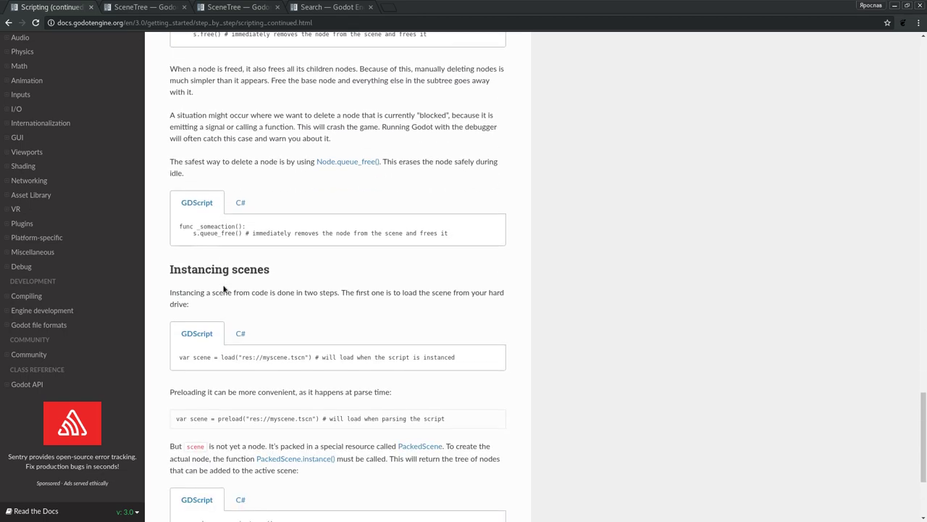
pyautogui.scroll(1, 224, 288)
pyautogui.scroll(-3, 224, 289)
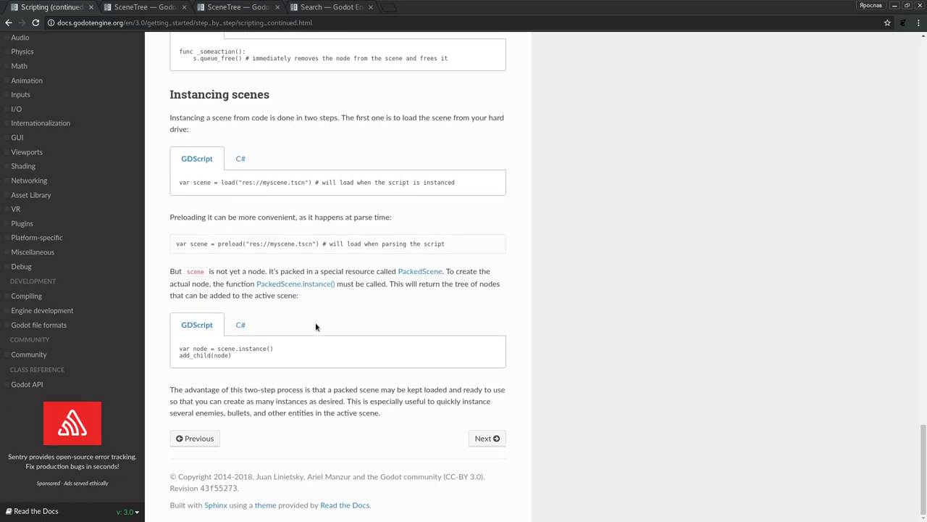
pyautogui.scroll(3, 309, 324)
pyautogui.scroll(2, 308, 323)
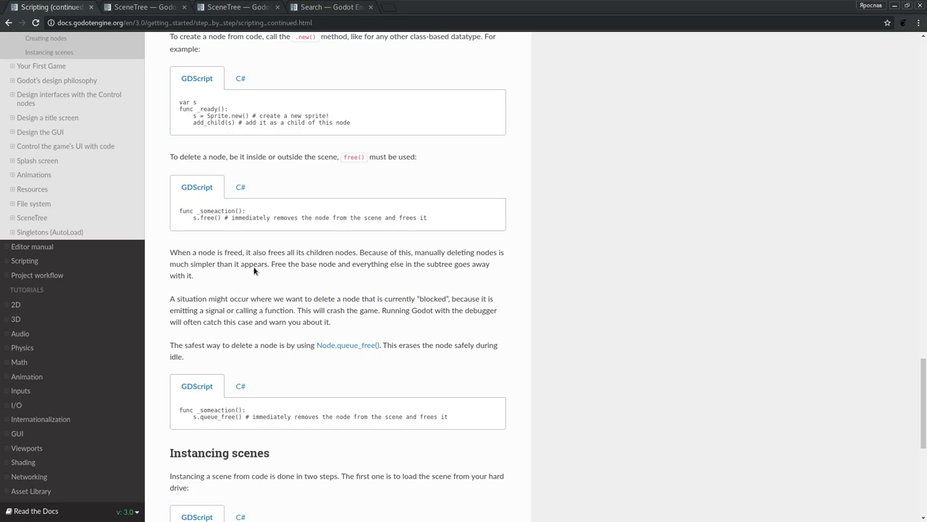
pyautogui.scroll(1, 271, 245)
pyautogui.scroll(1, 271, 248)
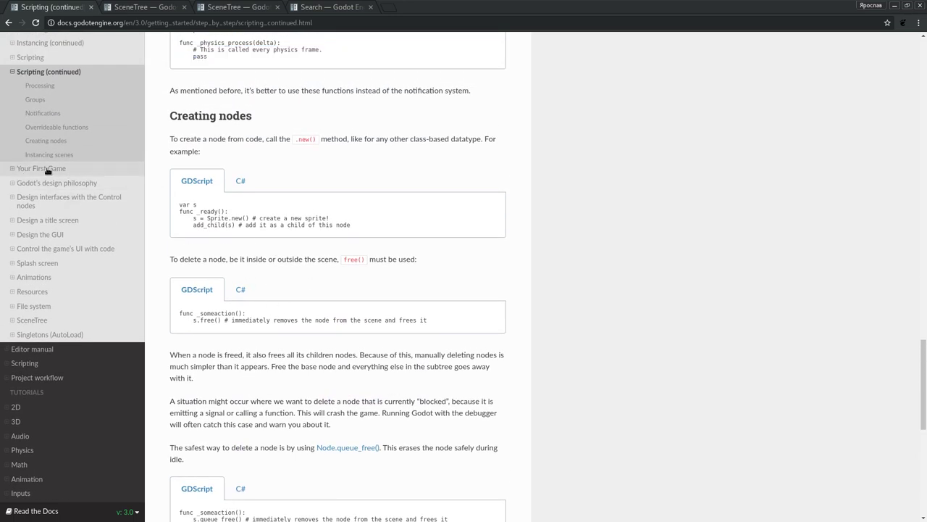
pyautogui.moveTo(193, 219); pyautogui.dragTo(366, 224)
pyautogui.click(239, 182)
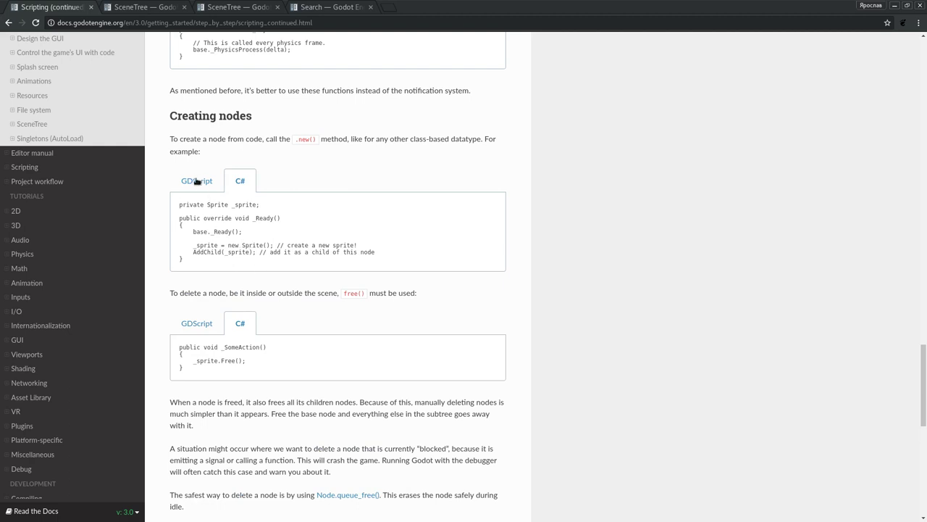
pyautogui.click(197, 181)
pyautogui.click(240, 183)
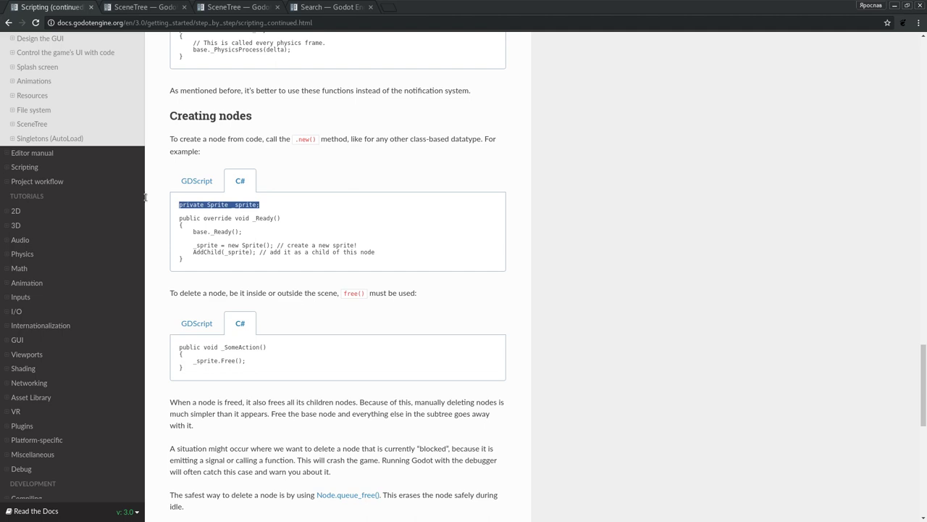
pyautogui.moveTo(219, 204); pyautogui.dragTo(255, 245)
pyautogui.click(255, 245)
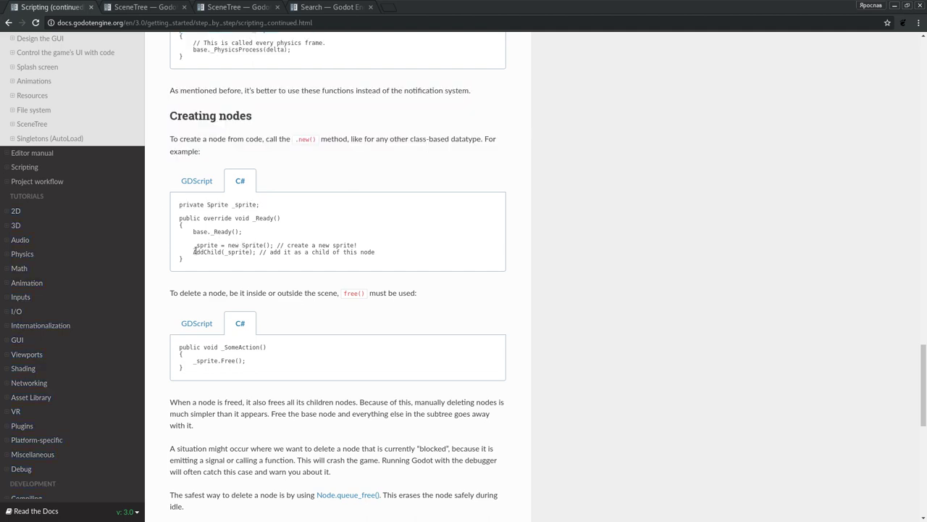
pyautogui.doubleClick(244, 205)
pyautogui.click(213, 246)
pyautogui.doubleClick(206, 245)
pyautogui.click(196, 183)
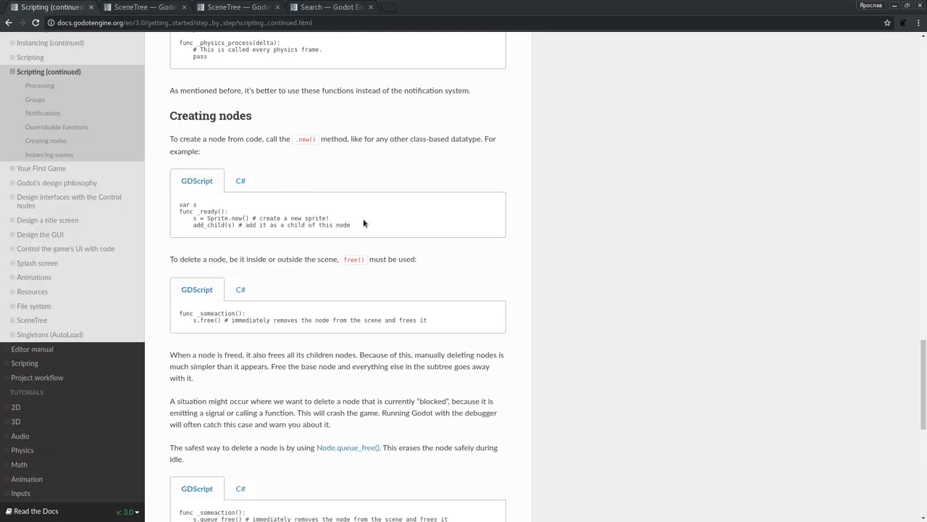
pyautogui.doubleClick(217, 218)
pyautogui.doubleClick(236, 218)
pyautogui.doubleClick(217, 218)
pyautogui.doubleClick(236, 218)
pyautogui.moveTo(181, 224); pyautogui.dragTo(416, 225)
pyautogui.click(214, 205)
pyautogui.scroll(-1, 244, 310)
pyautogui.scroll(-2, 233, 292)
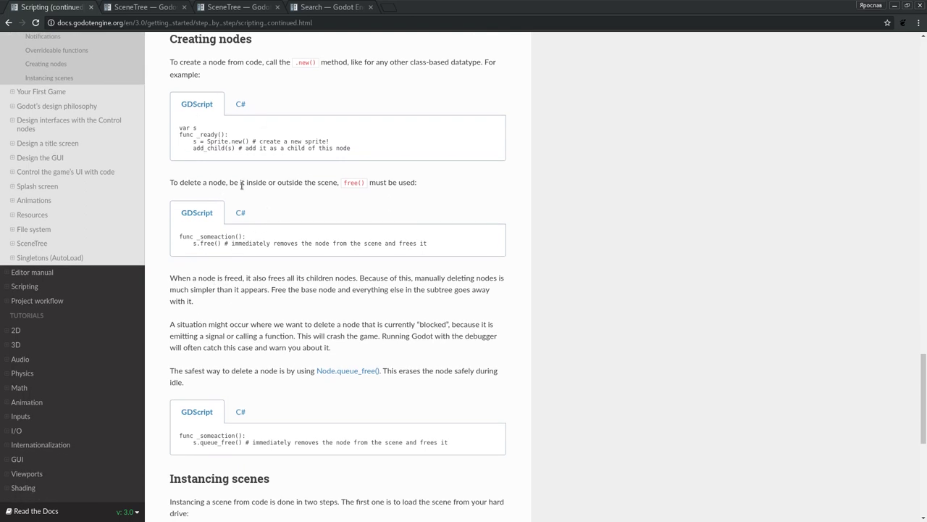
pyautogui.scroll(-1, 262, 397)
pyautogui.scroll(-3, 262, 397)
pyautogui.scroll(-4, 255, 389)
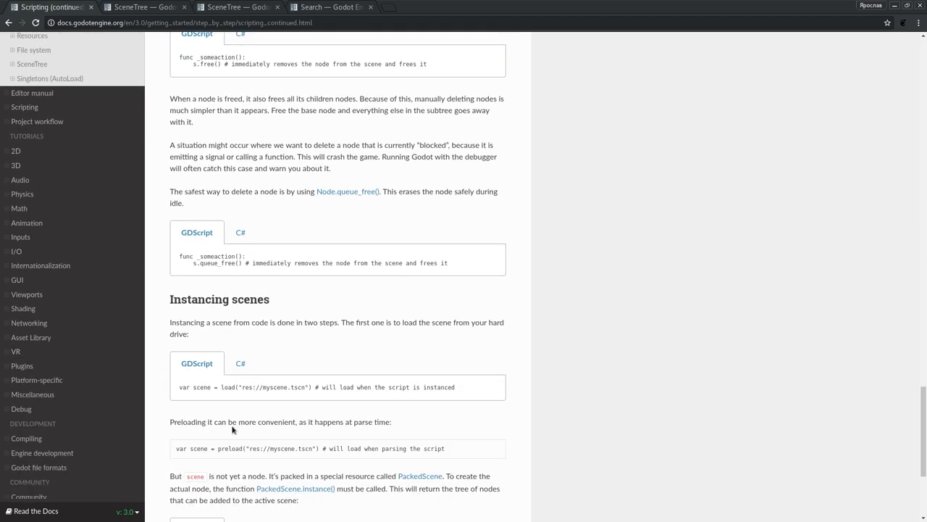
pyautogui.scroll(-3, 232, 428)
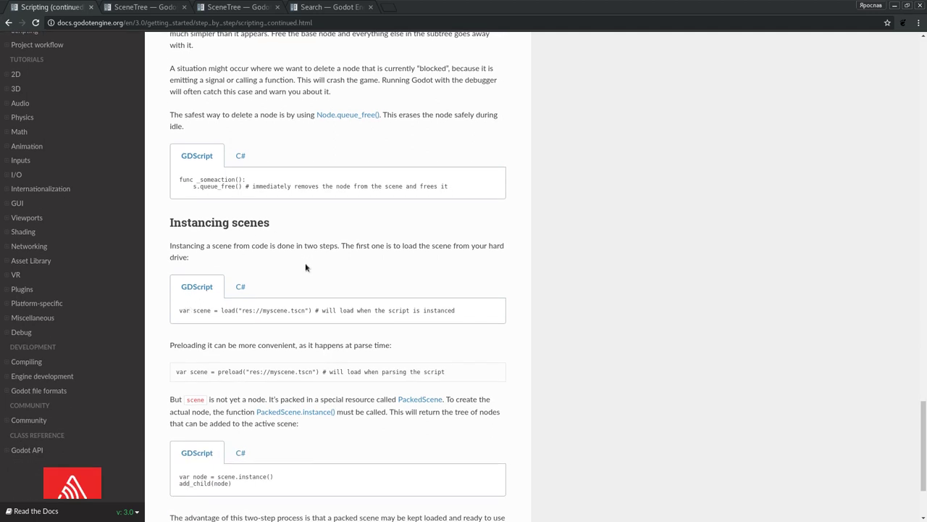
pyautogui.moveTo(244, 310); pyautogui.dragTo(309, 313)
pyautogui.click(290, 343)
pyautogui.scroll(-2, 276, 350)
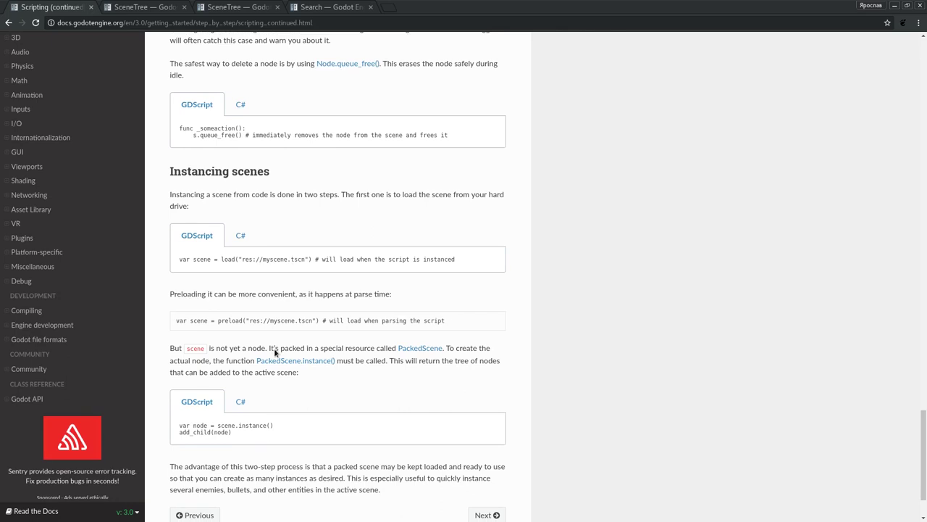
pyautogui.scroll(-2, 275, 350)
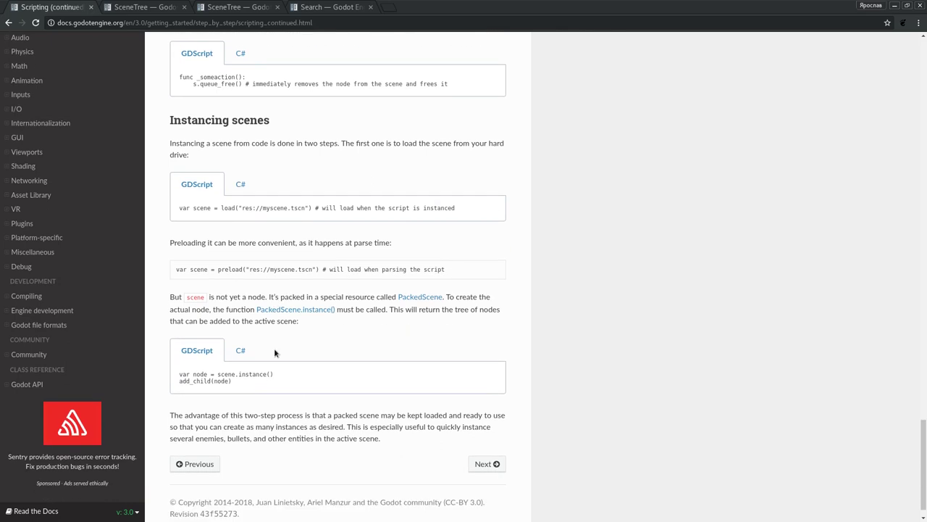
pyautogui.doubleClick(242, 373)
pyautogui.doubleClick(230, 269)
pyautogui.click(274, 347)
pyautogui.doubleClick(261, 373)
pyautogui.scroll(-1, 317, 362)
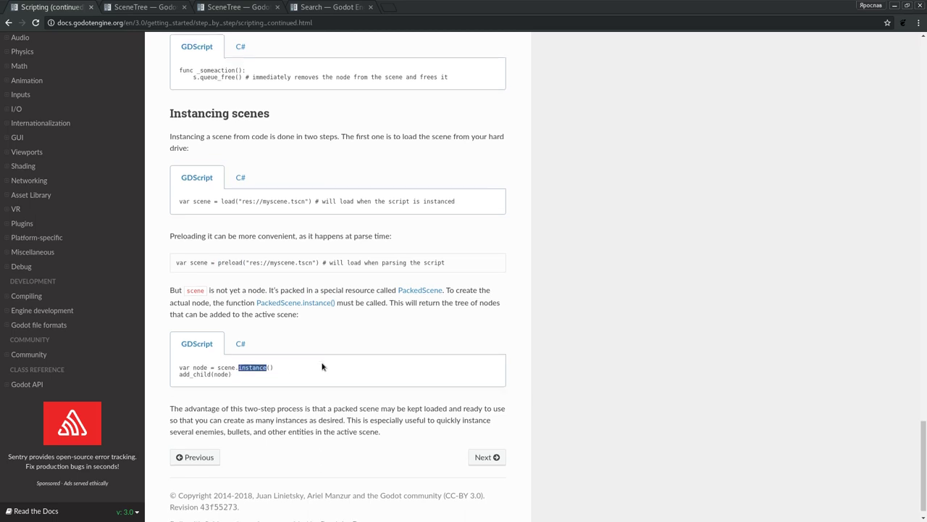
pyautogui.click(211, 355)
pyautogui.click(264, 364)
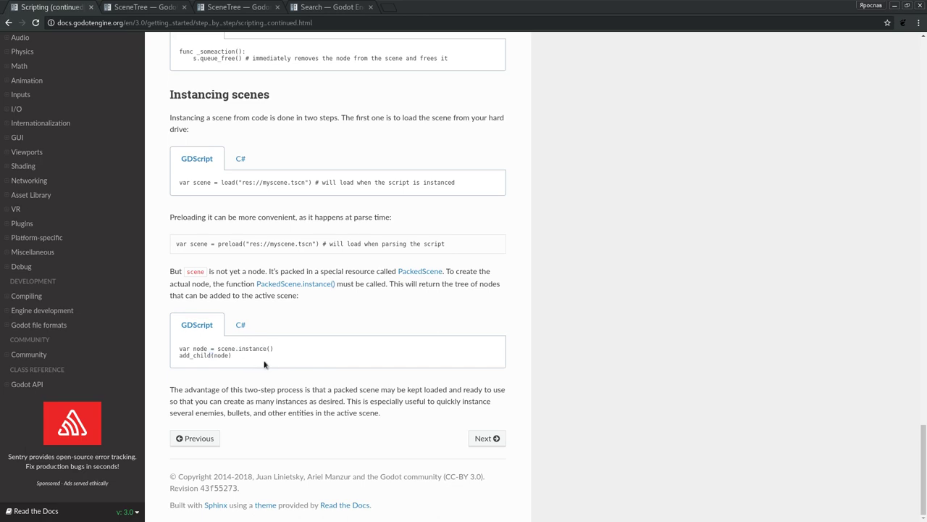
pyautogui.doubleClick(360, 411)
pyautogui.scroll(5, 358, 413)
pyautogui.scroll(4, 358, 413)
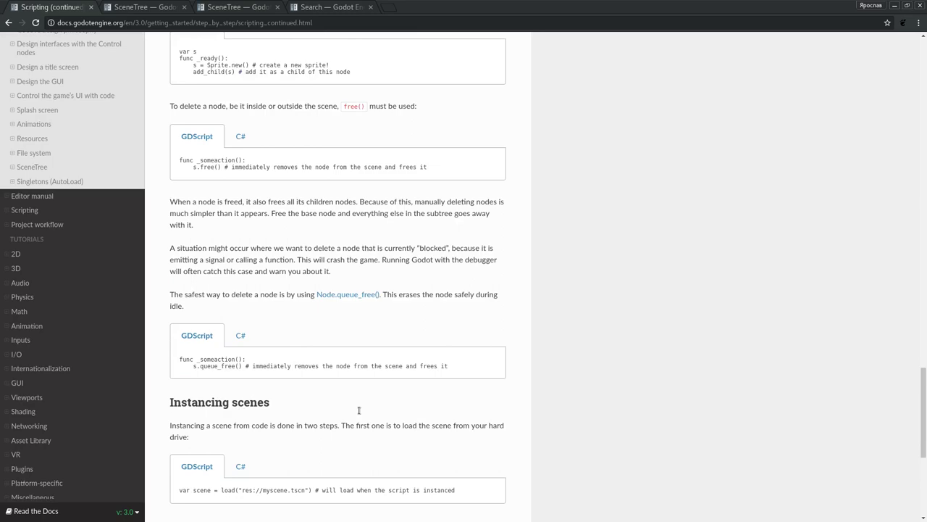
pyautogui.scroll(-7, 334, 290)
pyautogui.scroll(-2, 324, 243)
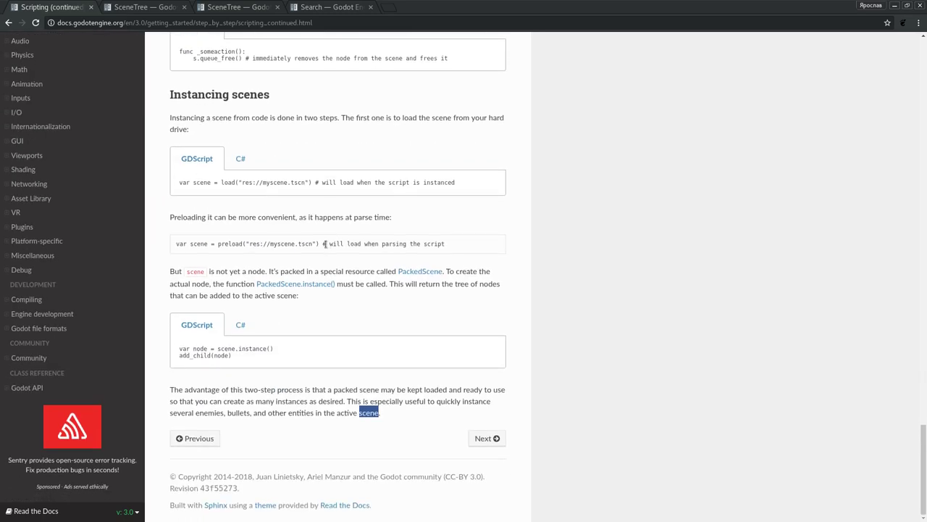